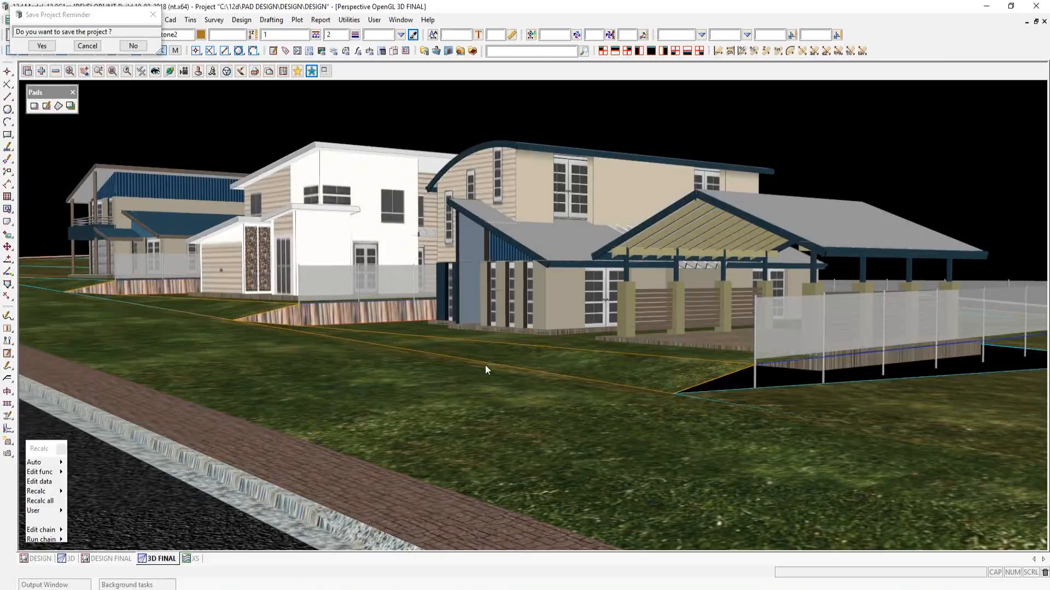
- Switch to the DESIGN plan view and start Allotment Pad Create, placing its dialog clear of the lots
click(40, 559)
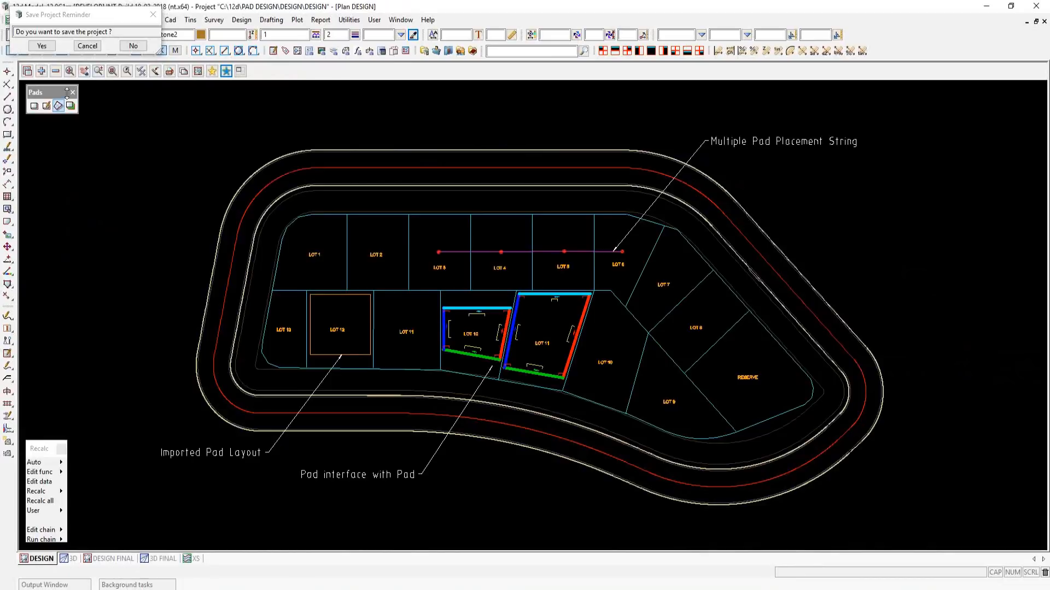
click(241, 20)
mouse_move(272, 173)
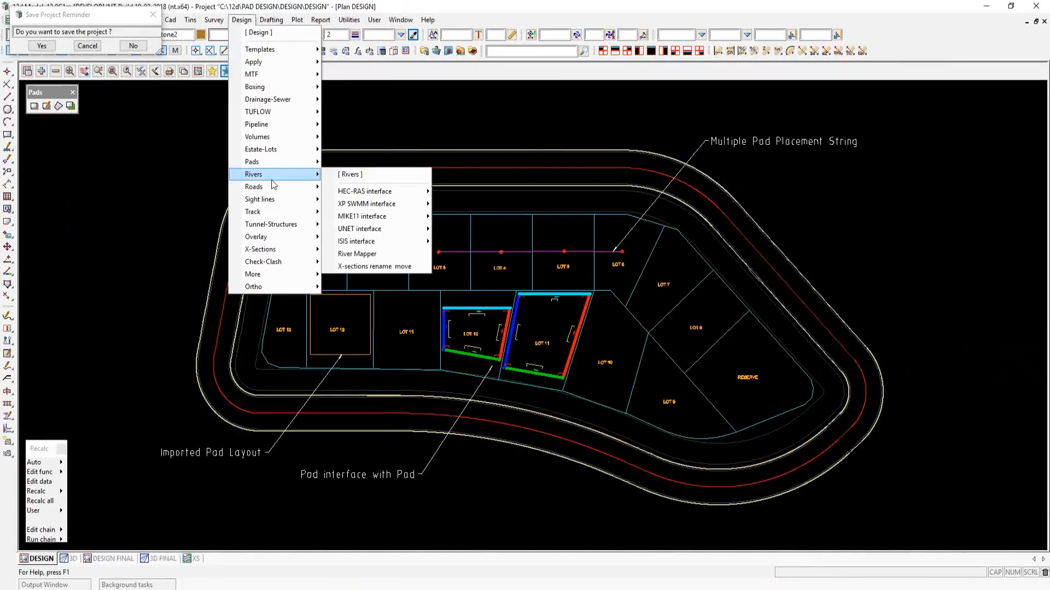
click(97, 176)
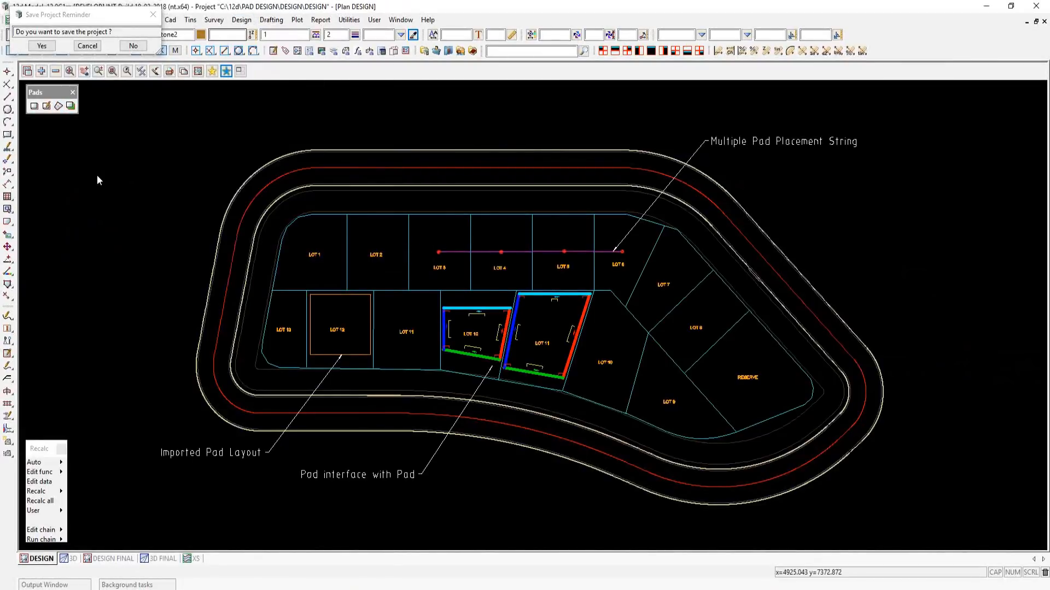
click(34, 107)
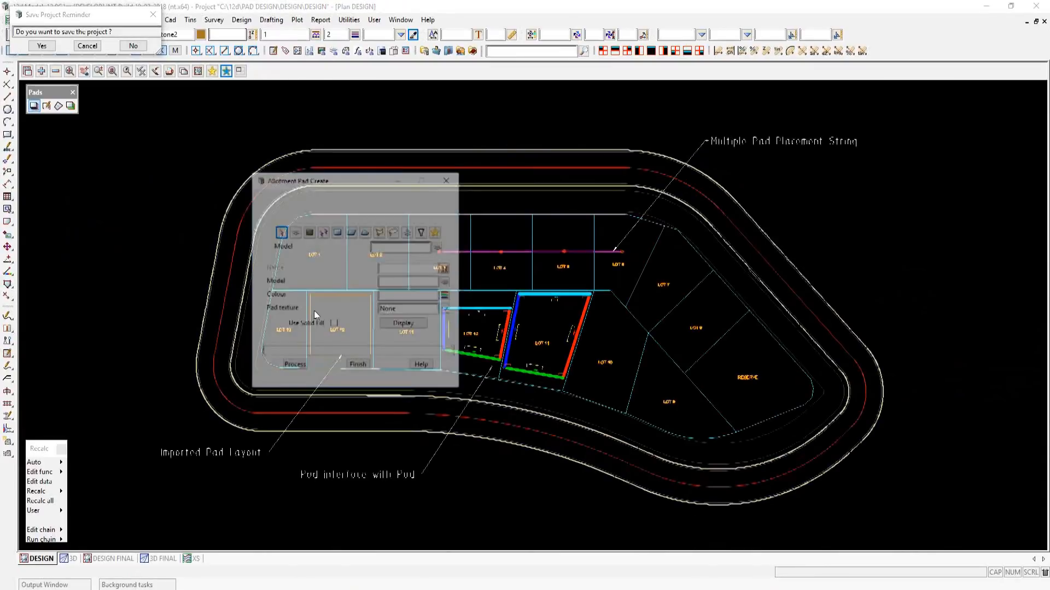
drag(306, 183, 142, 167)
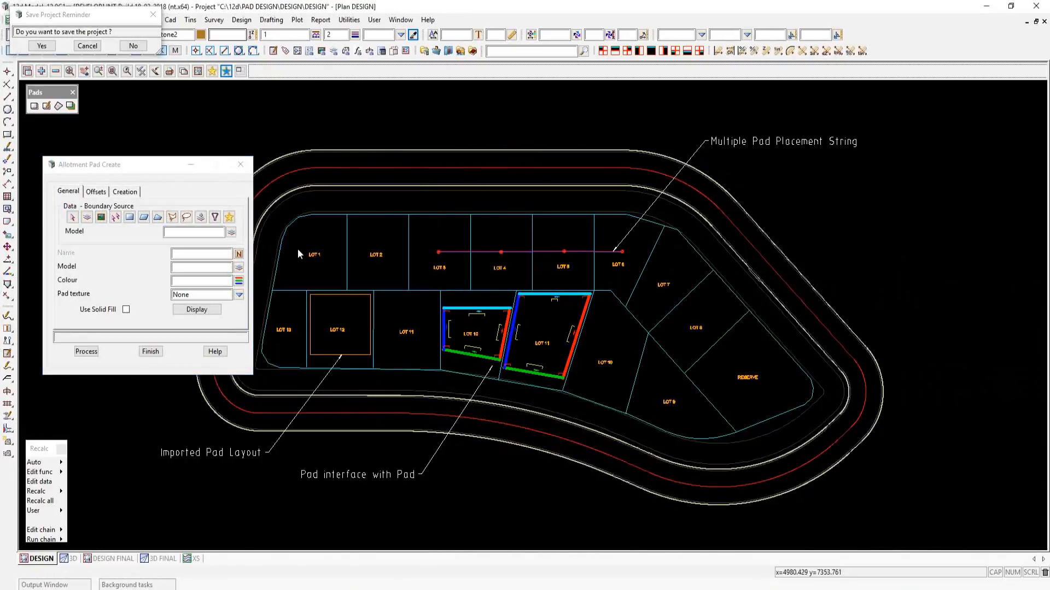
- Examine the level and grade labels on the existing pads alongside the display text defaults and level text style settings
scroll(297, 248, up, 2)
scroll(298, 250, up, 1)
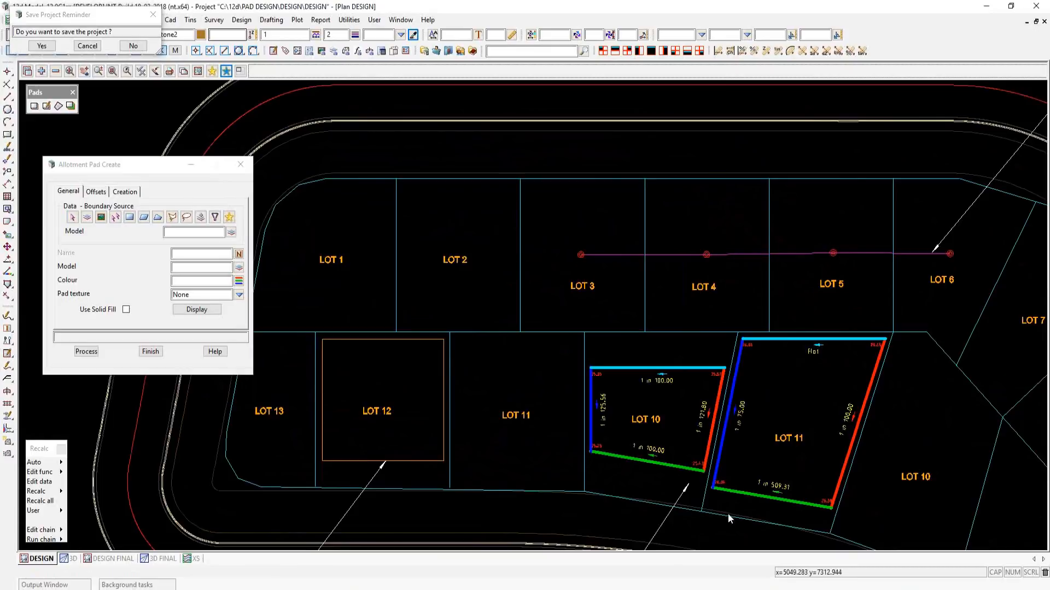
scroll(730, 516, up, 1)
scroll(730, 517, up, 2)
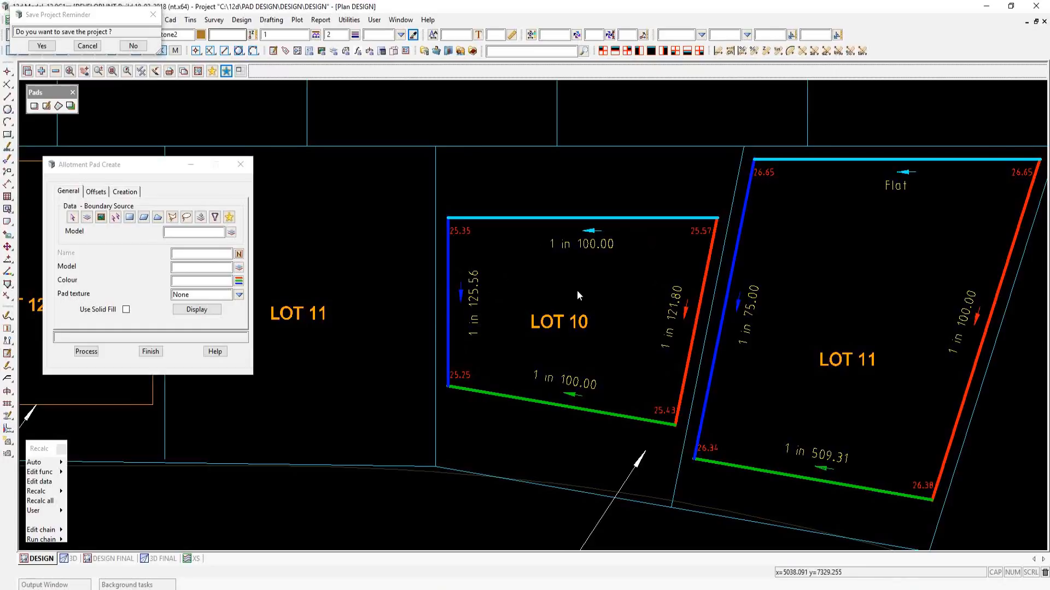
scroll(567, 284, down, 2)
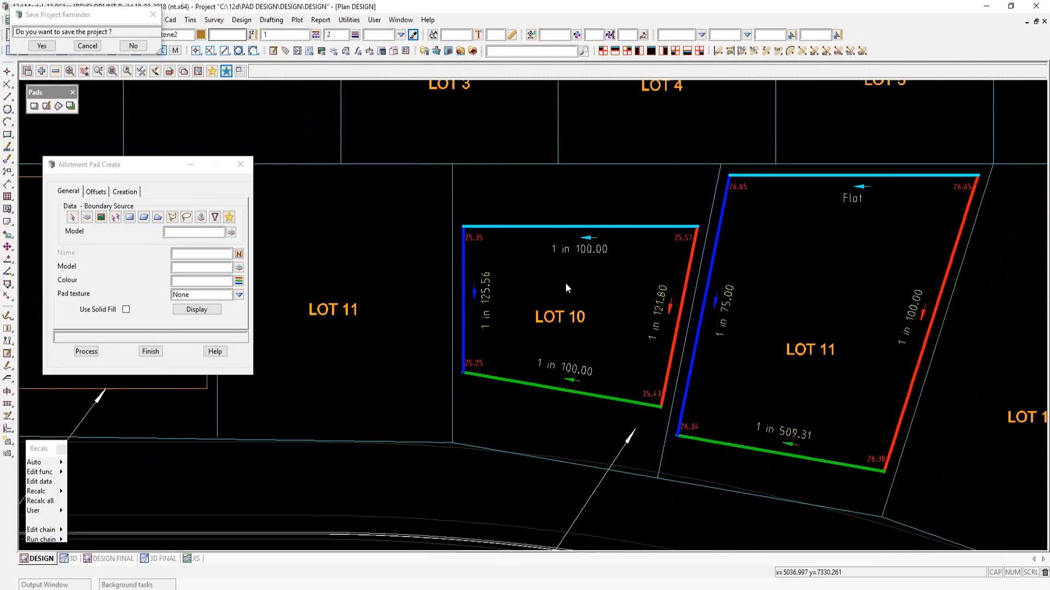
click(192, 310)
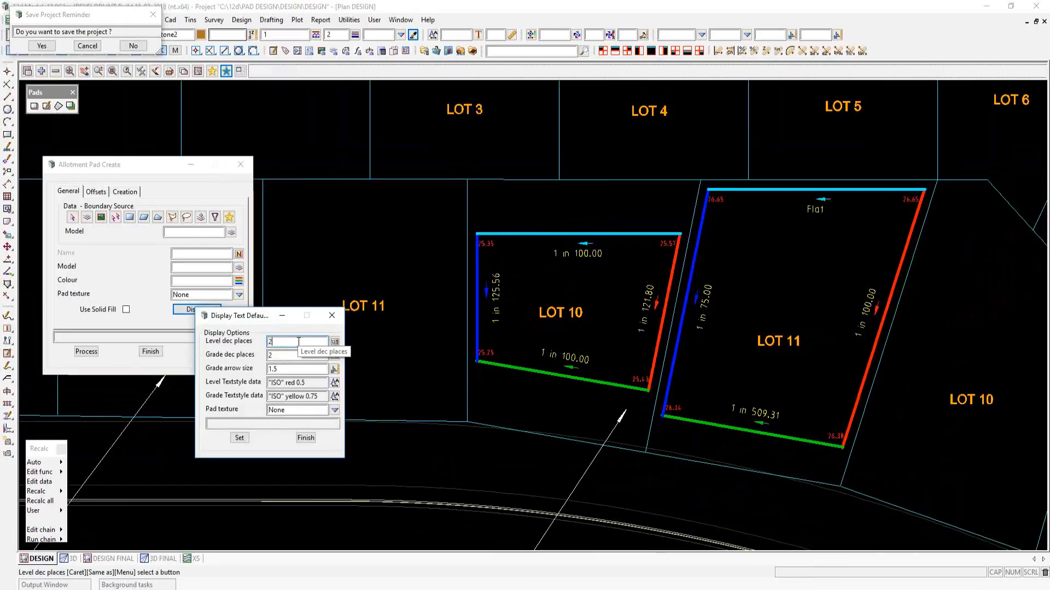
click(298, 342)
click(334, 382)
click(352, 559)
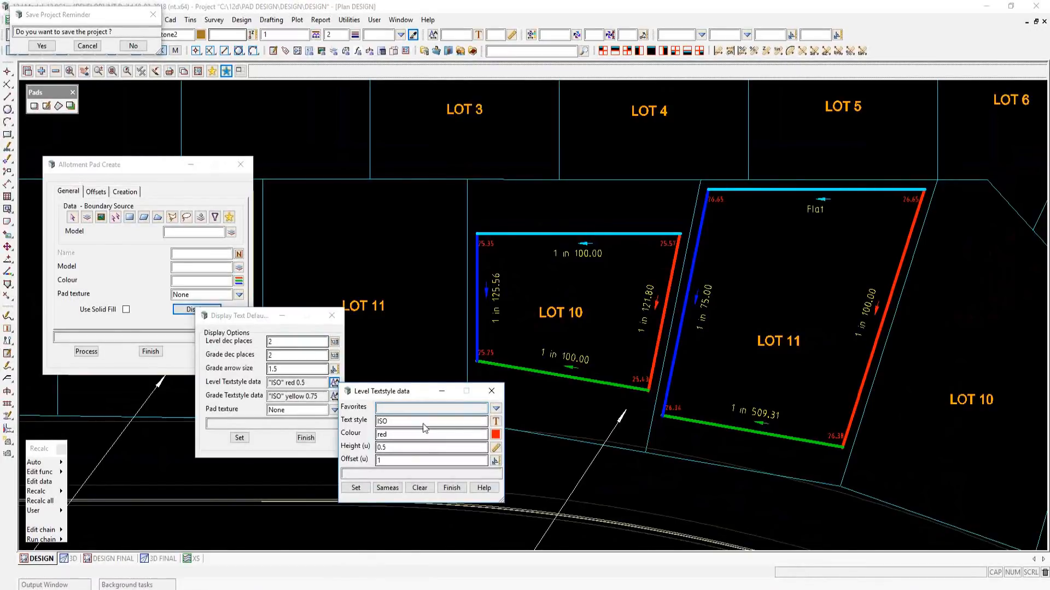
scroll(511, 275, up, 1)
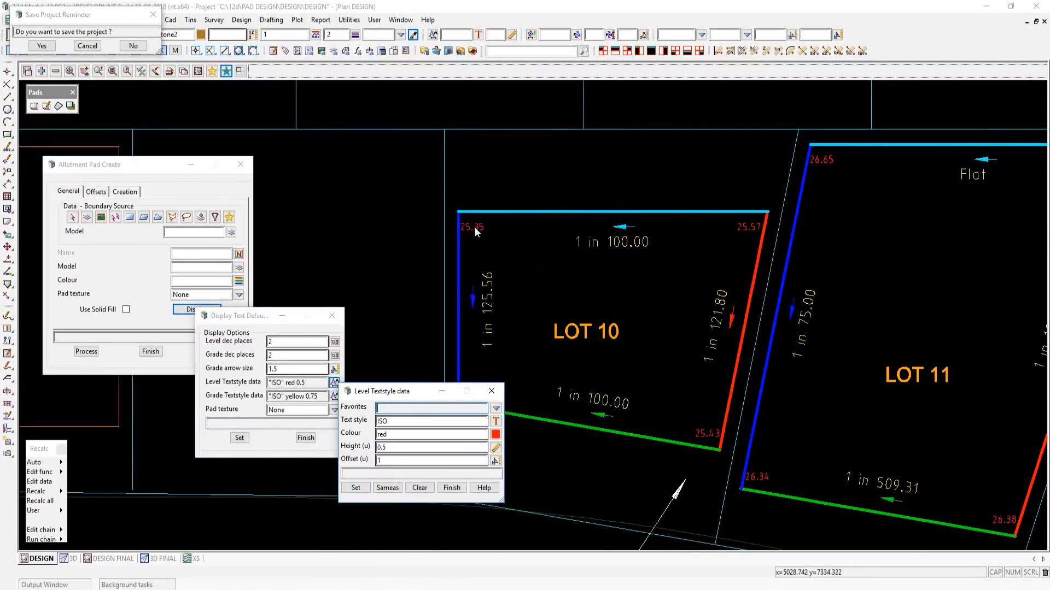
click(450, 490)
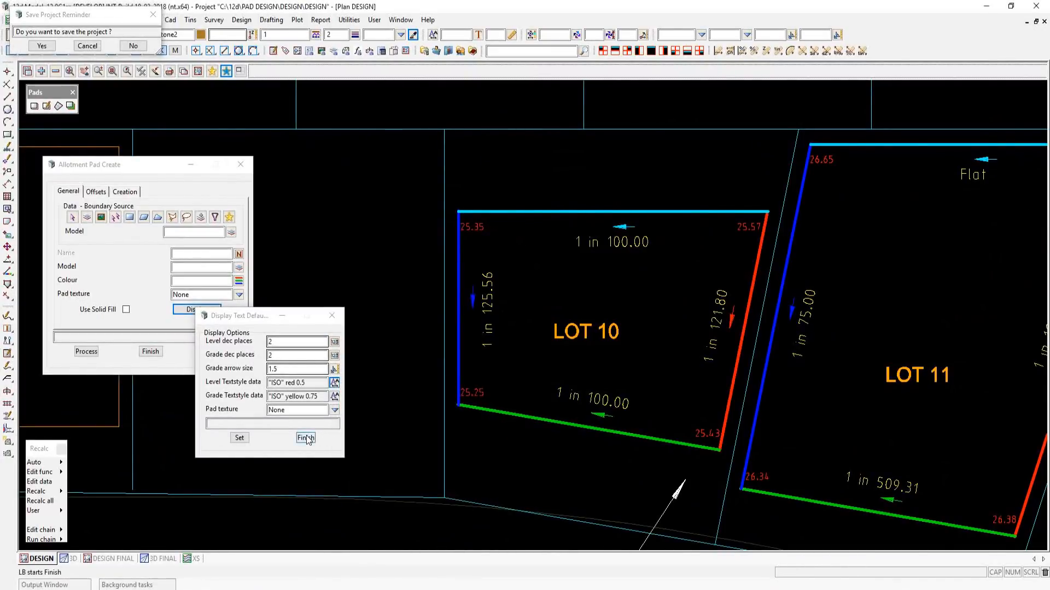
- Review the available pad textures, leave the texture at None, and save the display text defaults
click(334, 411)
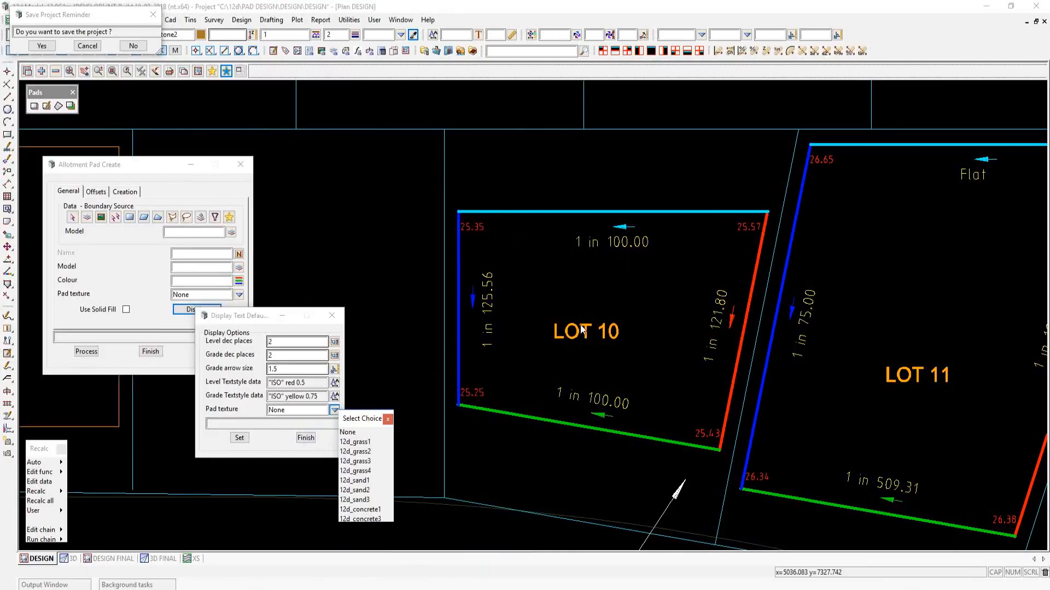
click(387, 420)
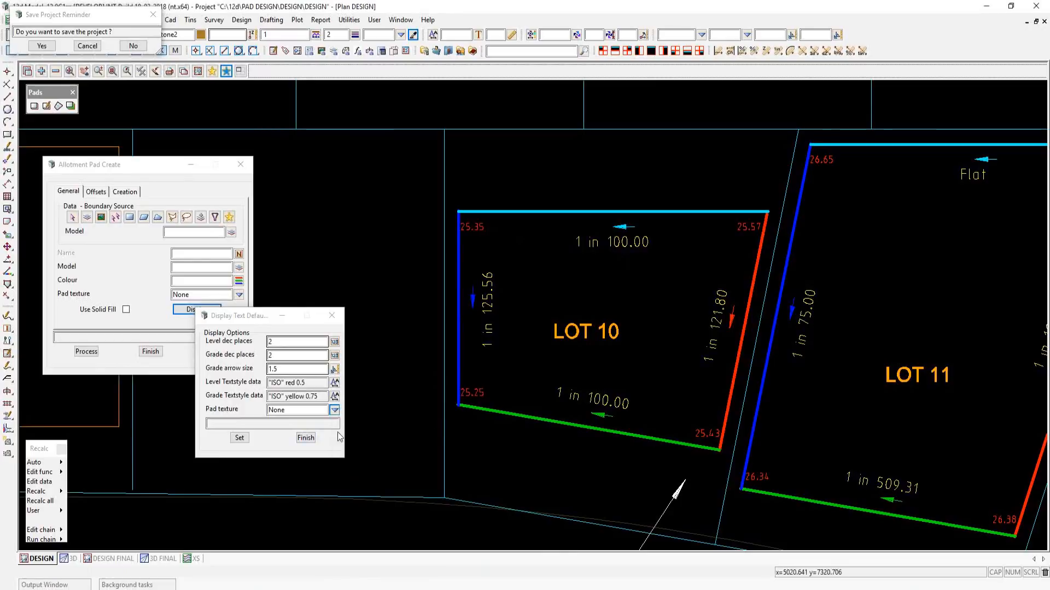
click(239, 438)
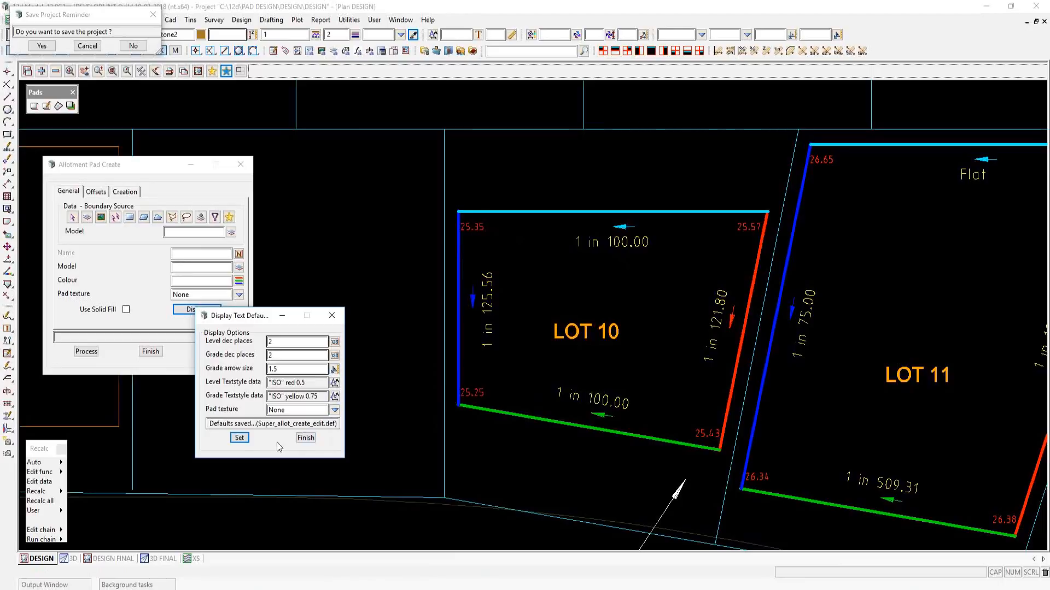
click(307, 438)
- Set the boundary source model to LOT LAYOUT by picking the boundary line between Lot 1 and Lot 2
scroll(440, 279, down, 3)
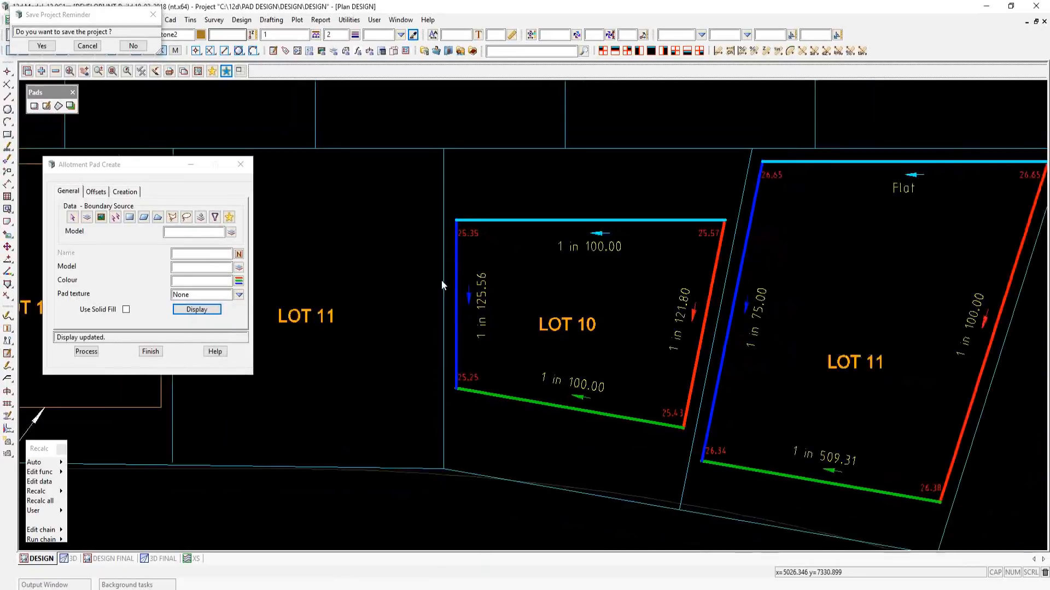
scroll(453, 315, down, 5)
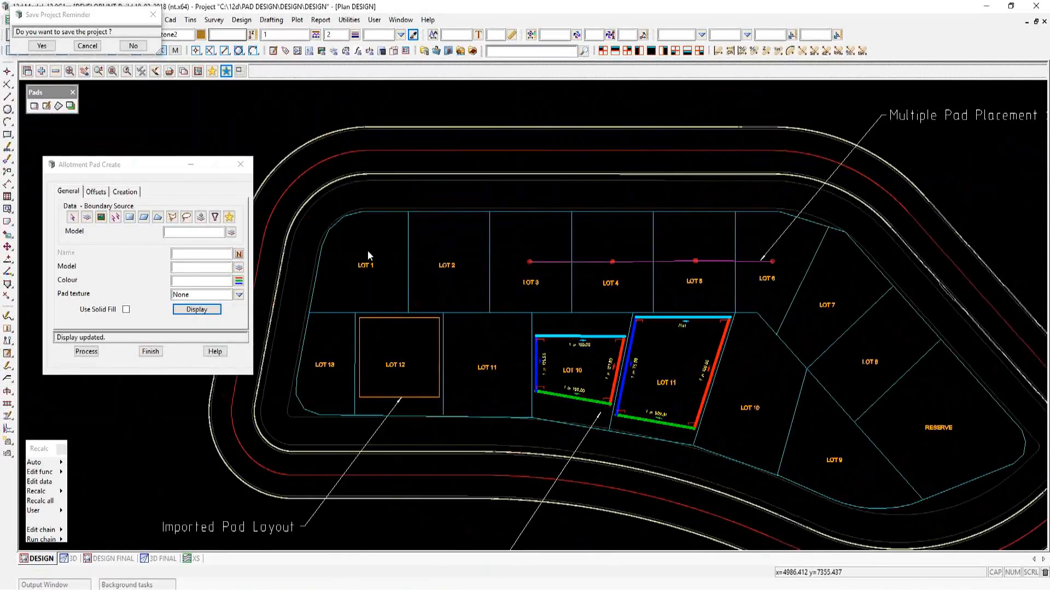
scroll(386, 261, up, 6)
scroll(407, 271, up, 1)
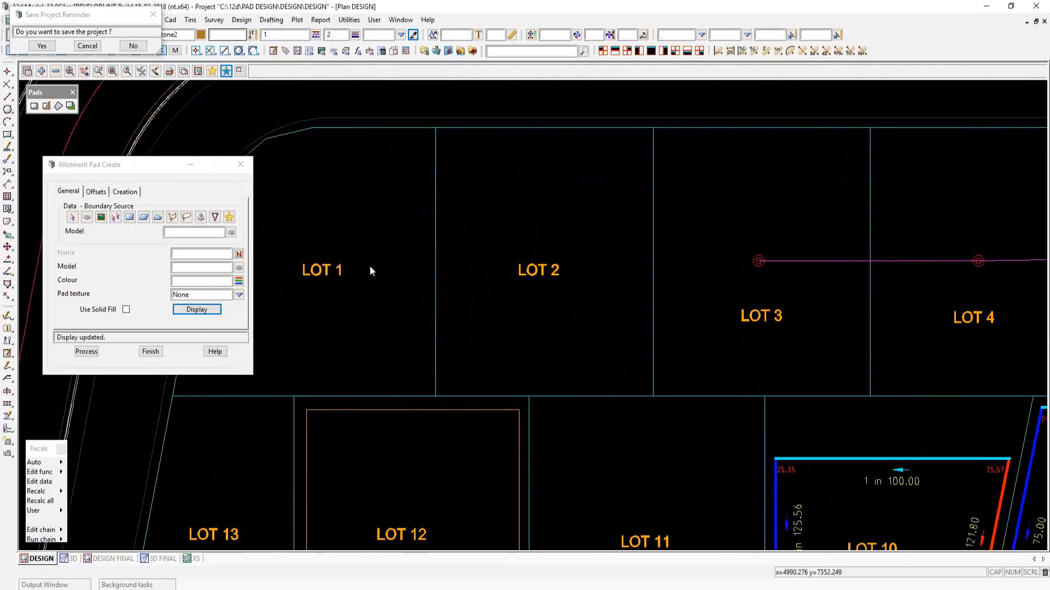
click(189, 232)
middle_click(189, 232)
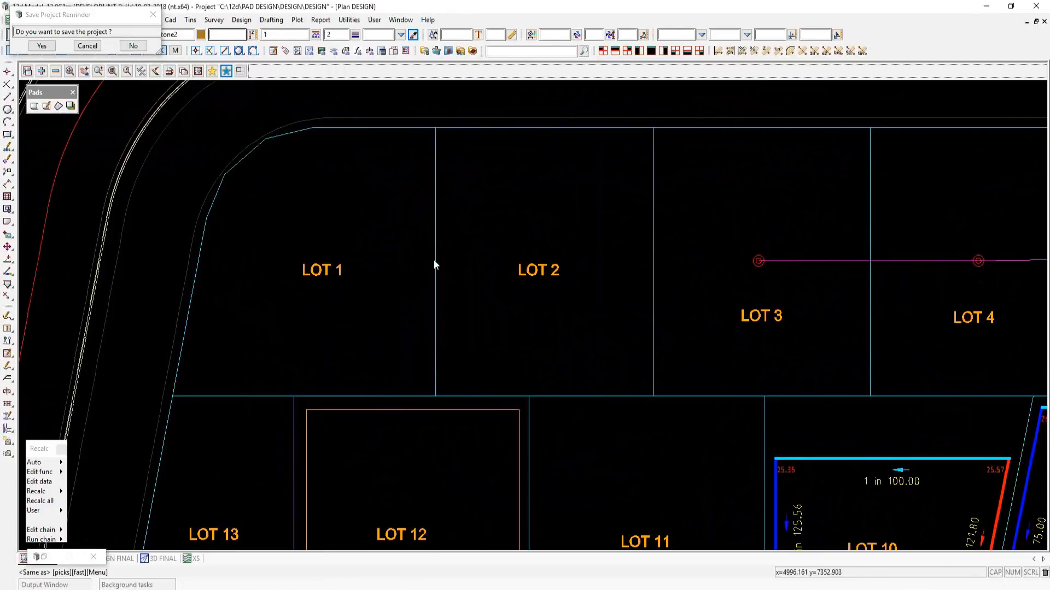
click(434, 261)
middle_click(434, 260)
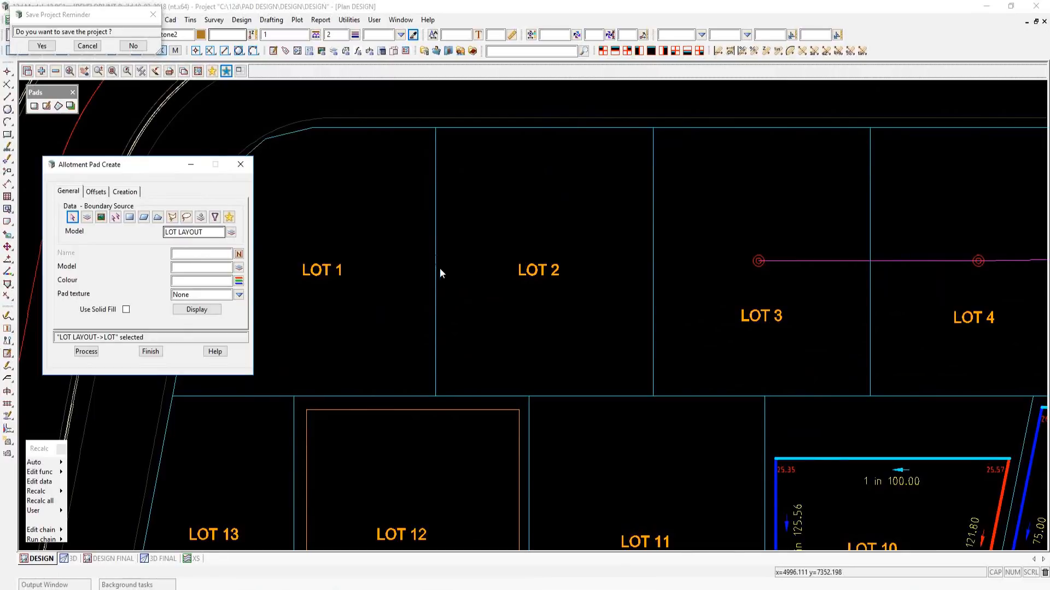
- Set the new pad's model to DESIGN PADS by referencing an existing pad edge, and its colour to cyan
click(208, 268)
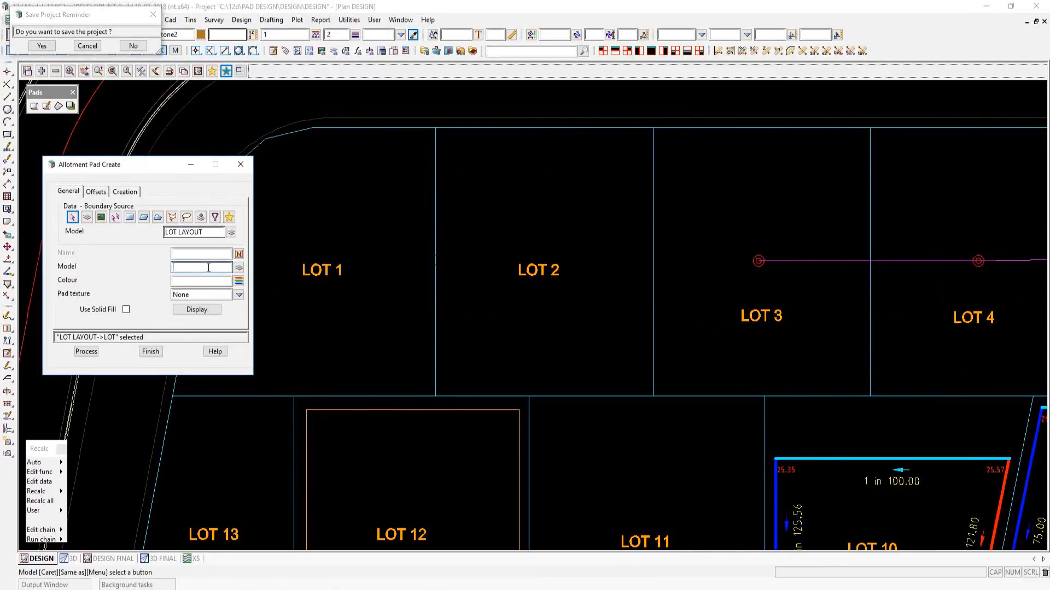
middle_click(209, 267)
scroll(206, 267, up, 1)
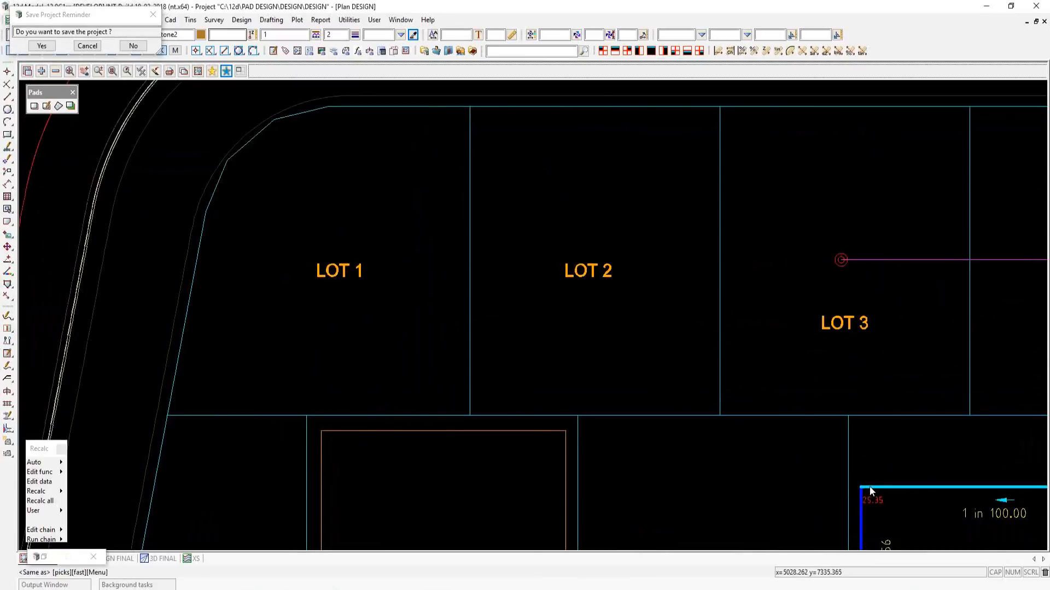
click(870, 488)
middle_click(870, 488)
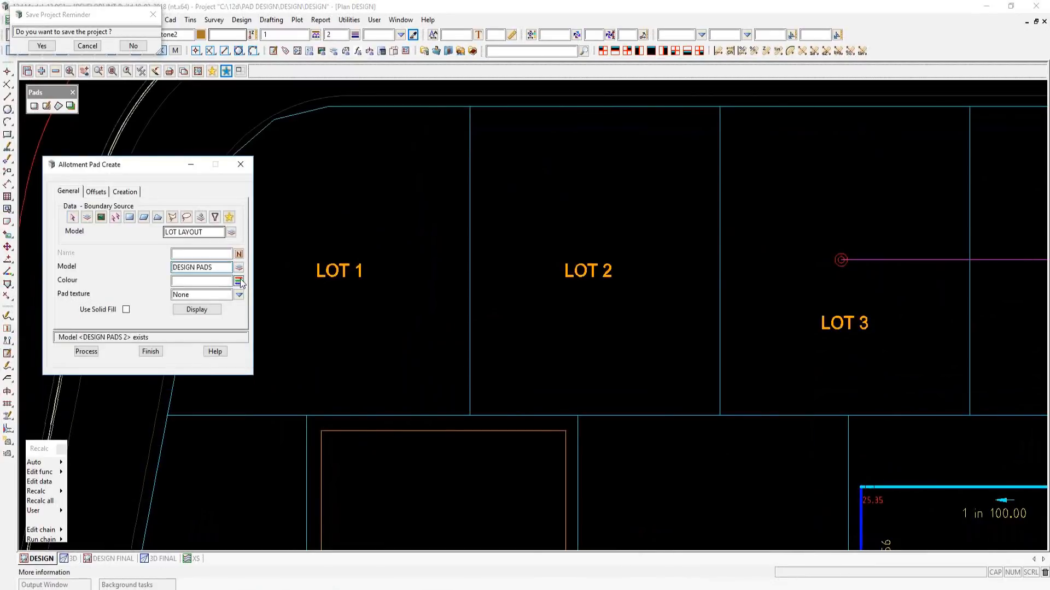
click(239, 281)
double_click(352, 300)
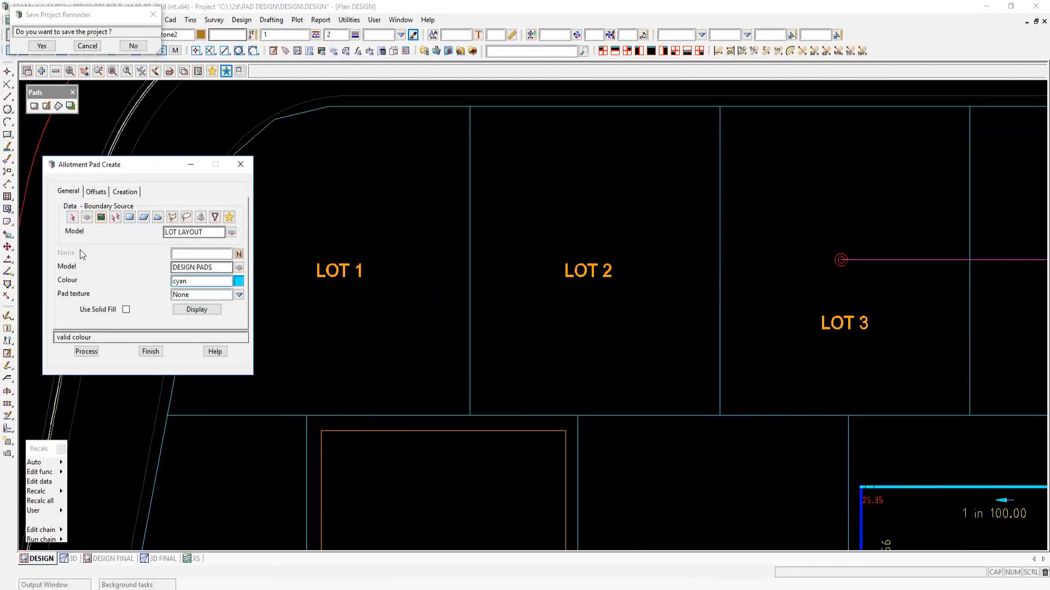
- Name the new pad 2 to match Lot 2
click(174, 254)
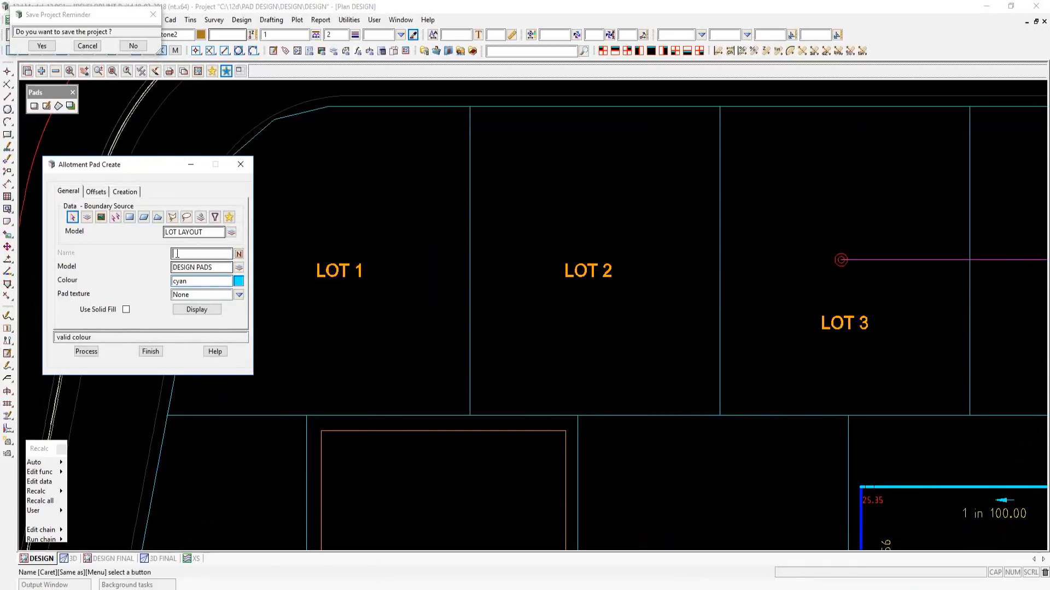
text(2)
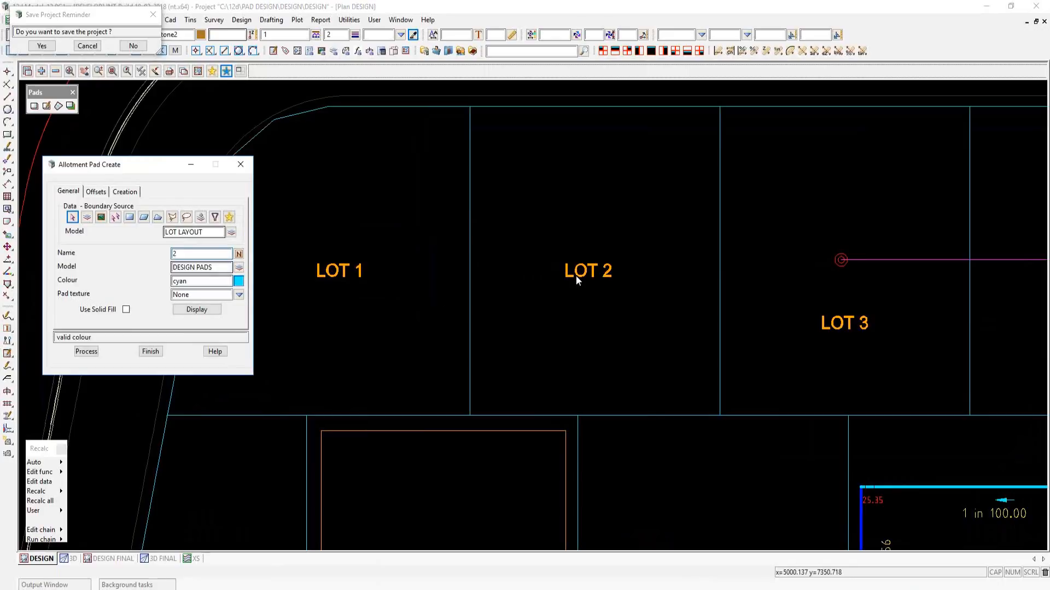
scroll(509, 325, down, 1)
scroll(531, 317, up, 1)
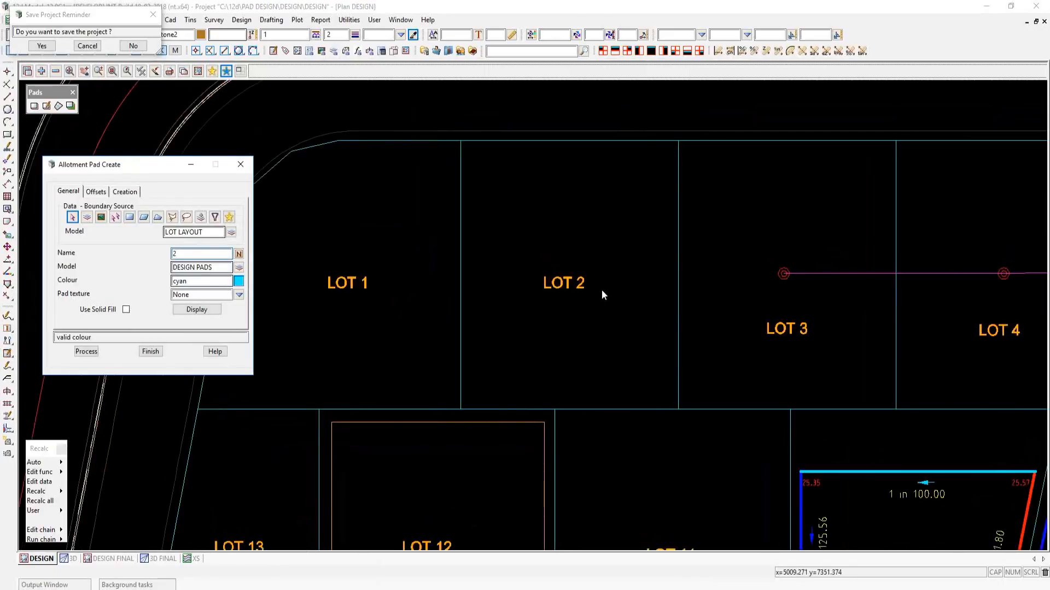
- Set the pad's global boundary offset to 1
click(96, 192)
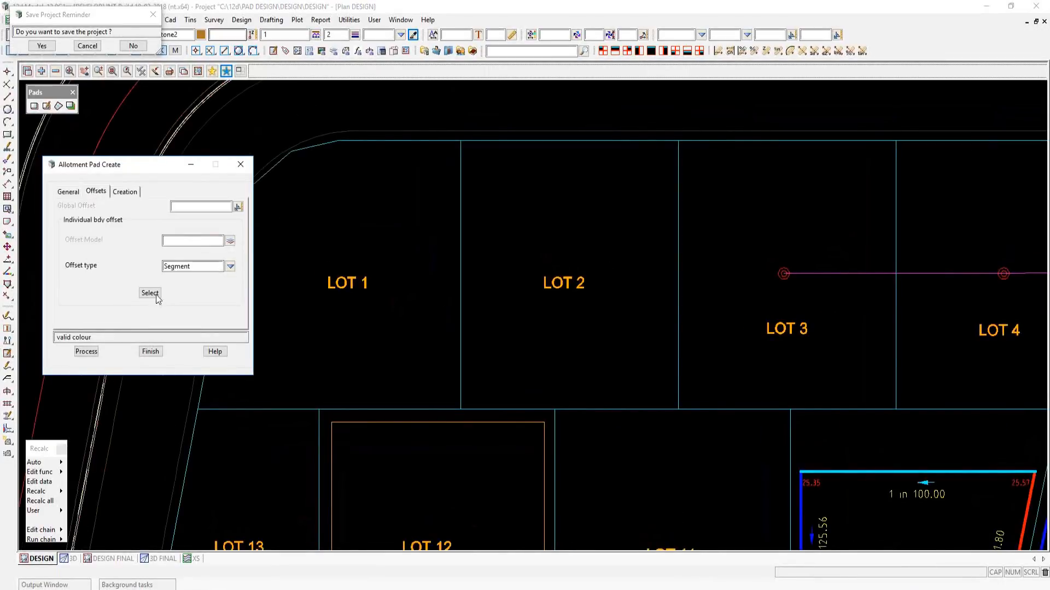
click(179, 207)
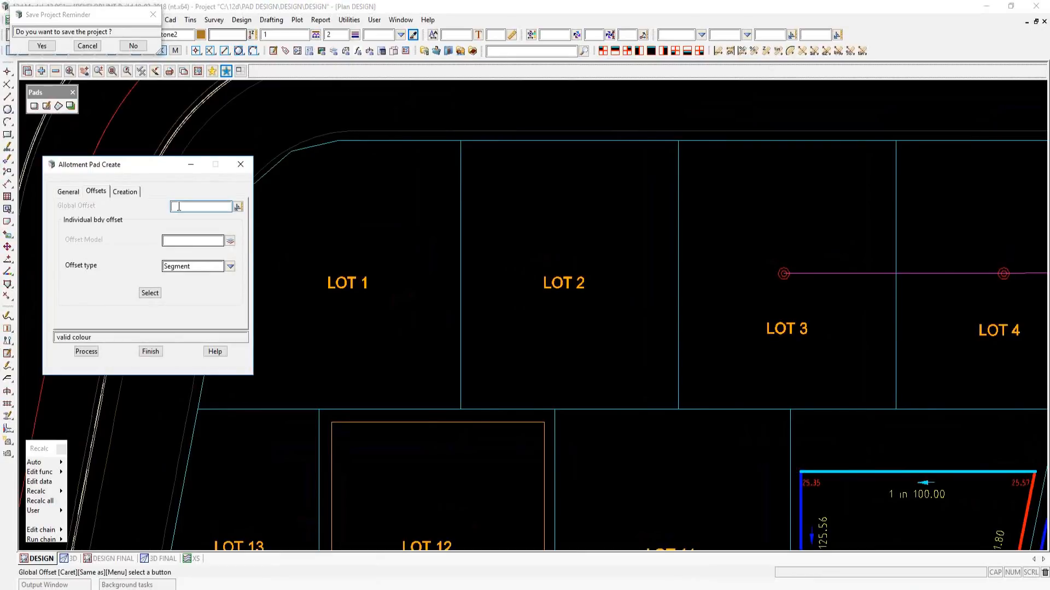
text(1)
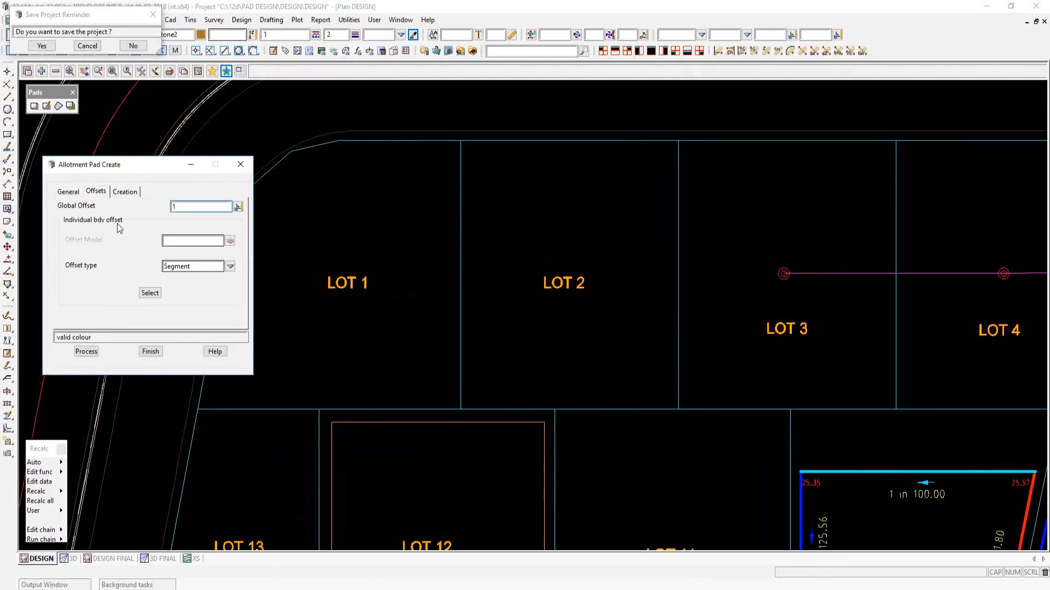
- Add an individual segment offset of 3 to the road-side boundary of Lot 2
click(150, 293)
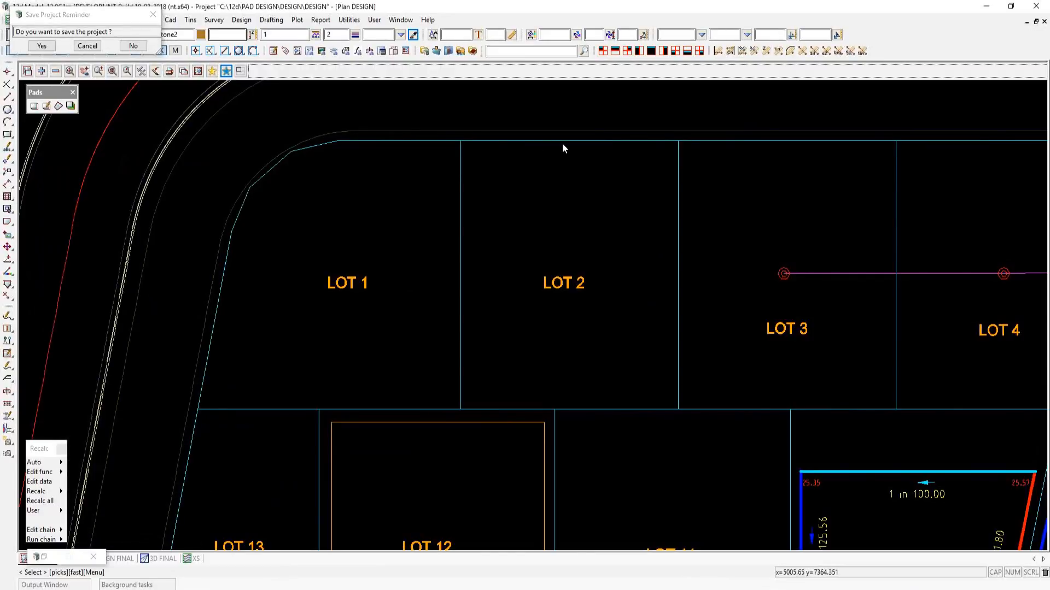
click(562, 144)
middle_click(563, 145)
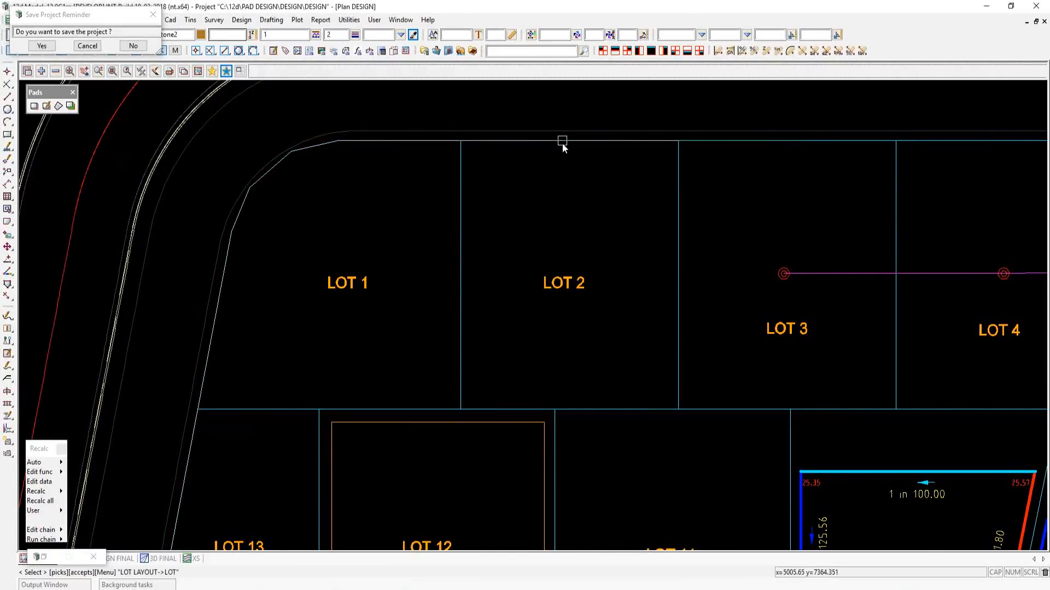
text(3)
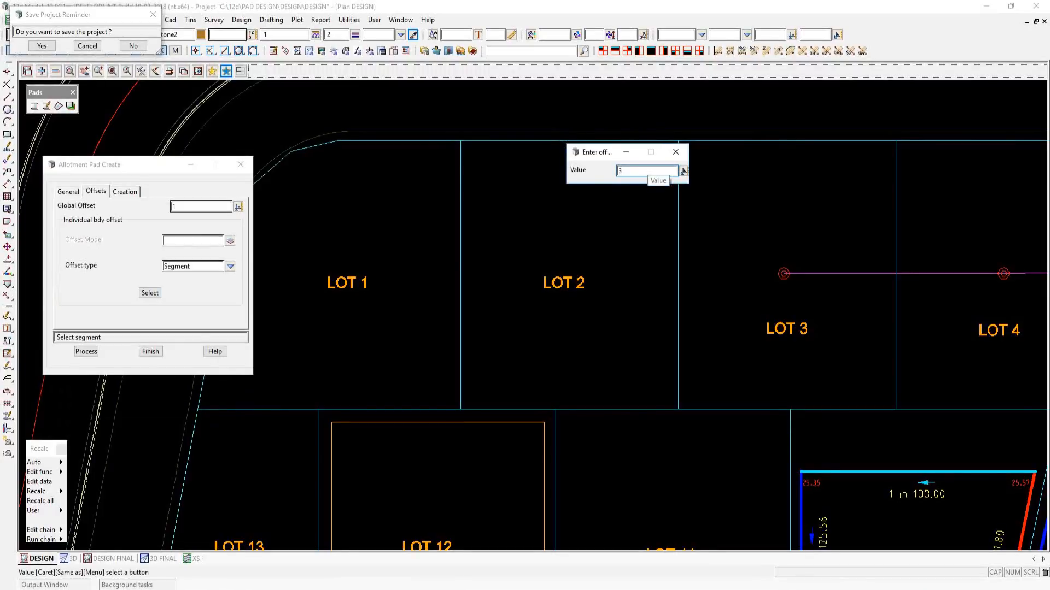
key(Return)
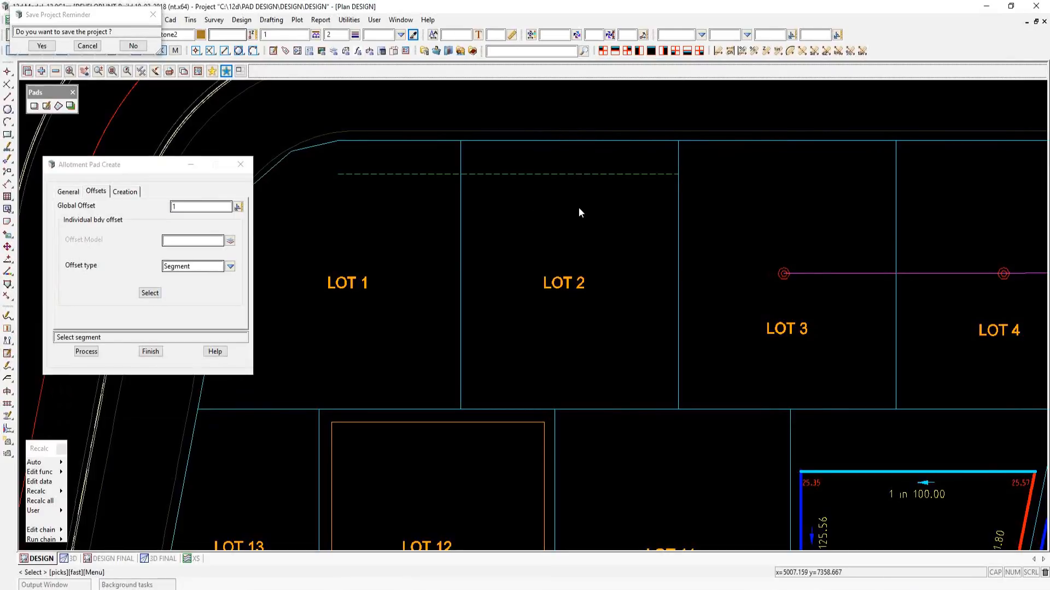
scroll(580, 211, down, 1)
scroll(578, 208, down, 2)
scroll(359, 175, up, 2)
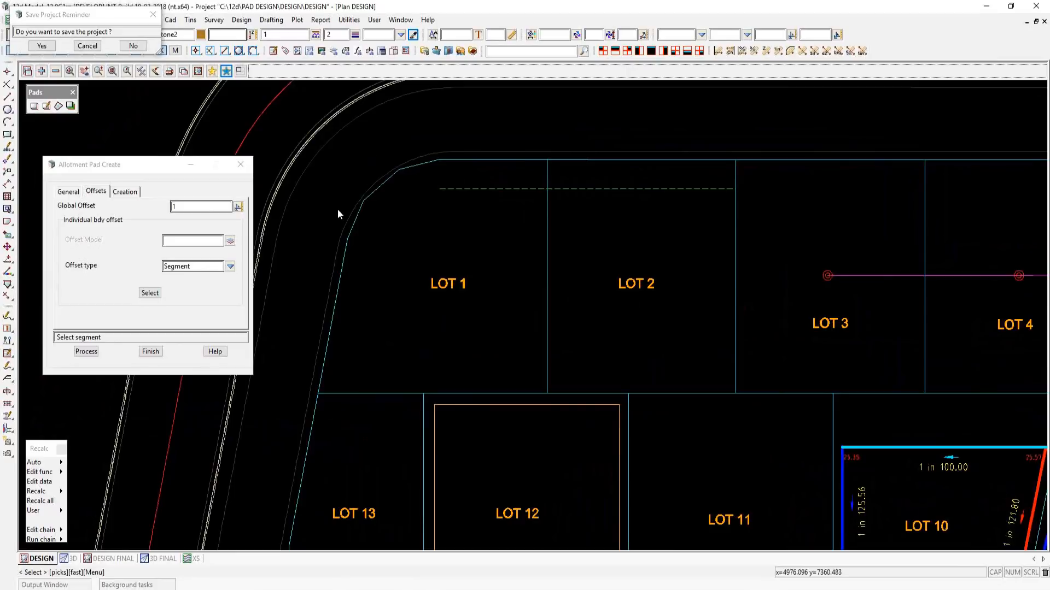
- Add an individual point-to-point boundary offset across the corner of Lot 1, between the two ends of its curved frontage
click(231, 267)
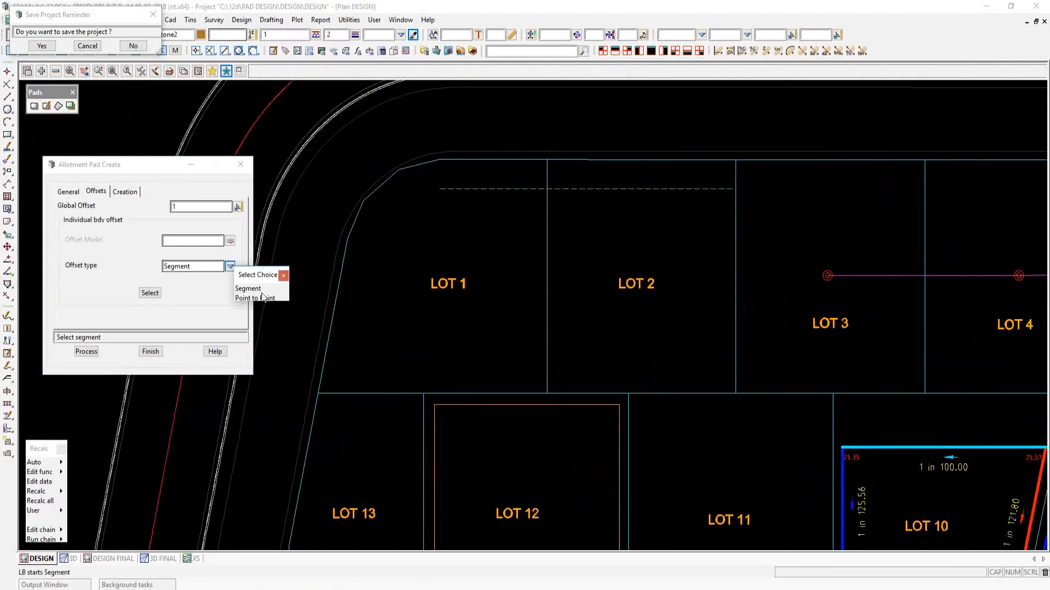
click(257, 298)
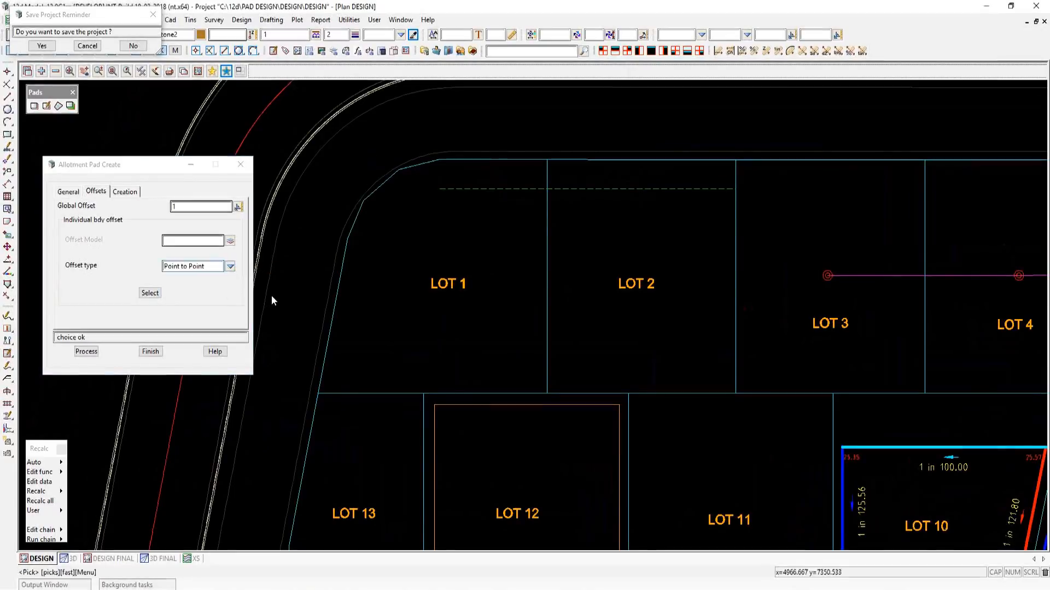
click(346, 240)
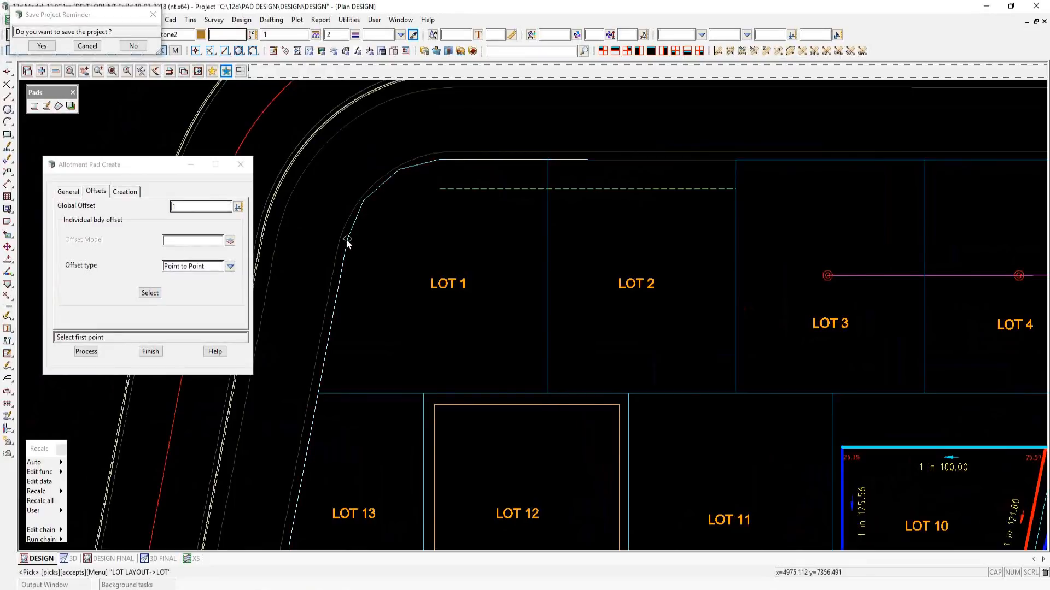
click(438, 160)
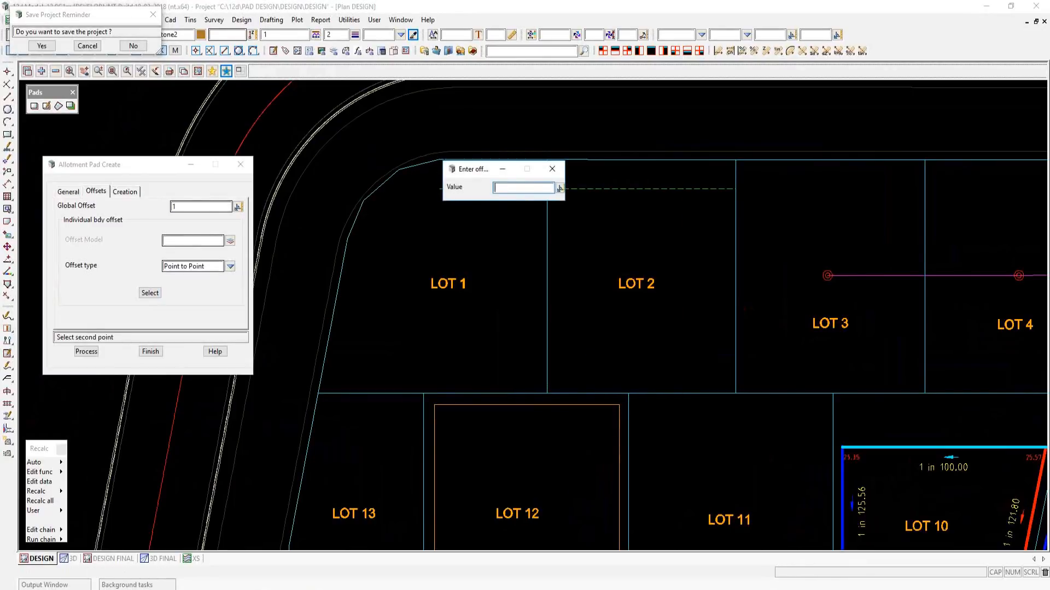
key(Return)
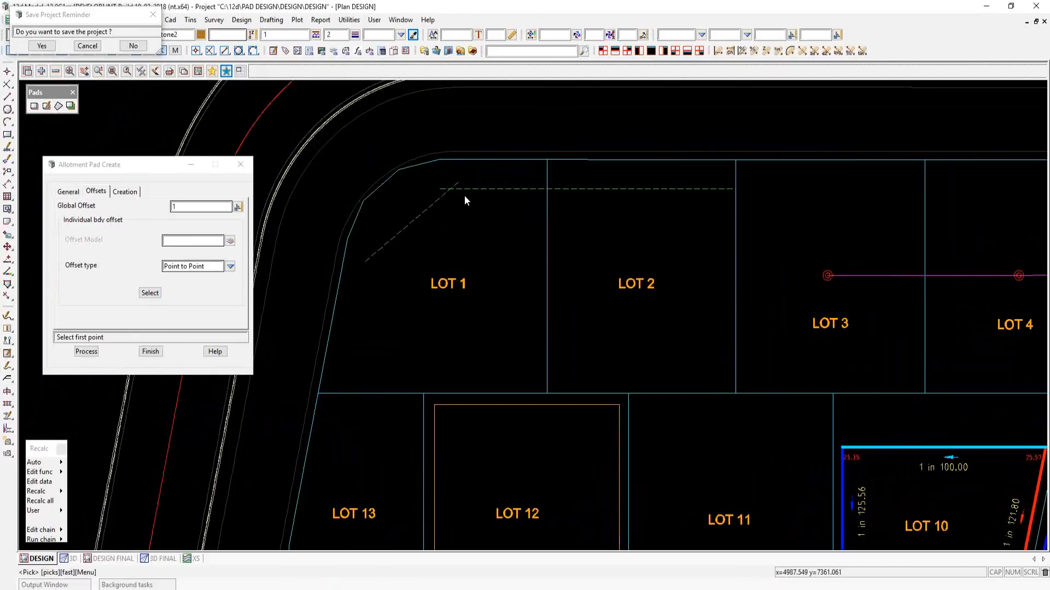
scroll(418, 225, down, 1)
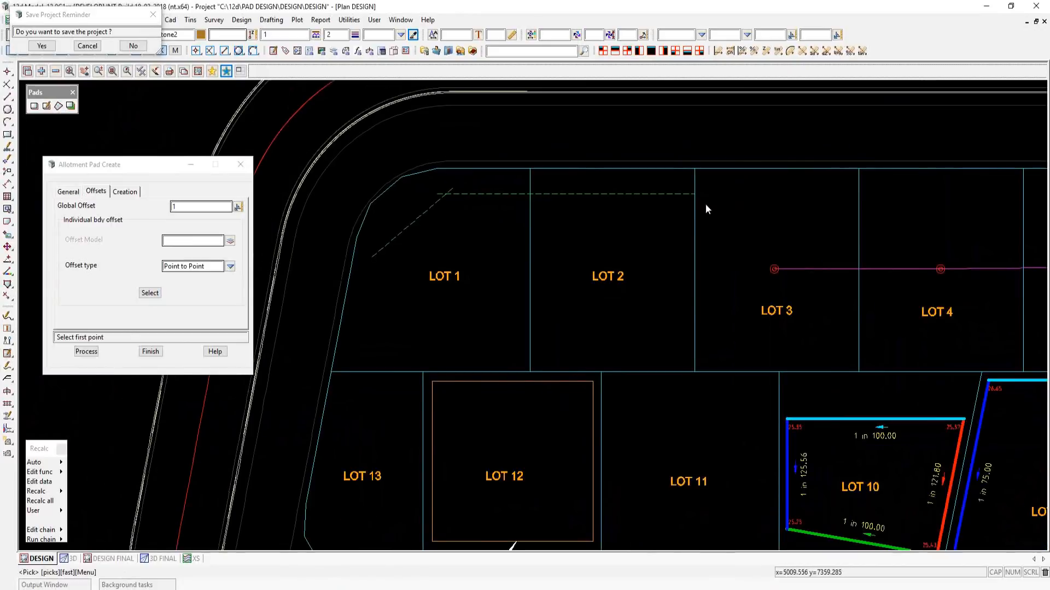
scroll(706, 224, up, 1)
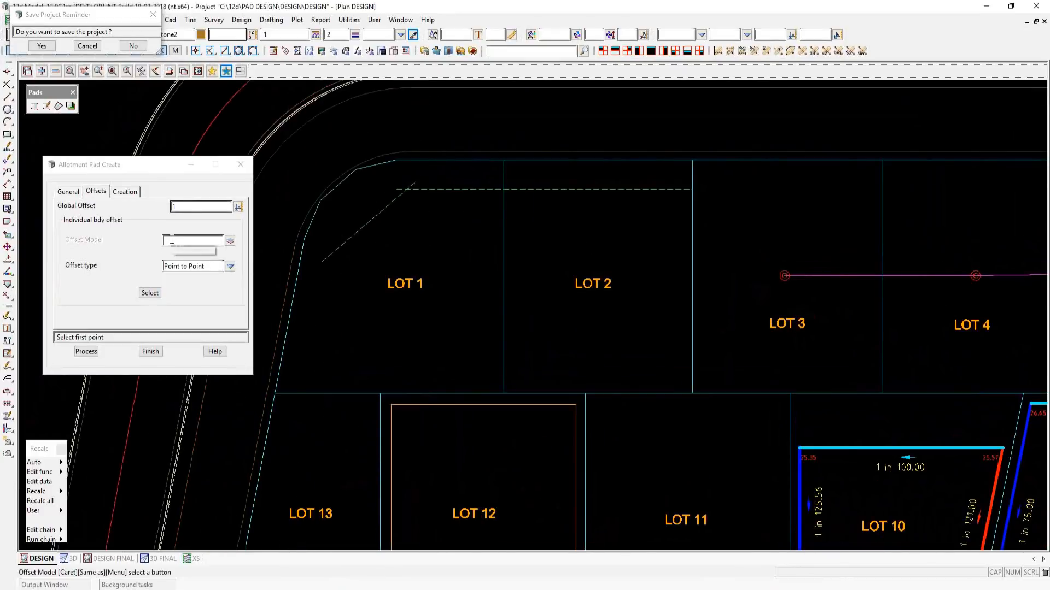
- Create a flat pad on Lot 2 at a typed level of 20, with the LOT 2 label as centroid and a search distance of about 19.3
click(126, 192)
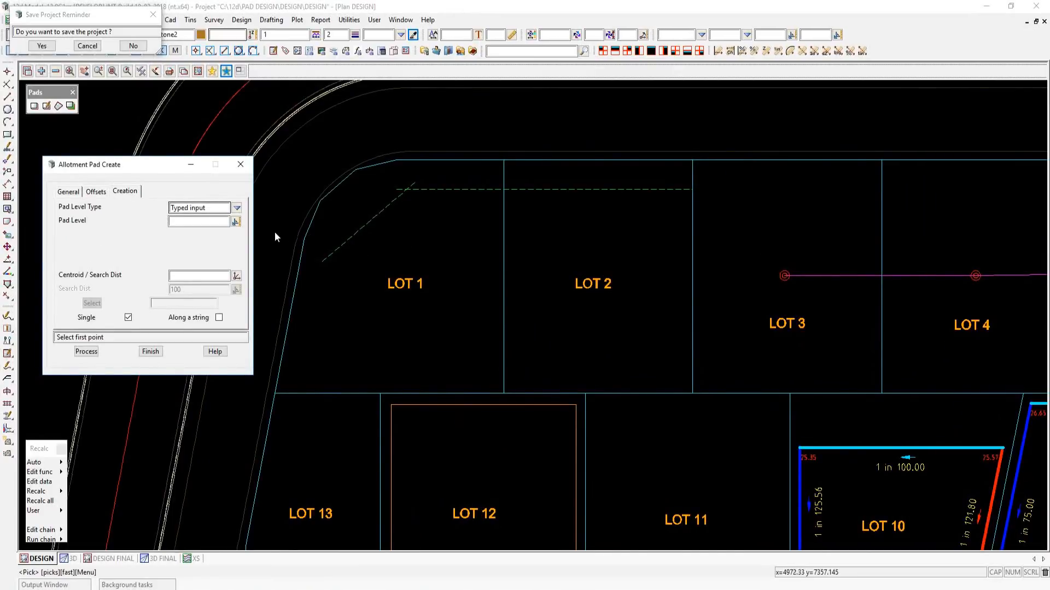
click(186, 222)
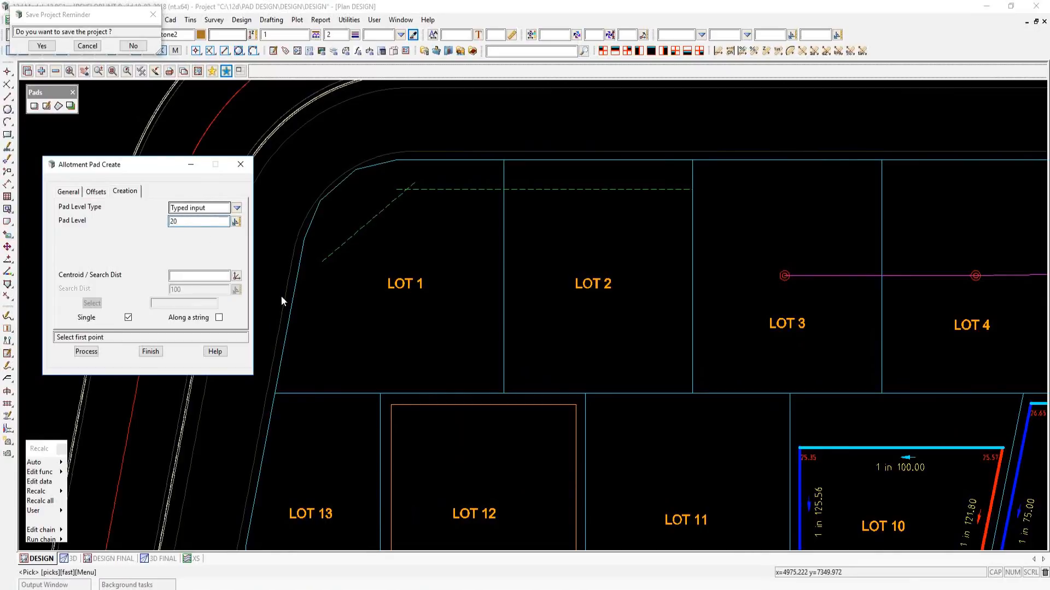
click(236, 277)
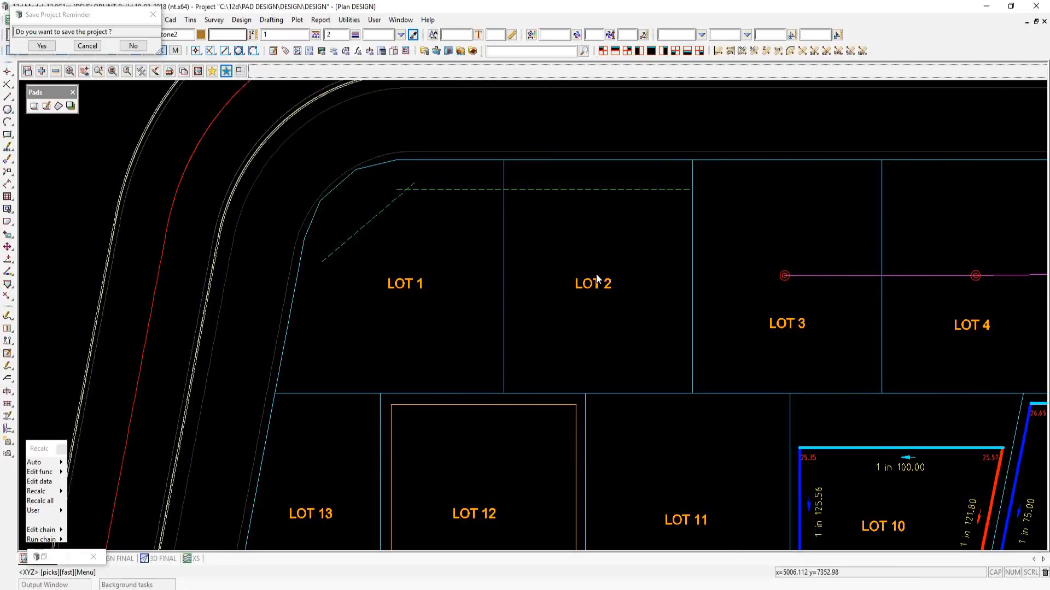
click(596, 279)
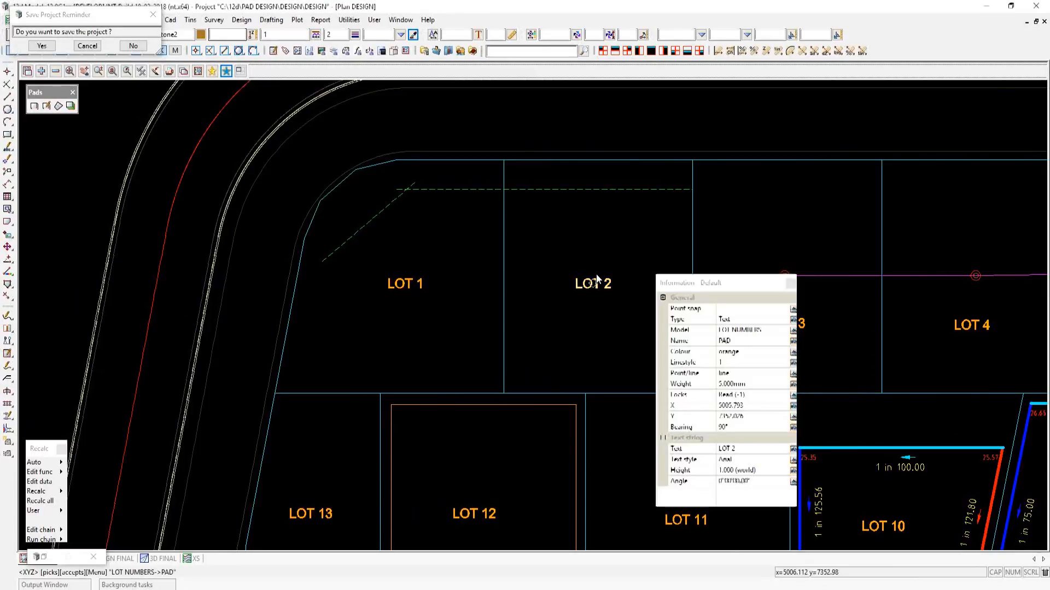
middle_click(596, 279)
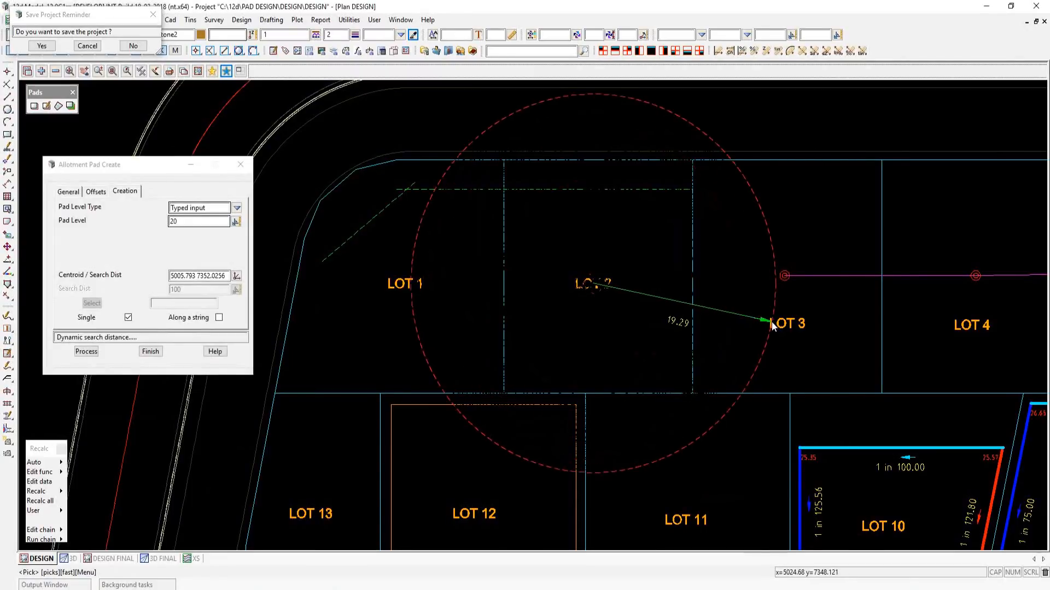
click(772, 326)
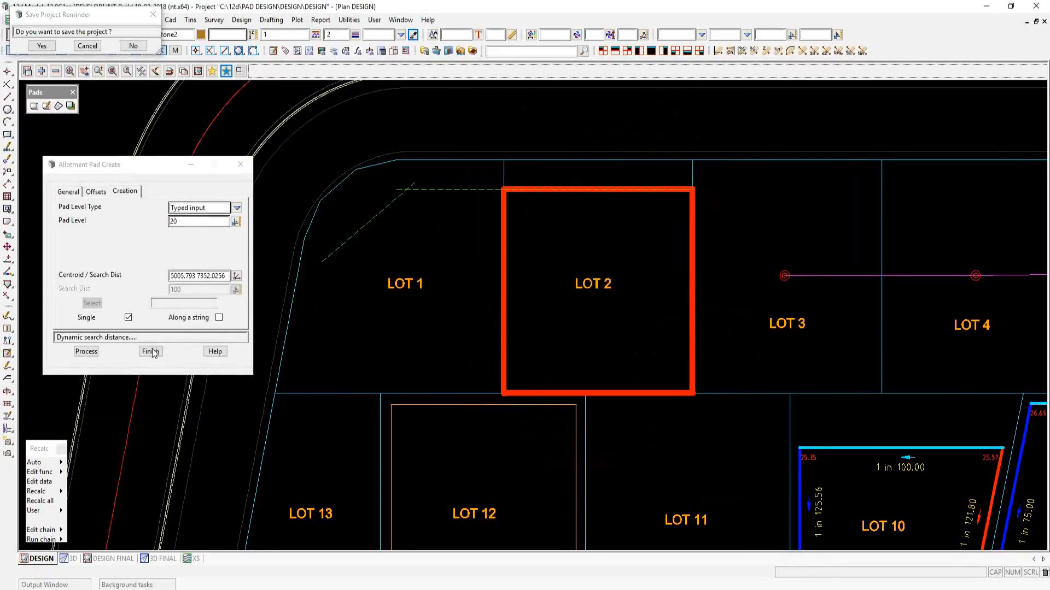
click(87, 351)
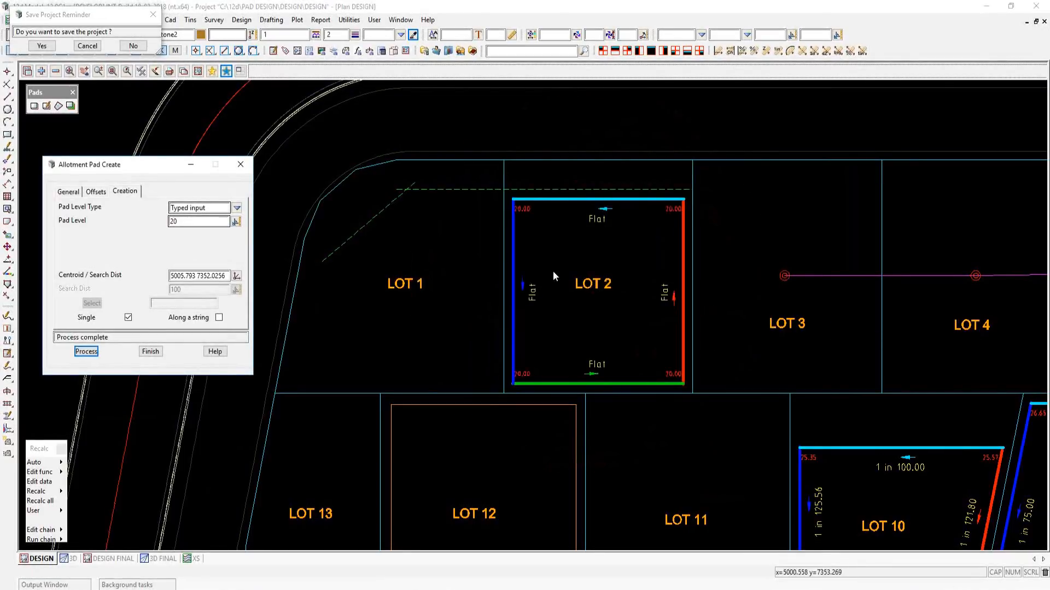
scroll(579, 270, up, 2)
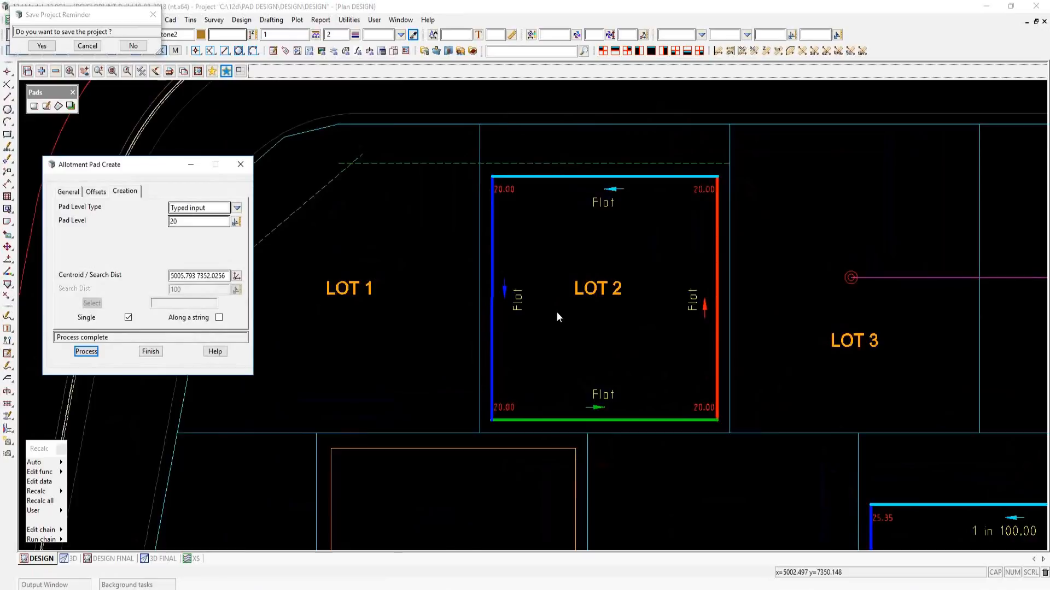
scroll(557, 311, down, 2)
scroll(707, 251, up, 2)
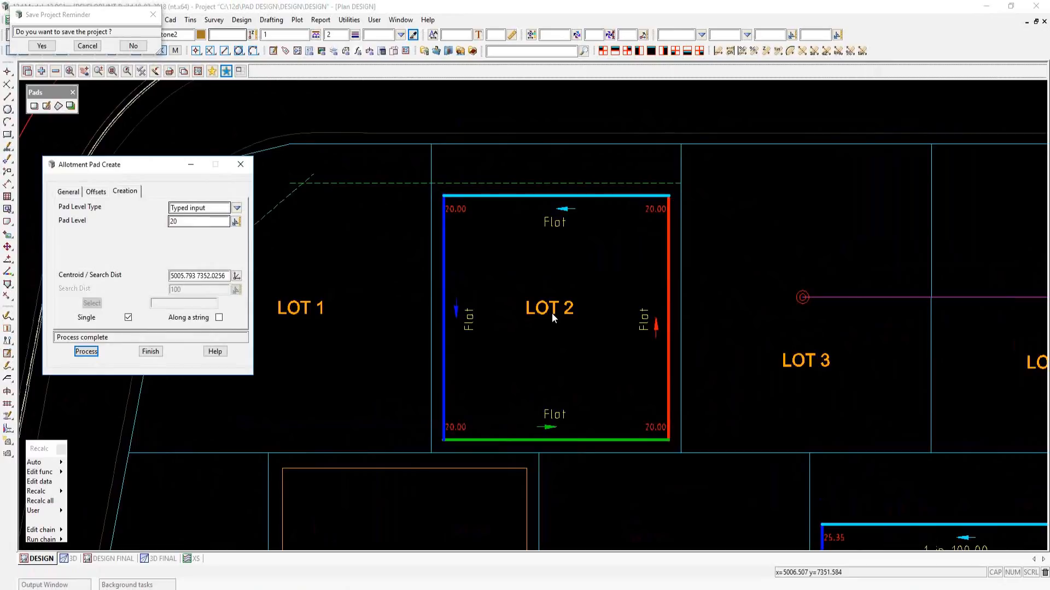
- Reprocess the Lot 2 pad with its level type set to Use Tin level, taken from the FINAL SURFACE tin
click(237, 208)
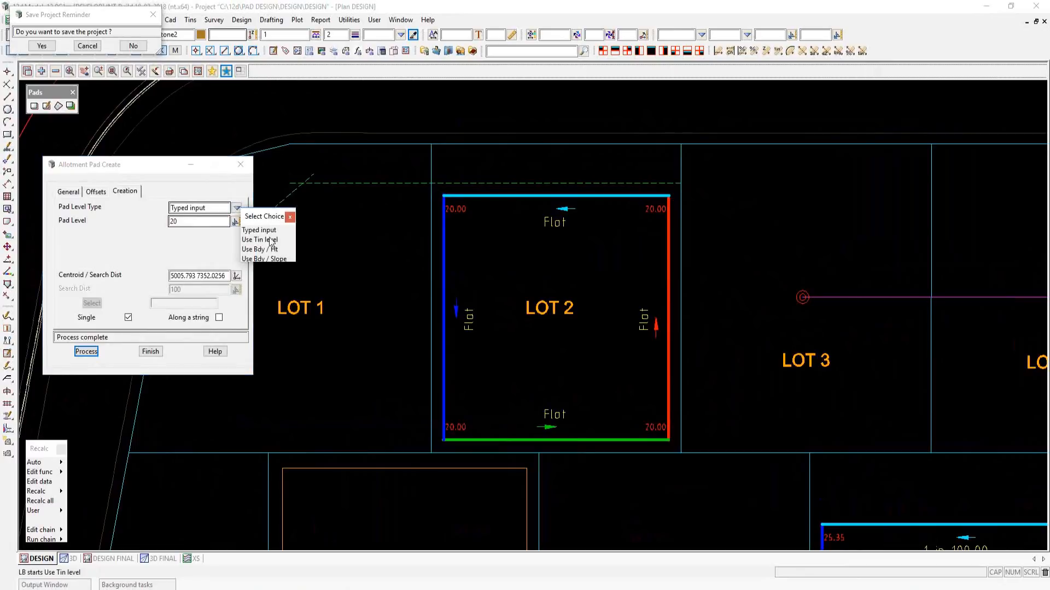
click(271, 241)
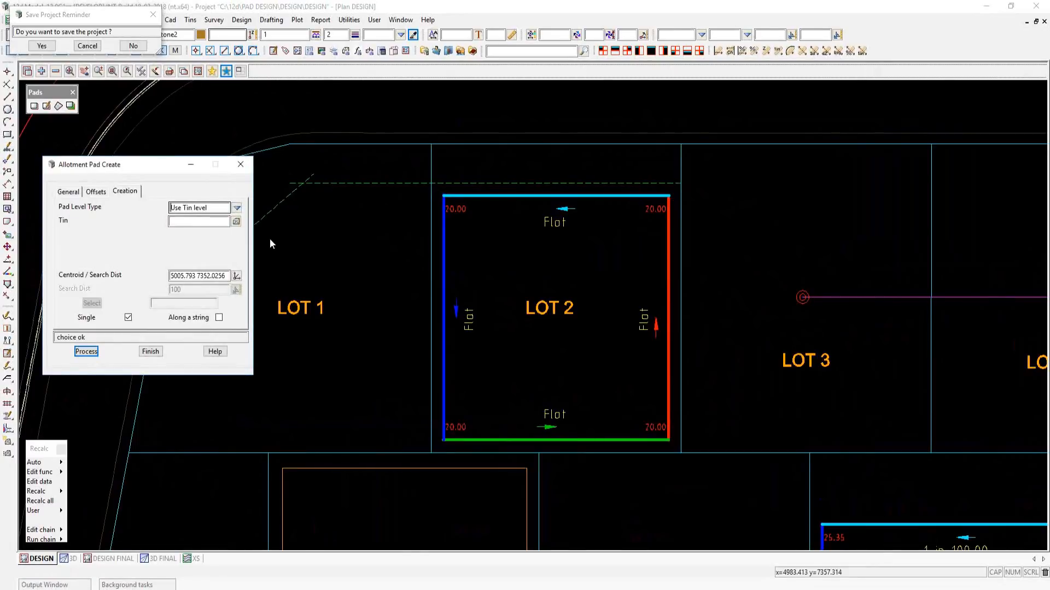
click(237, 222)
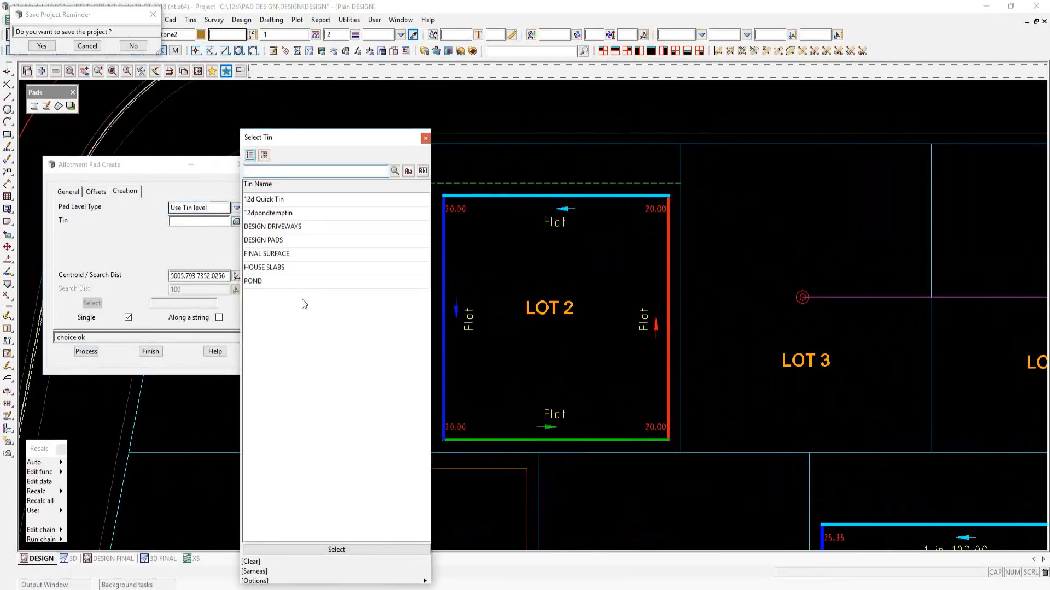
click(276, 254)
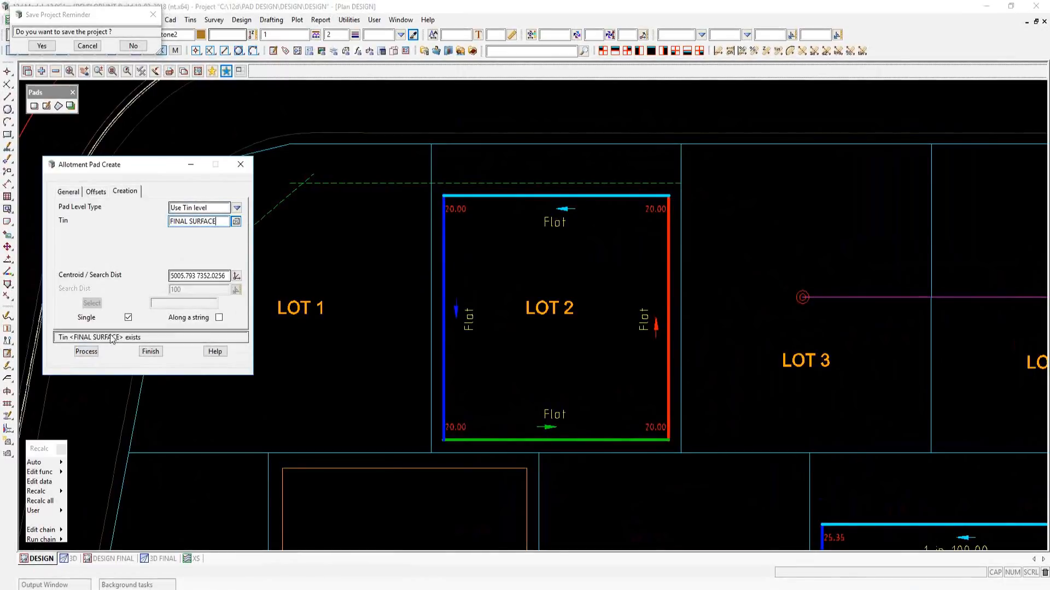
click(86, 352)
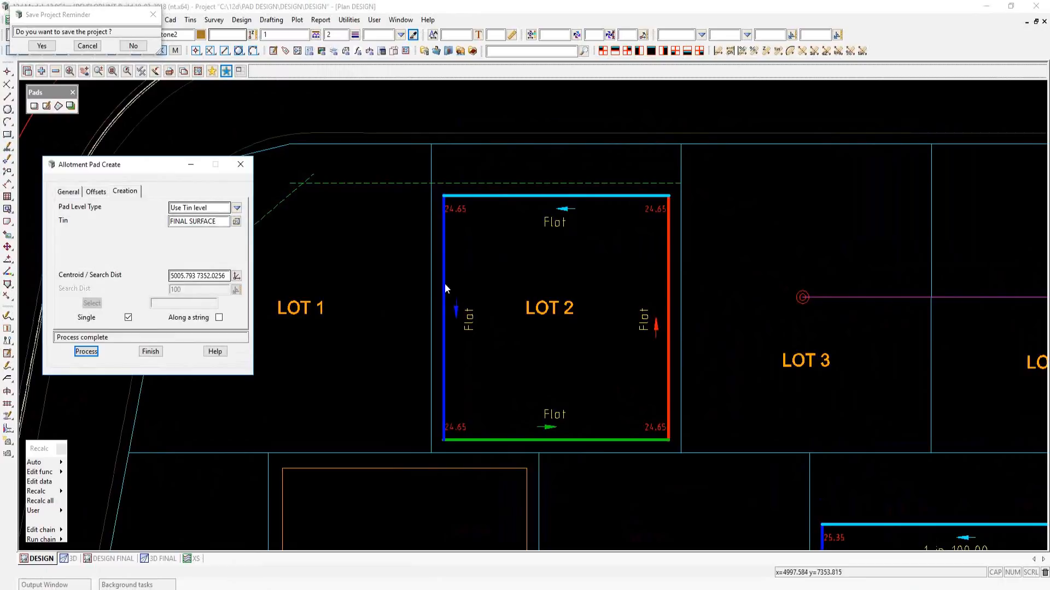
- Reprocess the Lot 2 pad with Use Bdy / Ht, height 1, pad side slope 1 in -100 and reference boundary DESIGN RS01->EXR
click(237, 208)
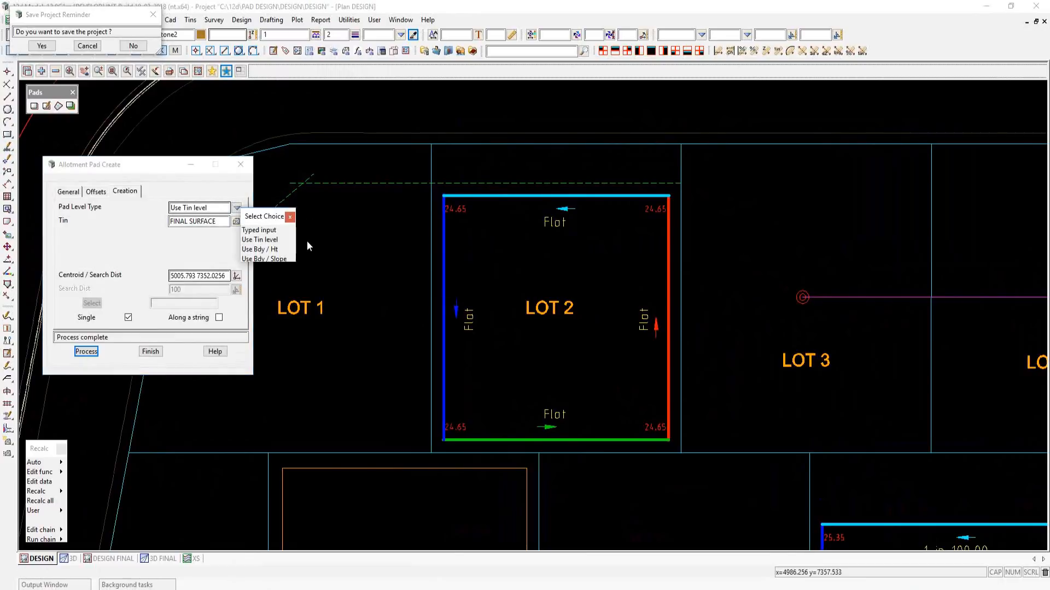
click(261, 250)
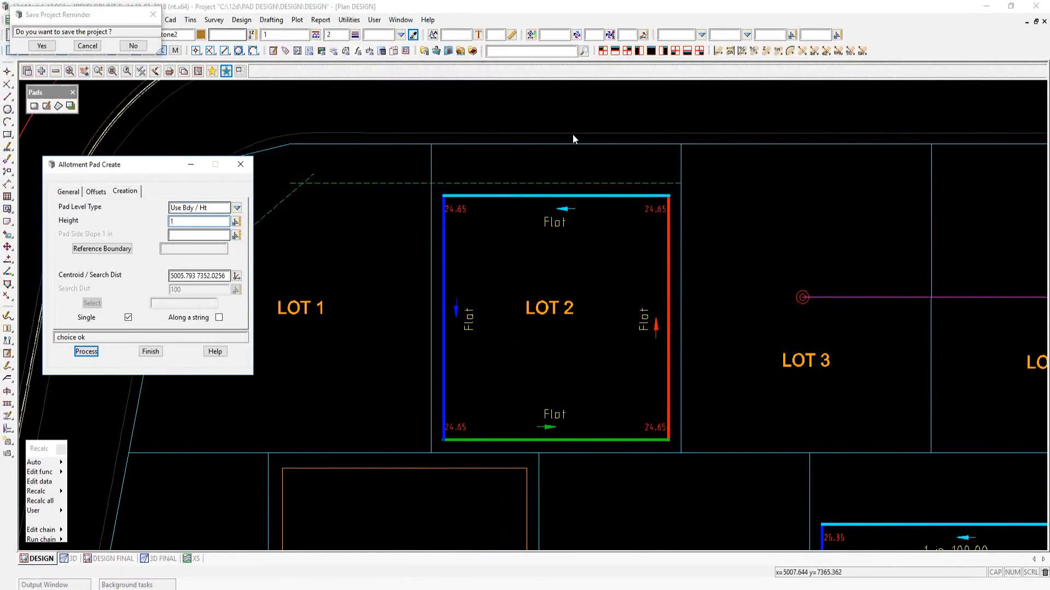
click(189, 234)
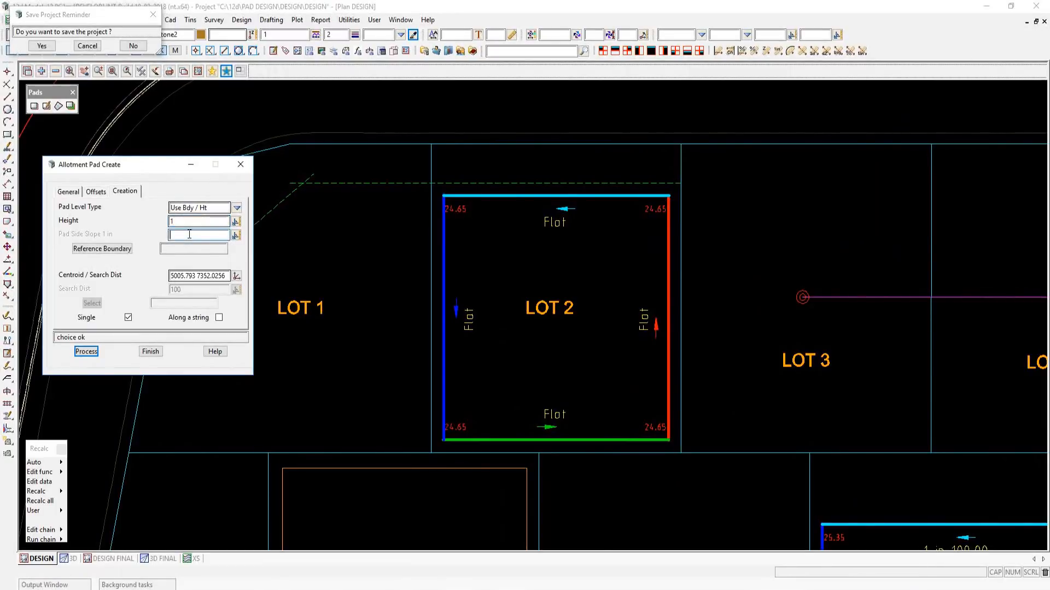
text(-100)
click(102, 249)
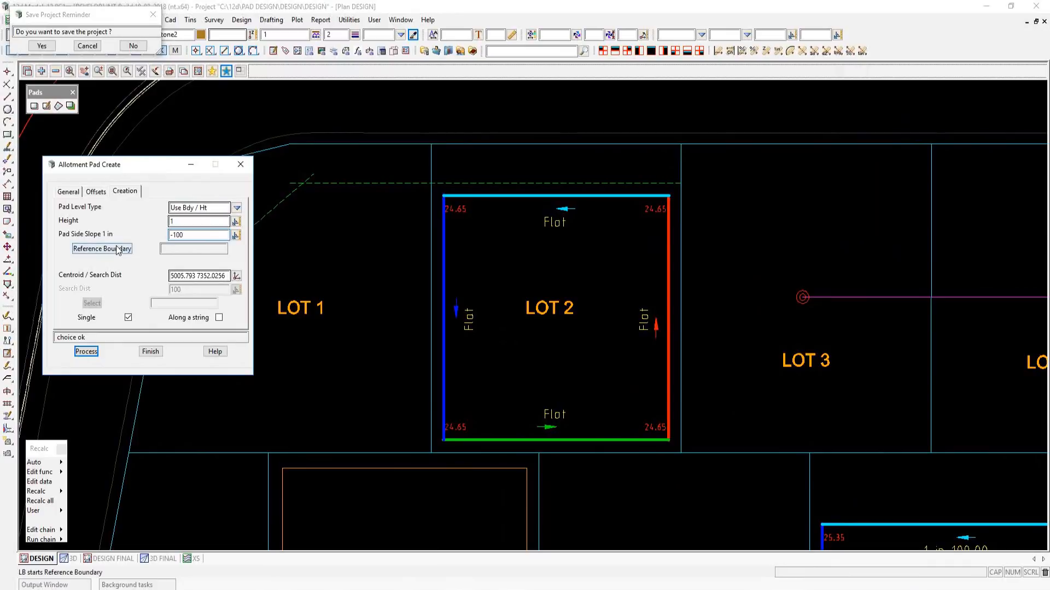
click(521, 131)
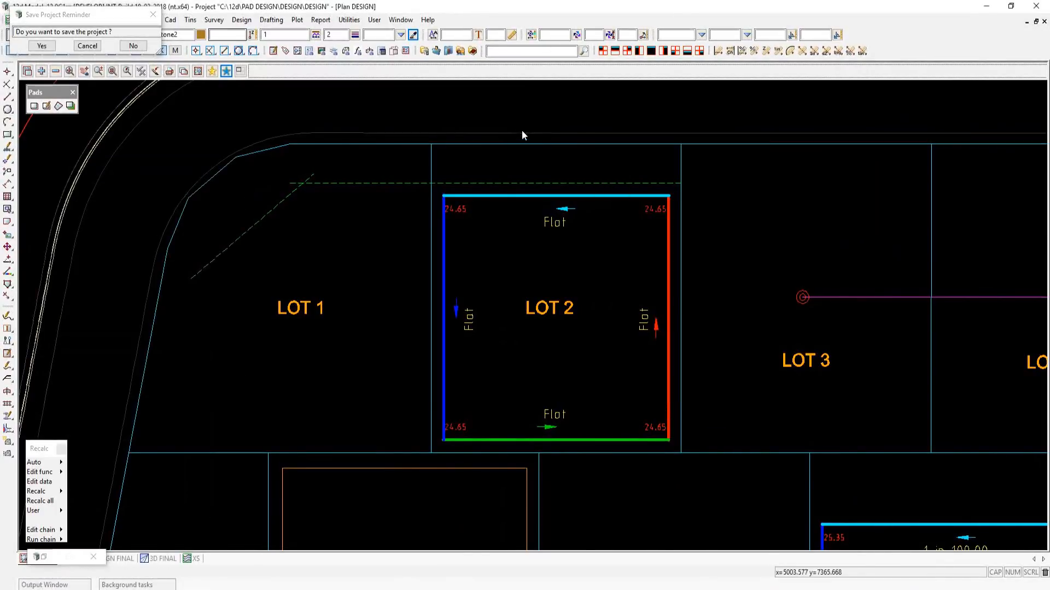
click(85, 351)
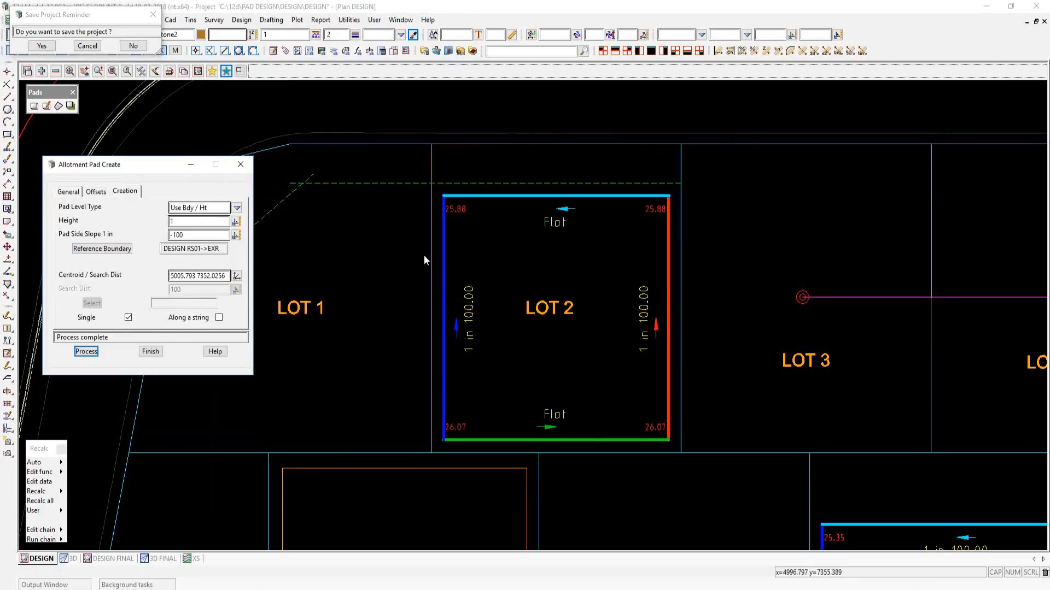
- Reprocess the Lot 2 pad with Use Bdy / Slope, slope 1 in 4, pad side slope 1 in -100 and reference boundary DESIGN RS01->EXR
click(237, 208)
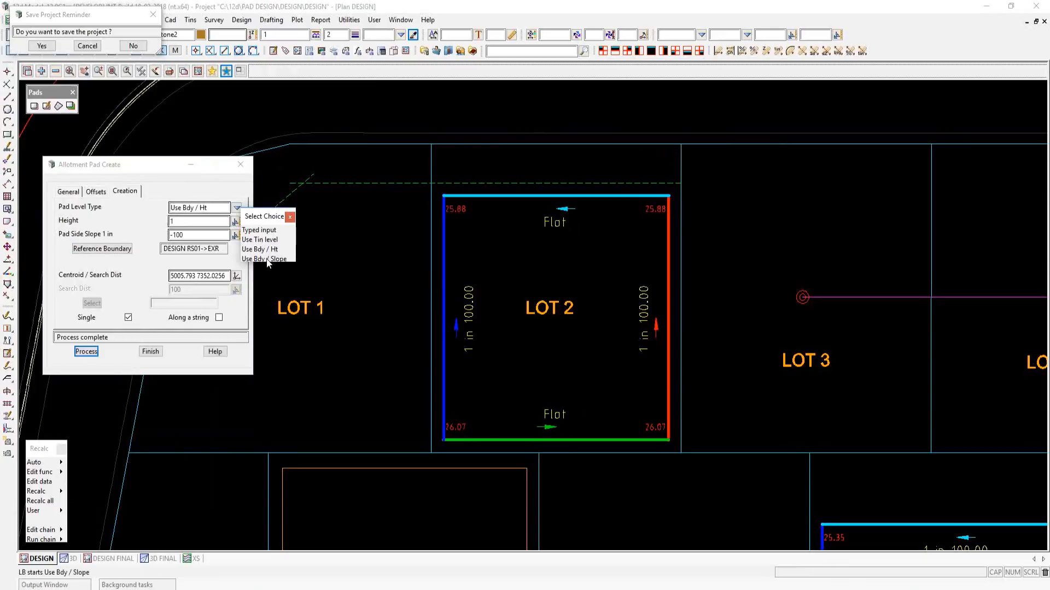
click(267, 260)
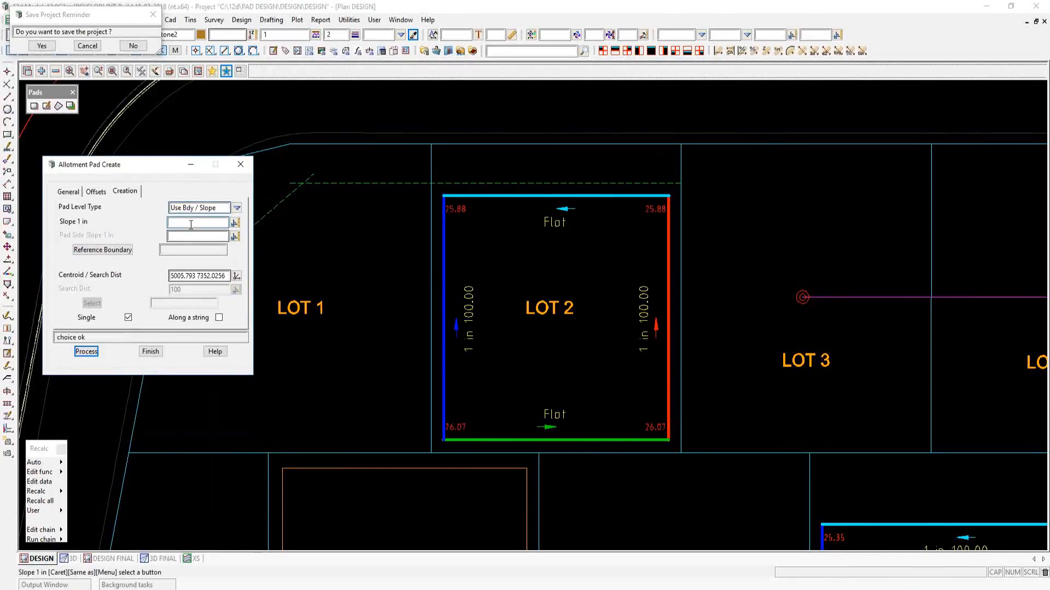
text(4)
click(204, 236)
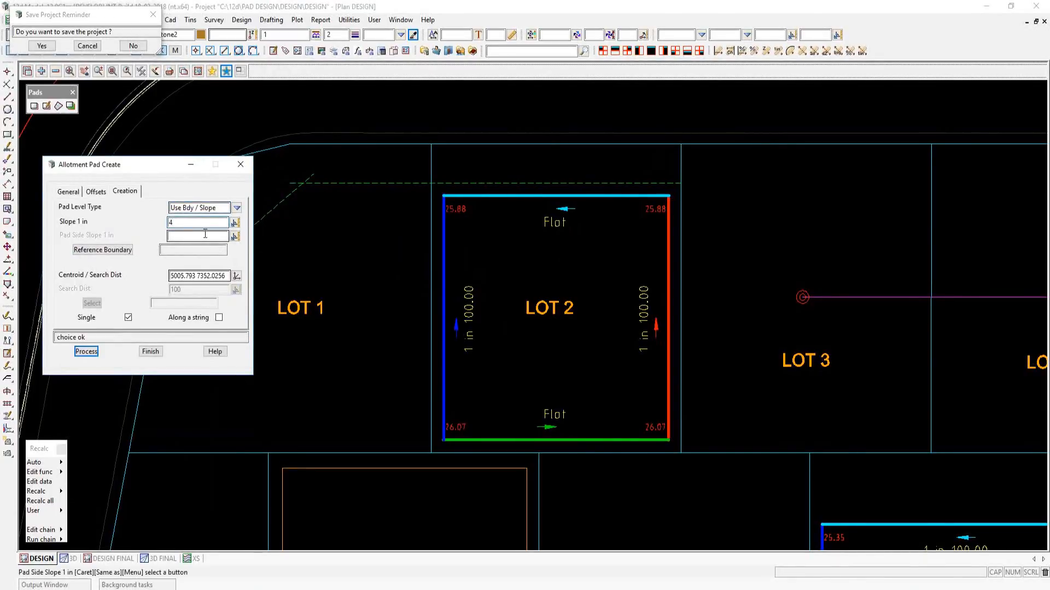
text(-100)
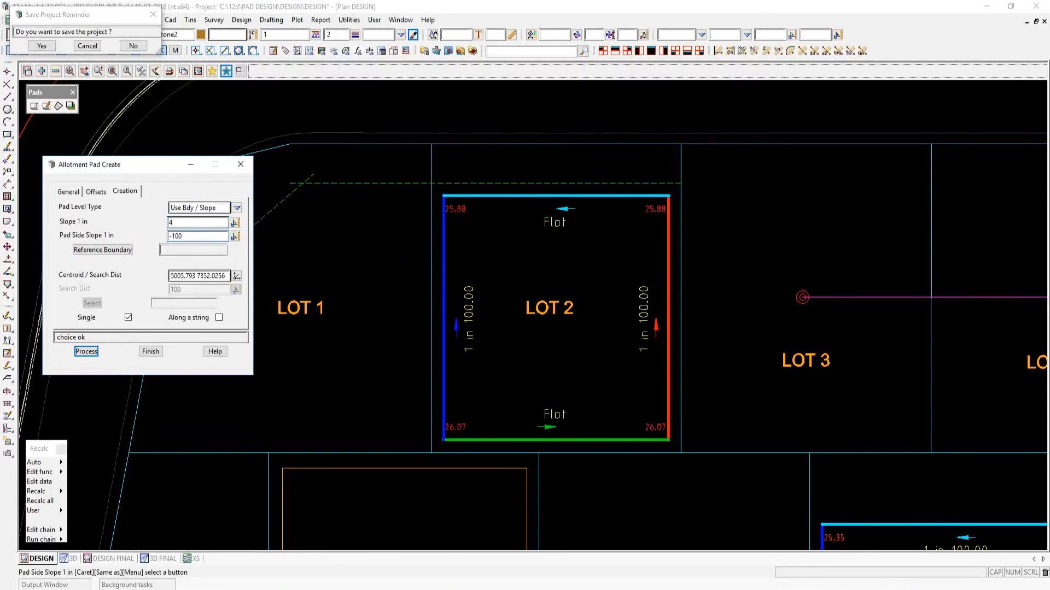
click(118, 250)
click(539, 133)
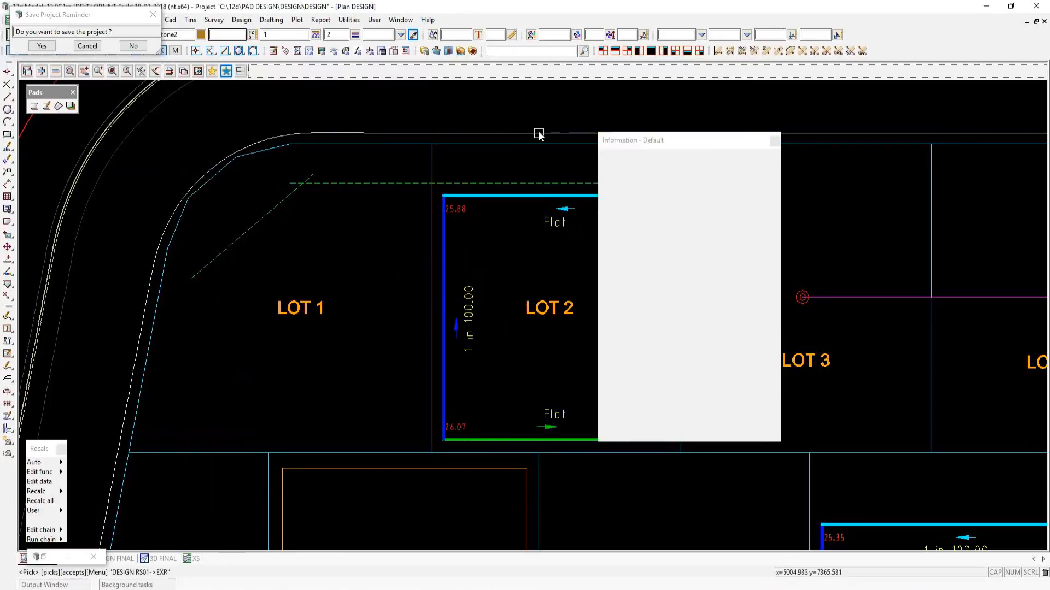
middle_click(539, 133)
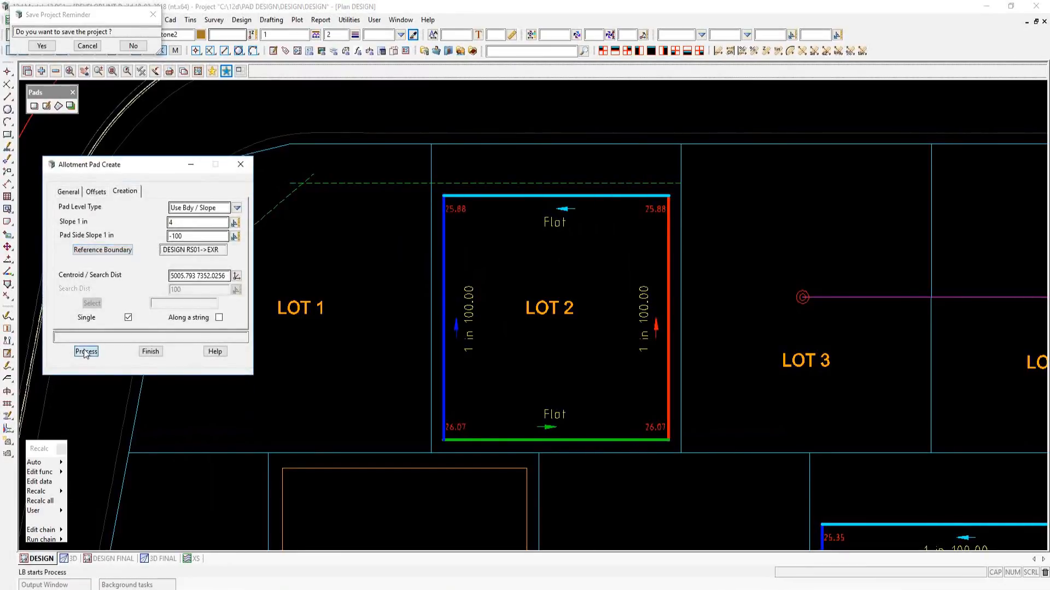
click(84, 349)
scroll(474, 245, down, 1)
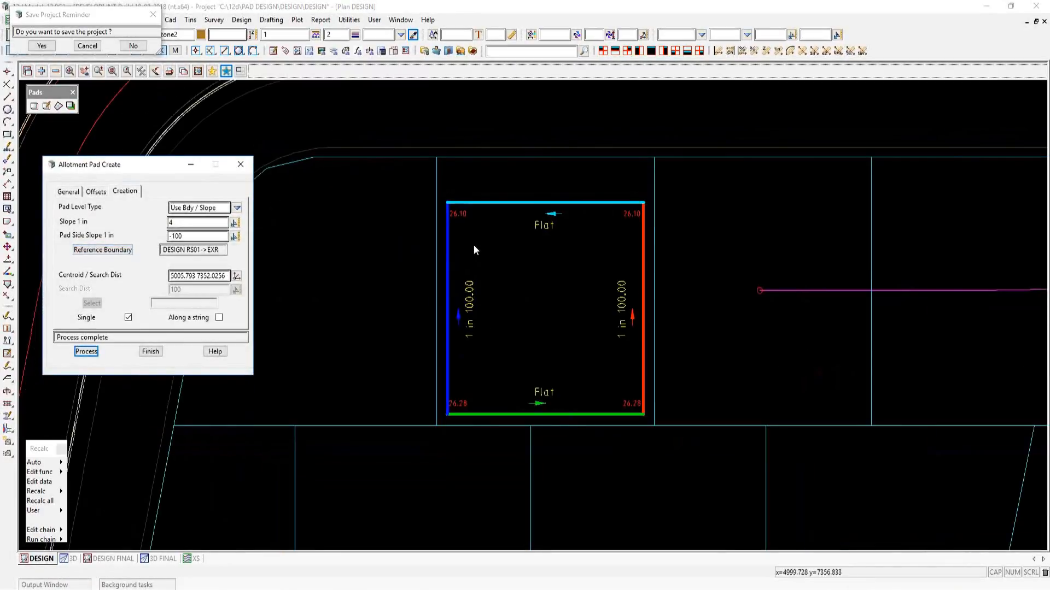
scroll(474, 245, down, 1)
scroll(473, 245, up, 2)
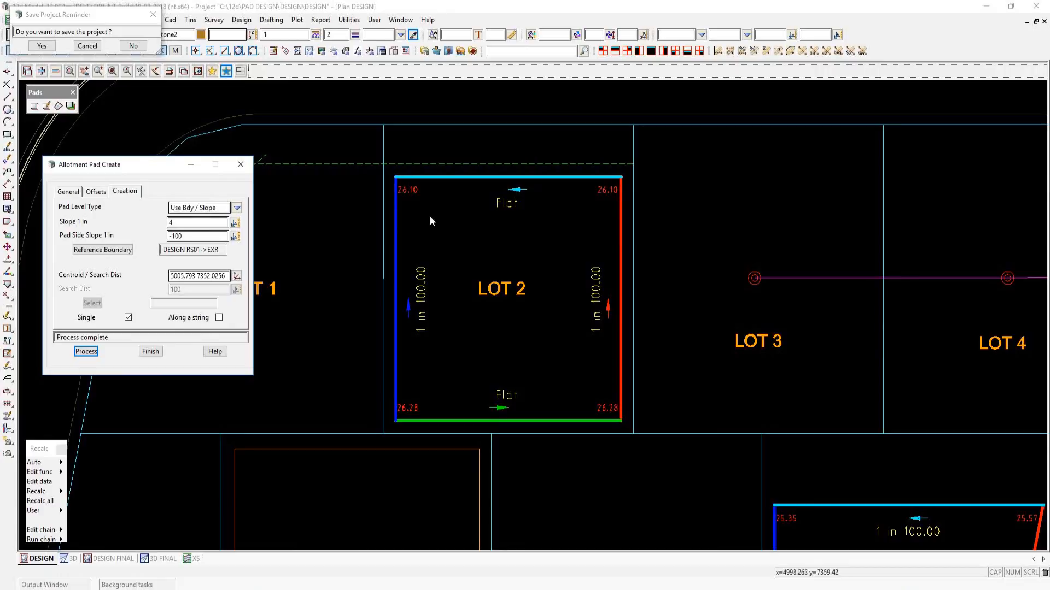
- Add a point-to-point boundary offset of 3 along the straight front boundary of Lots 3 to 6
scroll(339, 319, down, 4)
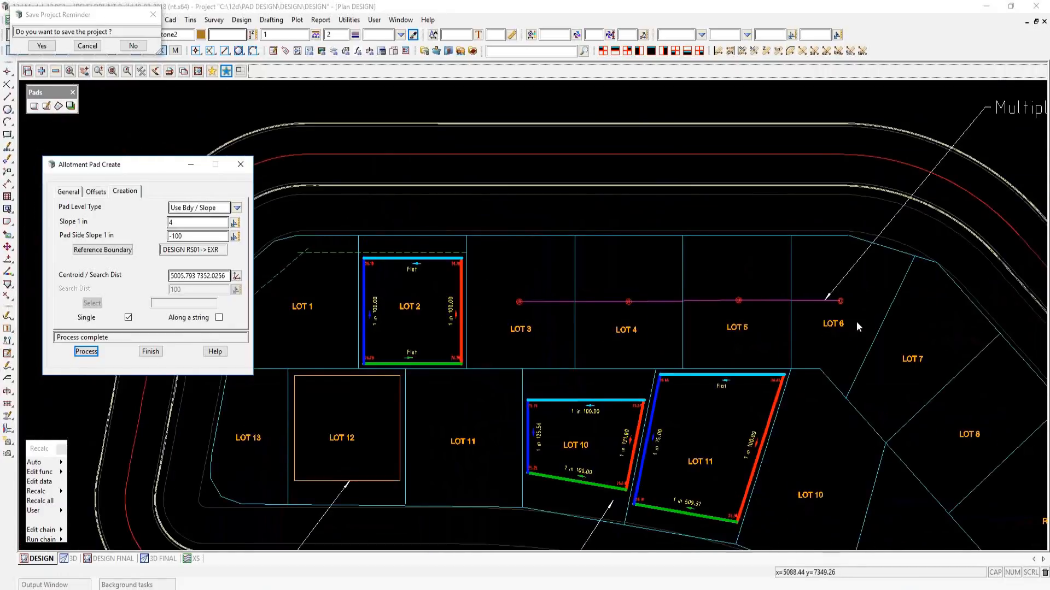
scroll(856, 322, up, 2)
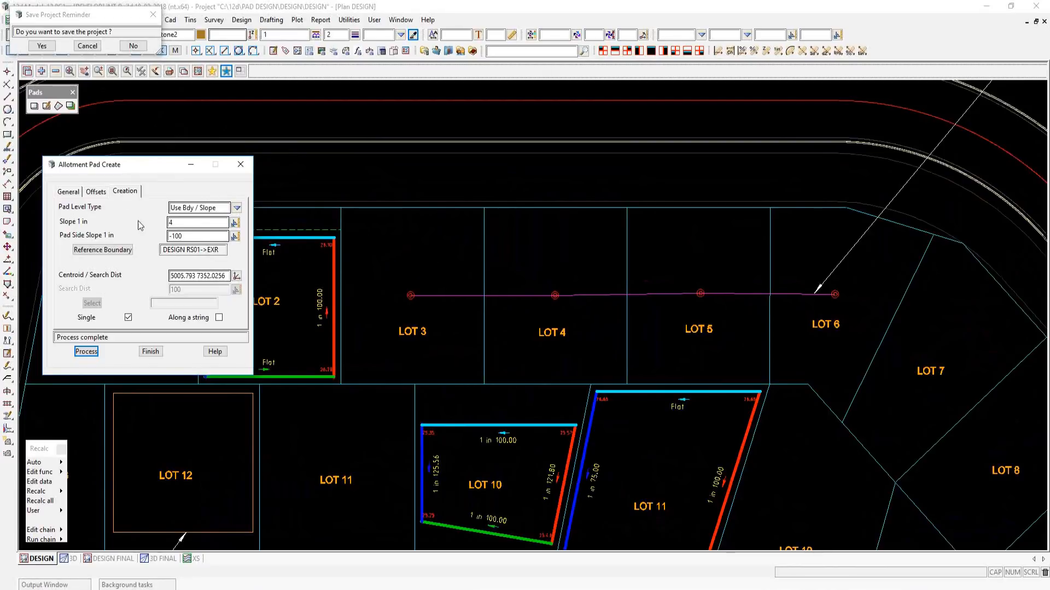
click(96, 192)
click(179, 208)
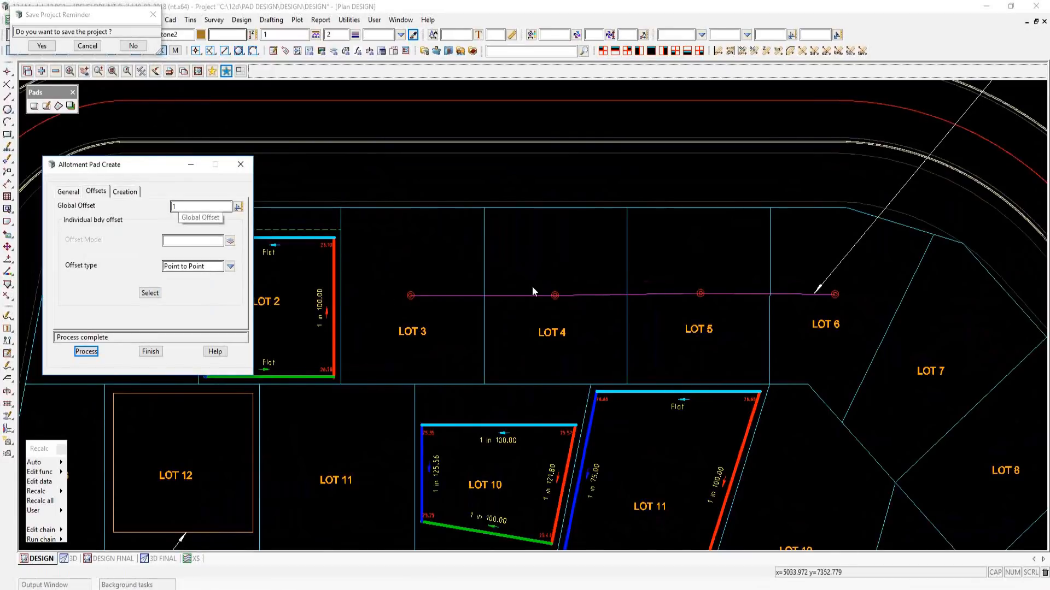
click(150, 293)
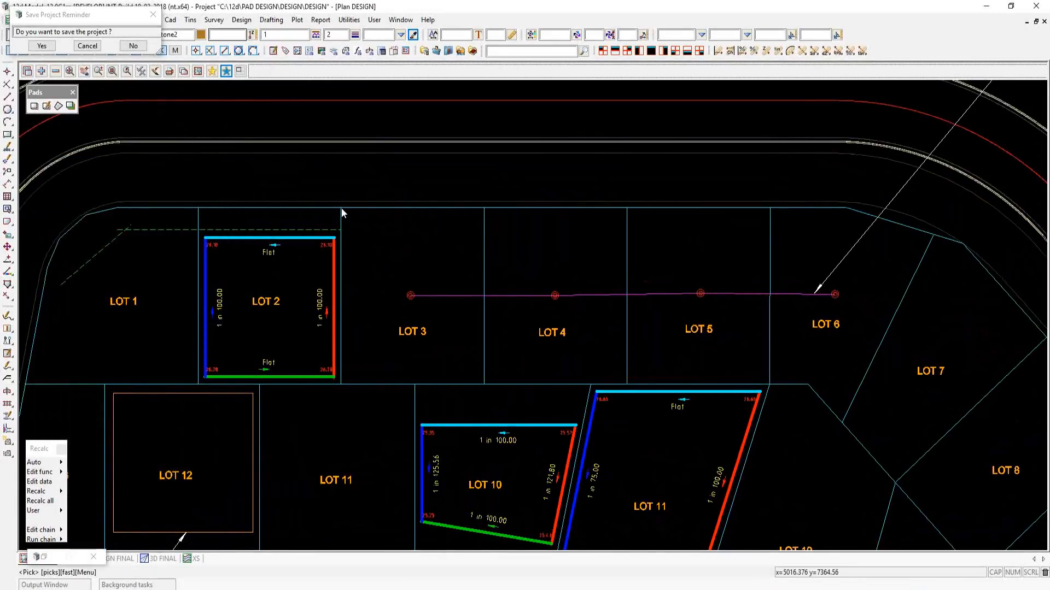
middle_click(341, 208)
click(849, 208)
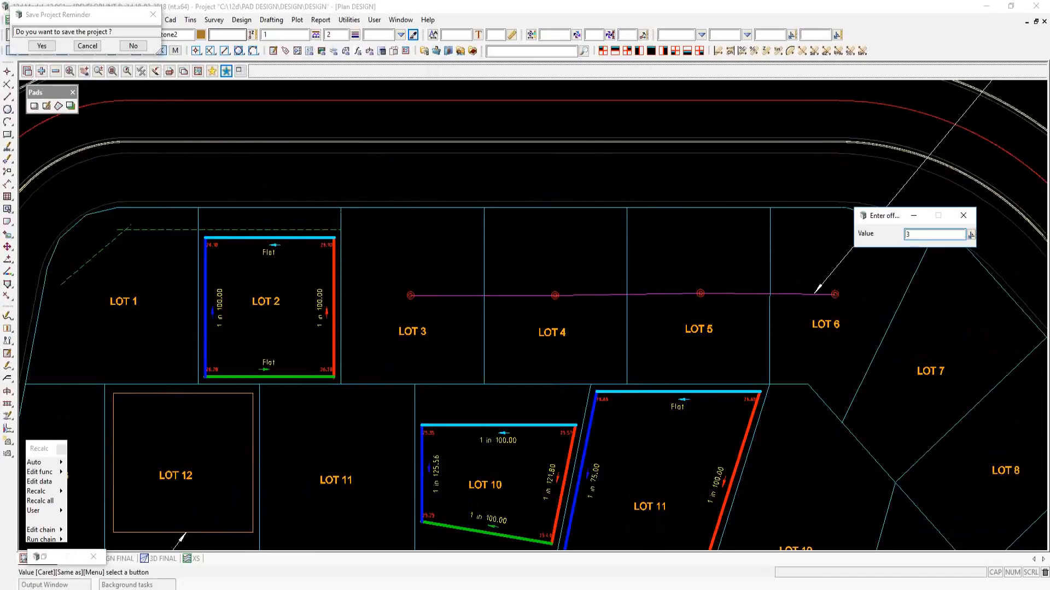
key(Return)
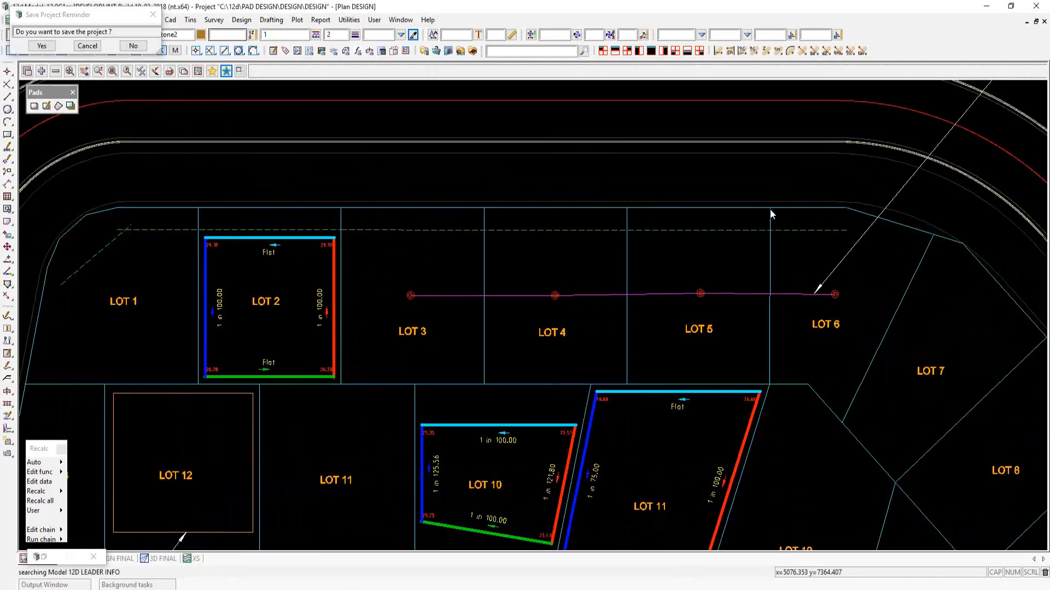
- Add a point-to-point offset of 3 along Lot 6's angled front boundary, ending at the Lot 7 corner, and finish the offset selection
click(933, 234)
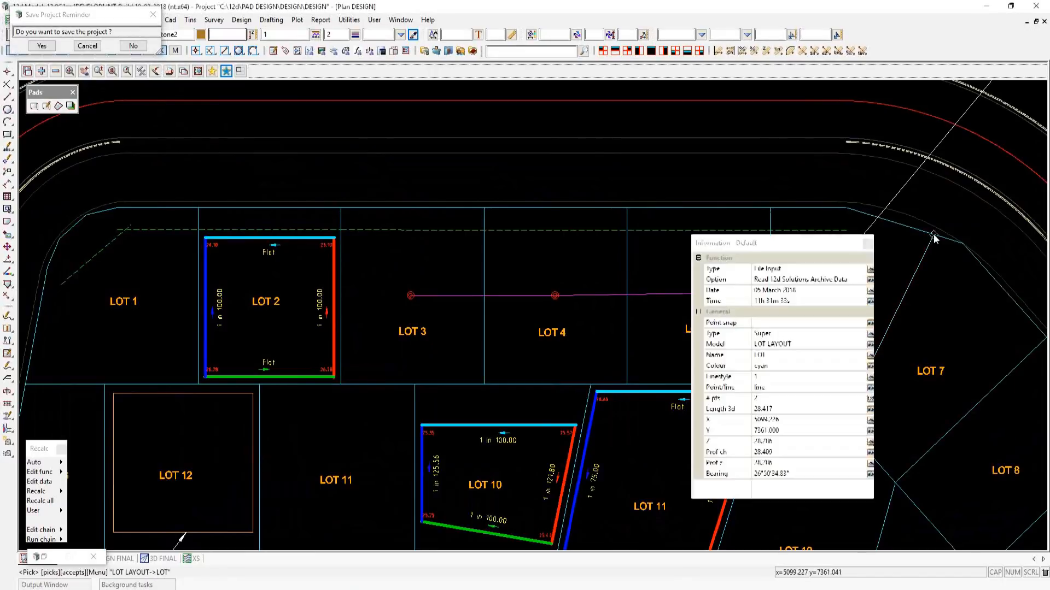
middle_click(933, 234)
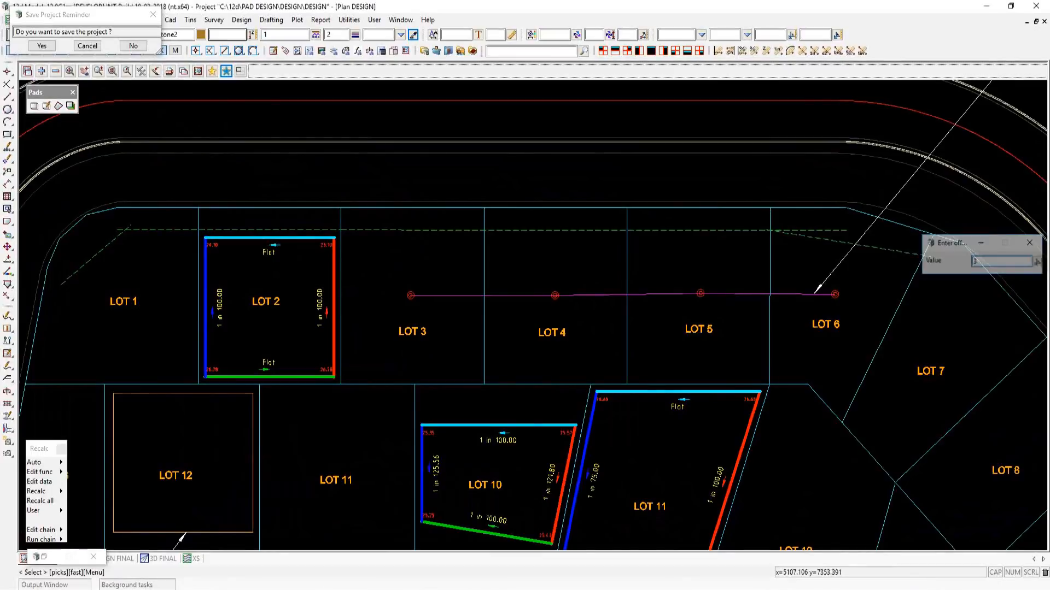
key(Return)
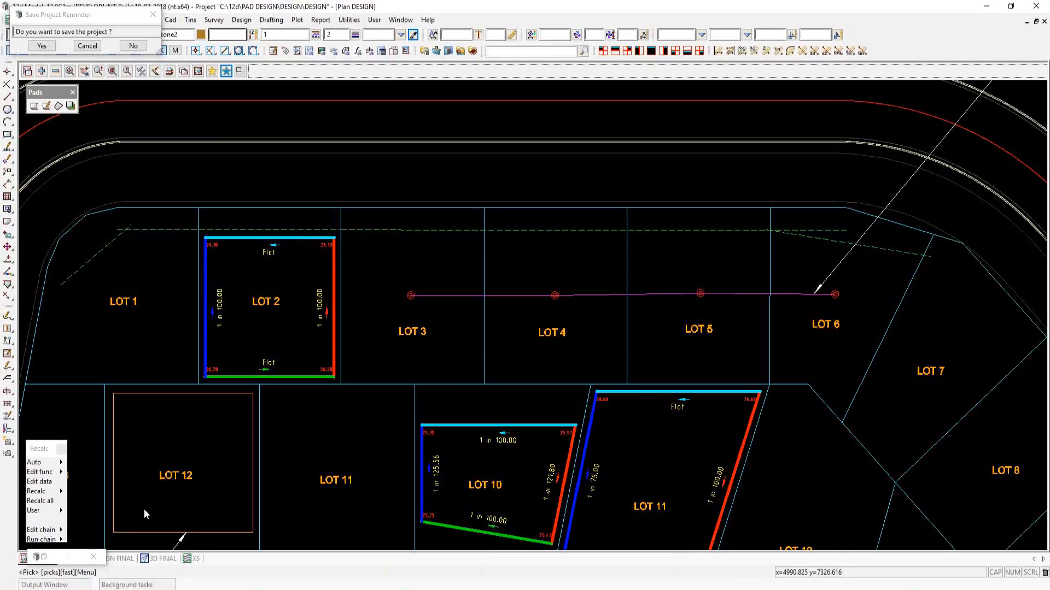
click(44, 557)
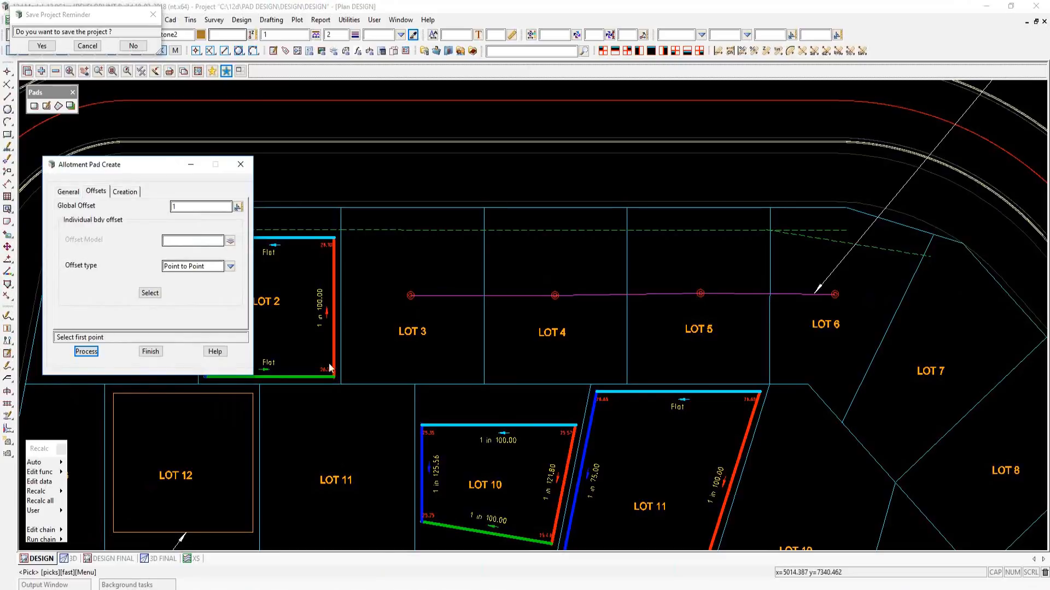
- Set the pad level type to Use Tin level with the FINAL SURFACE tin, and switch pad creation to Along a string
click(125, 192)
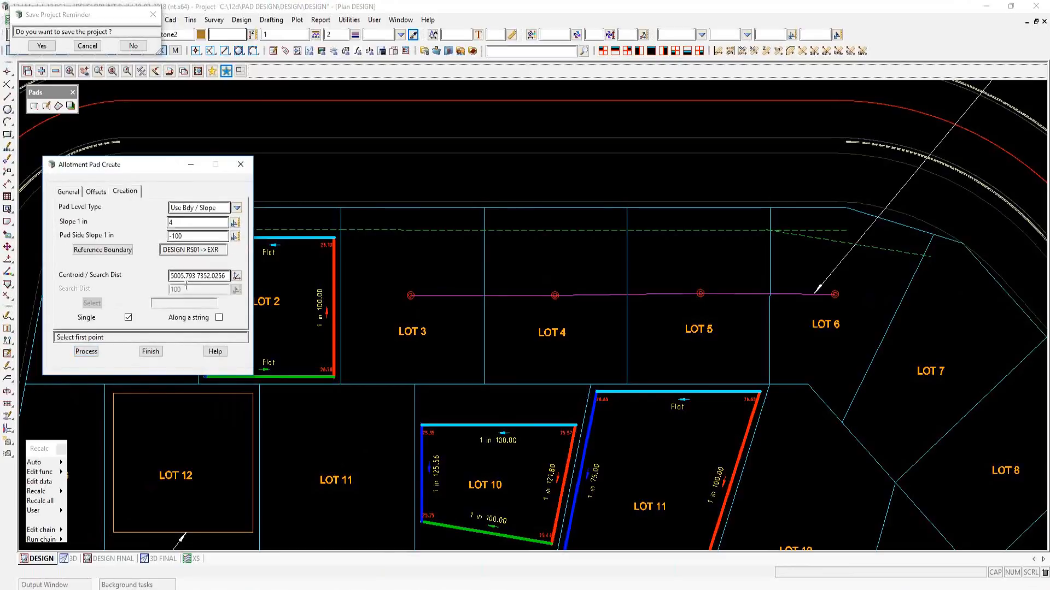
click(237, 209)
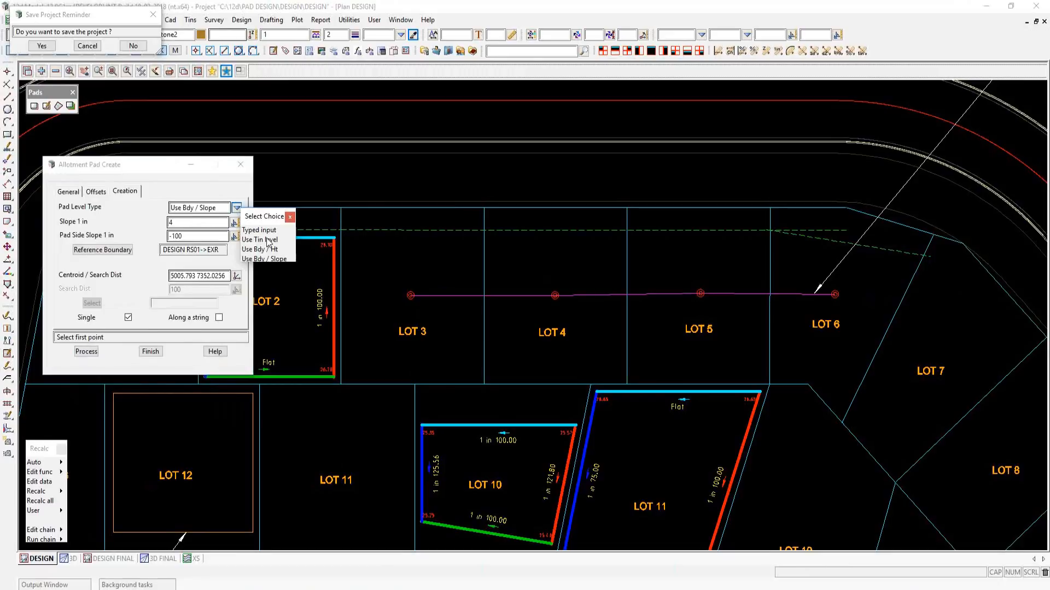
click(249, 214)
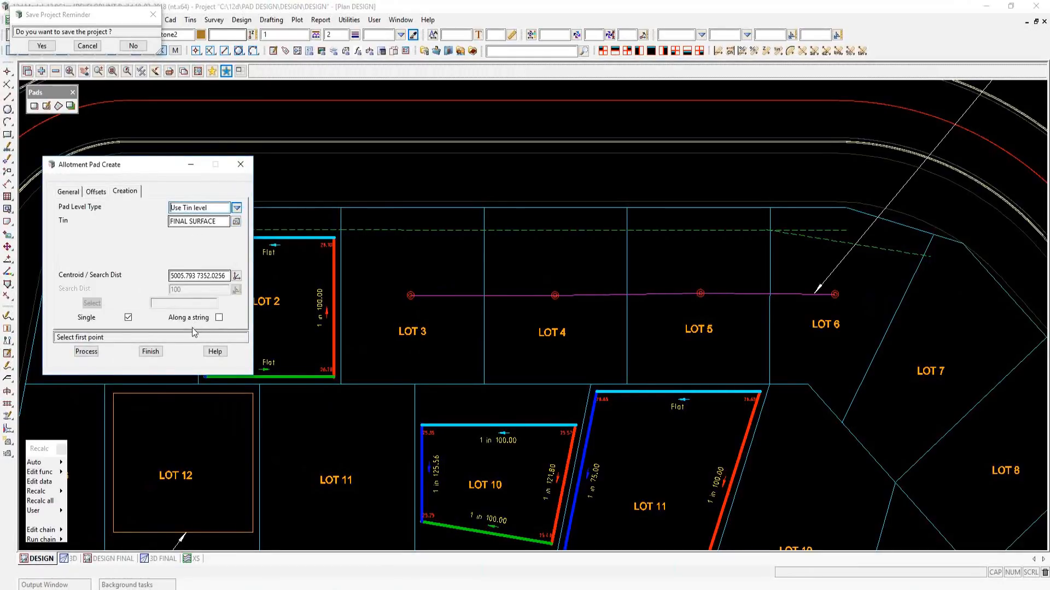
click(220, 318)
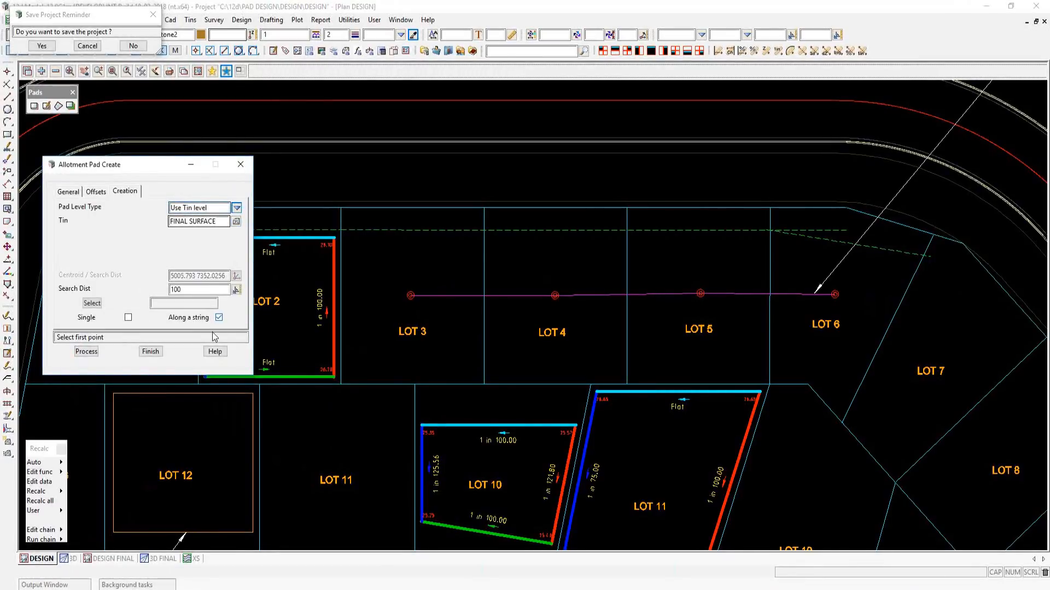
- Select the PAD LOCATION string running through Lots 3 to 6, process the pads along it, and finish pad creation
click(91, 303)
click(499, 296)
middle_click(500, 296)
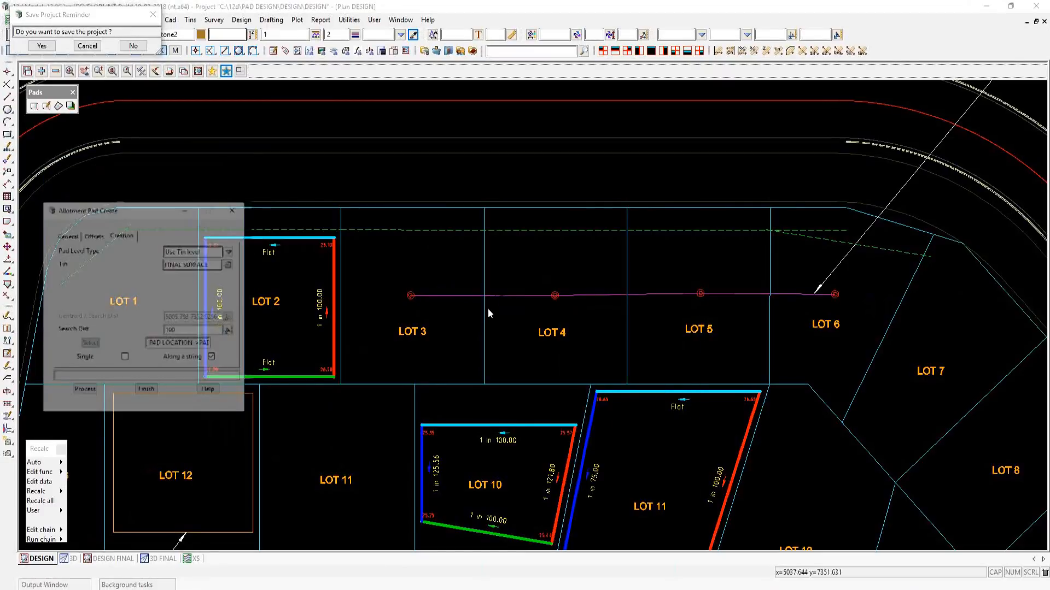
click(83, 353)
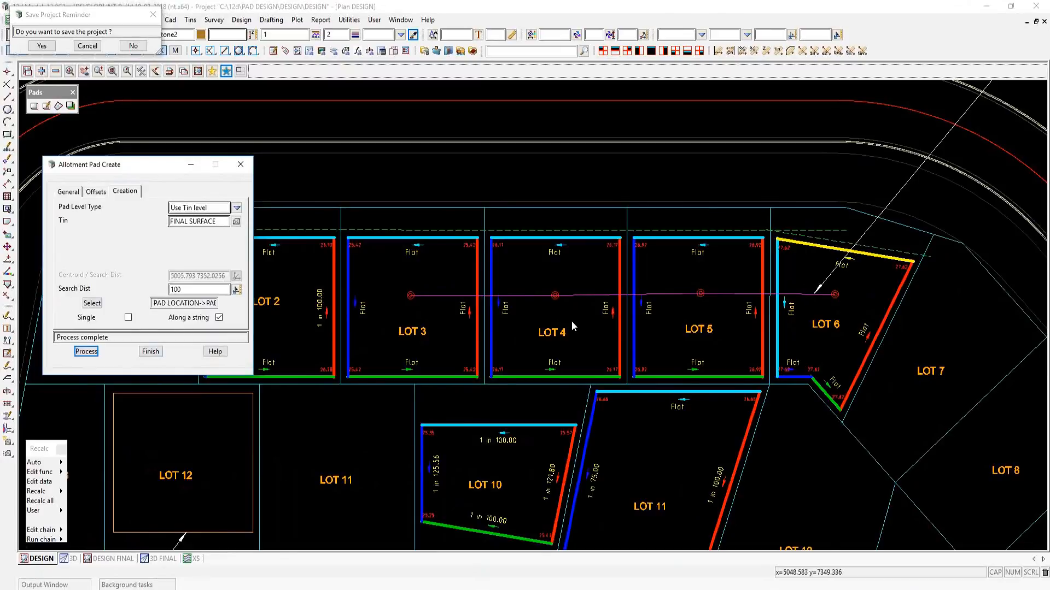
scroll(572, 320, down, 1)
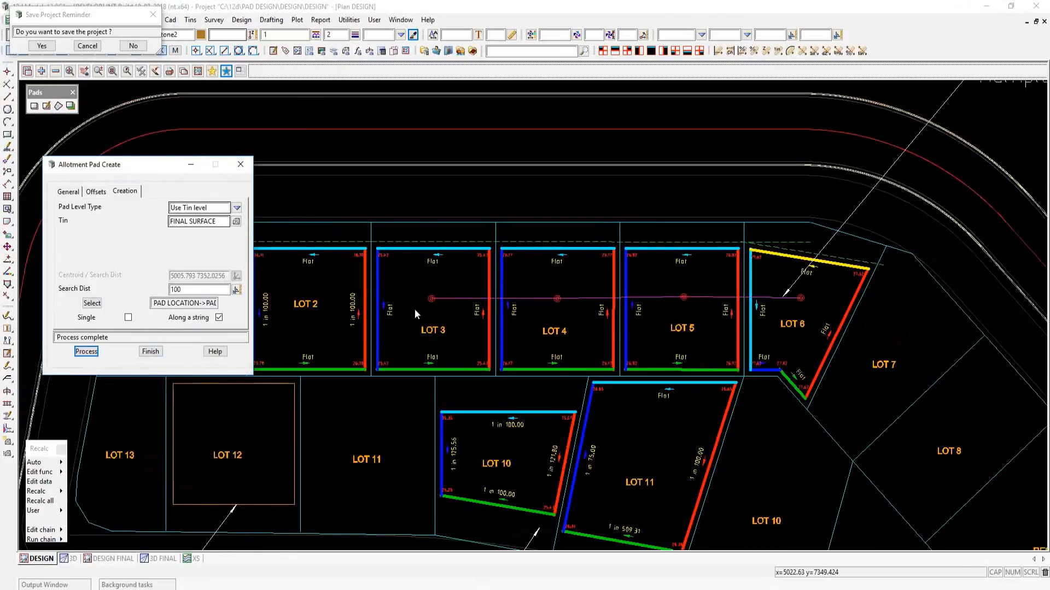
scroll(456, 309, down, 3)
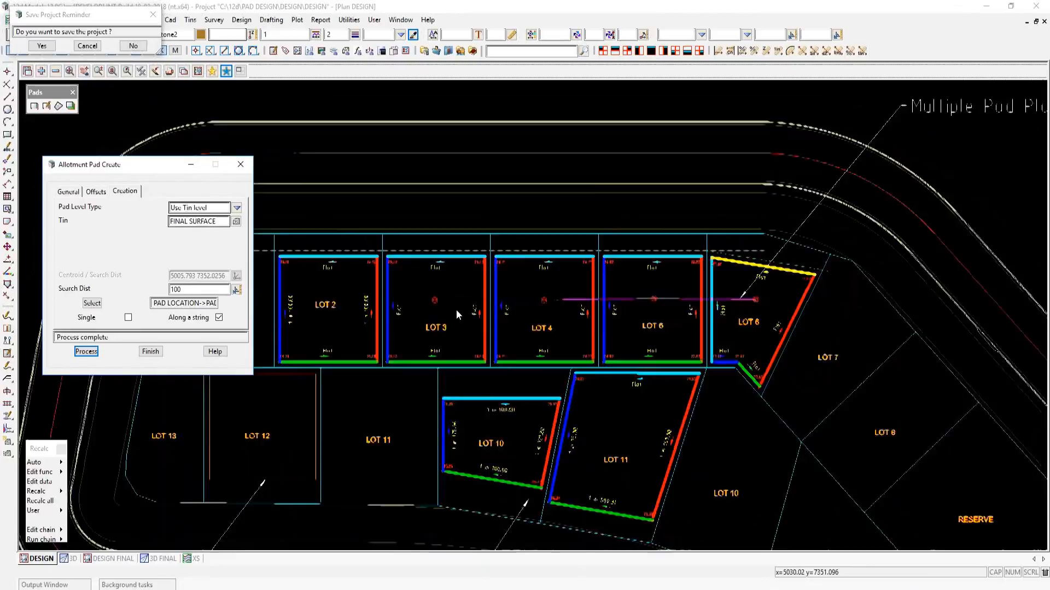
scroll(294, 308, up, 2)
scroll(294, 308, up, 1)
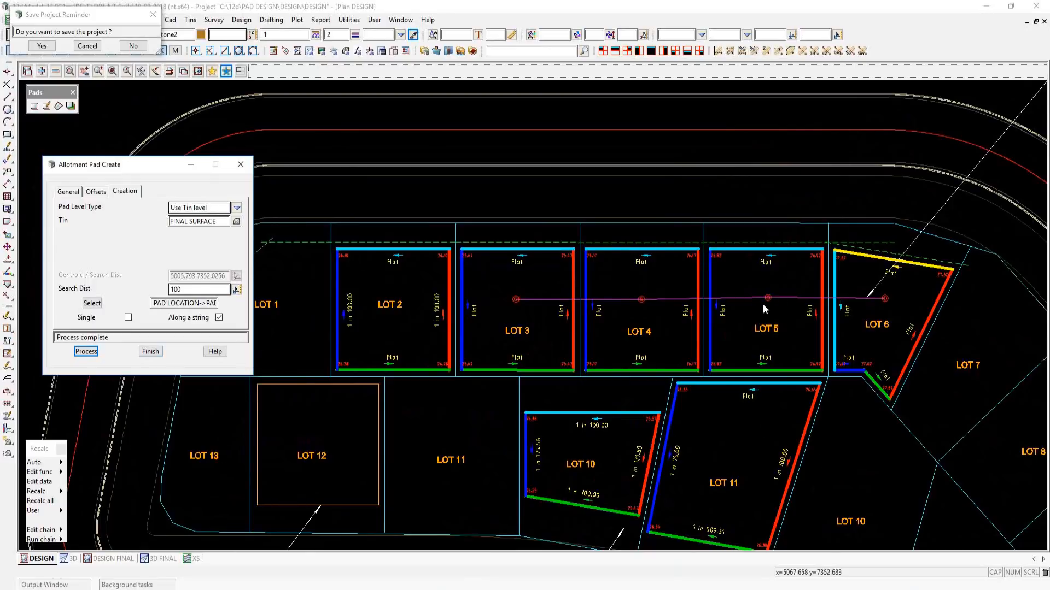
click(148, 351)
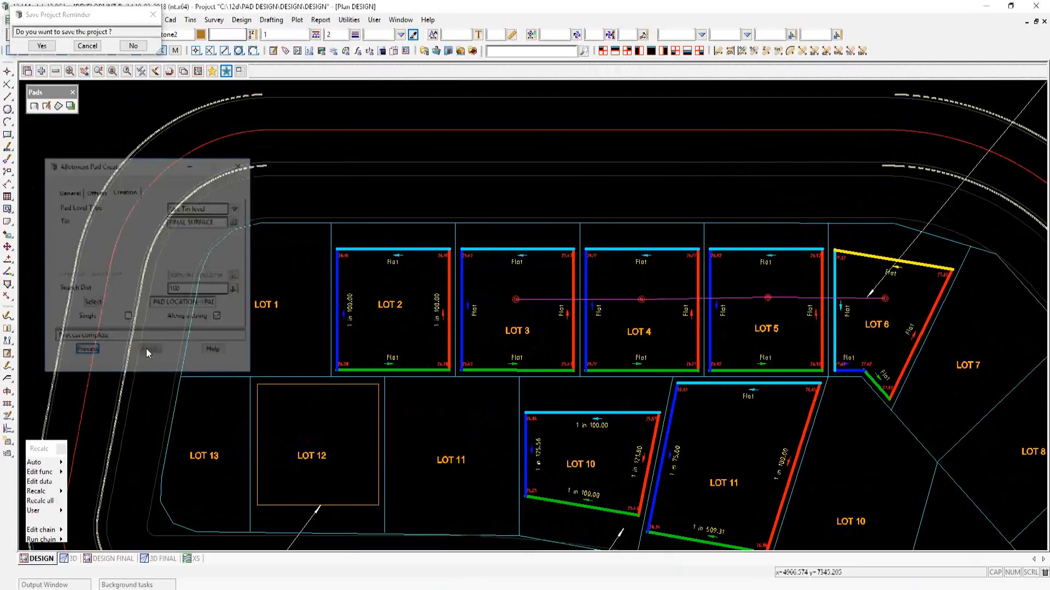
scroll(478, 274, down, 1)
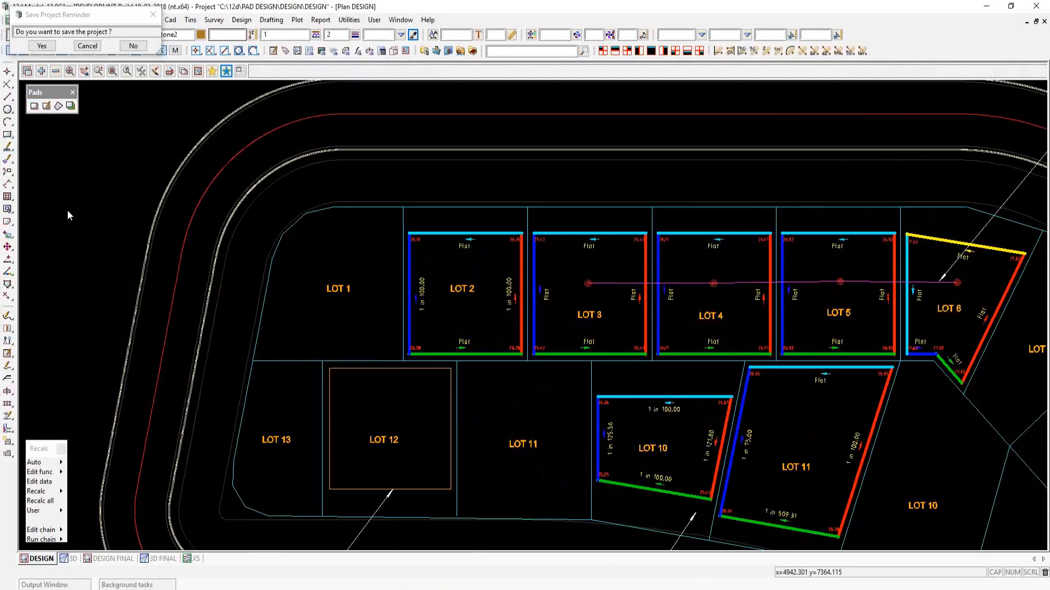
click(34, 106)
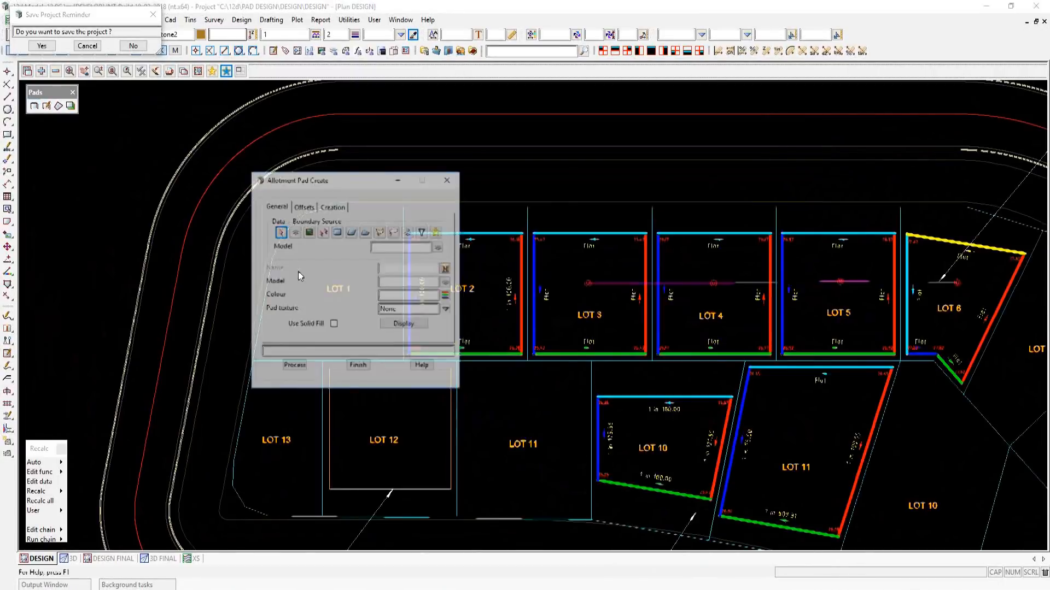
click(358, 367)
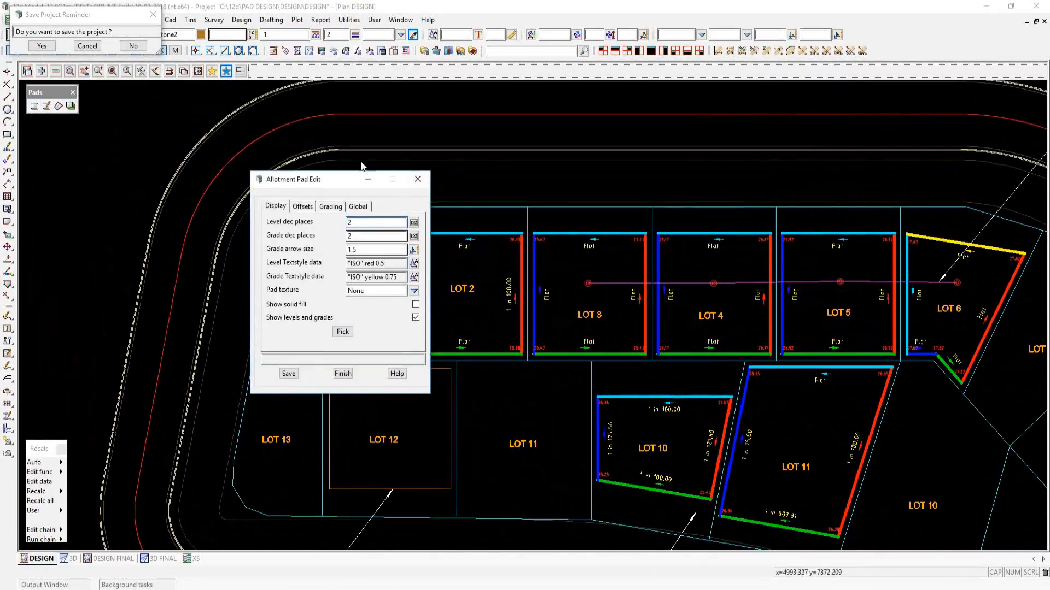
- In Allotment Pad Edit, set the pad texture to 12d_grass2 and apply it to the Lot 2 pad
drag(321, 180, 126, 160)
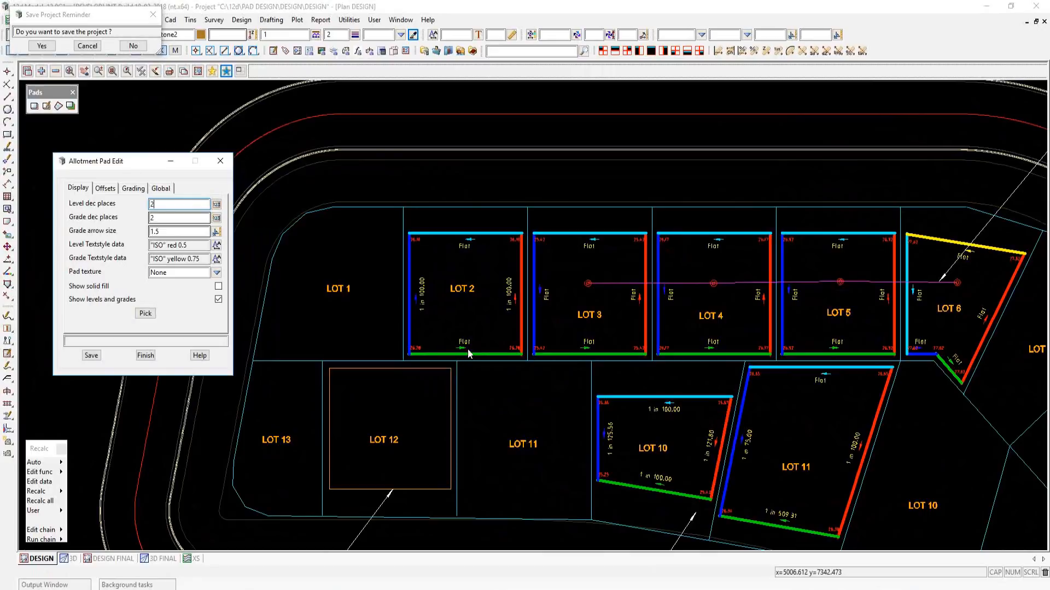
click(217, 272)
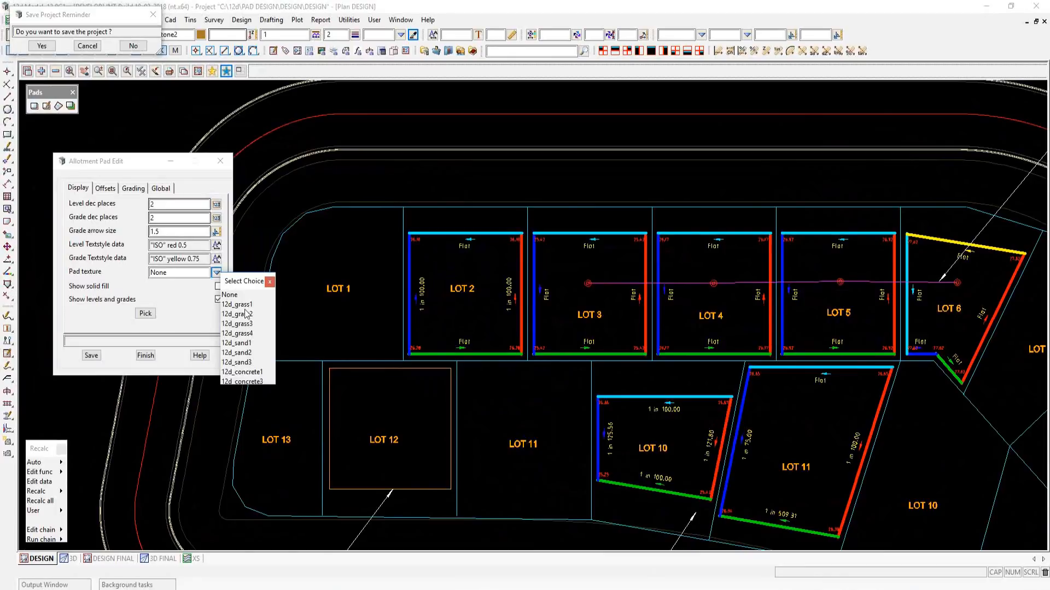
click(246, 314)
click(145, 313)
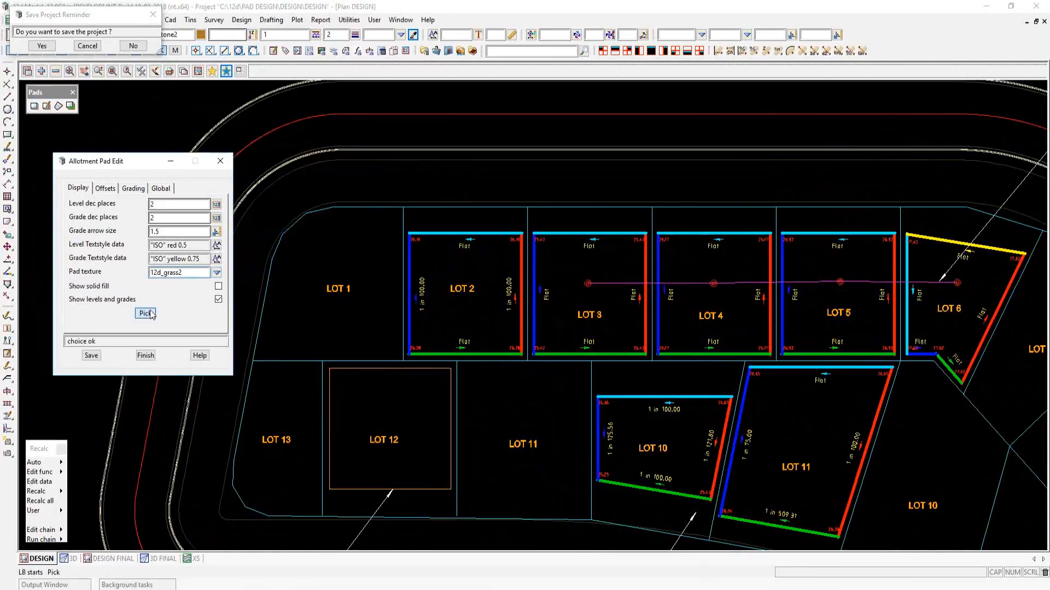
click(410, 283)
middle_click(410, 282)
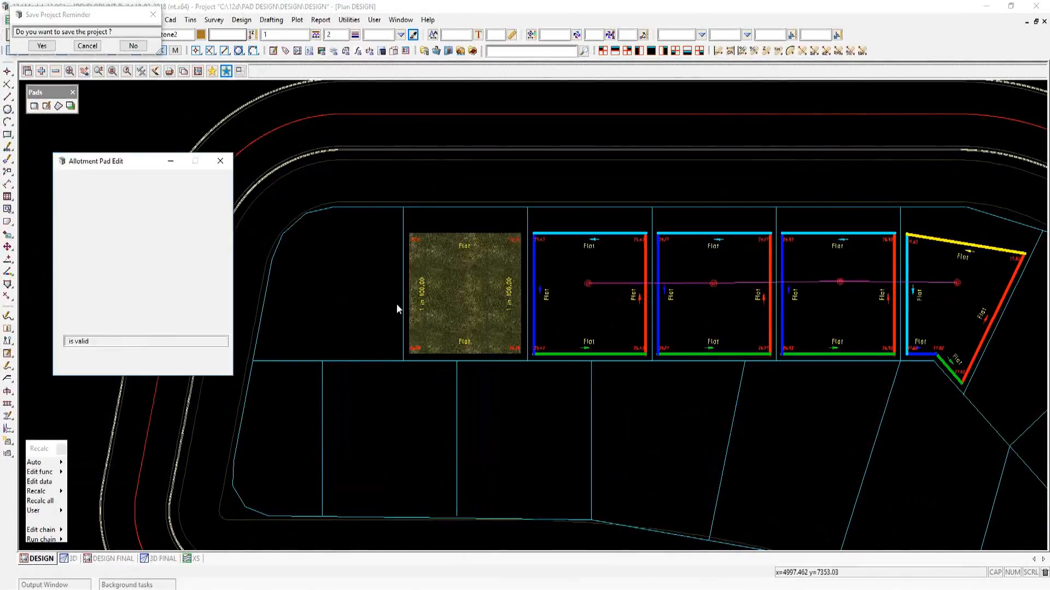
scroll(365, 325, up, 2)
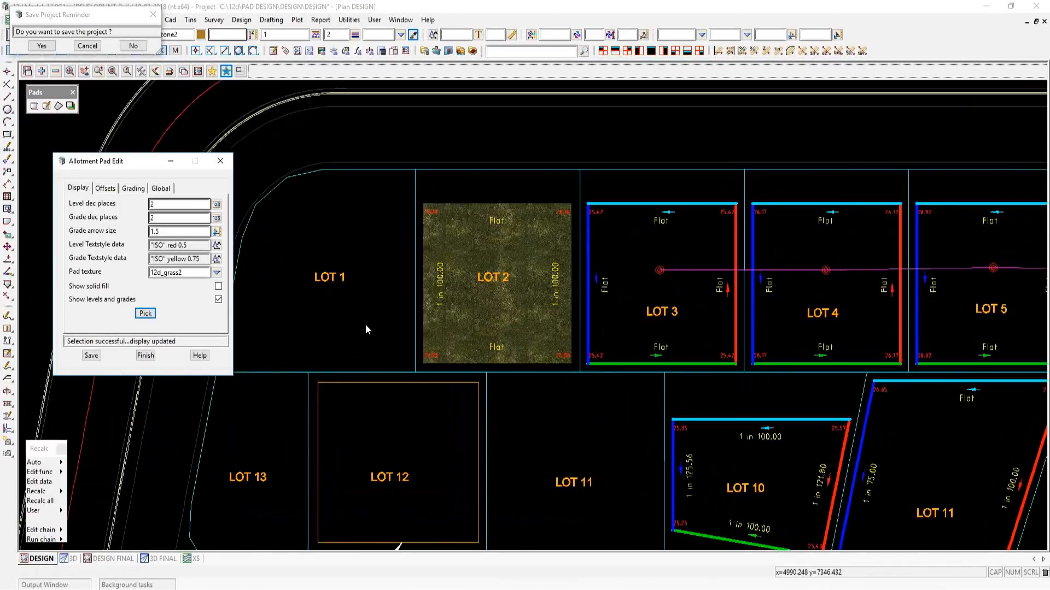
scroll(365, 324, up, 1)
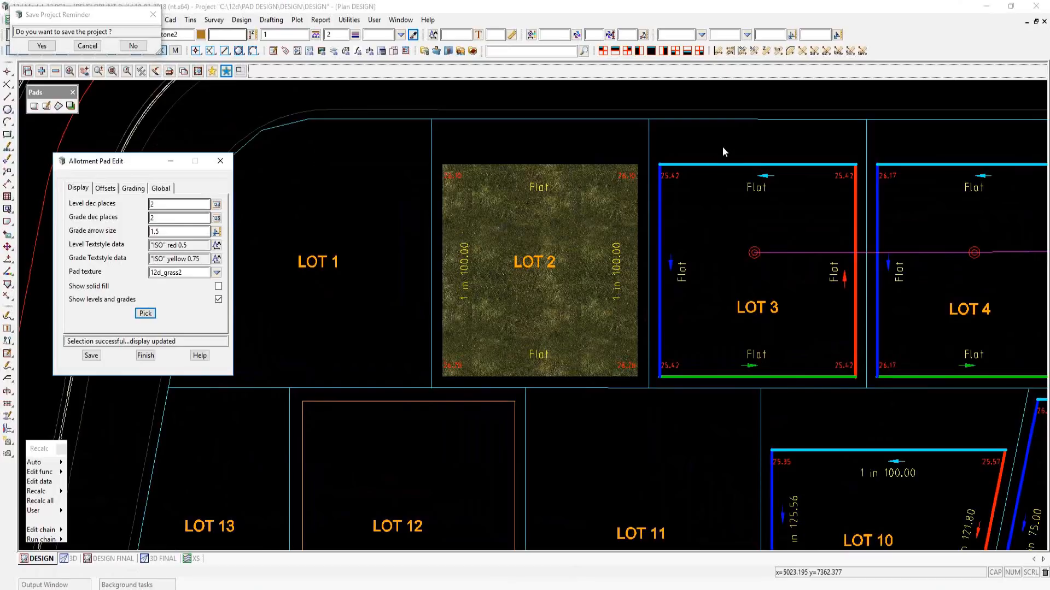
- Apply the current display settings globally to every pad in the DESIGN PADS model, taking the model from the Lot 3 pad
click(162, 188)
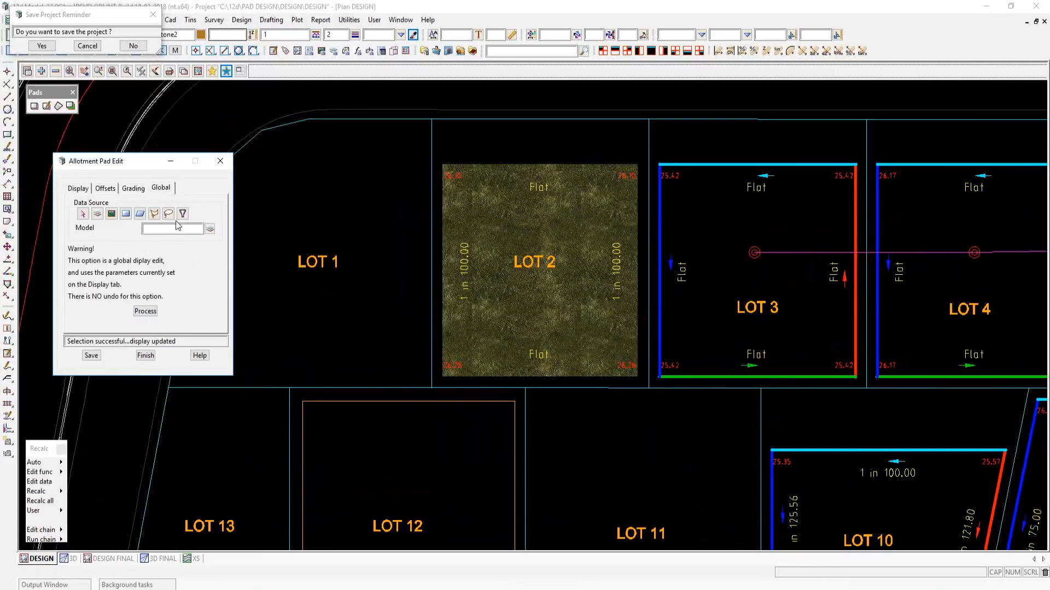
middle_click(176, 227)
click(704, 164)
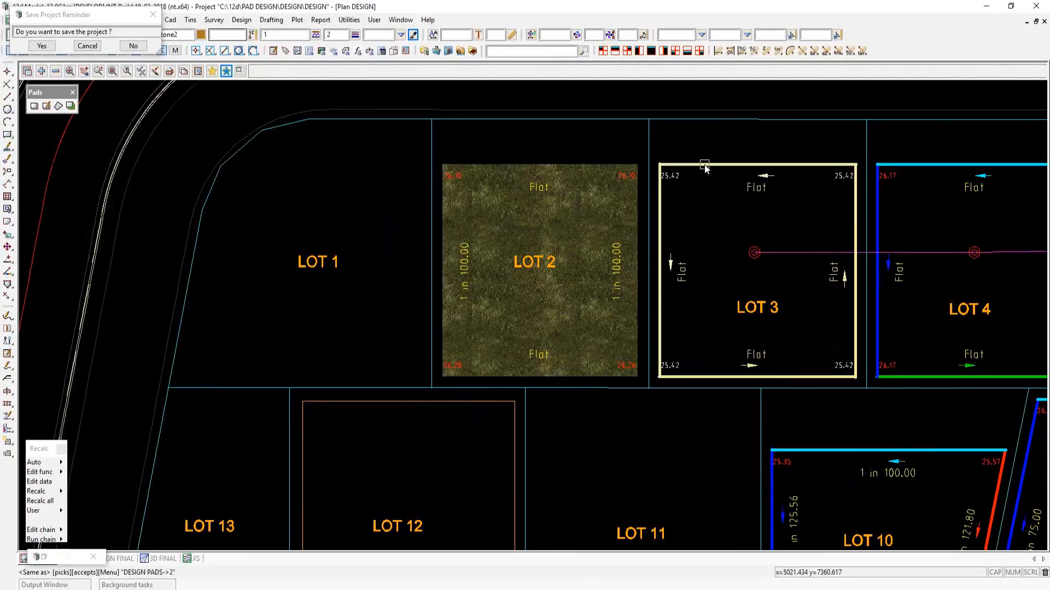
middle_click(704, 164)
click(145, 312)
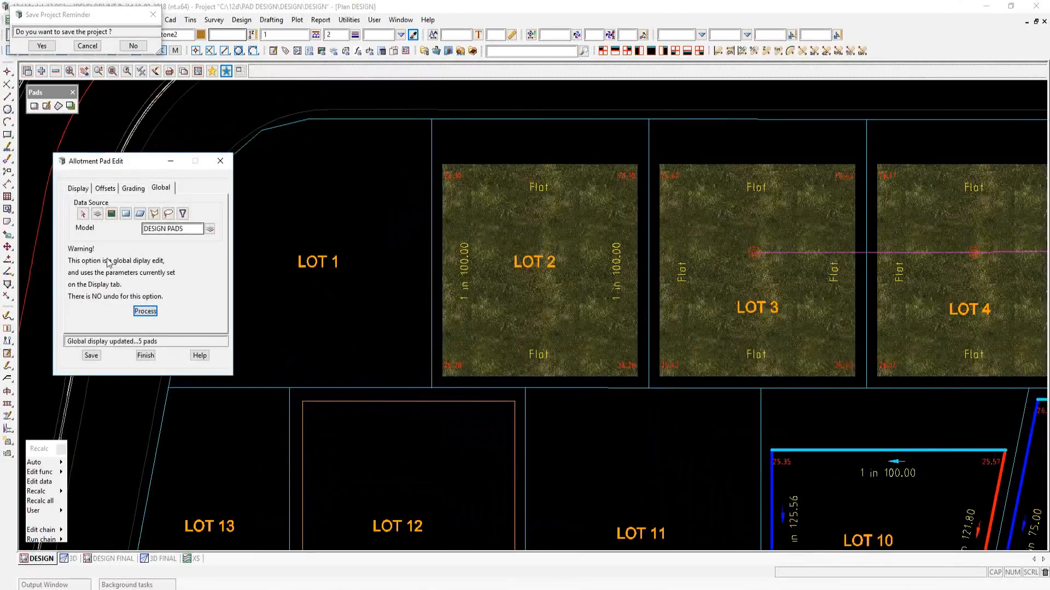
- Set the pad texture to None and apply it globally to all pads in the DESIGN PADS model
click(78, 188)
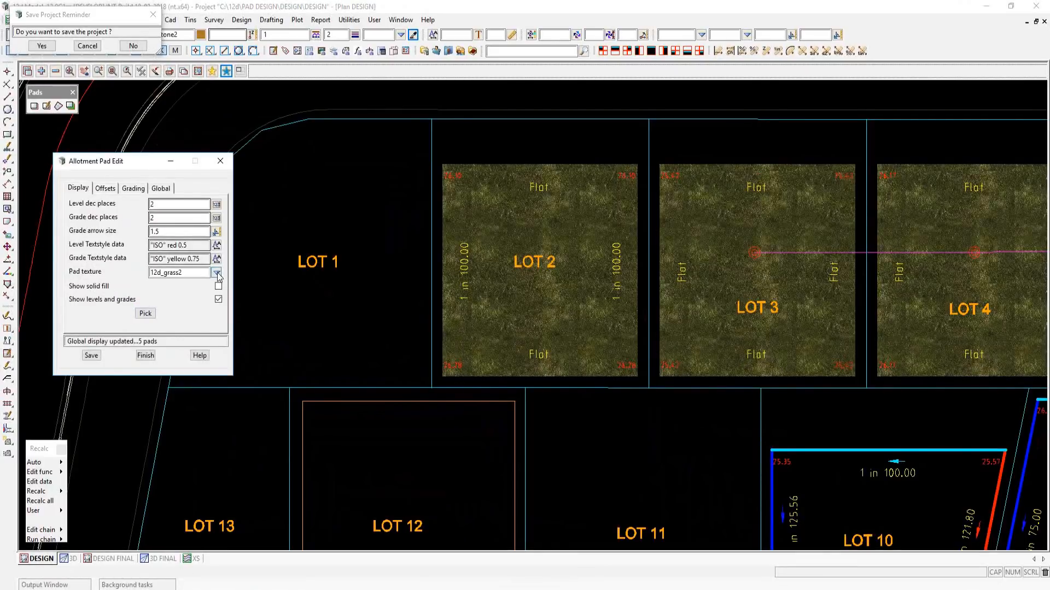
click(218, 274)
click(238, 296)
click(162, 188)
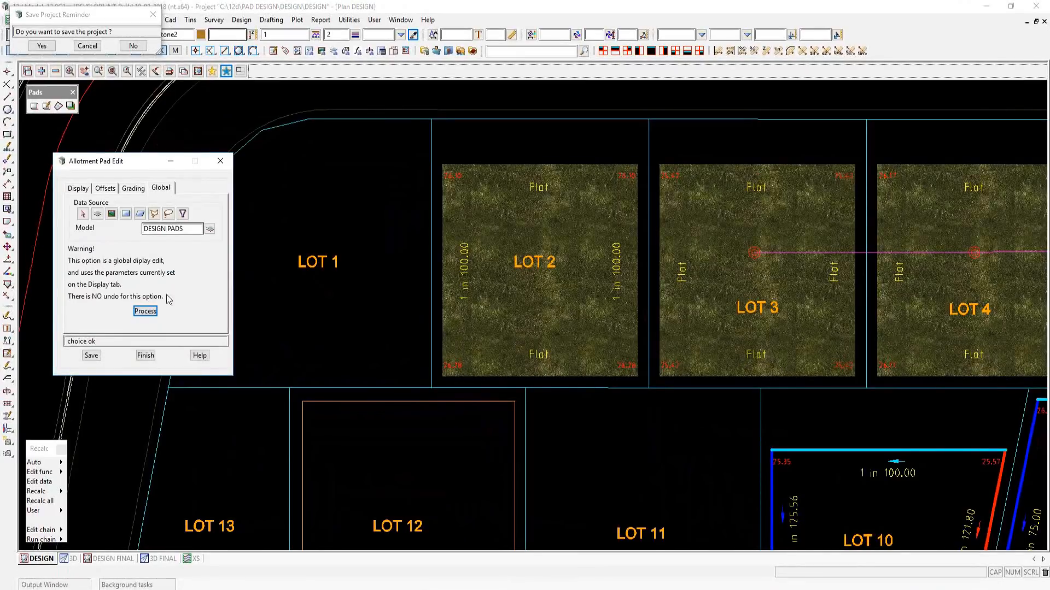
click(146, 311)
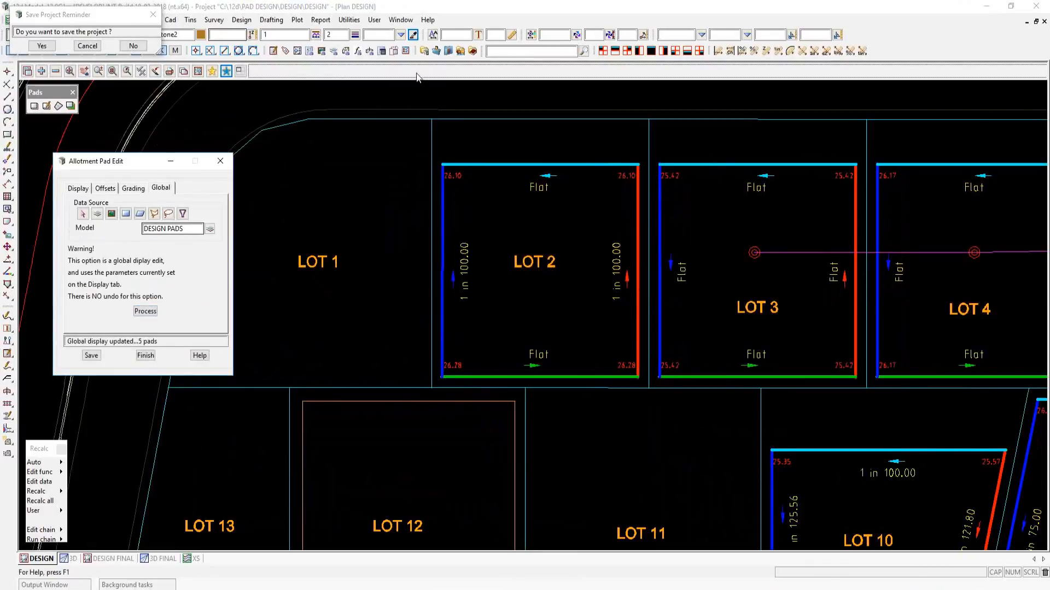
scroll(461, 255, down, 2)
scroll(461, 255, down, 2)
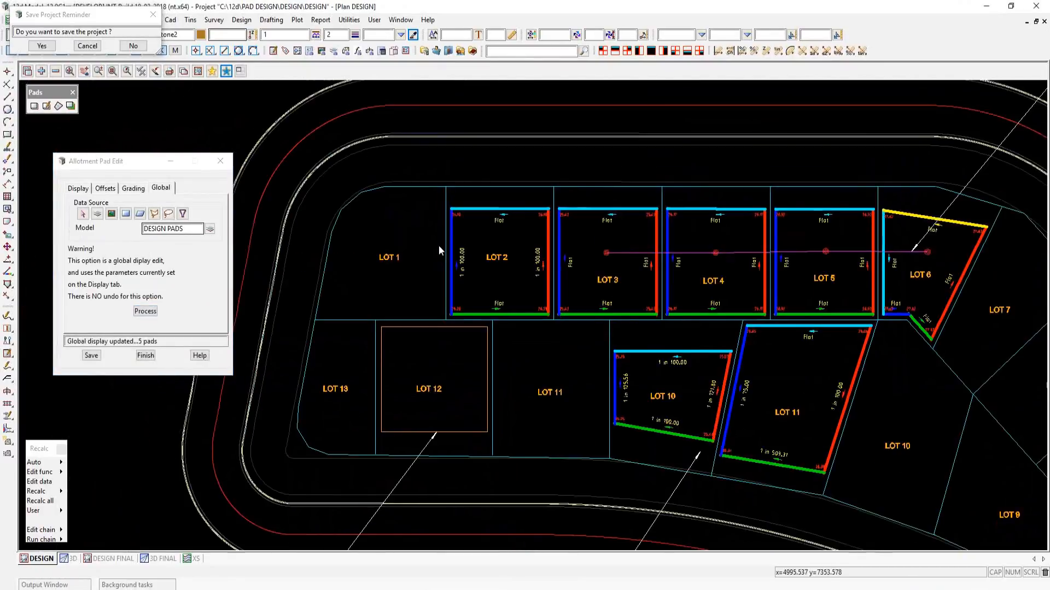
scroll(453, 232, up, 4)
scroll(462, 215, down, 2)
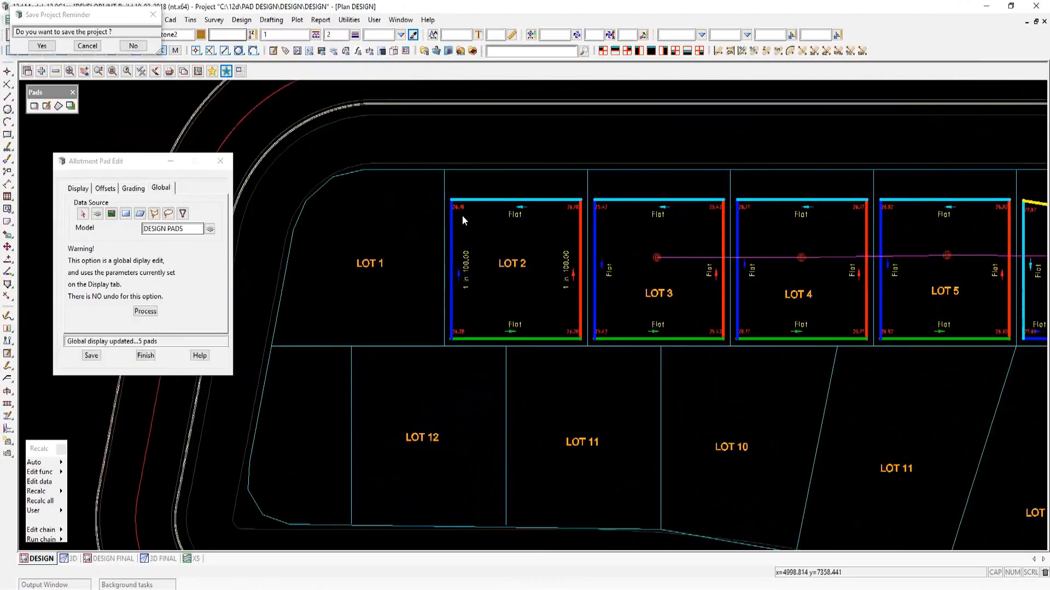
scroll(520, 202, up, 3)
scroll(497, 207, down, 3)
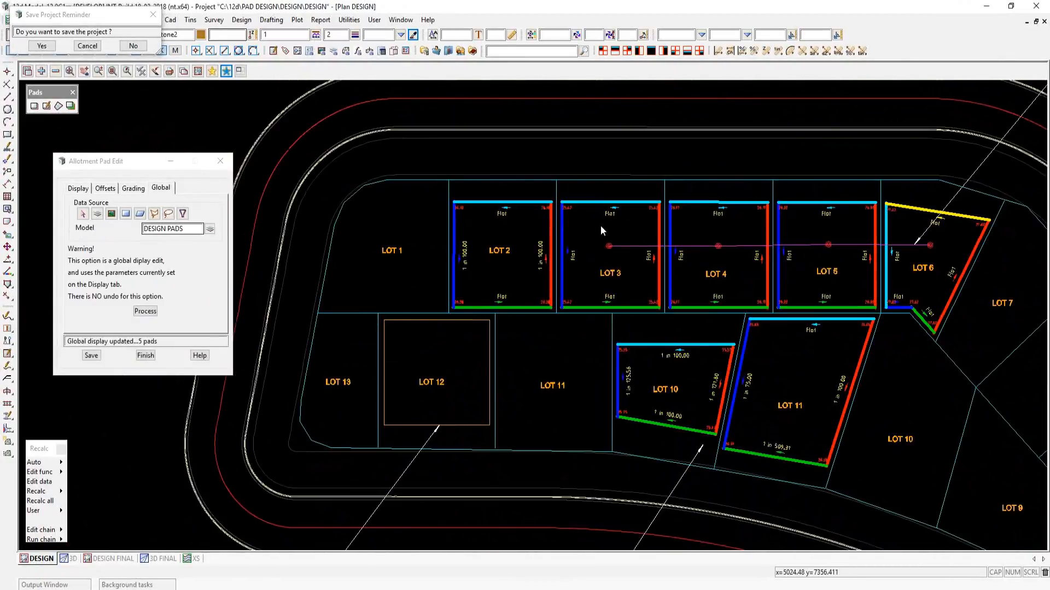
- Apply the current pad display settings, with levels and grades shown and no texture, to the square outline in Lot 12
scroll(600, 225, up, 1)
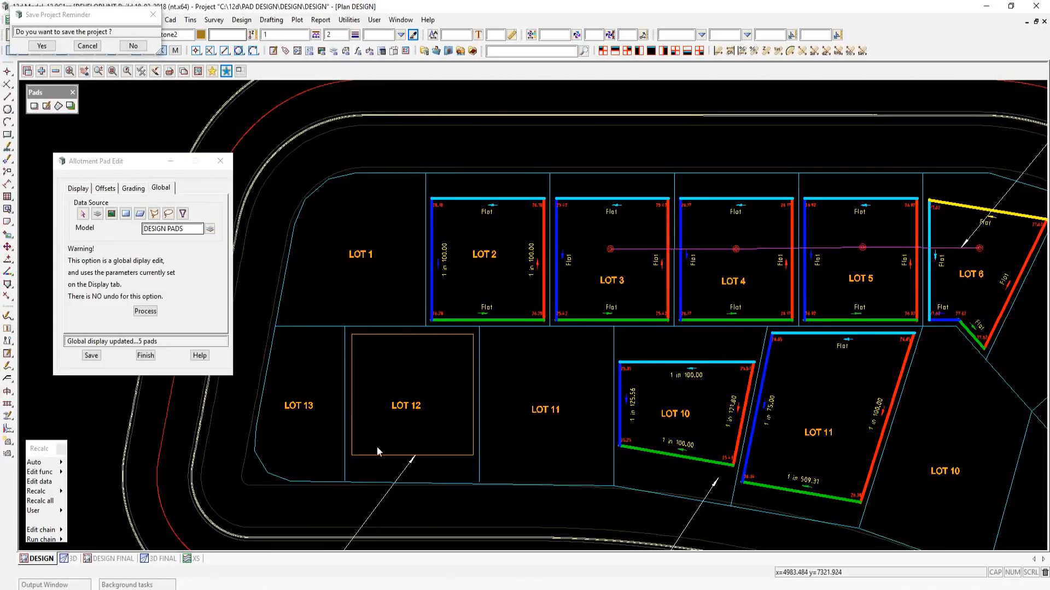
click(78, 188)
click(146, 314)
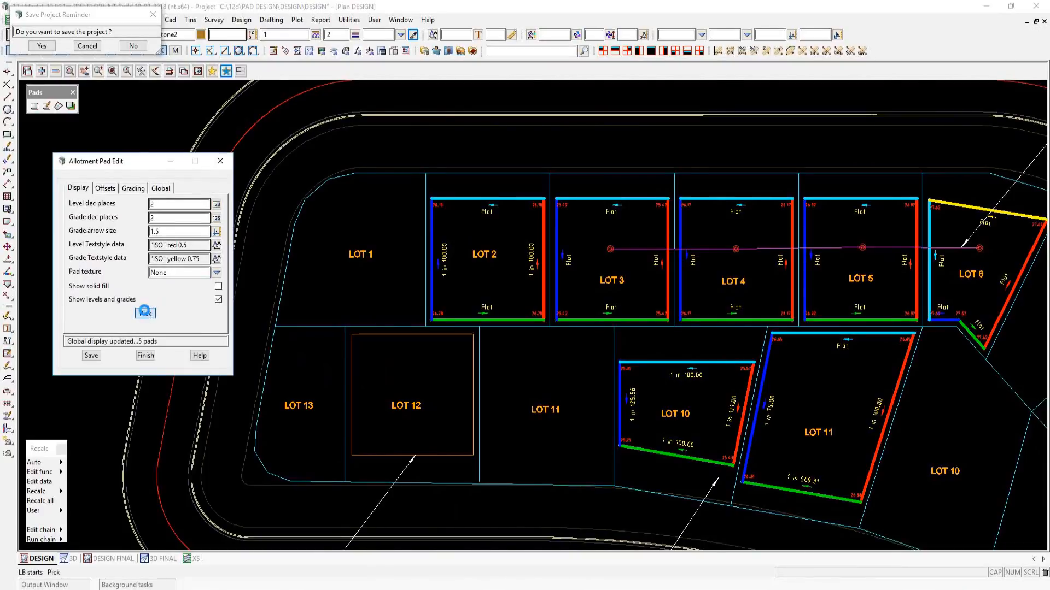
click(368, 335)
middle_click(369, 335)
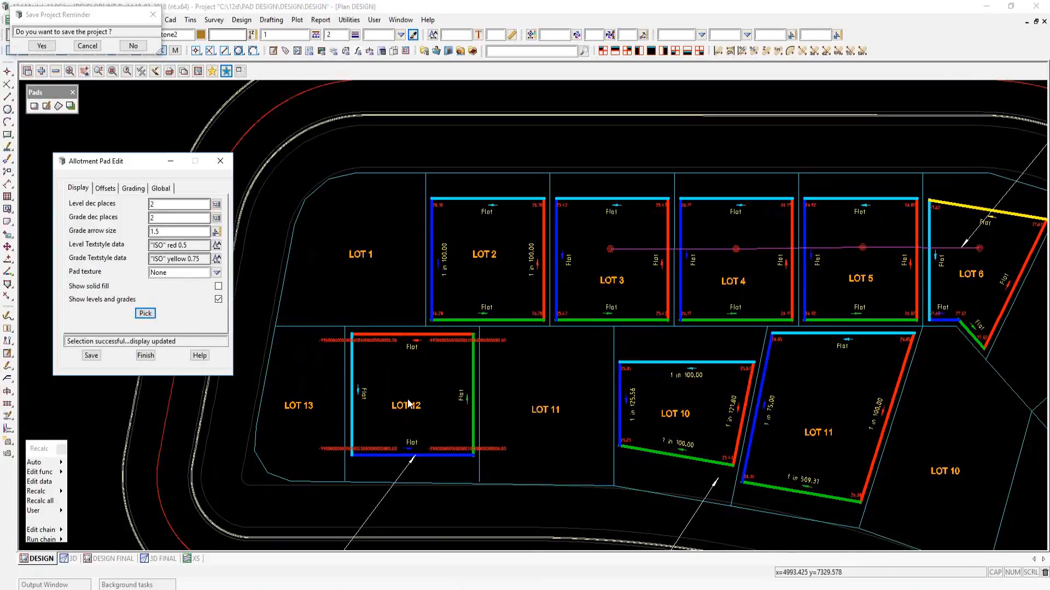
- Use Level entire pad to set the whole Lot 12 pad to level 23
click(132, 189)
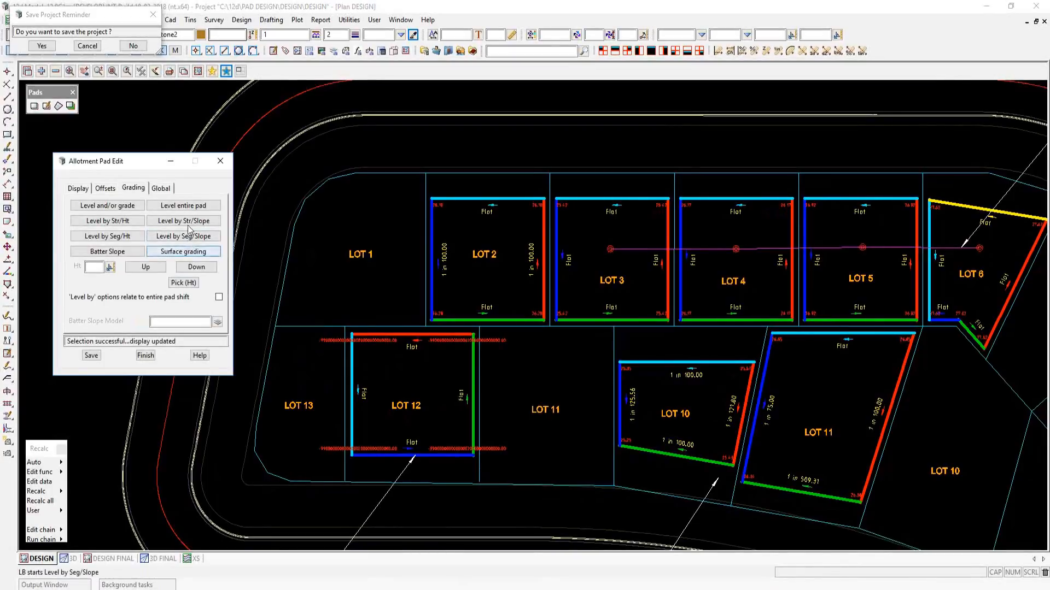
click(185, 206)
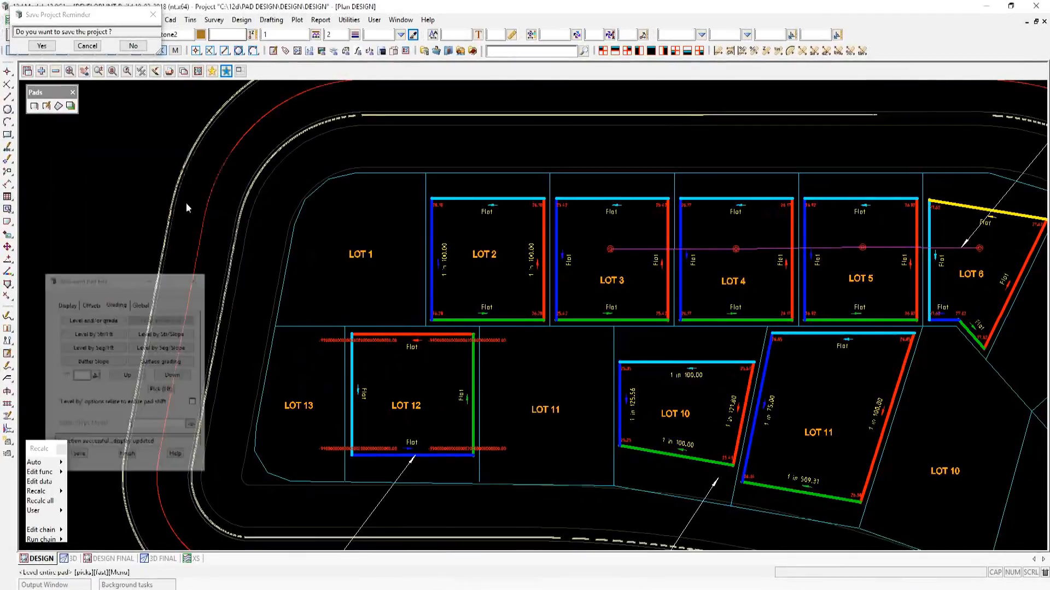
click(473, 336)
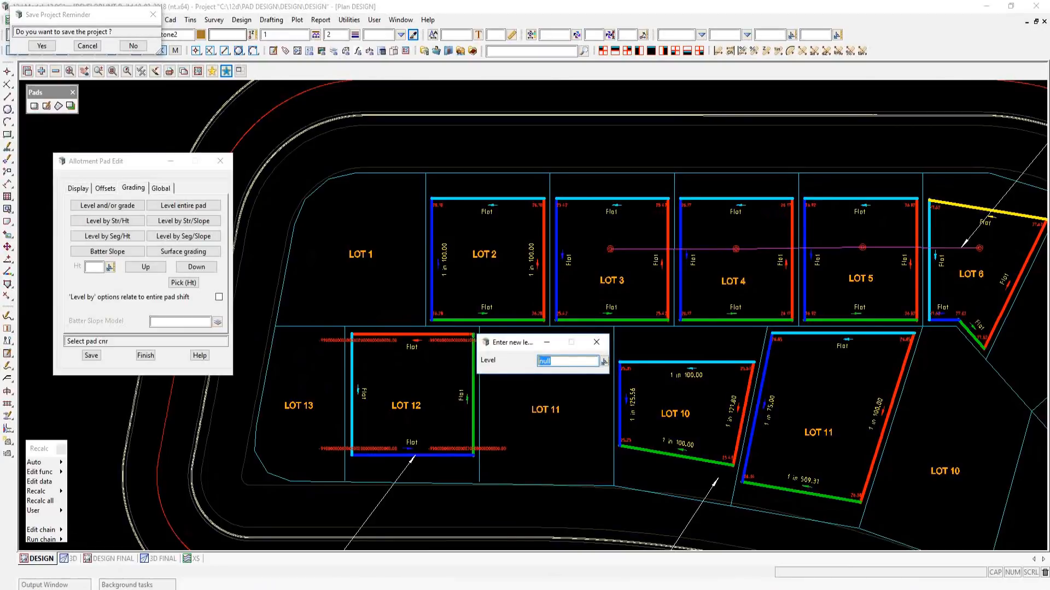
text(23)
key(Return)
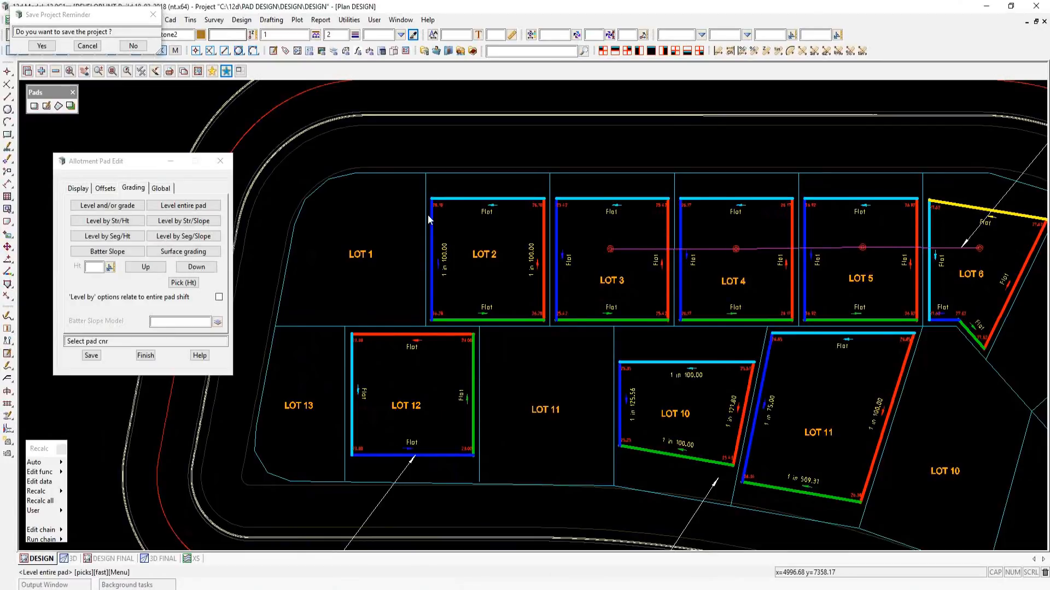
- Give the green front edge of the Lot 3 pad, nearest the lower lots, a new boundary offset of 2
scroll(471, 207, up, 4)
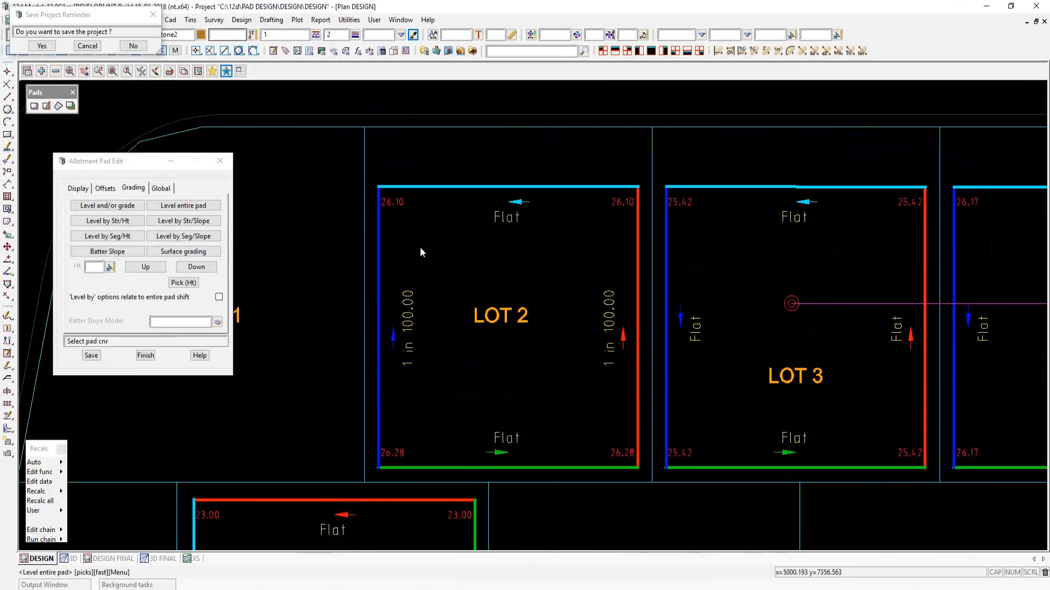
scroll(421, 247, down, 2)
scroll(465, 328, up, 2)
scroll(465, 327, up, 1)
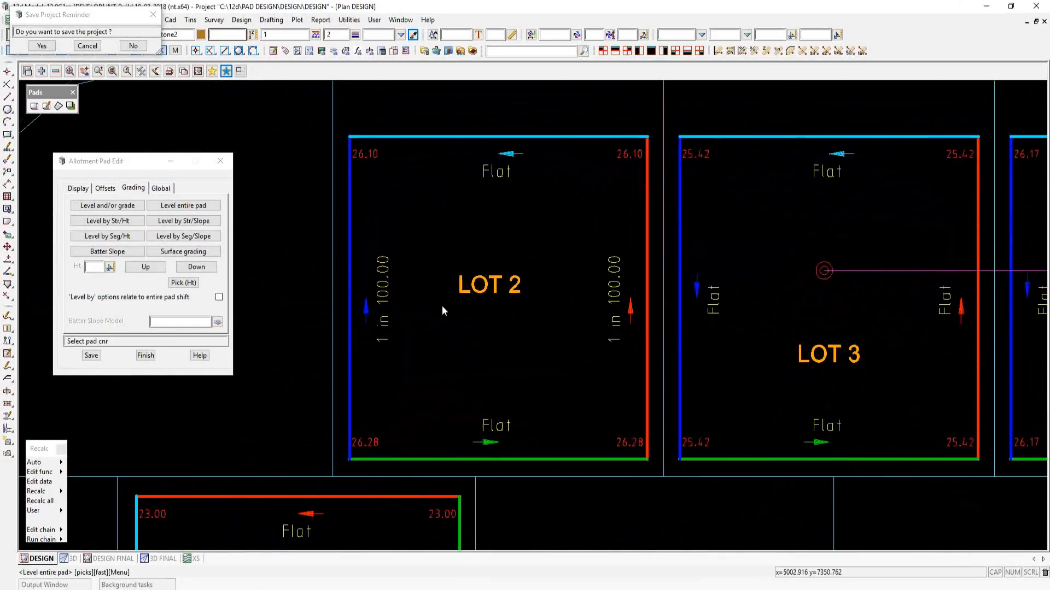
click(105, 188)
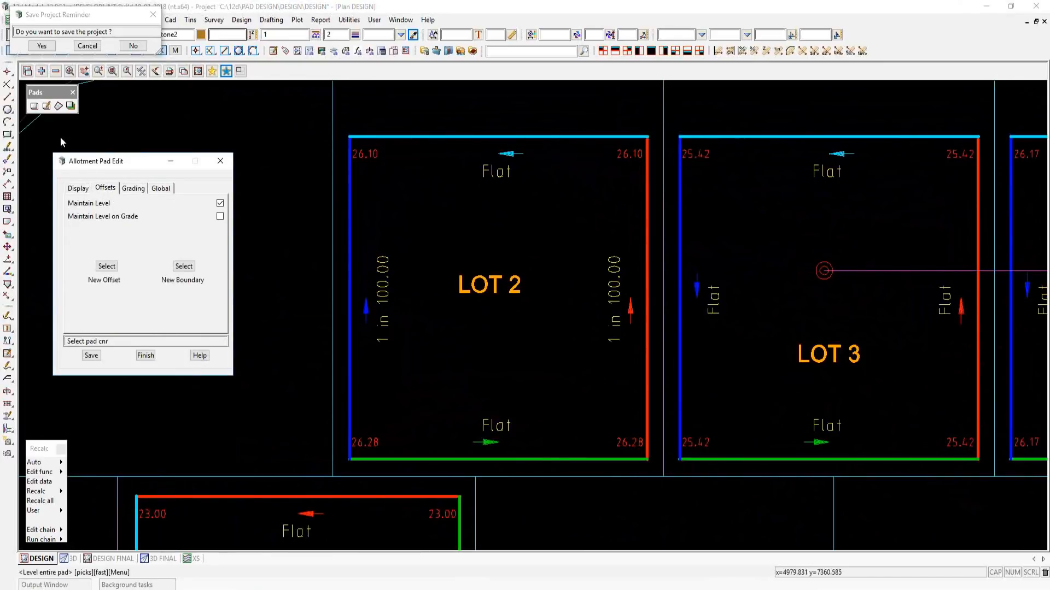
click(105, 267)
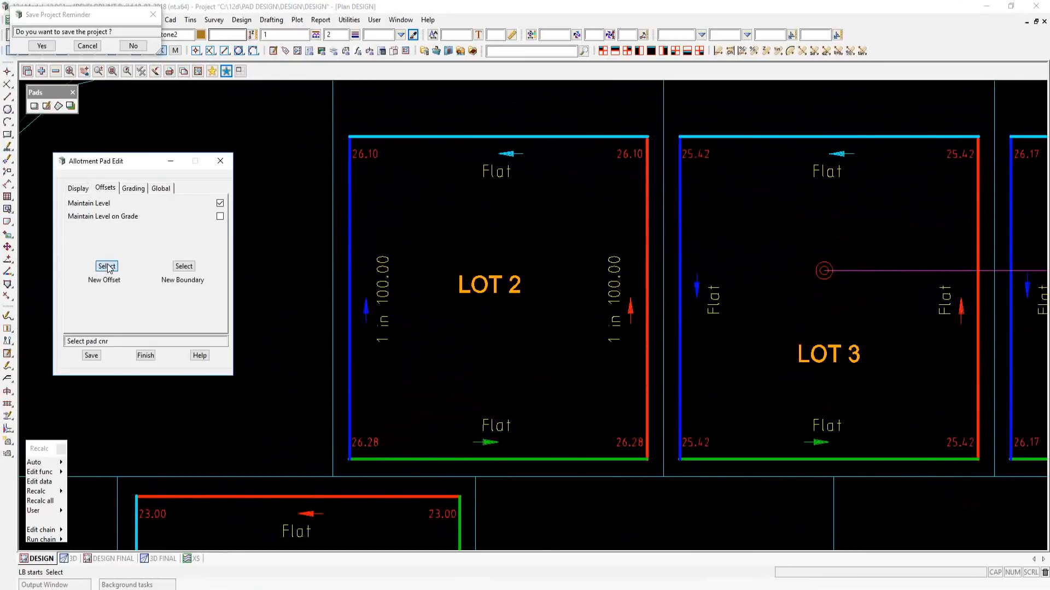
click(783, 458)
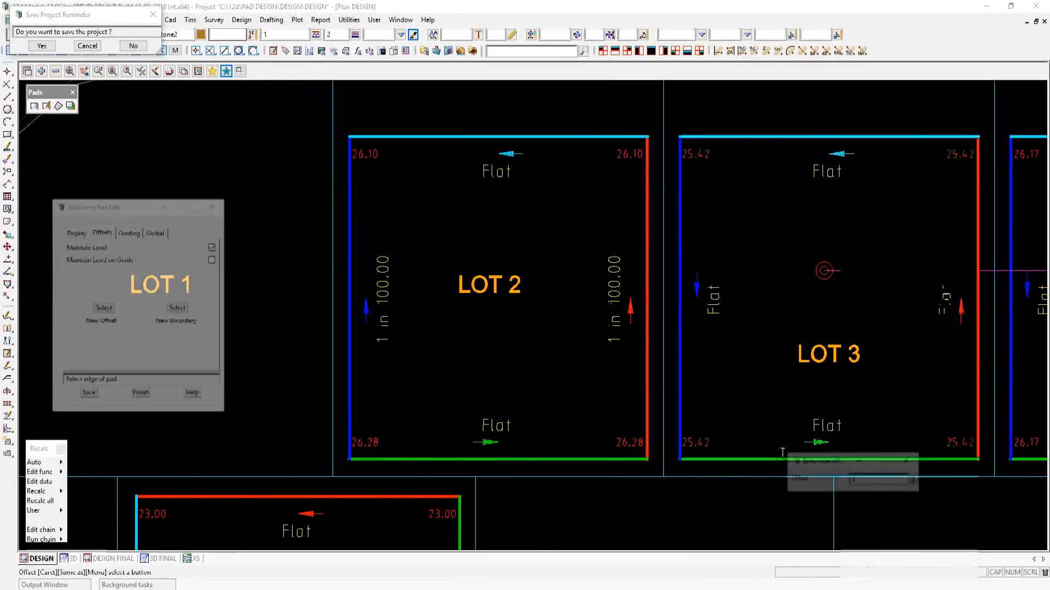
text(1)
key(BackSpace)
text(2)
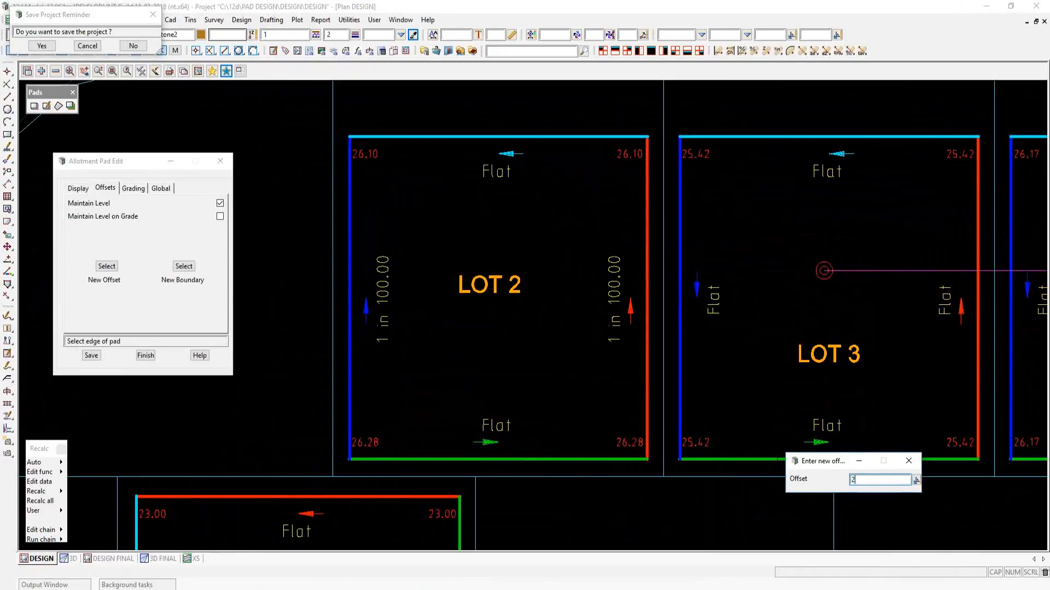
key(Return)
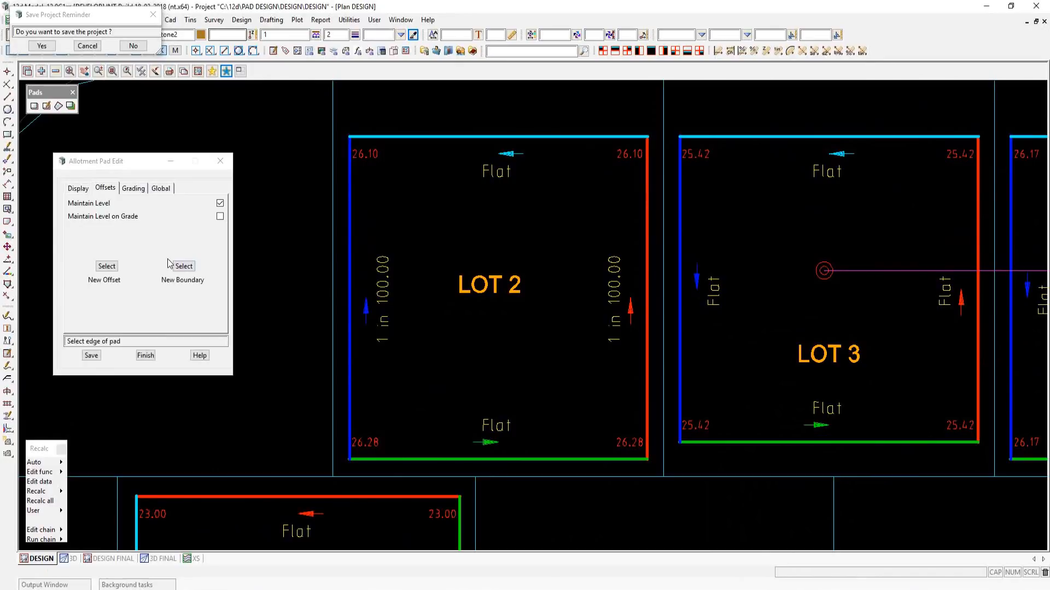
- Use Level and/or grade to set the upper-right corner of the Lot 2 pad, beside Lot 3, to level 25
click(134, 189)
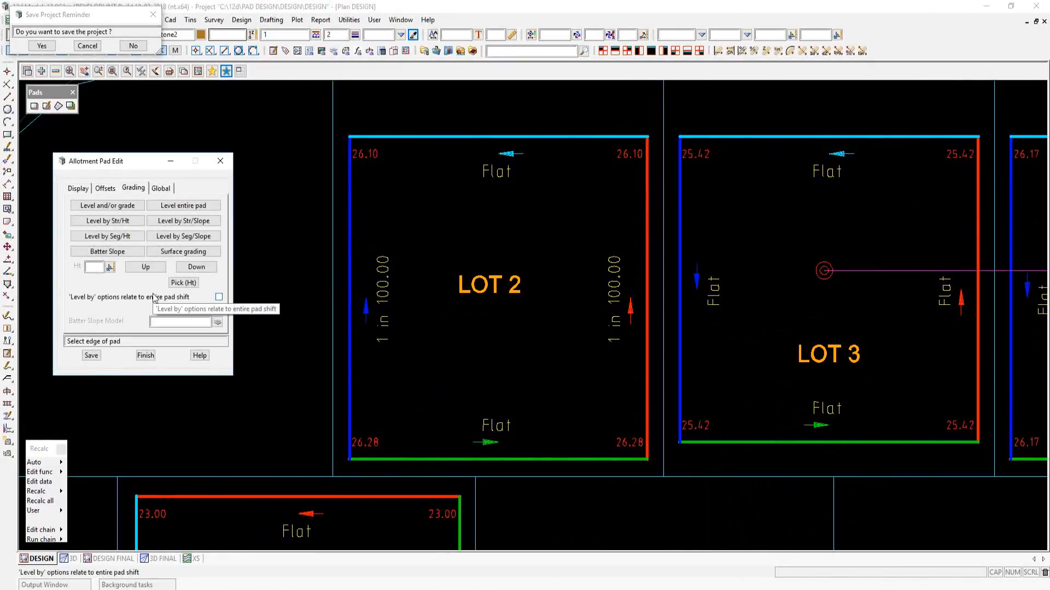
scroll(491, 313, down, 1)
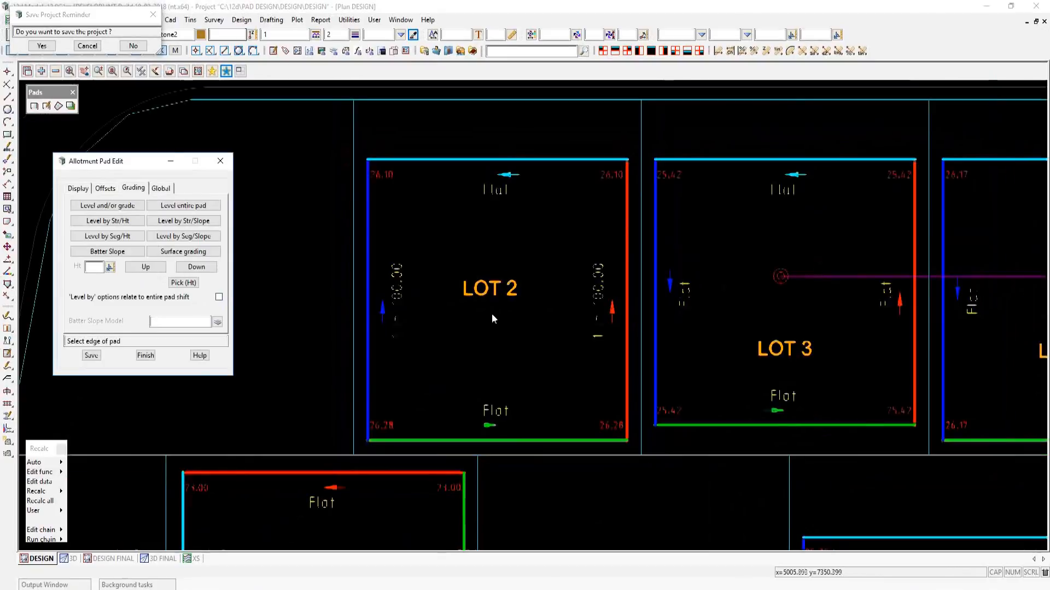
scroll(453, 265, up, 1)
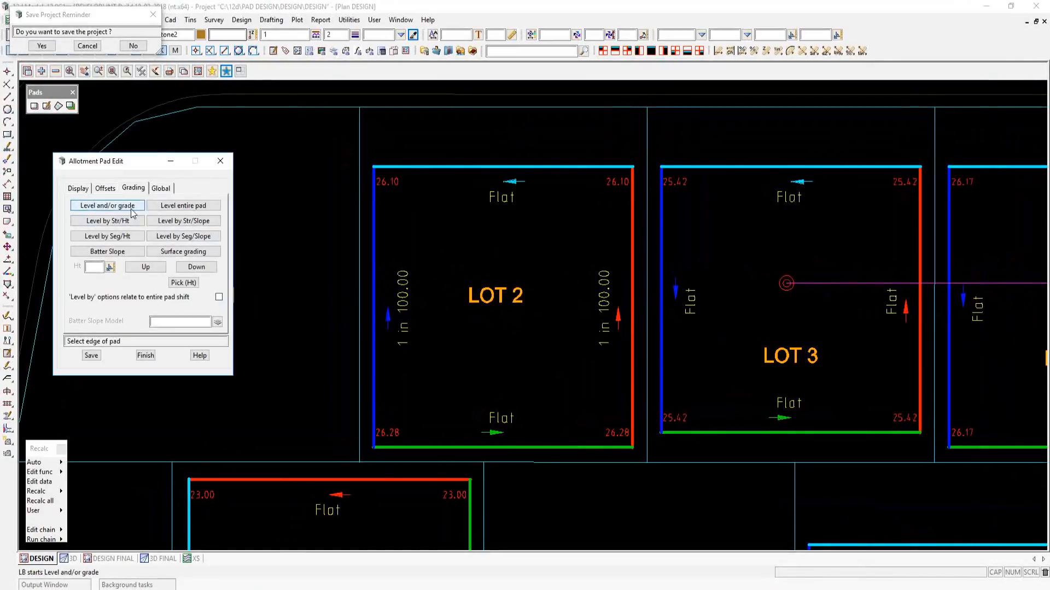
click(185, 207)
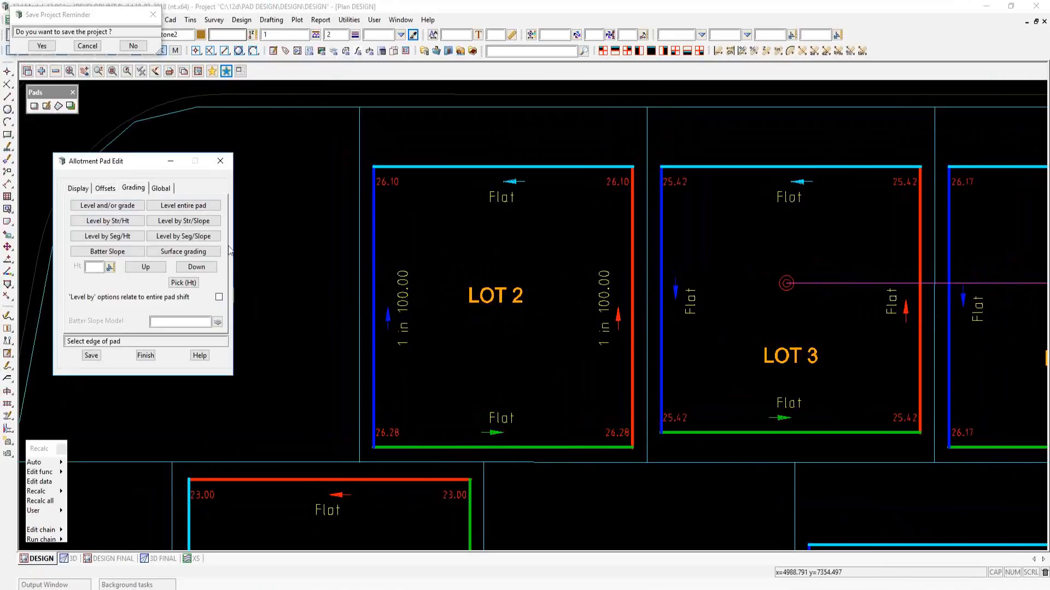
click(125, 208)
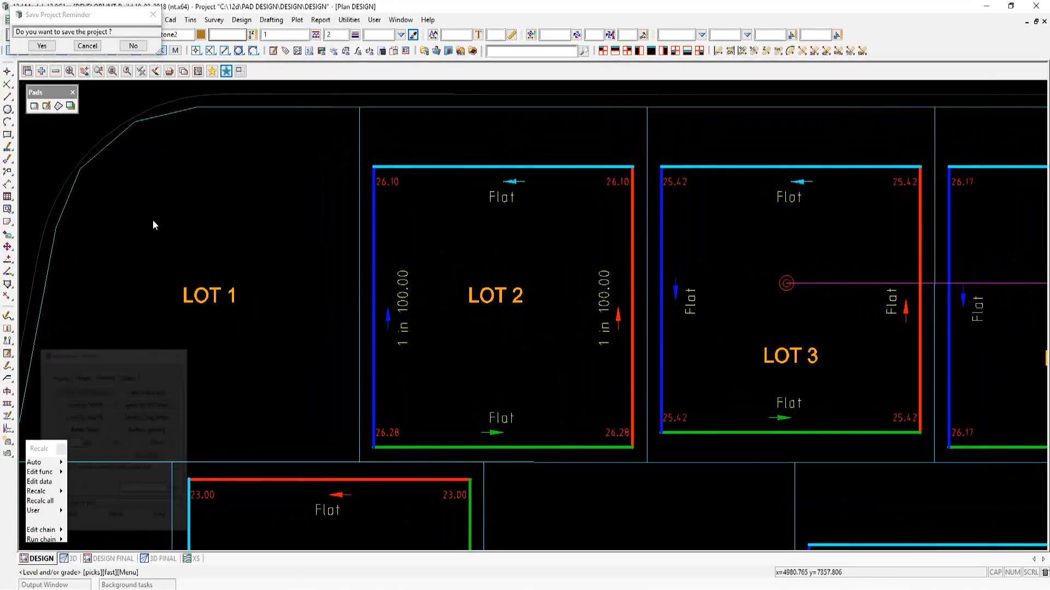
click(45, 554)
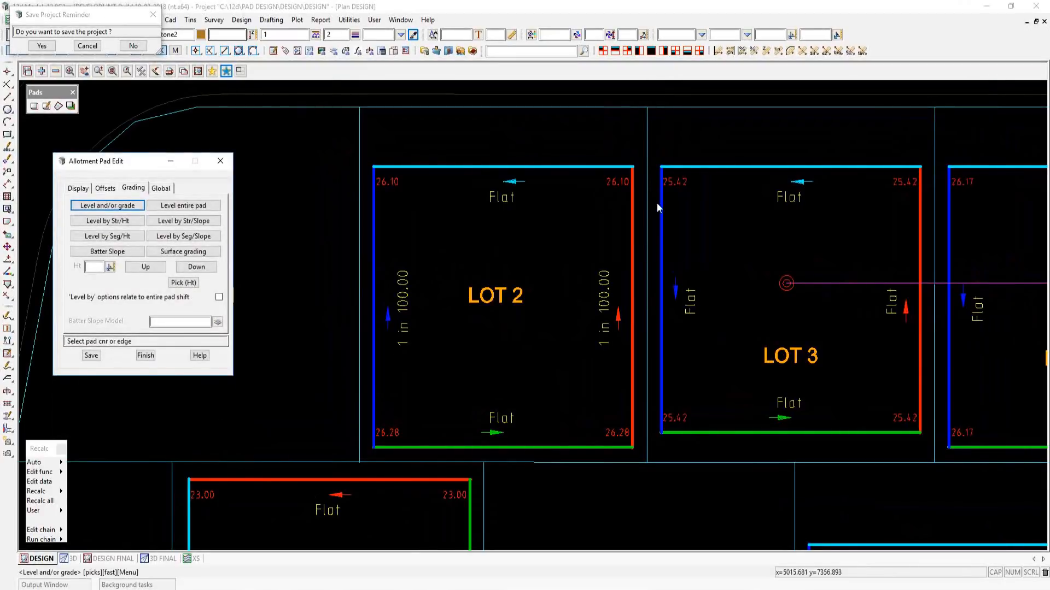
click(634, 172)
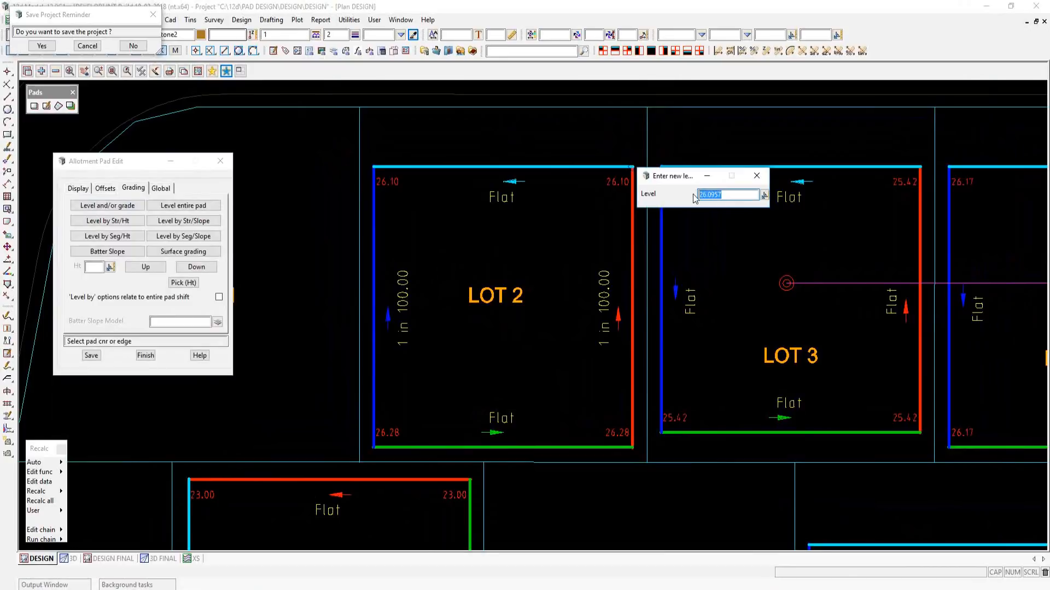
text(25)
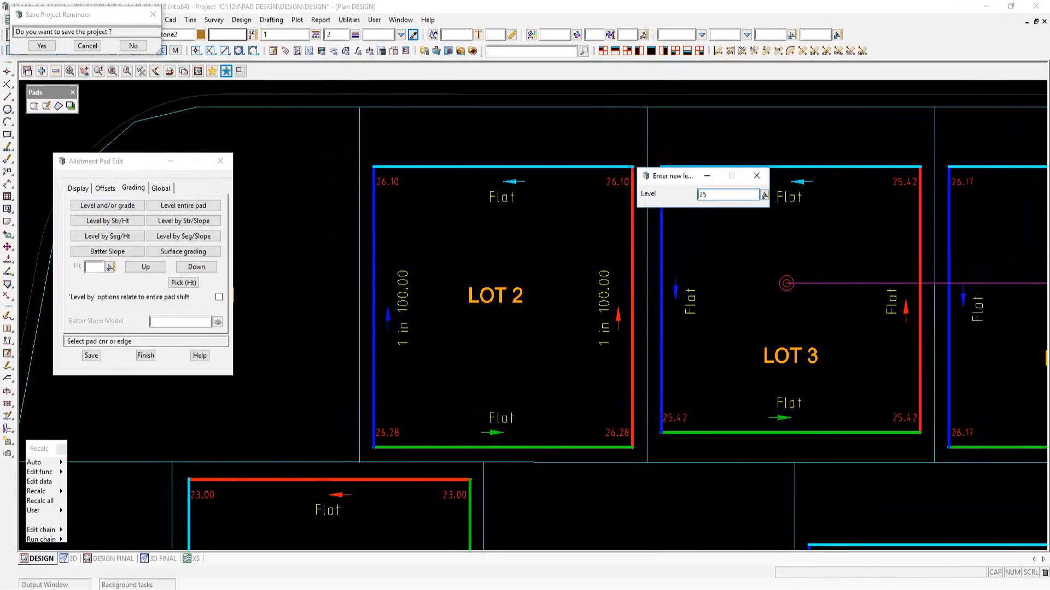
key(Return)
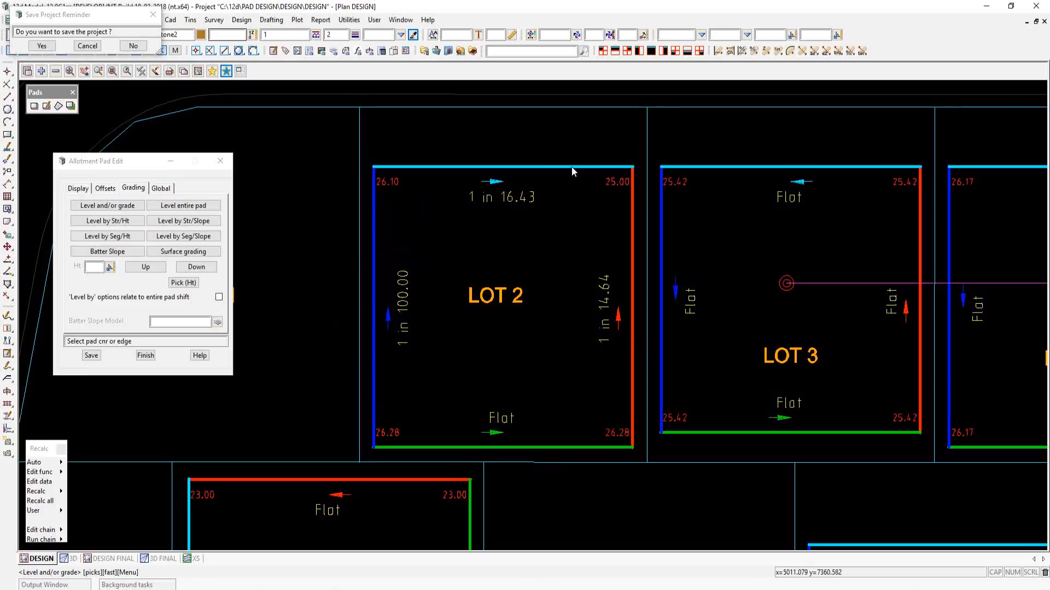
- Set the slope of the Lot 2 pad's upper cyan edge to 1 in -100
click(536, 167)
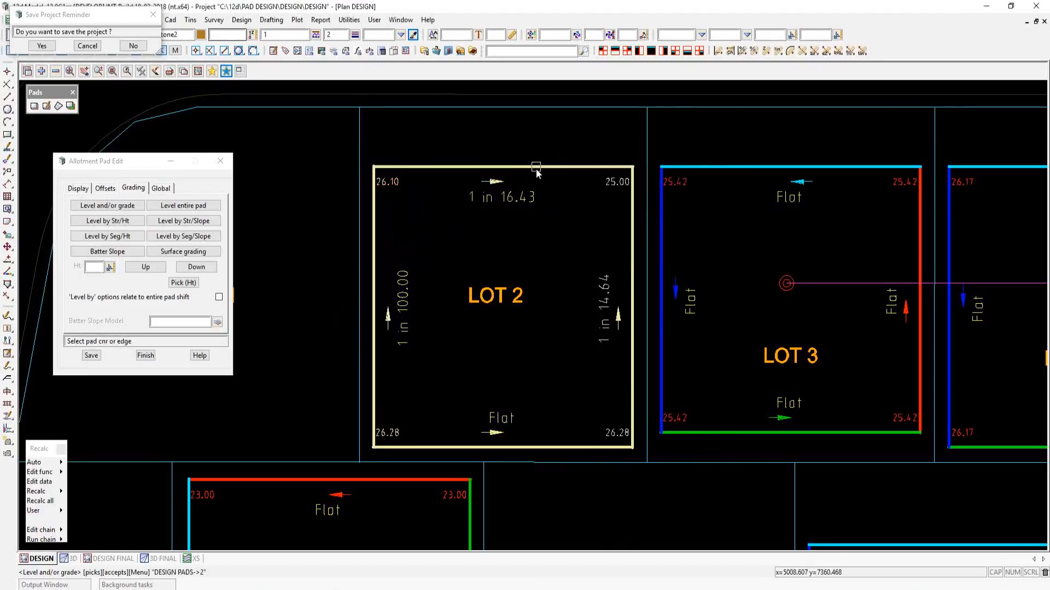
middle_click(536, 168)
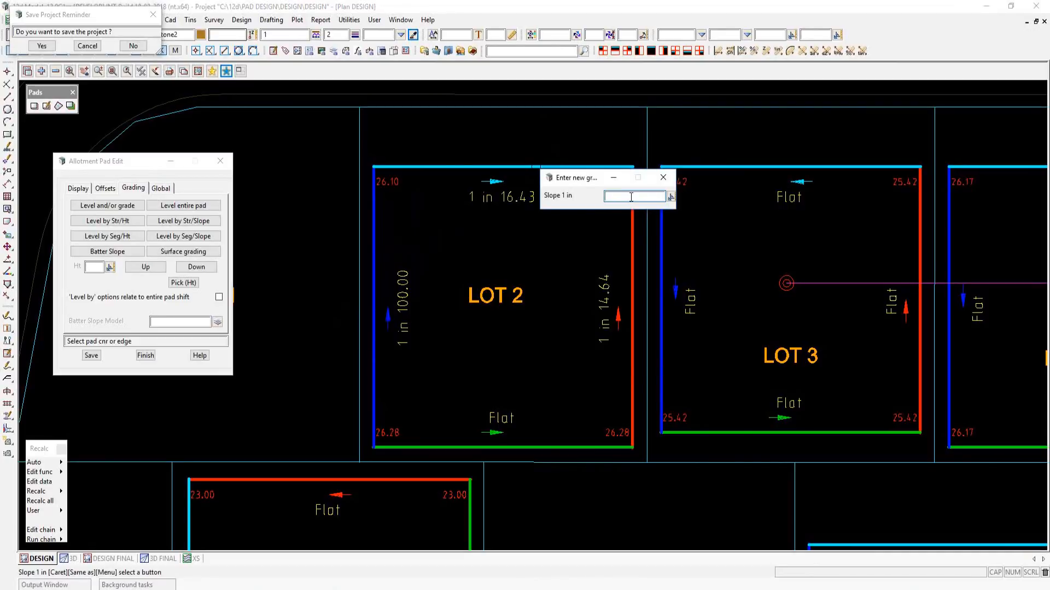
text(-100)
key(Return)
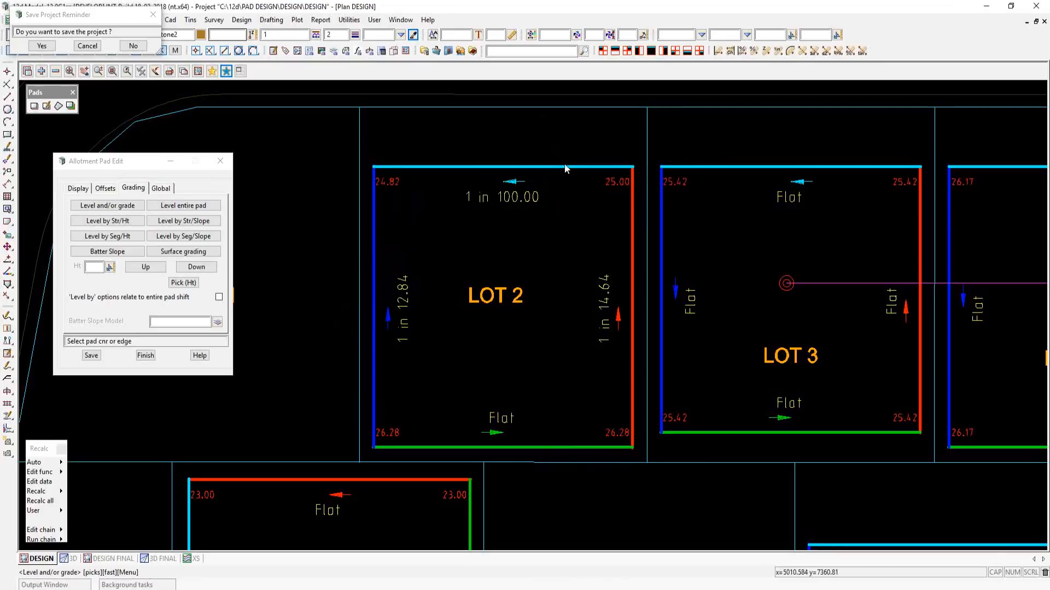
- Regrade the upper cyan edge of the Lot 2 pad to a slope of 1 in 100
click(531, 166)
middle_click(530, 166)
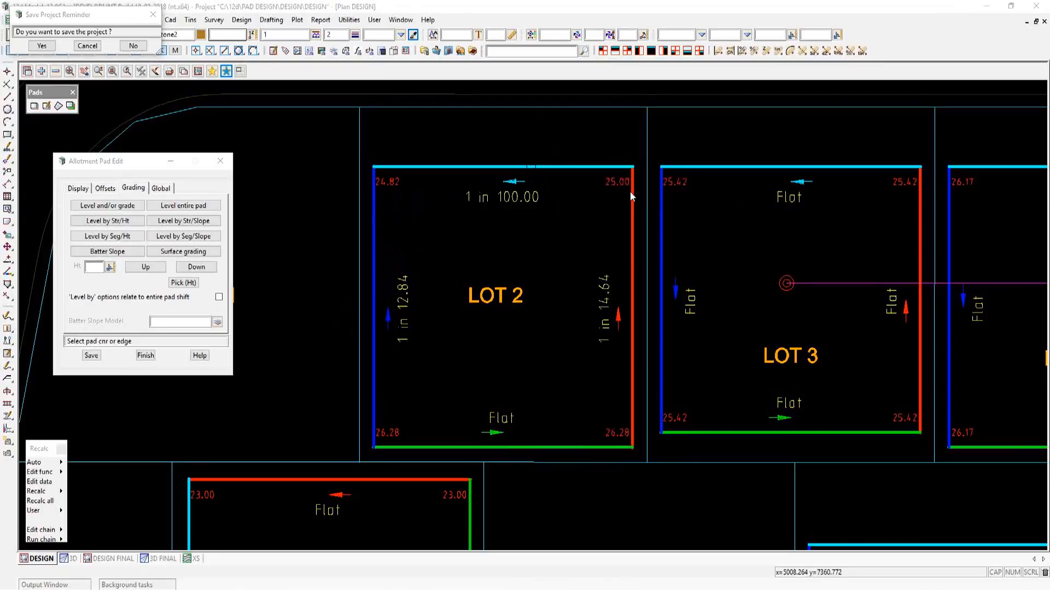
click(631, 196)
text(1)
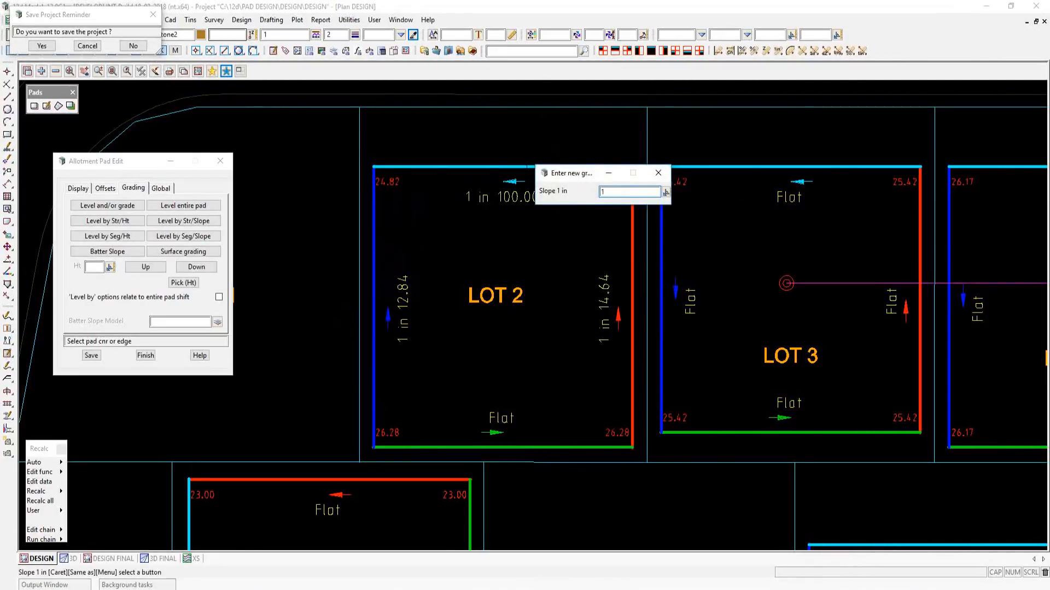
text(00)
key(Return)
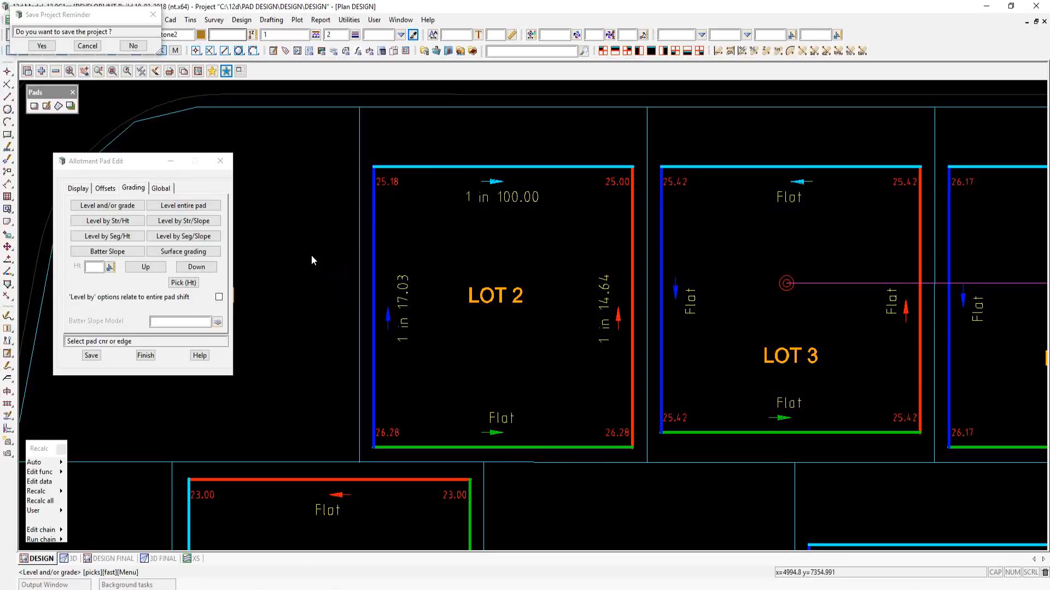
- Apply Surface grading to the whole Lot 2 pad along a grade line from its upper-right corner to its lower-left corner
click(193, 253)
click(633, 165)
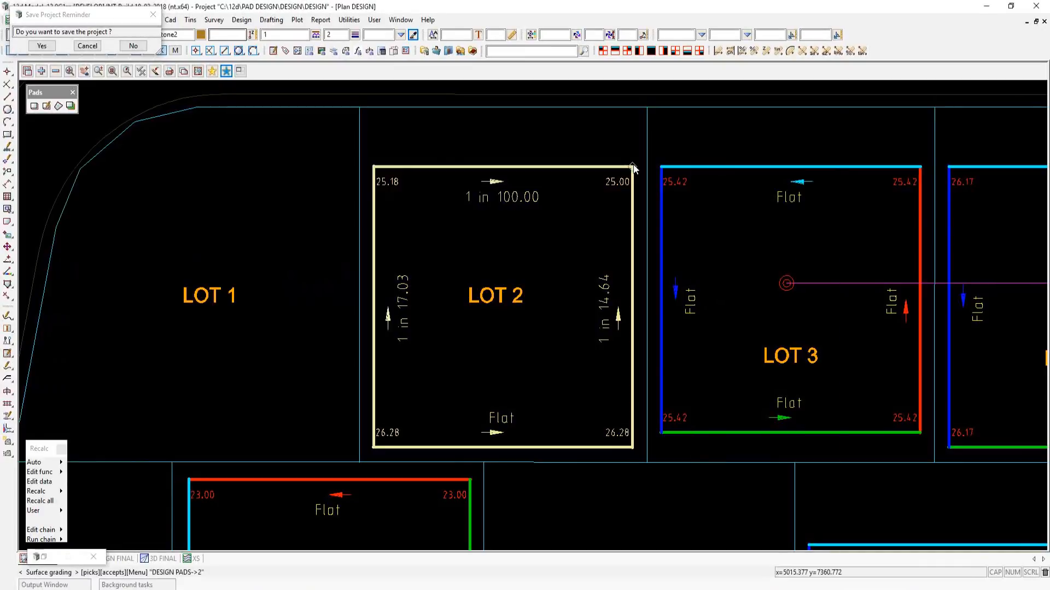
click(633, 166)
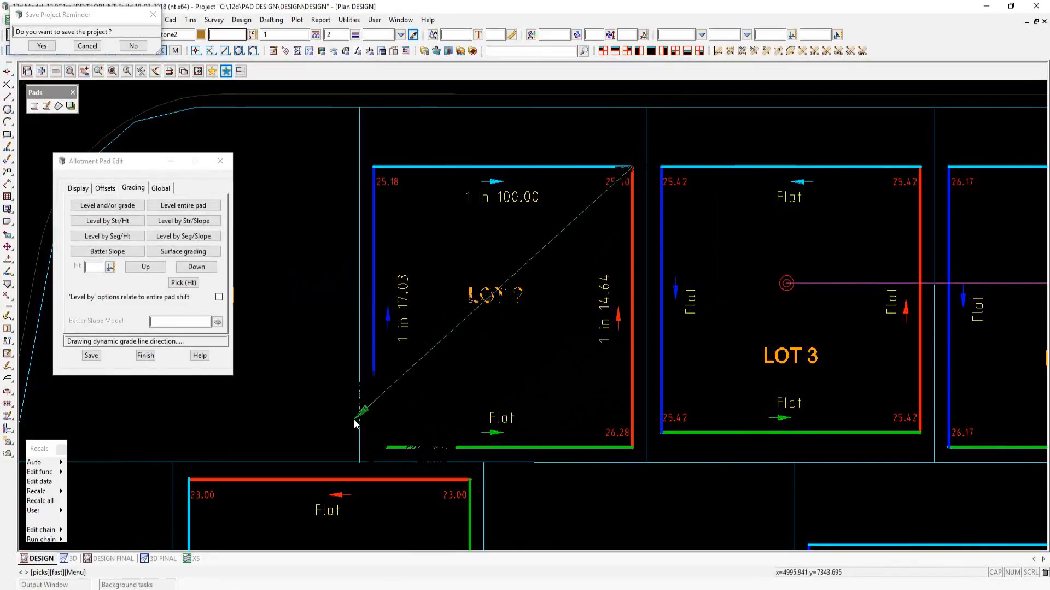
scroll(353, 418, up, 1)
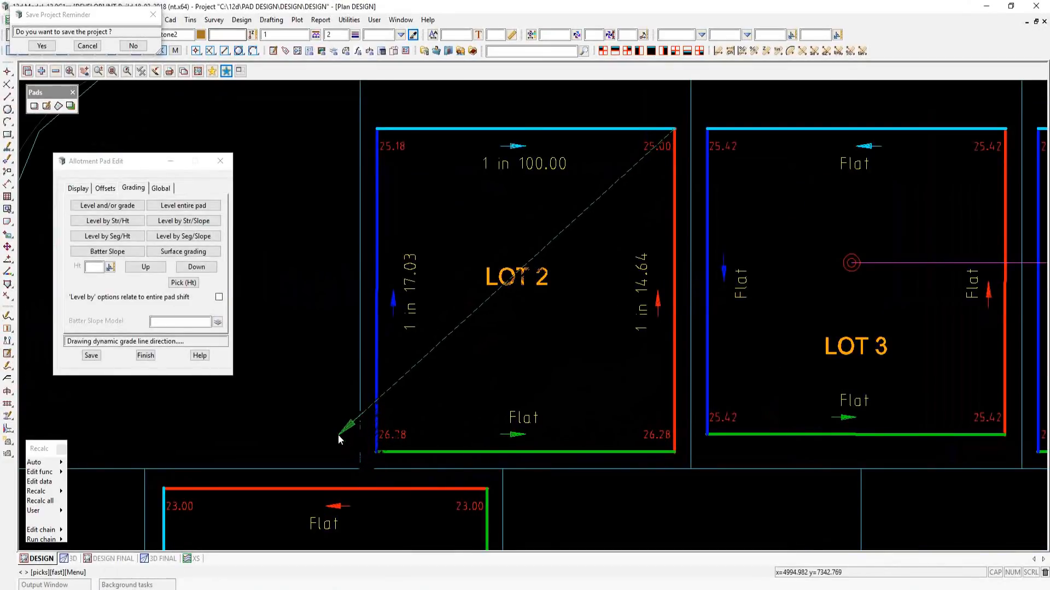
right_click(330, 405)
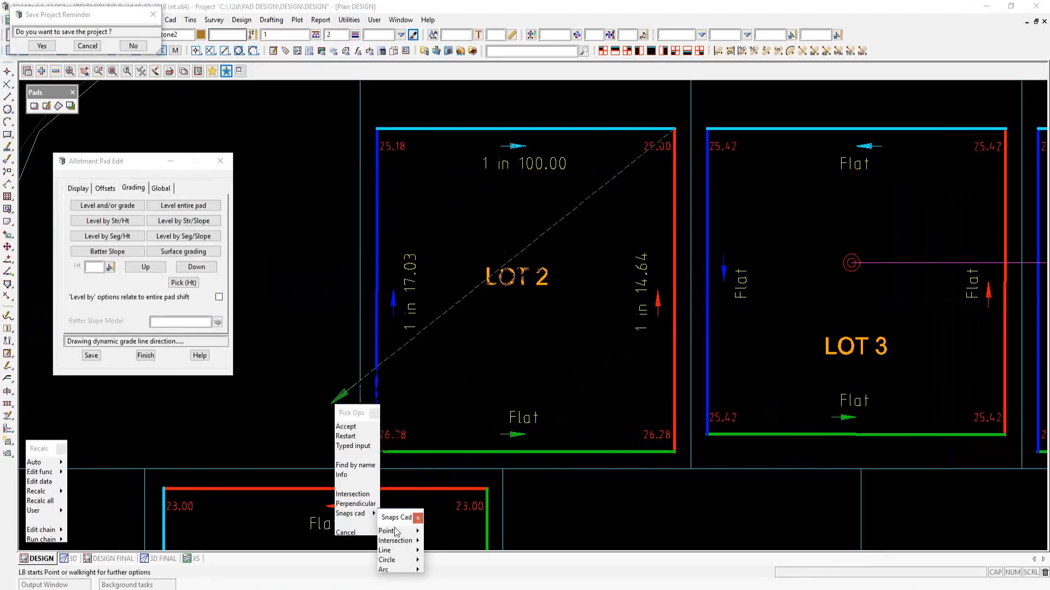
mouse_move(413, 531)
click(436, 446)
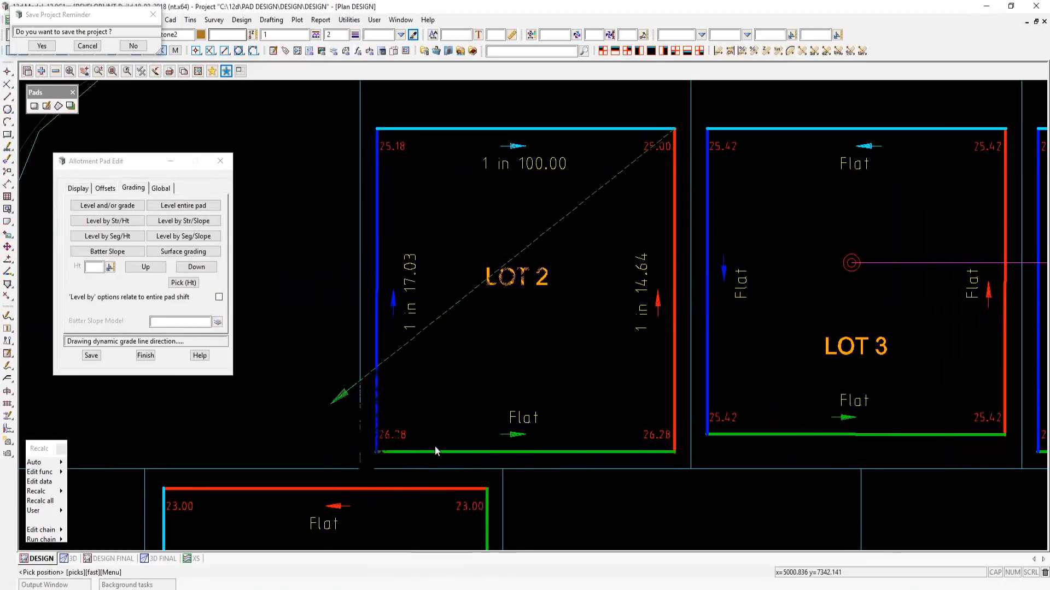
click(373, 454)
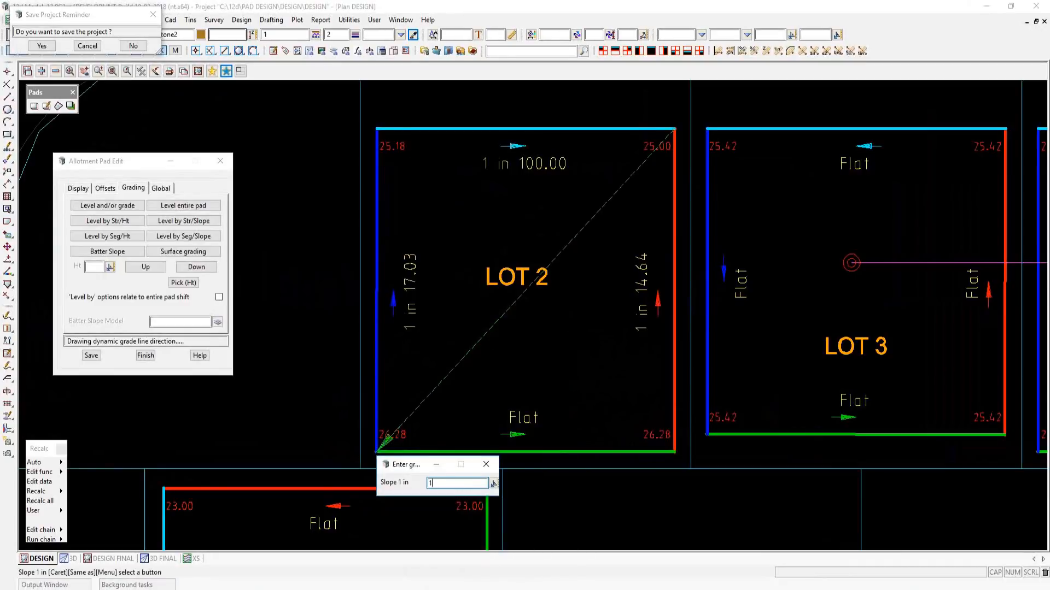
key(Return)
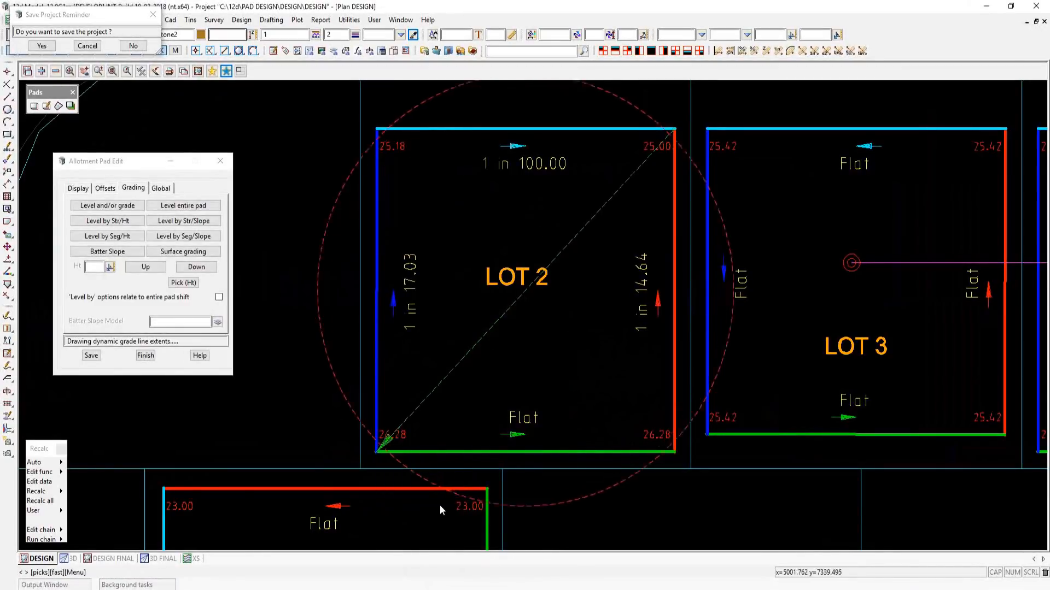
click(439, 527)
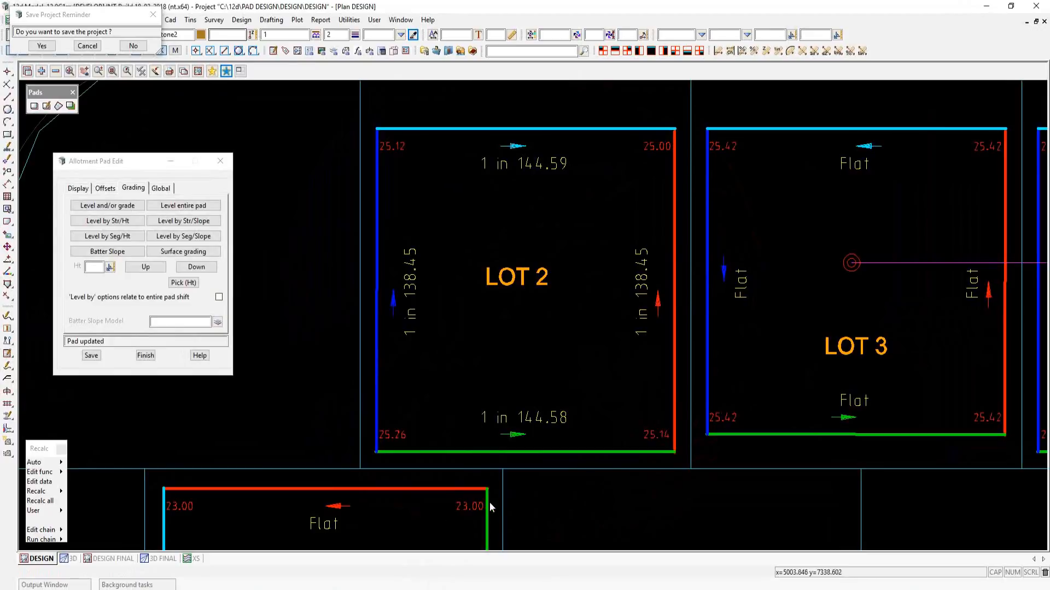
- Raise and lower the entire Lot 2 pad in height increments of 1, for a net rise of 2
click(91, 266)
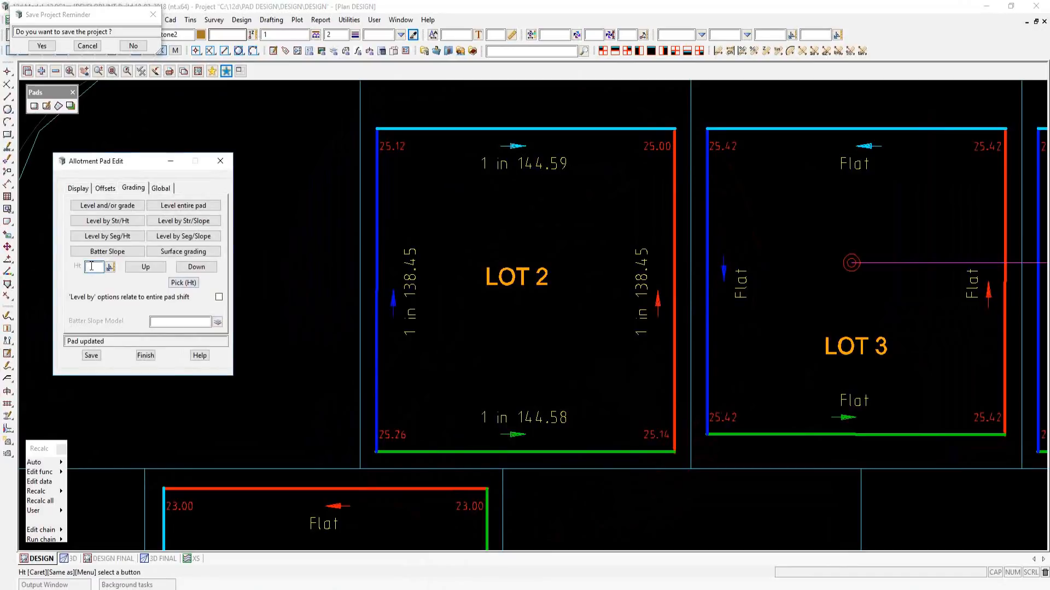
text(1)
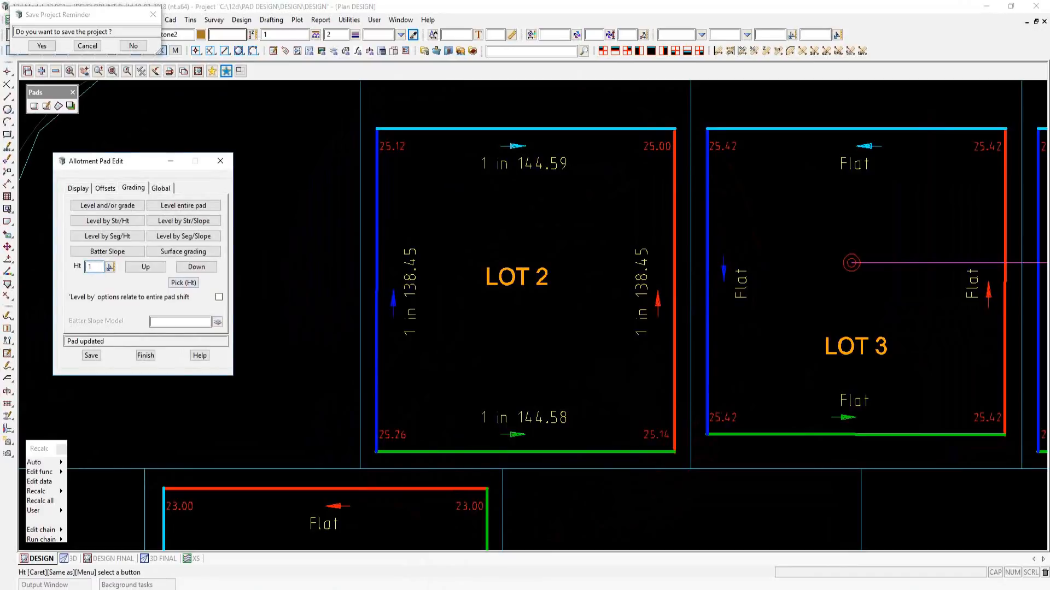
click(187, 283)
click(419, 449)
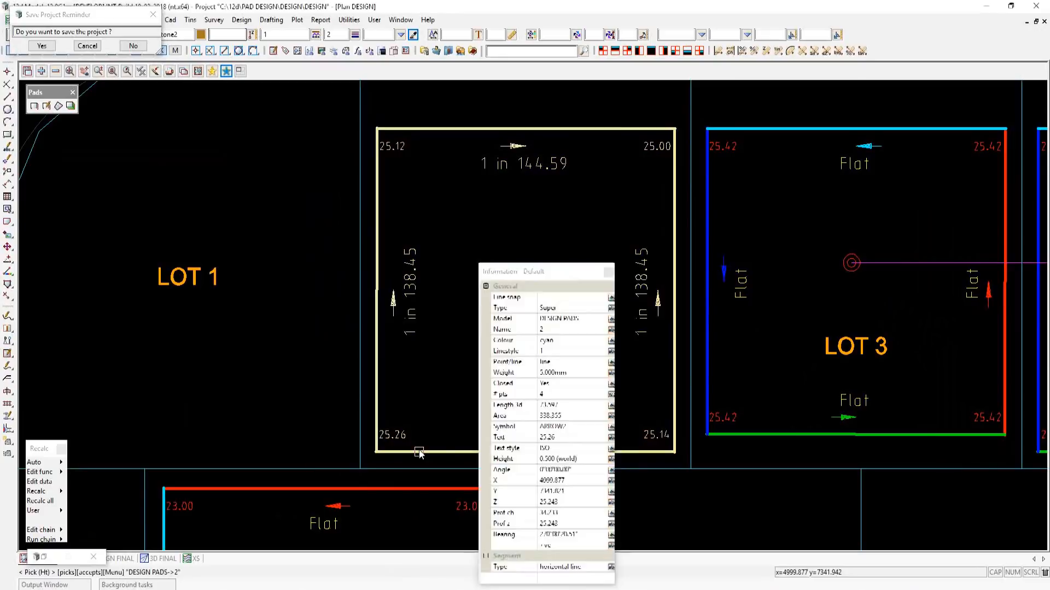
click(145, 267)
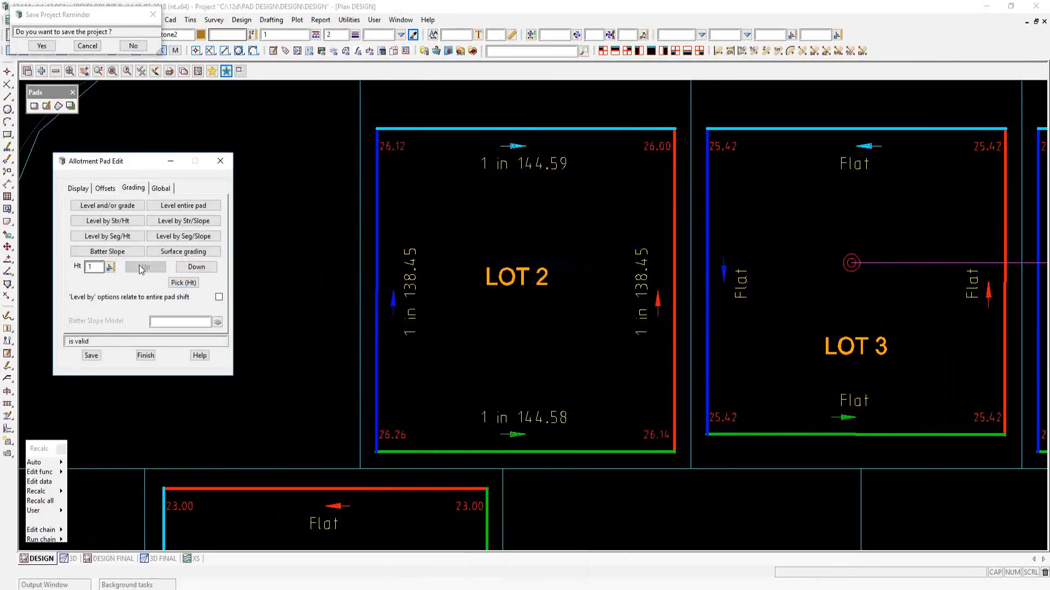
click(196, 267)
click(196, 268)
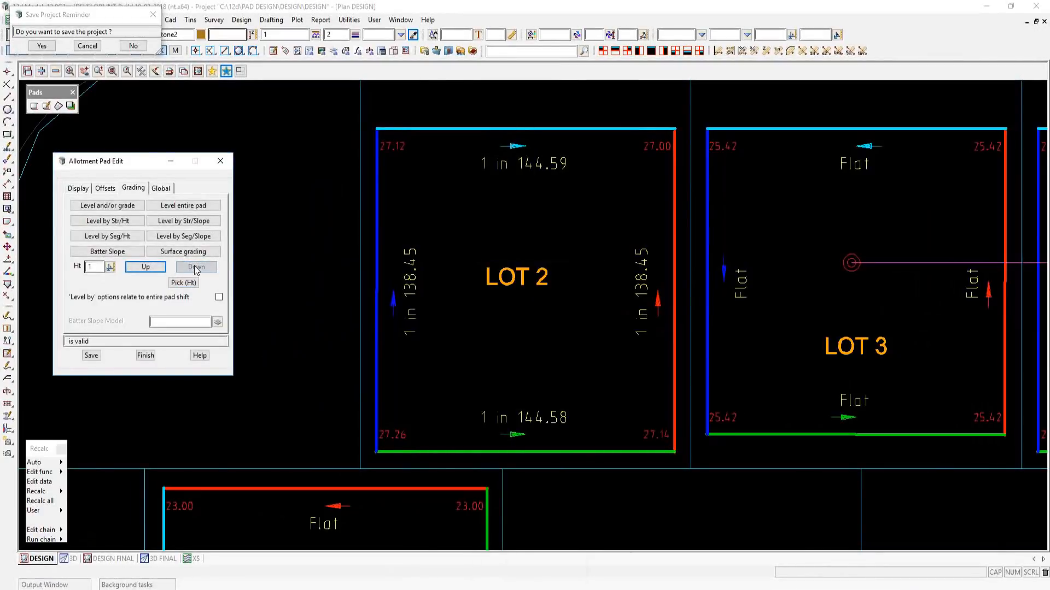
click(196, 268)
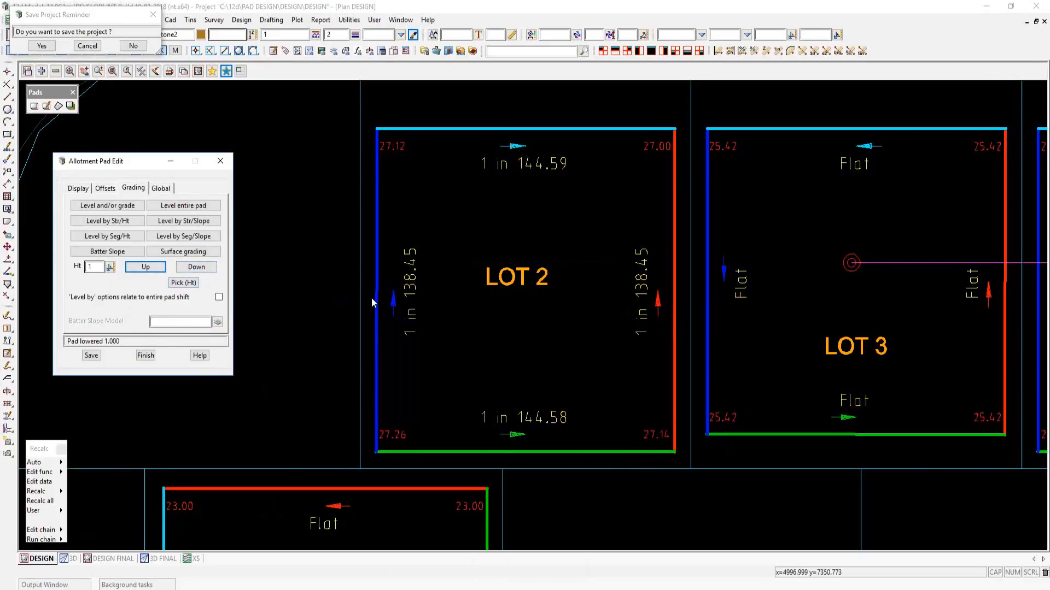
- Use Level by Str/Ht to set both upper corners of the Lot 2 pad a height of 2 above the footway edge string
scroll(372, 298, down, 2)
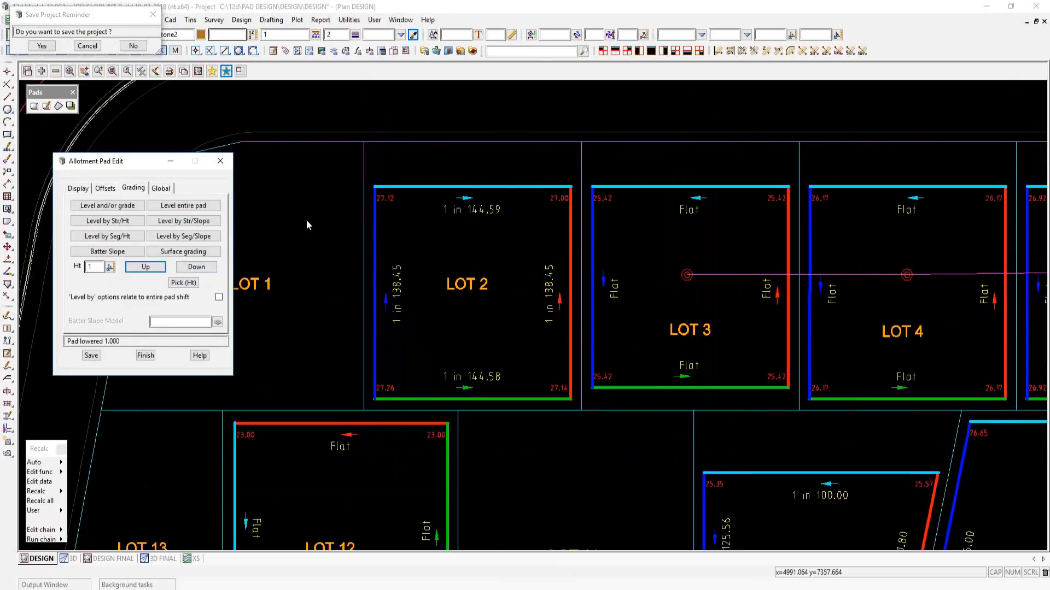
scroll(298, 225, up, 1)
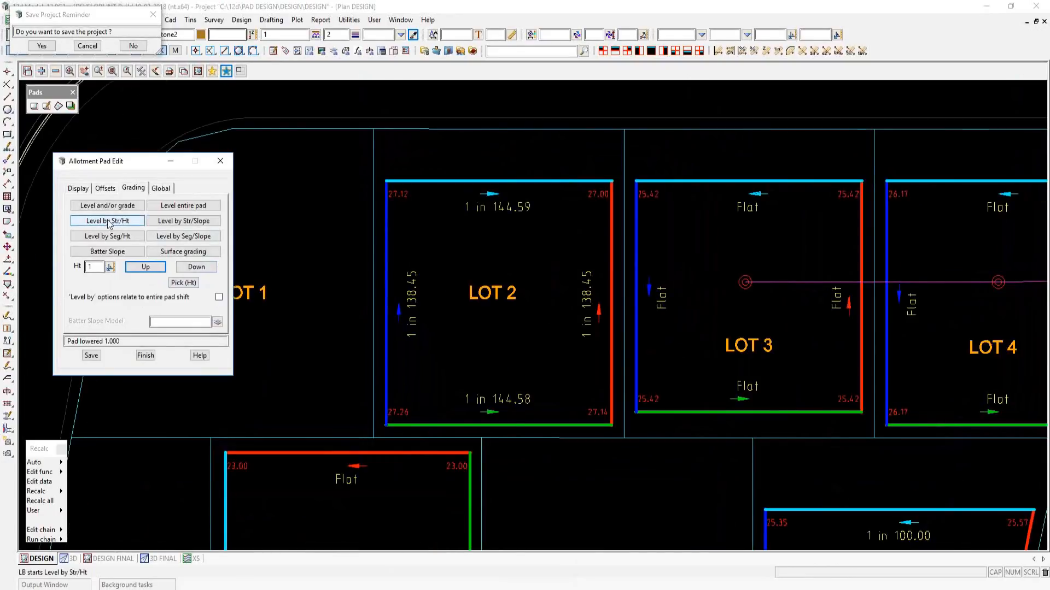
click(107, 224)
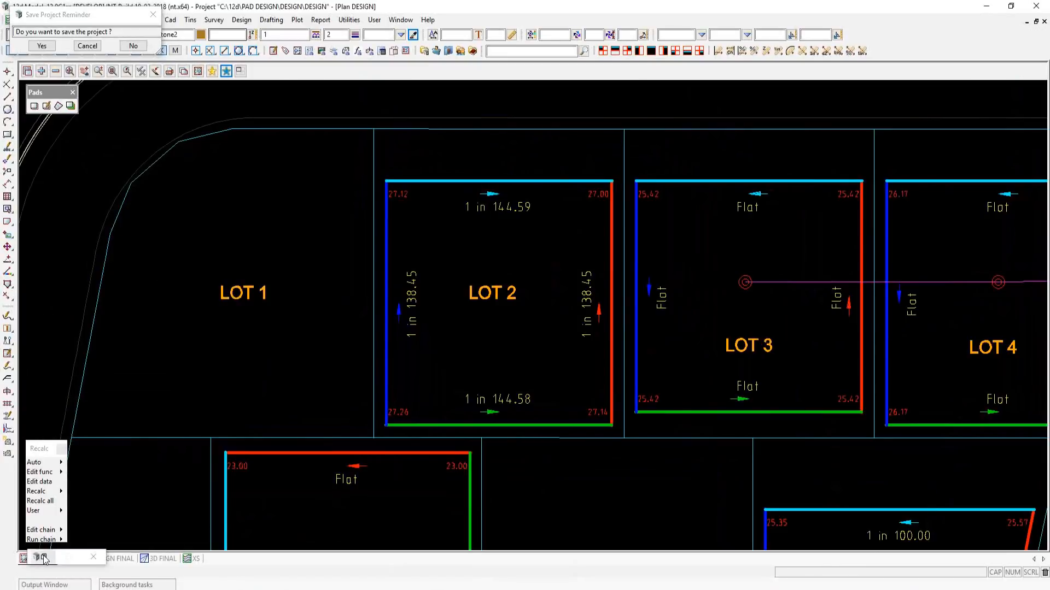
click(44, 559)
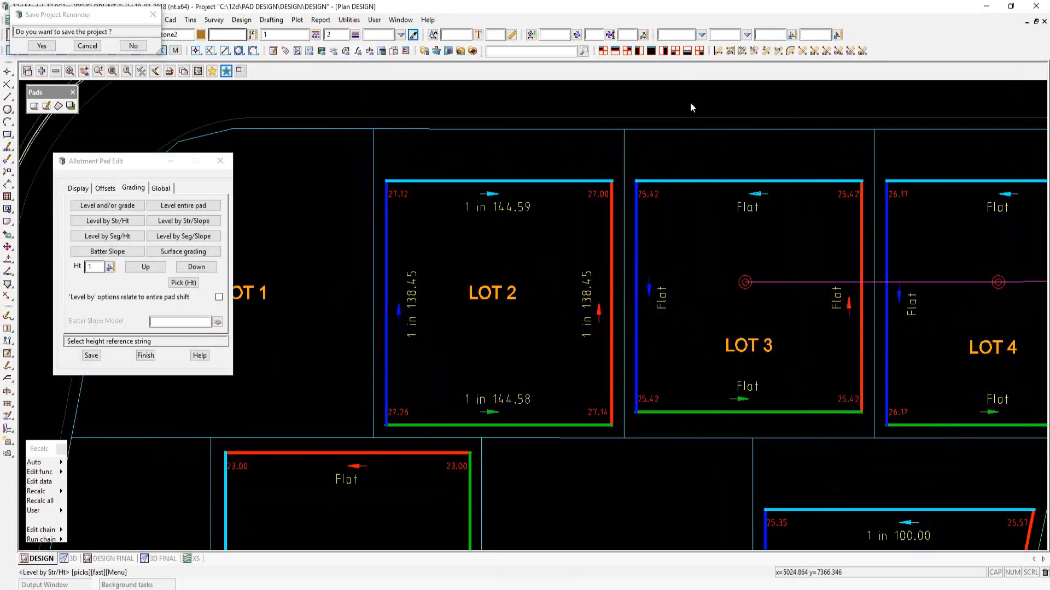
click(472, 117)
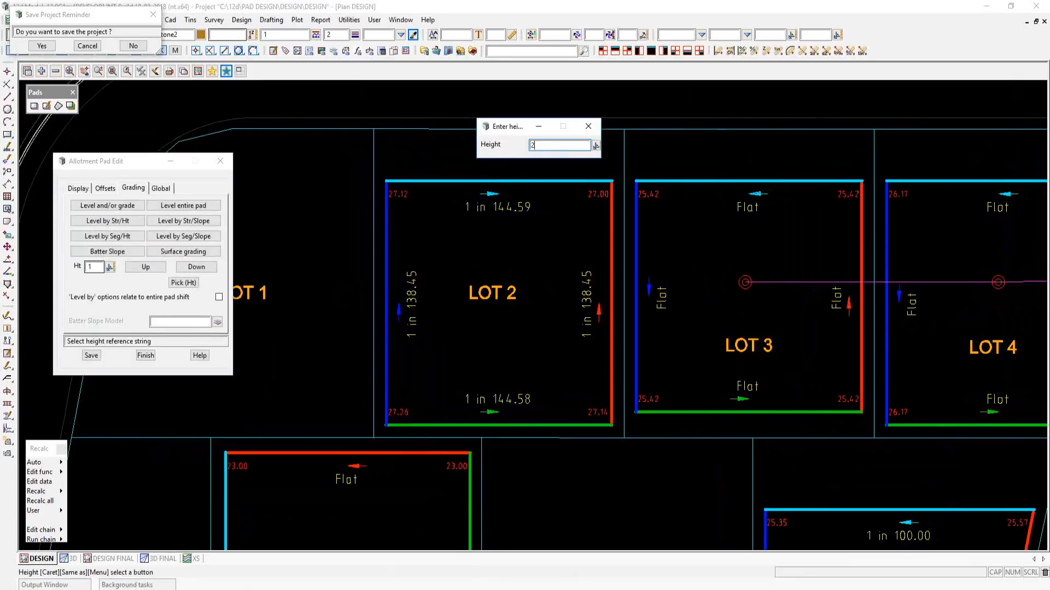
text(2)
key(Return)
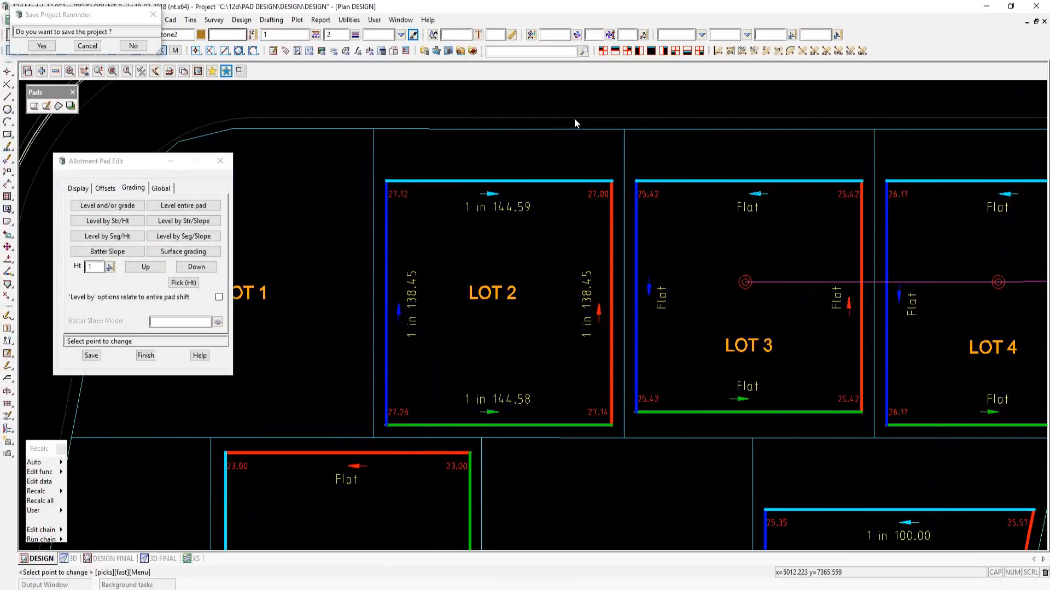
click(613, 180)
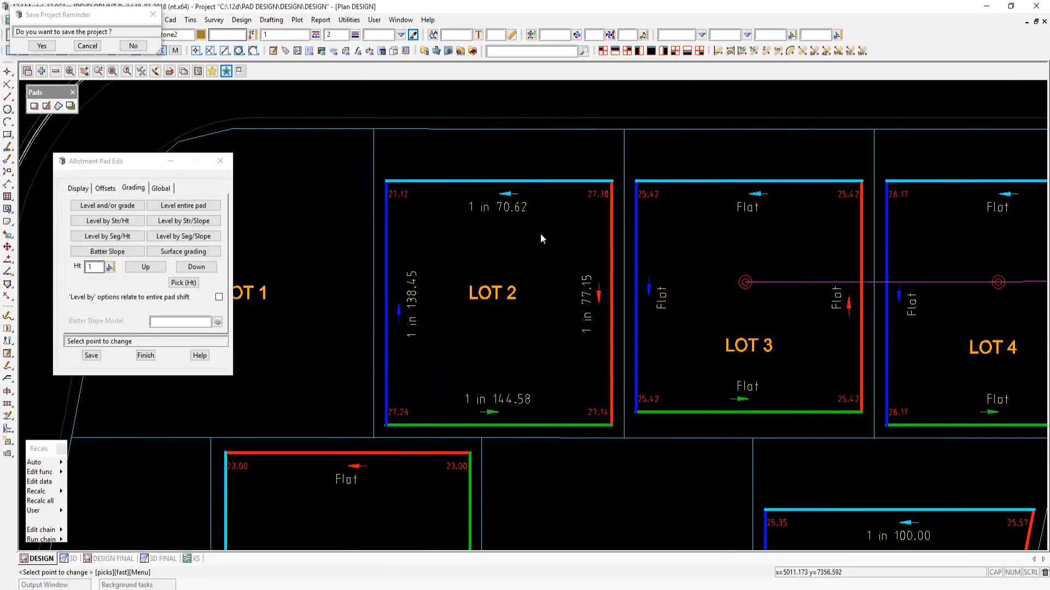
click(387, 181)
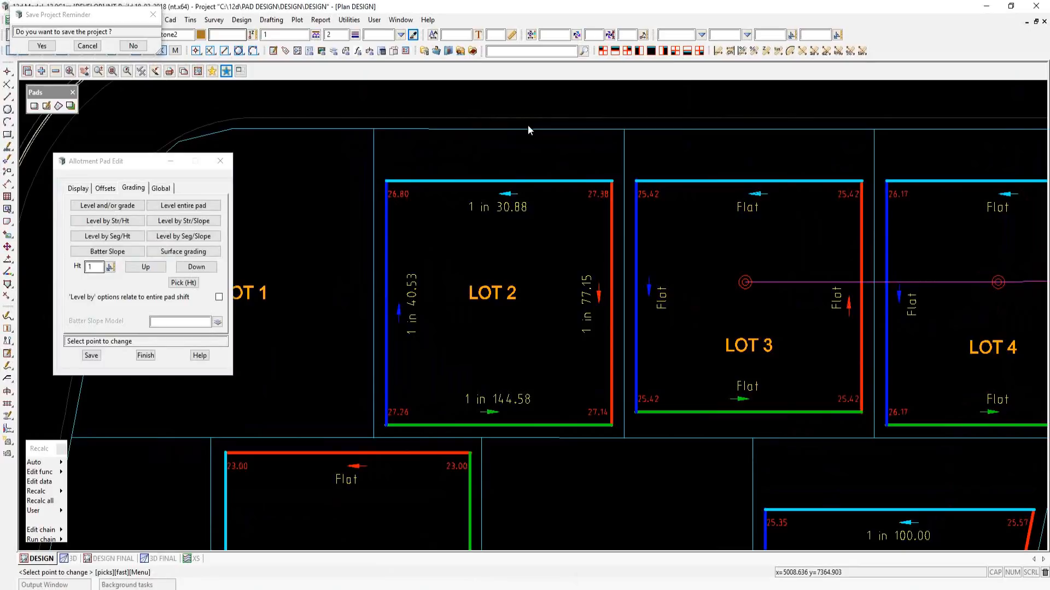
- Use Level by Seg/Slope to set both upper corners of the Lot 2 pad at a slope of 1 in 6 from the footway edge
click(188, 237)
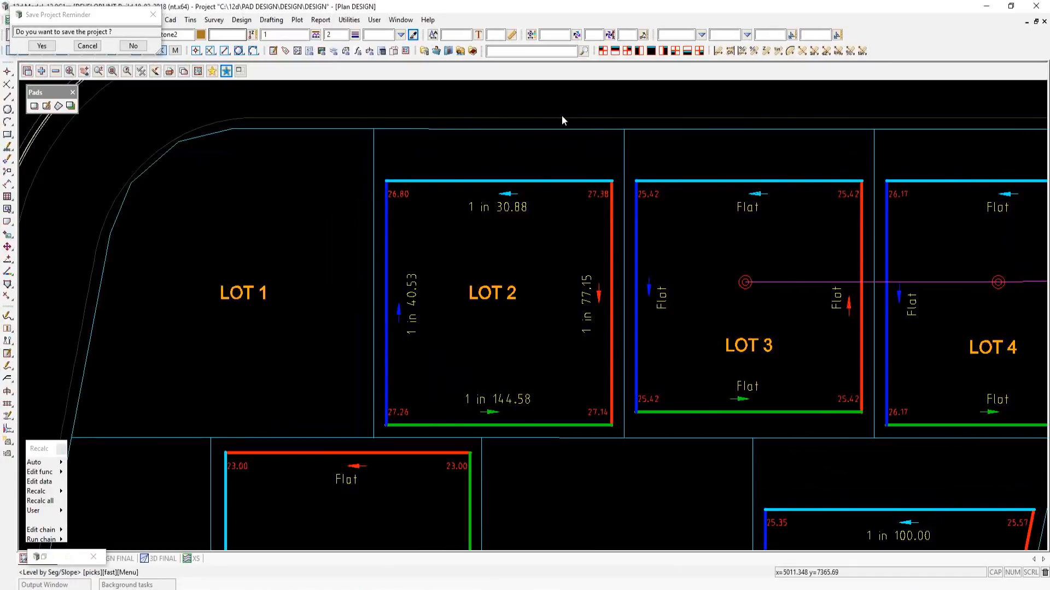
click(563, 119)
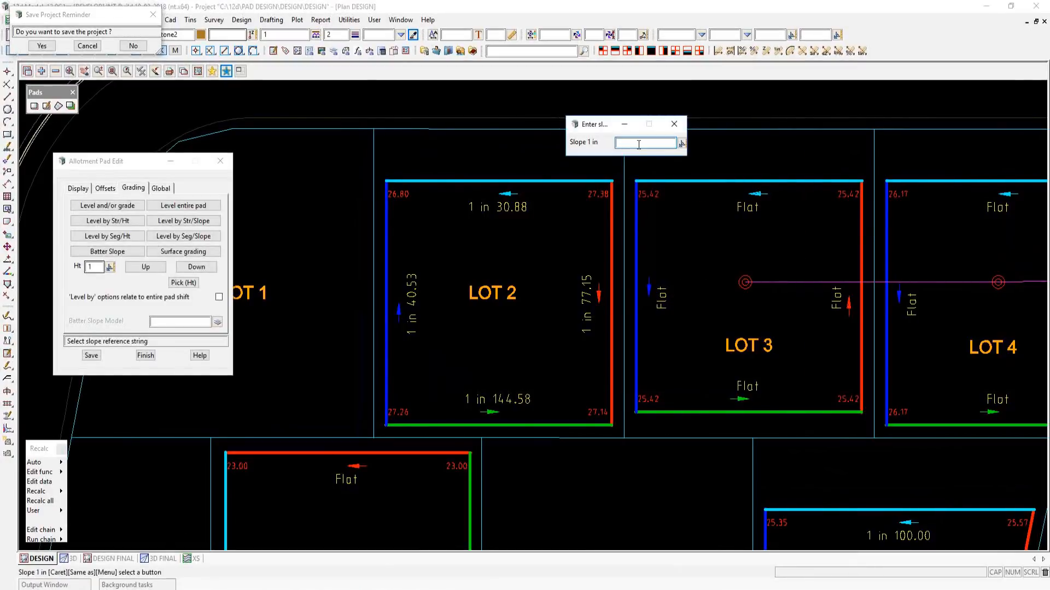
text(6)
key(Return)
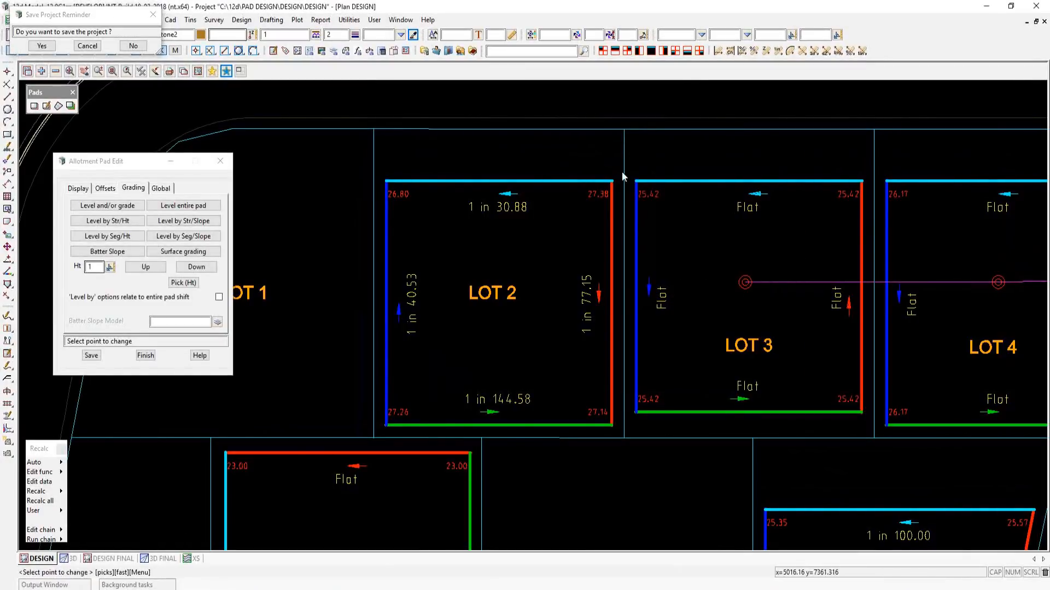
click(394, 194)
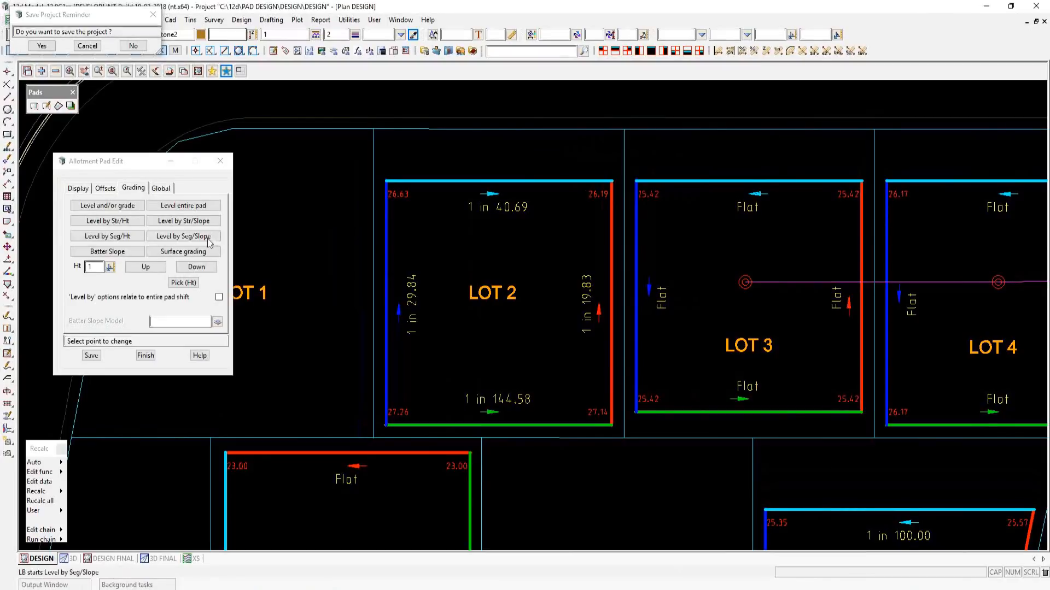
- Temporarily enable the entire pad shift option and shift the Lot 2 pad with Level by Str/Ht, using the footway edge and the pad's upper-right corner
click(136, 223)
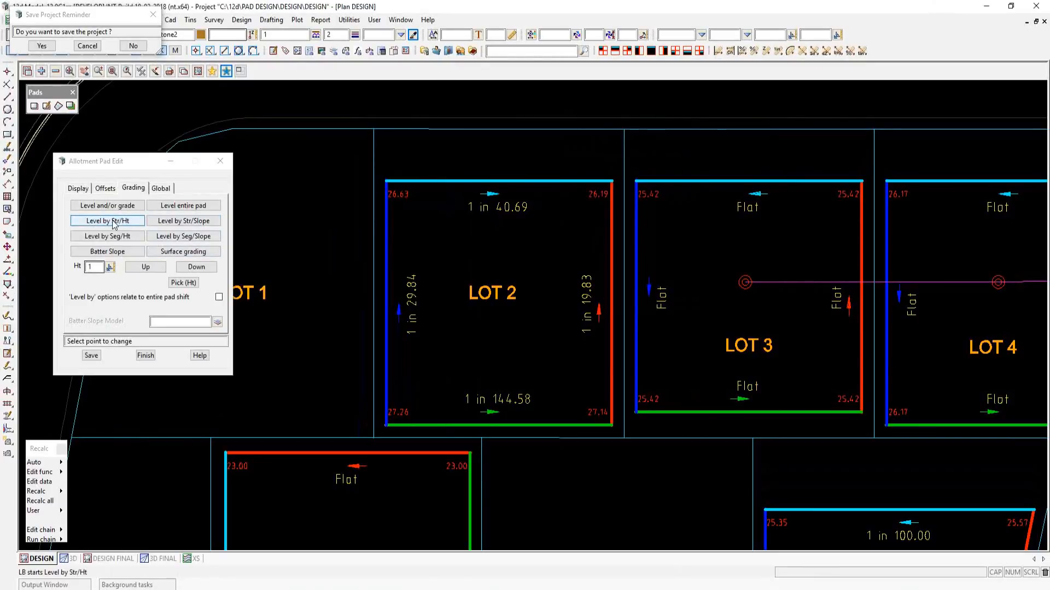
click(219, 297)
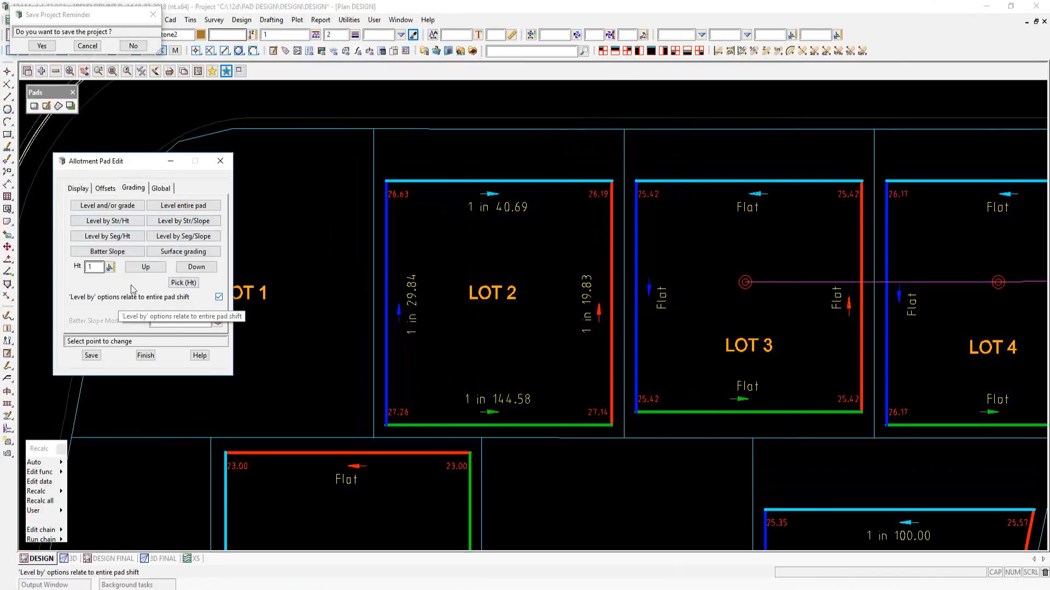
click(124, 222)
click(589, 119)
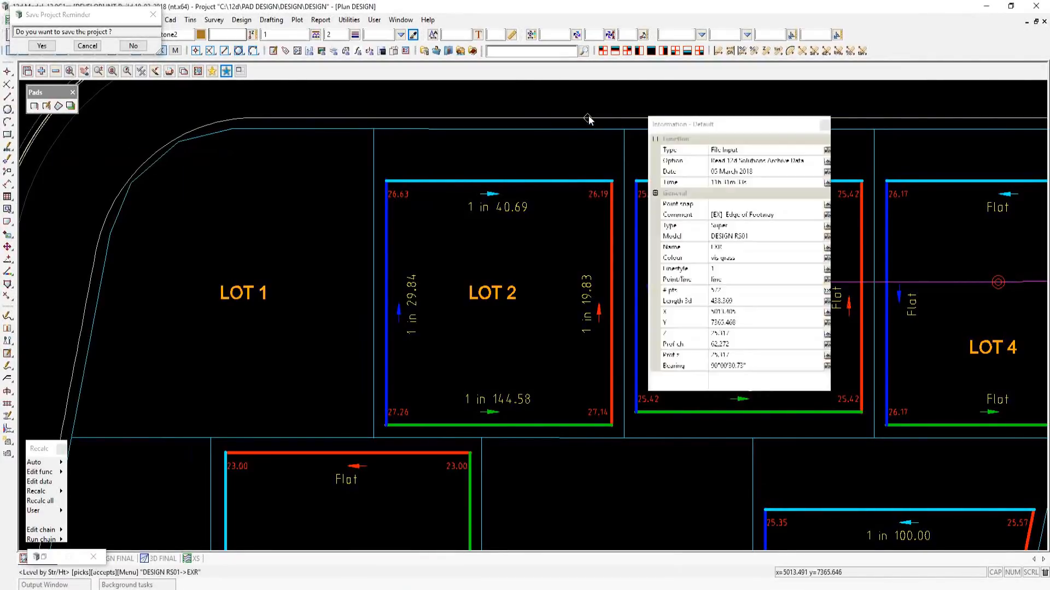
middle_click(589, 119)
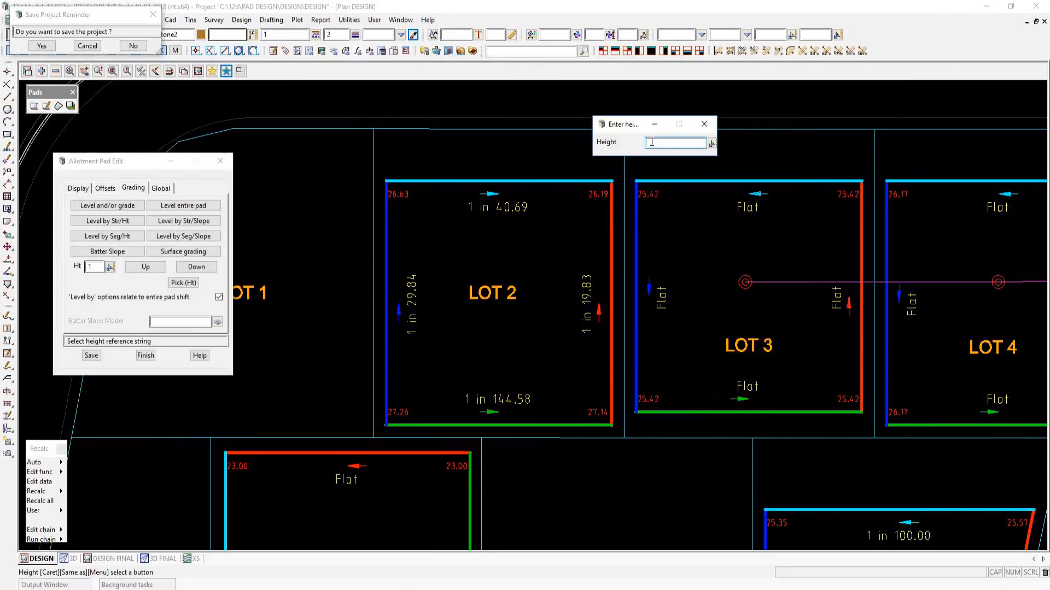
key(Return)
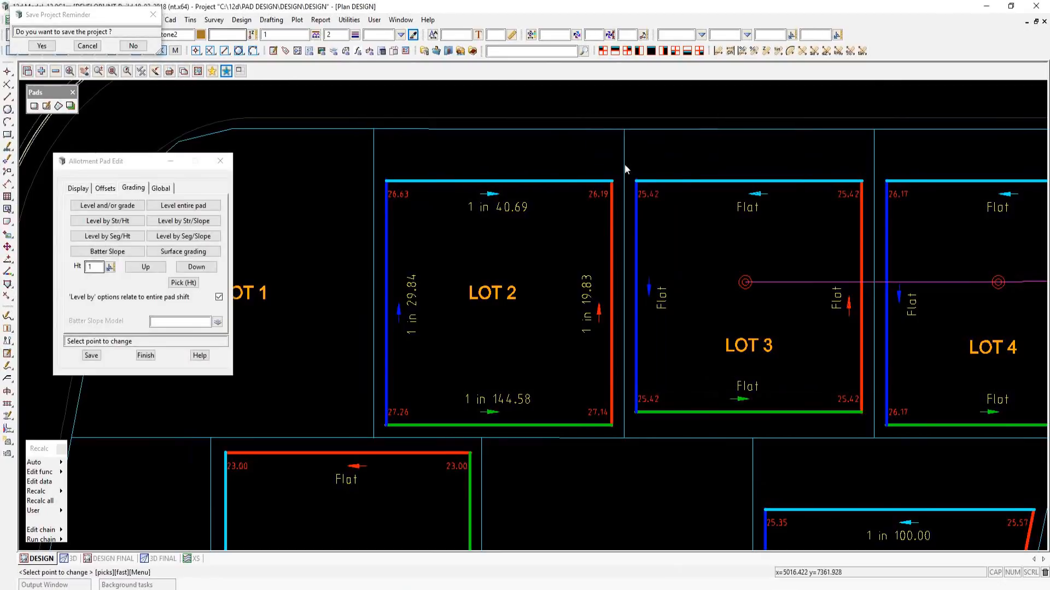
click(614, 179)
middle_click(614, 179)
click(220, 298)
scroll(423, 264, down, 2)
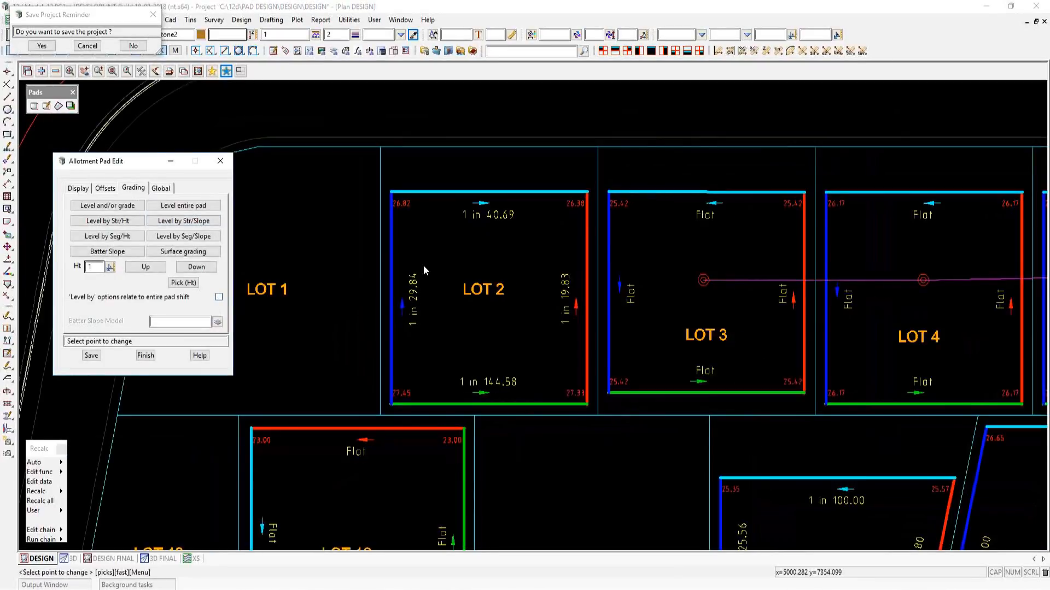
scroll(423, 265, down, 3)
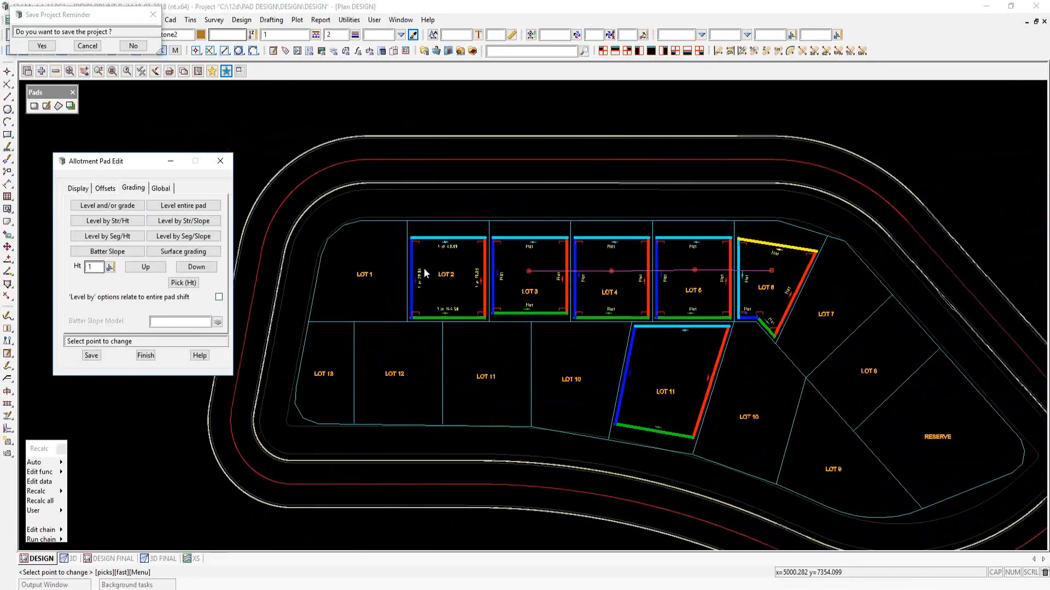
scroll(611, 369, up, 1)
scroll(611, 366, up, 2)
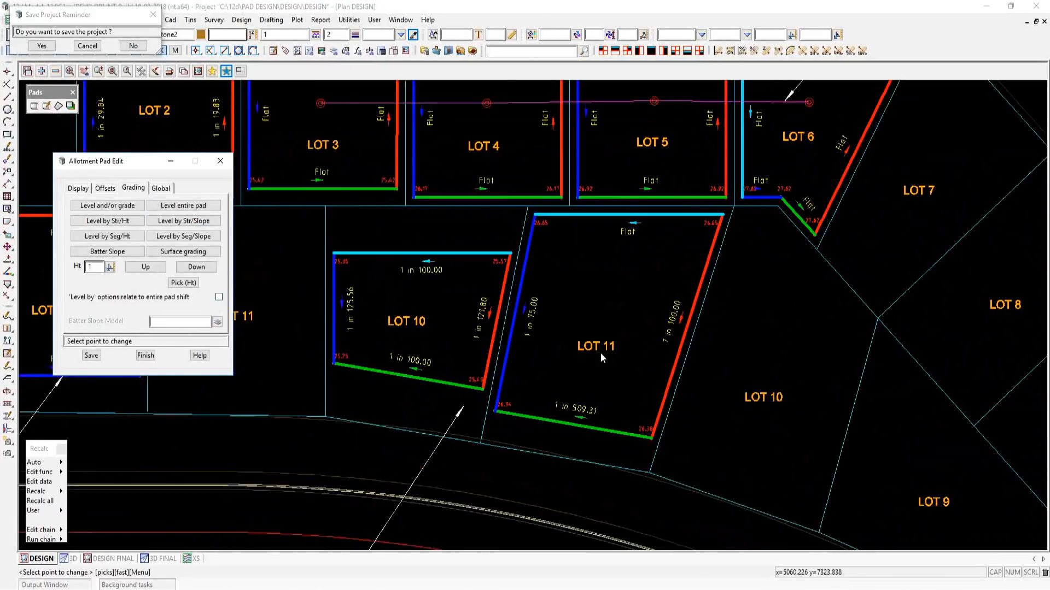
scroll(600, 352, down, 6)
scroll(599, 340, up, 3)
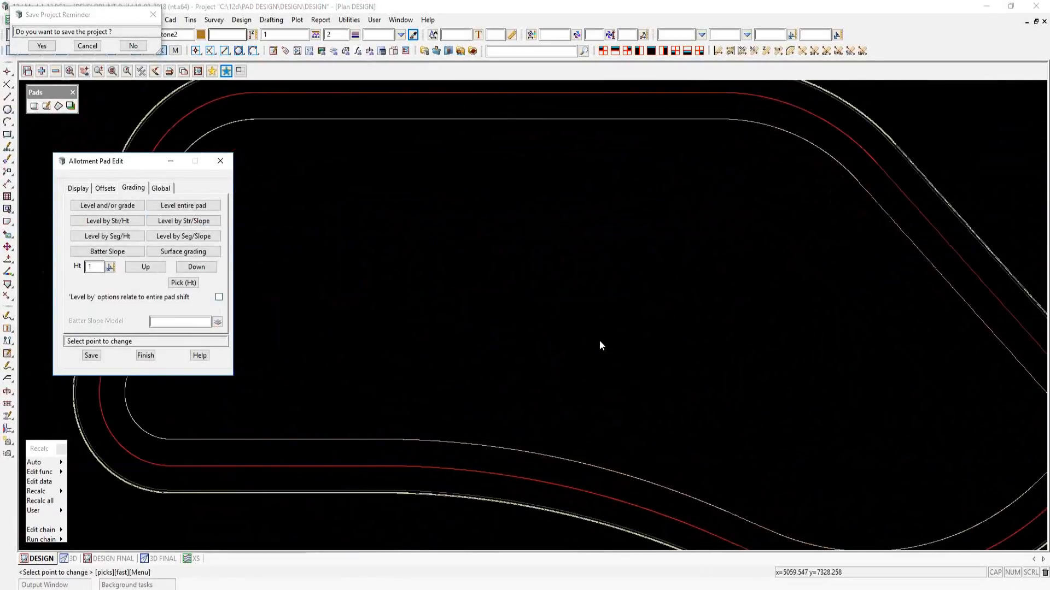
- Use Level by Seg/Ht to set both Lot 11 pad corners facing Lot 10 a height of 2 above the adjacent Lot 10 pad edge
scroll(599, 340, up, 3)
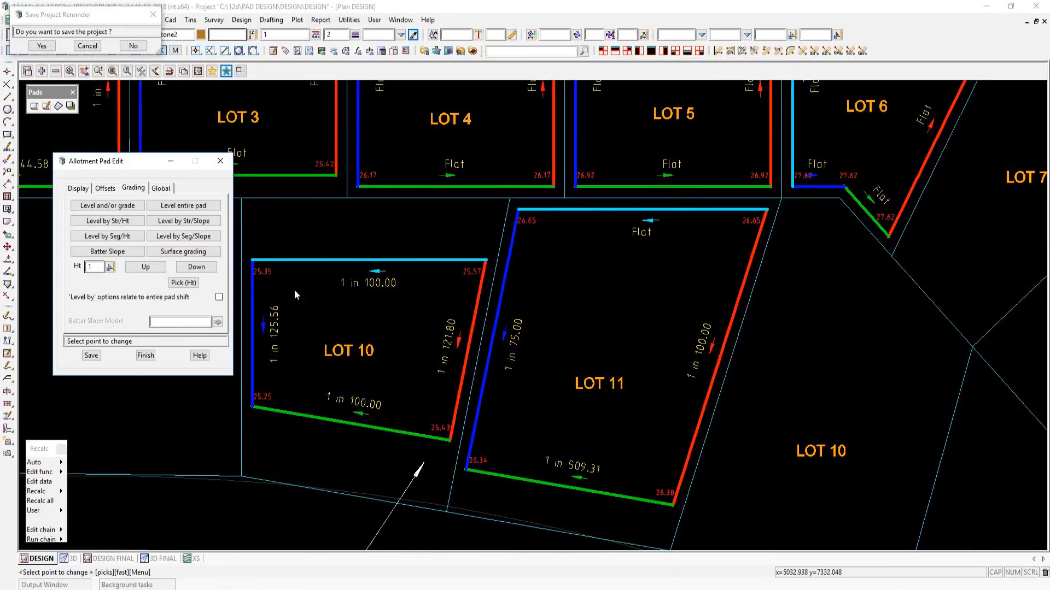
click(121, 237)
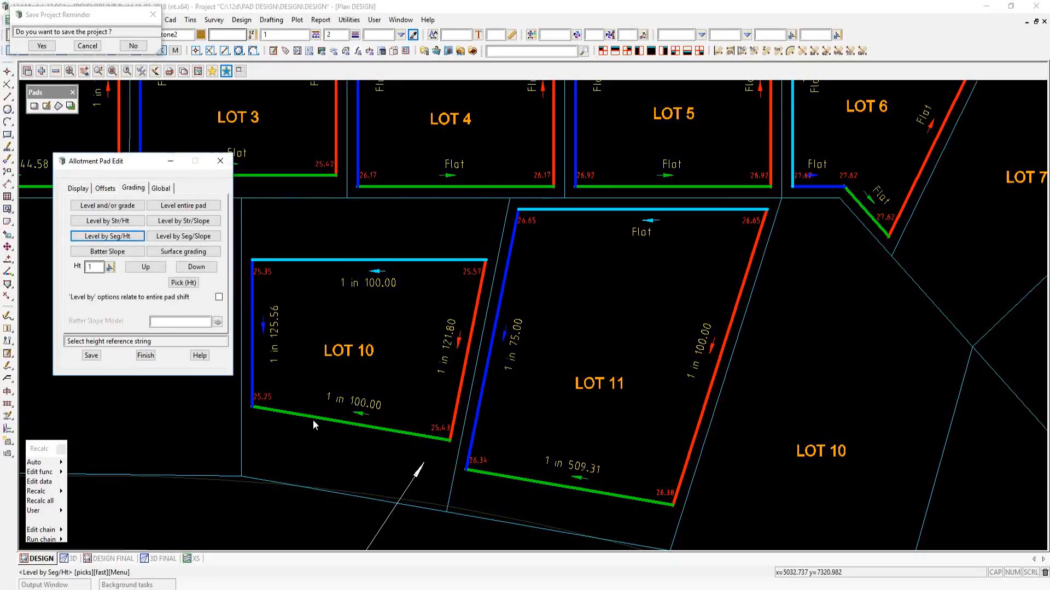
click(477, 301)
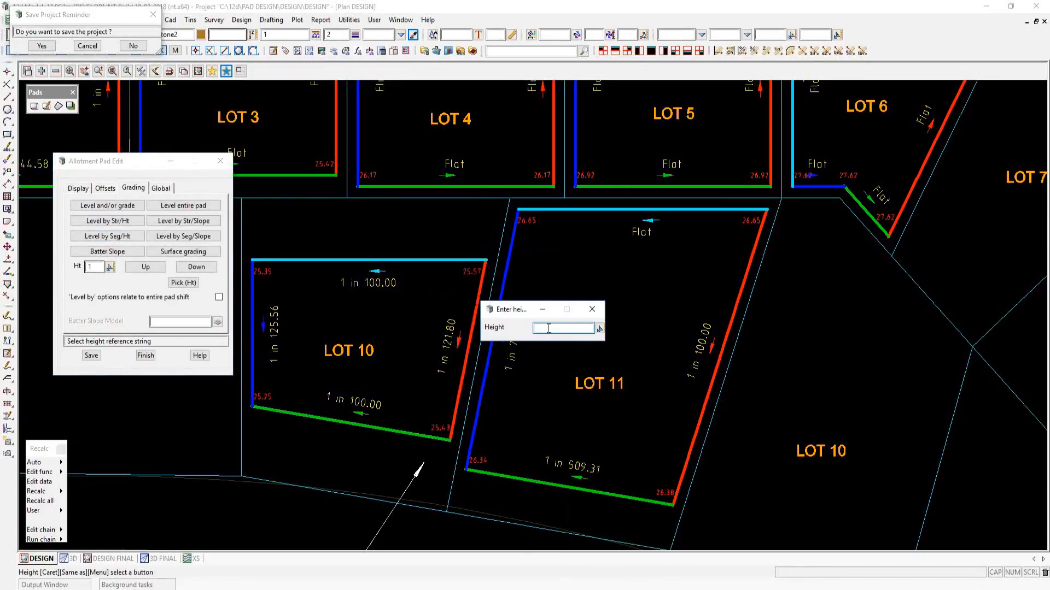
text(2)
key(Return)
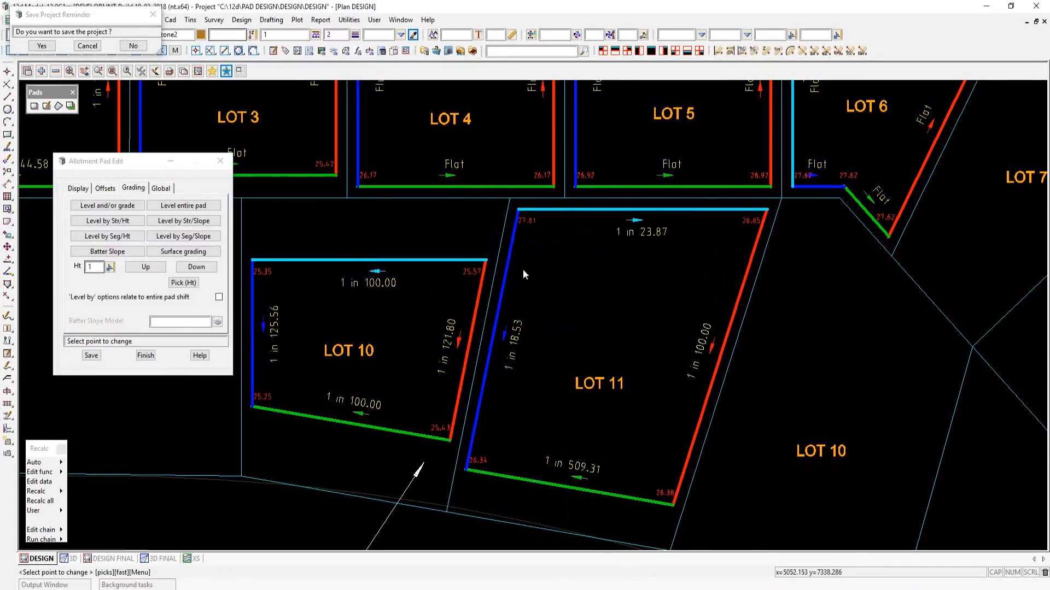
click(465, 474)
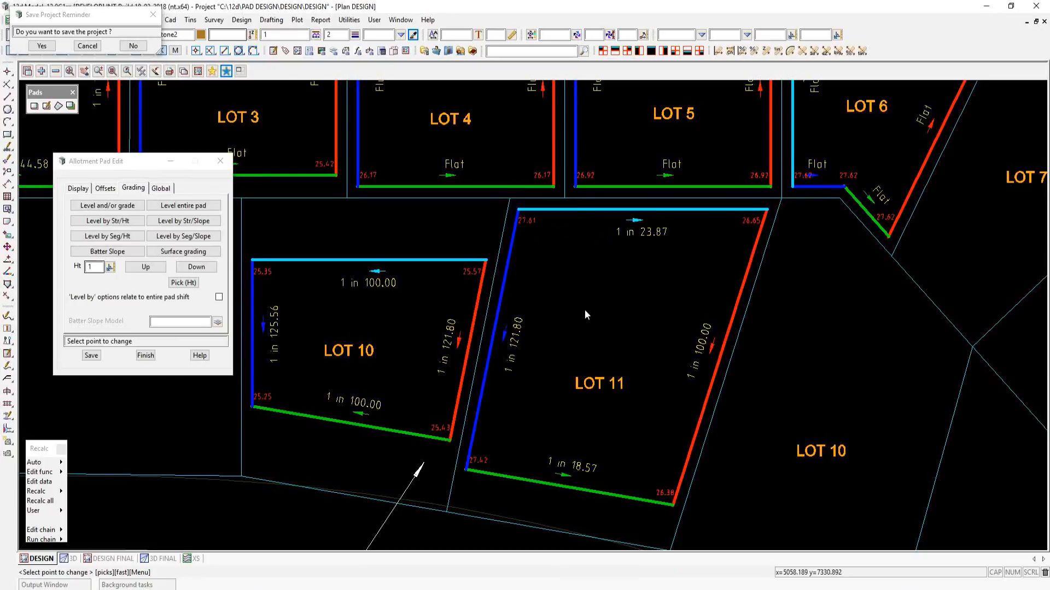
- Project a batter slope of 1 in -4 from the Lot 11 pad edge facing Lot 10 onto the Lot 10 pad
scroll(585, 310, down, 1)
scroll(478, 390, up, 1)
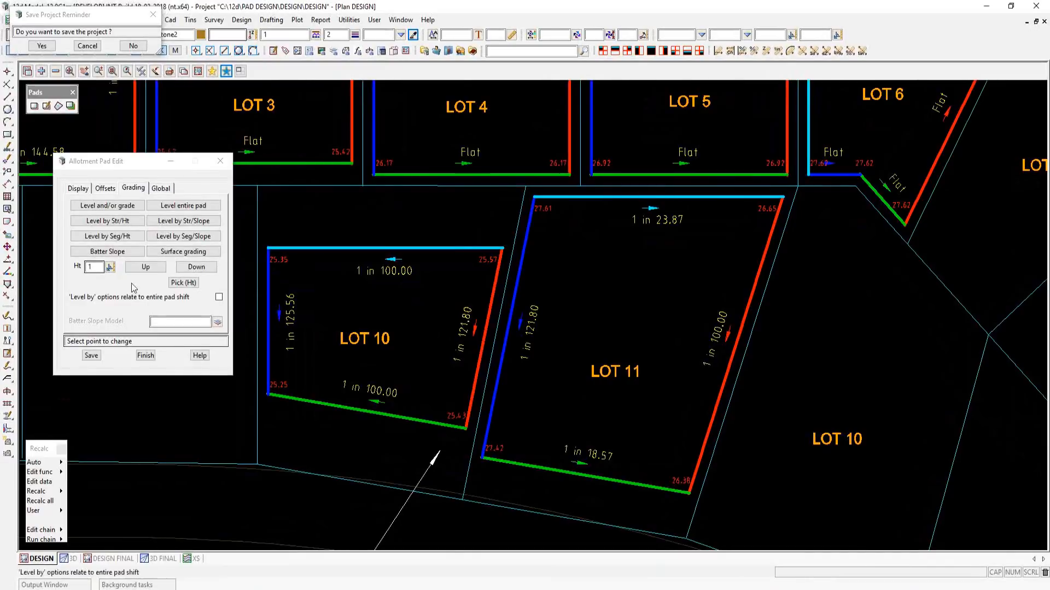
click(125, 254)
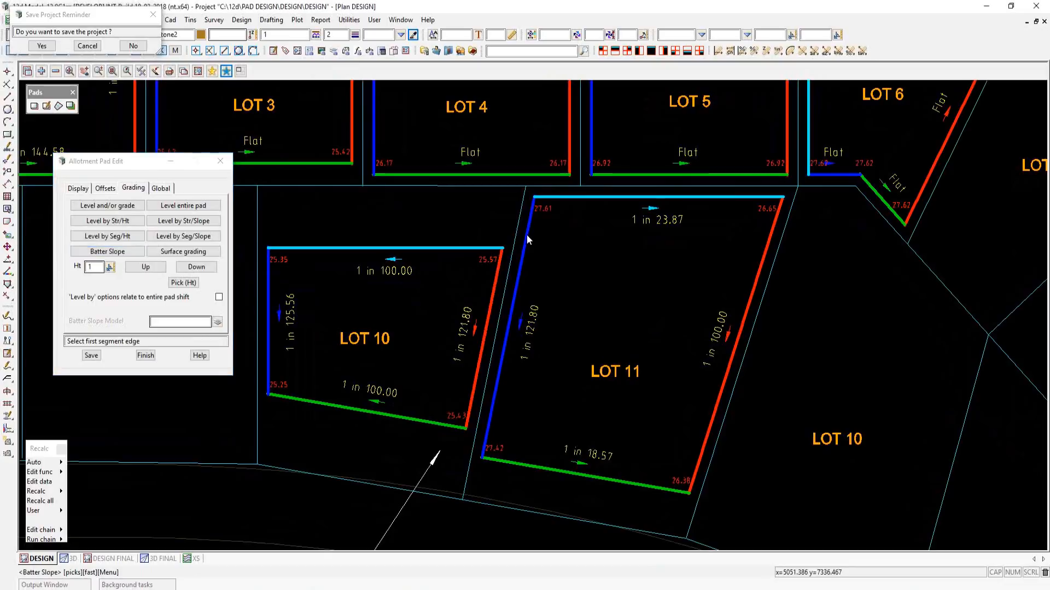
click(522, 259)
middle_click(522, 261)
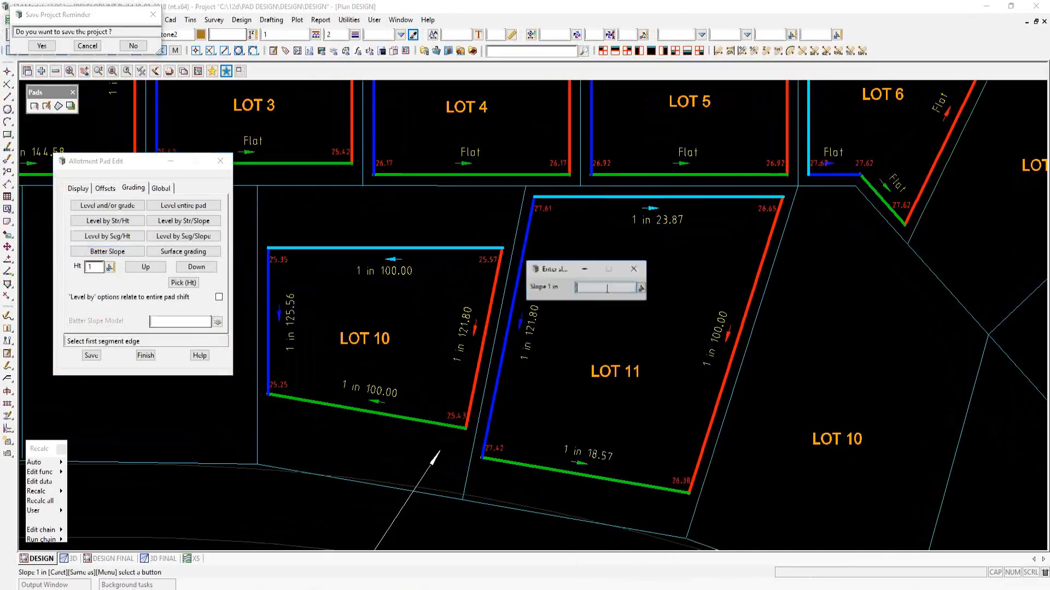
click(596, 286)
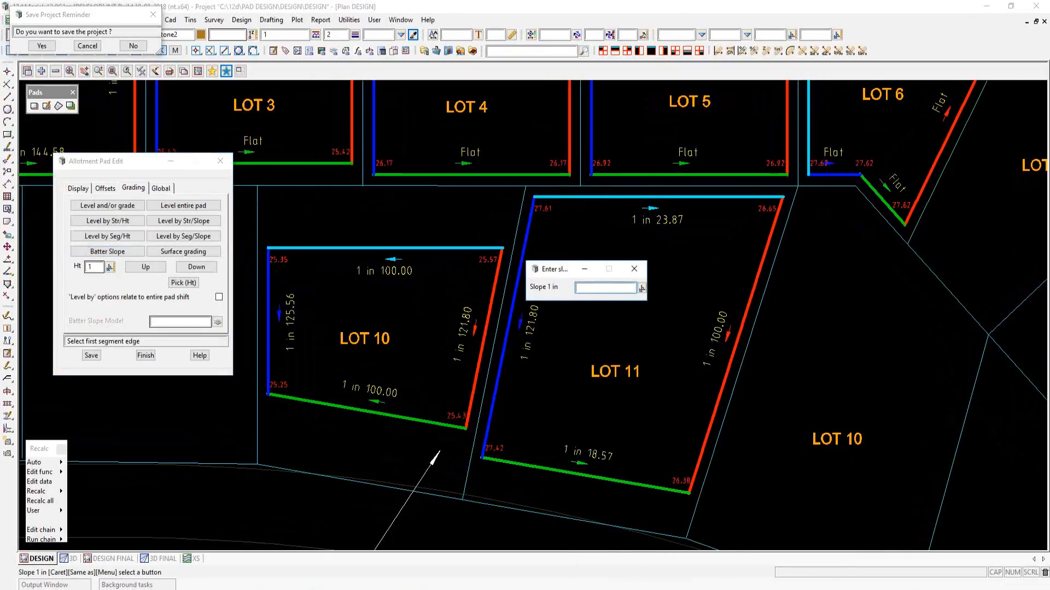
text(-4)
key(Return)
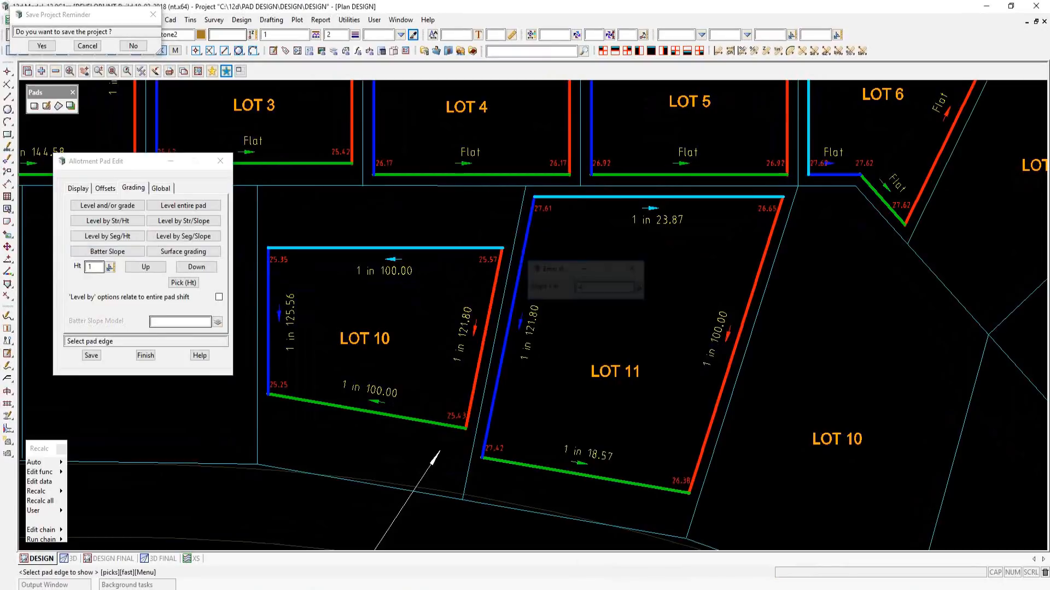
click(484, 336)
middle_click(485, 336)
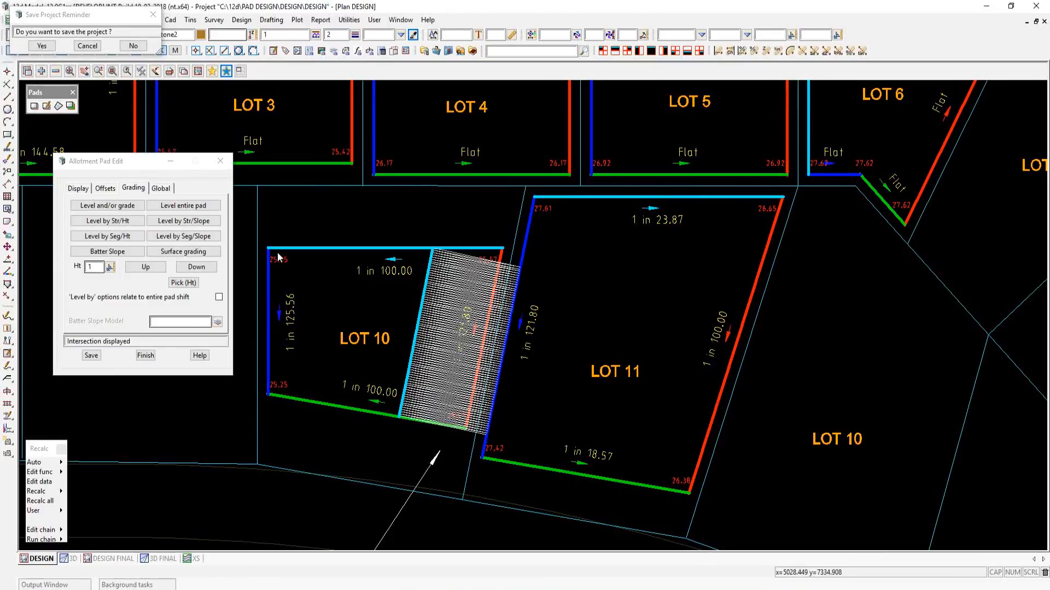
- Add the 12d temp drag model to the 3D view to inspect the batter, and return to the DESIGN plan view
click(162, 559)
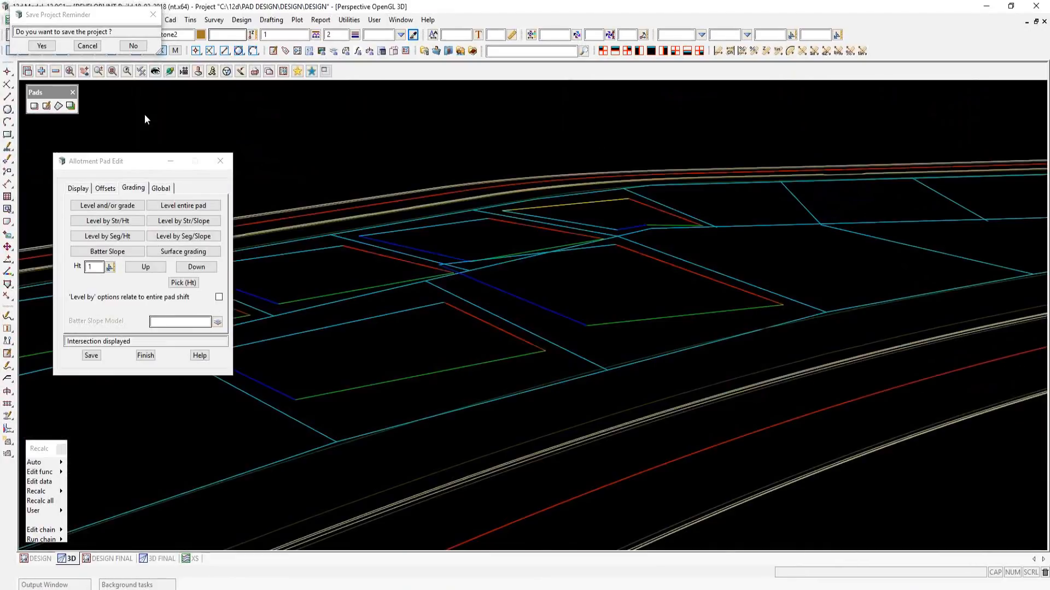
click(41, 71)
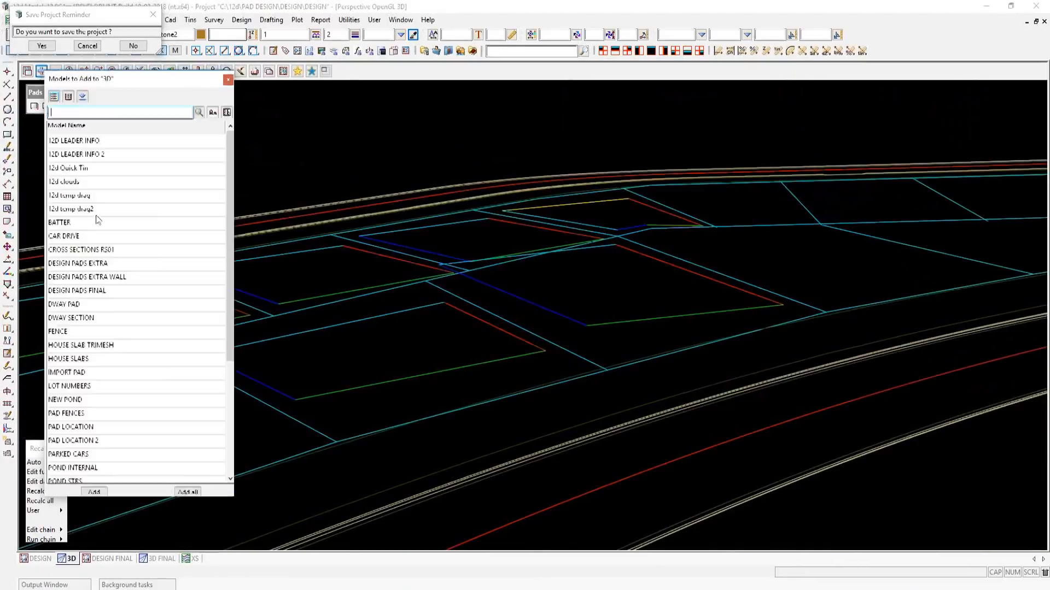
click(91, 196)
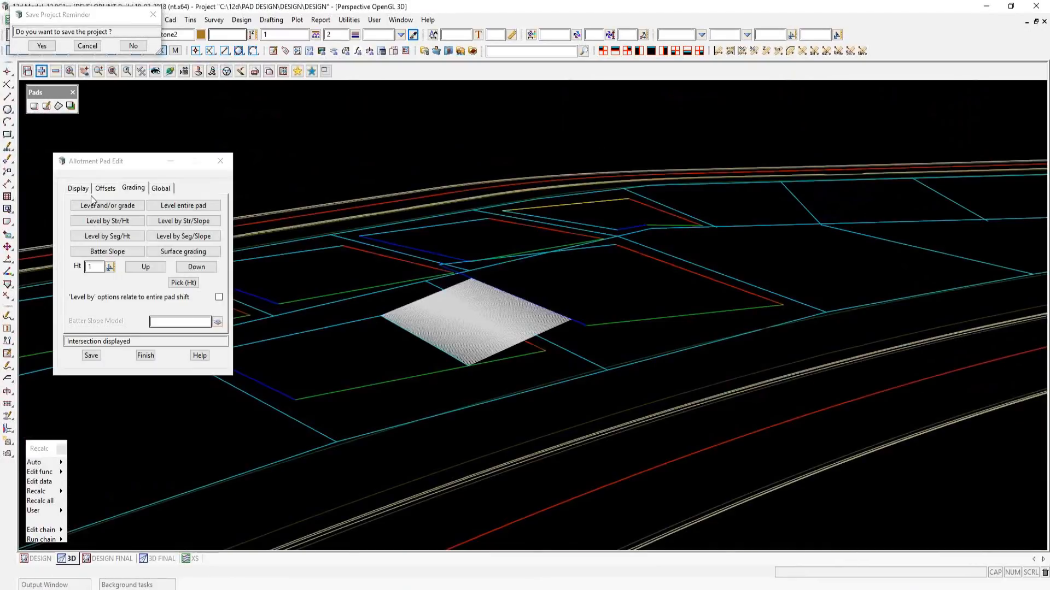
click(411, 354)
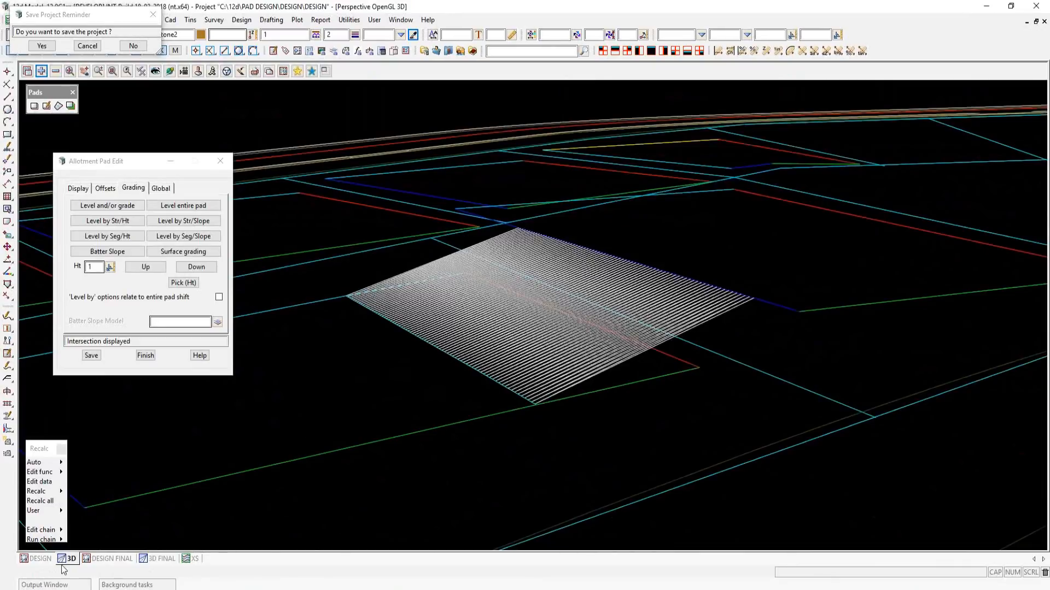
click(40, 559)
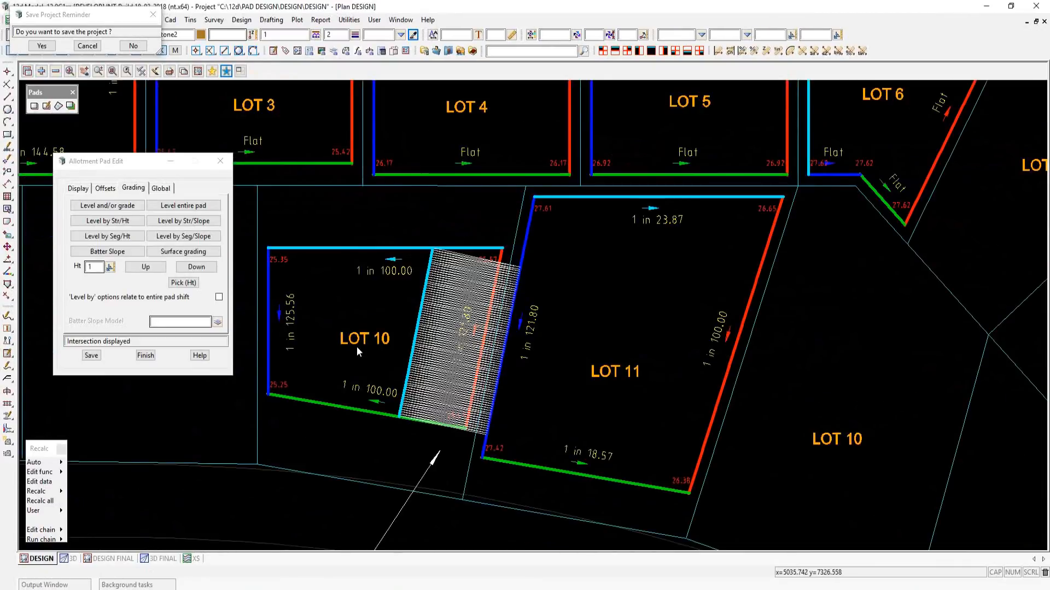
- Project a steeper batter slope of 1 in -2 from the Lot 11 pad edge facing Lot 10 onto the Lot 10 pad
scroll(357, 346, up, 1)
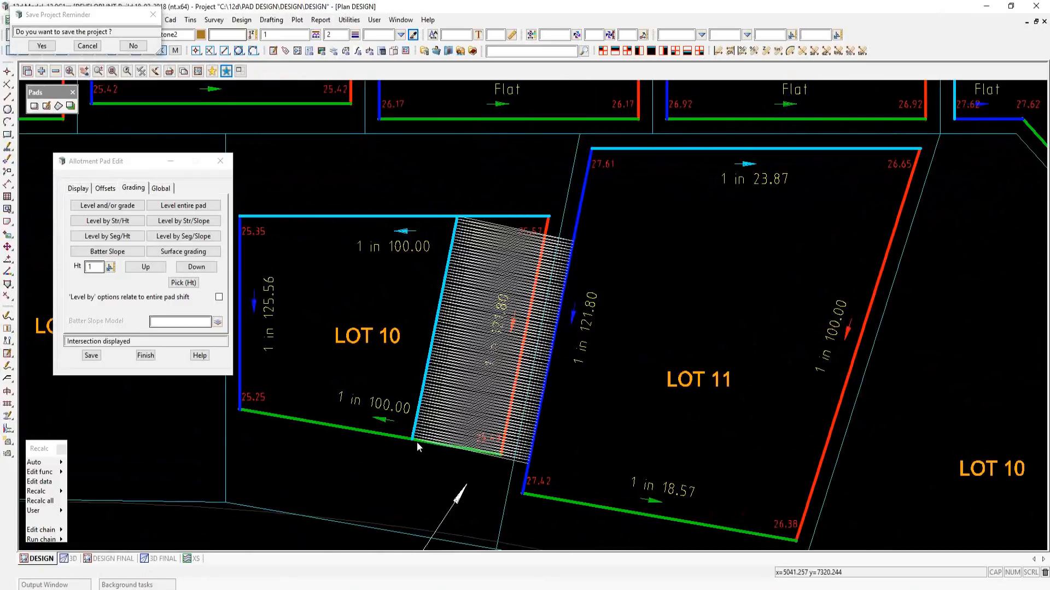
click(107, 252)
click(580, 221)
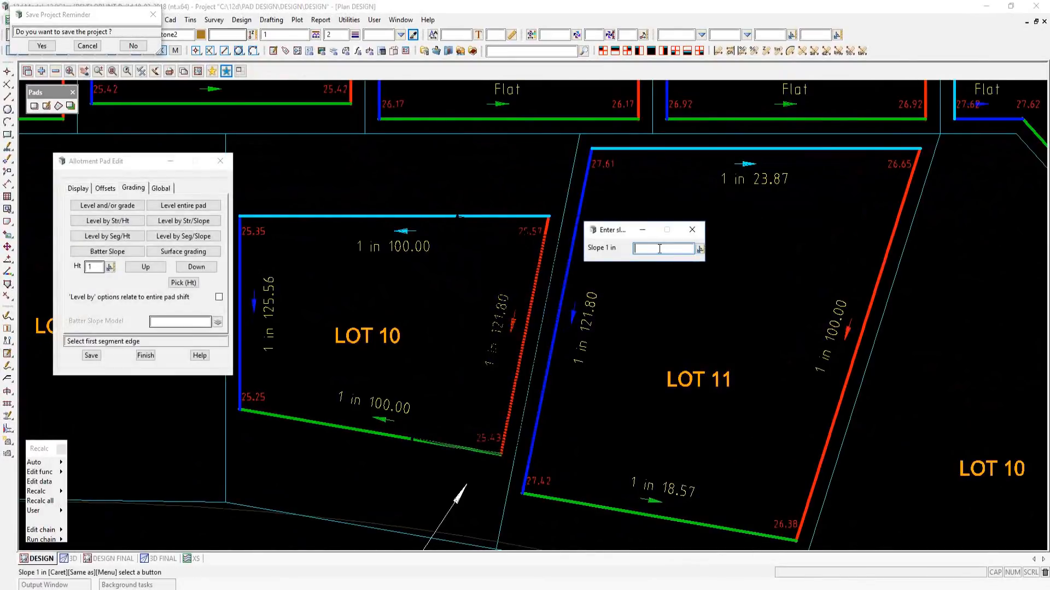
text(-2)
key(Return)
click(532, 296)
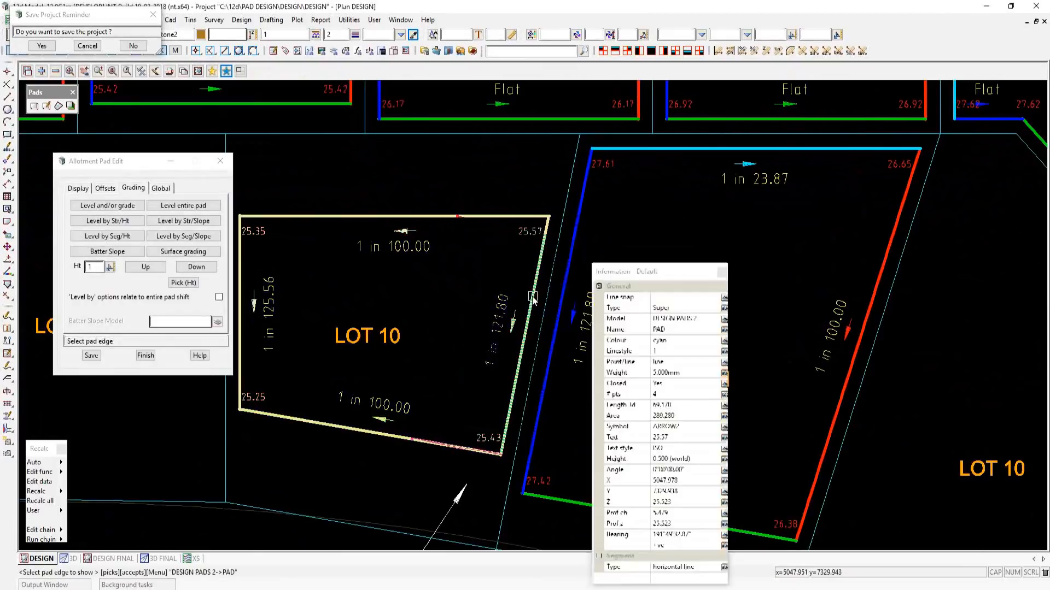
middle_click(533, 296)
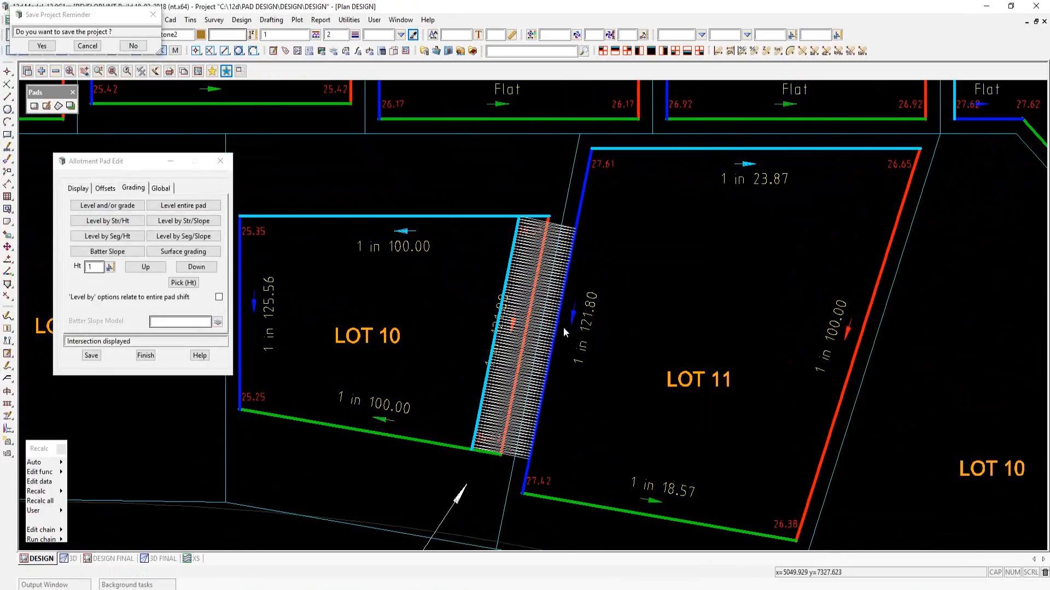
- Set BATTER as the batter slope model and project the 1 in -2 batter from the Lot 11 pad edge onto the Lot 10 pad
click(217, 322)
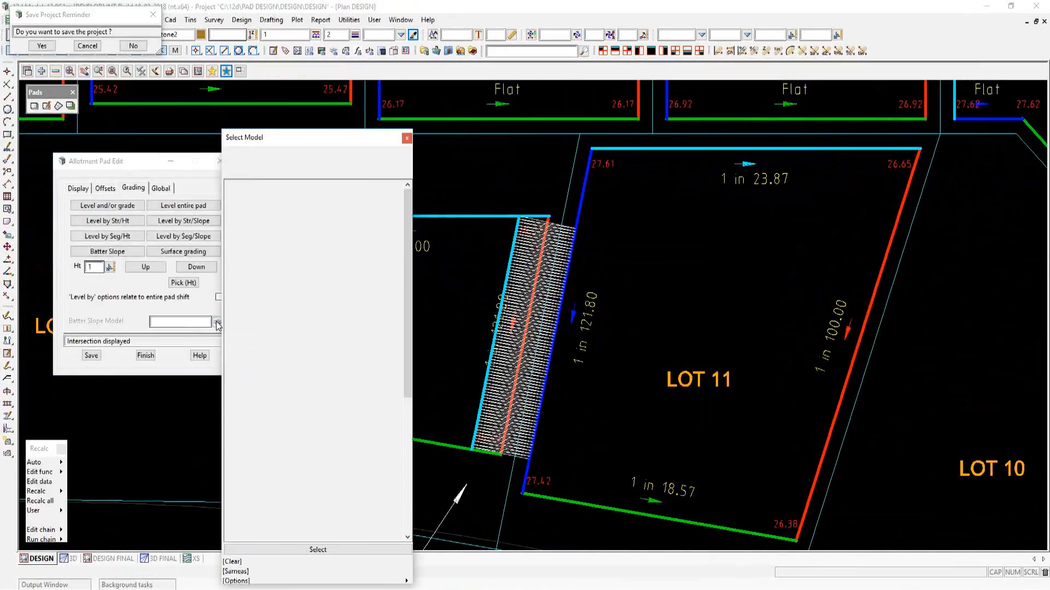
click(249, 283)
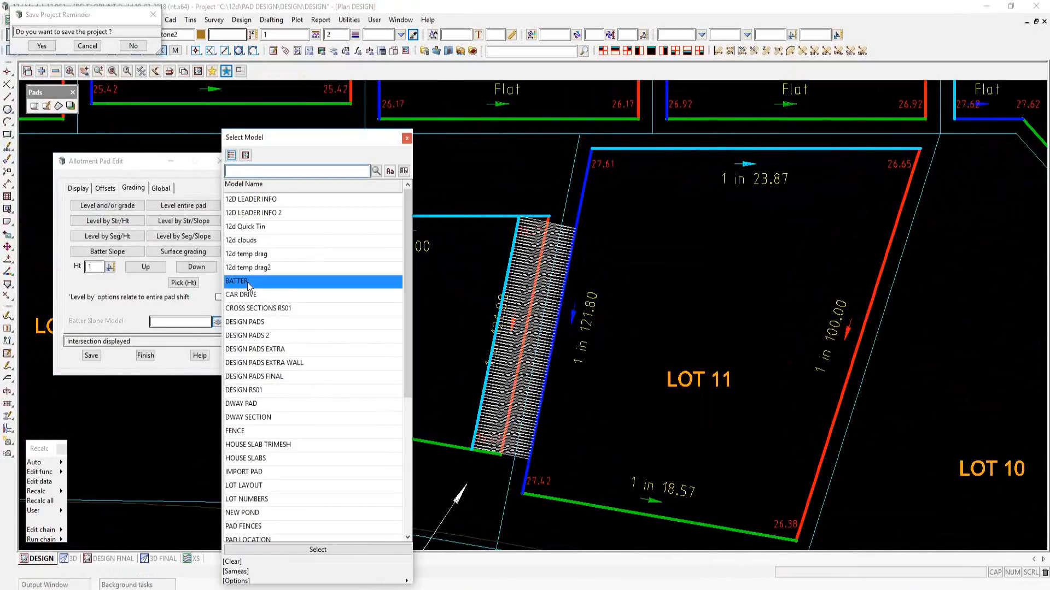
double_click(257, 284)
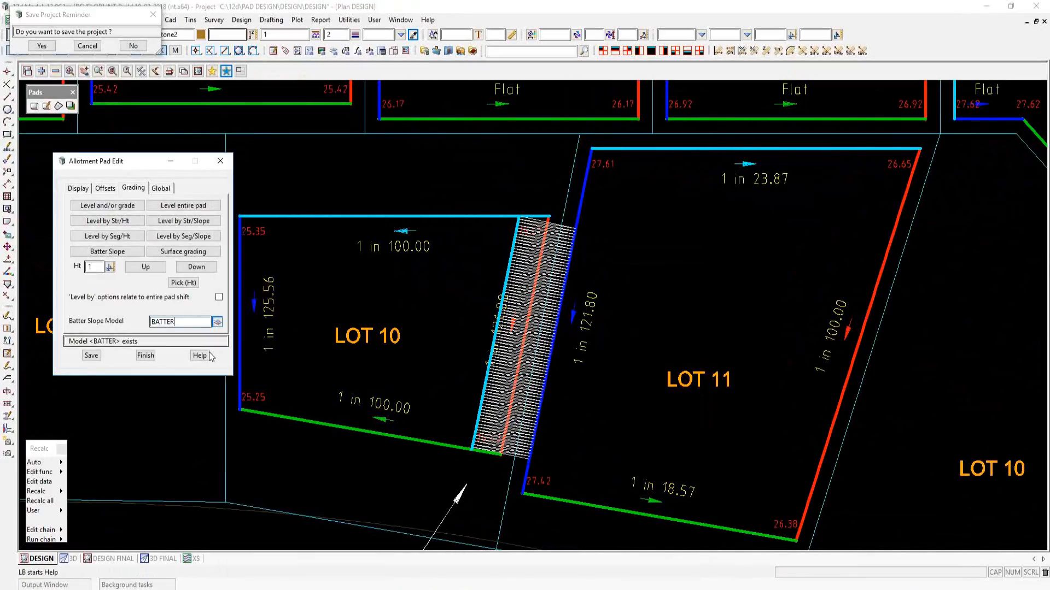
click(118, 251)
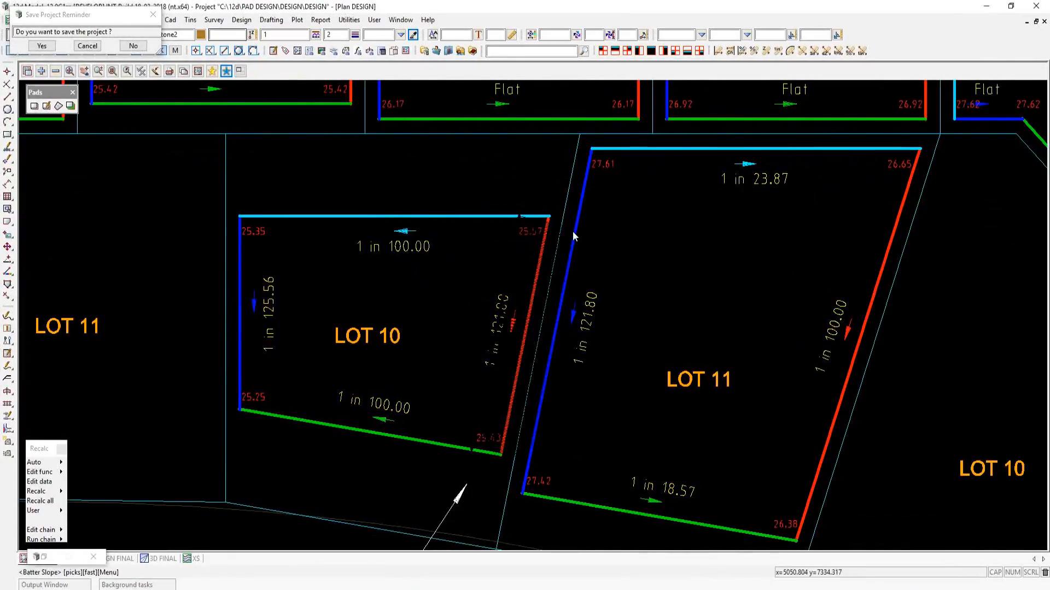
click(573, 231)
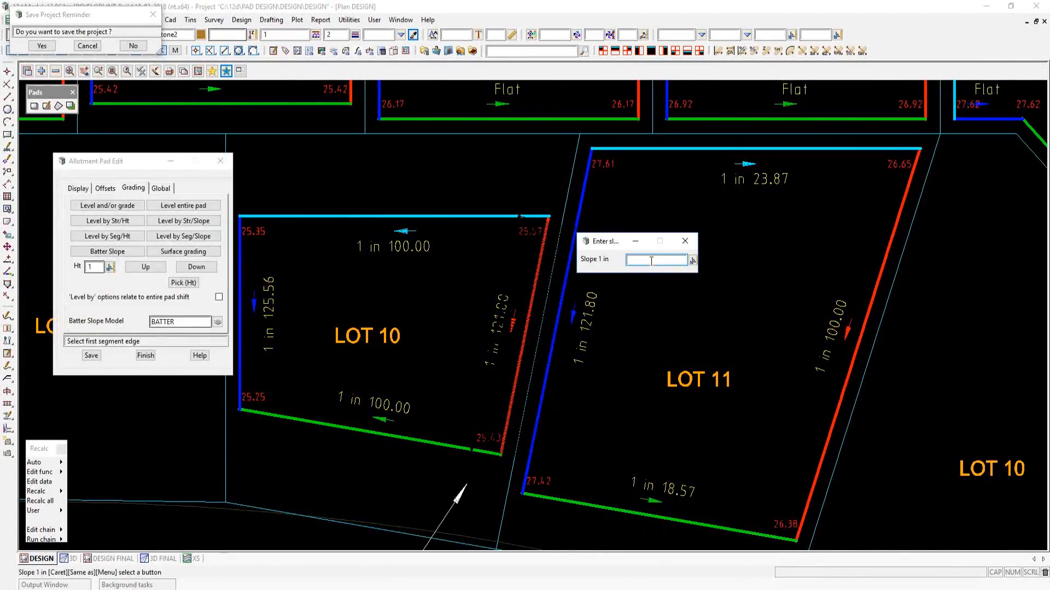
text(-2)
key(Return)
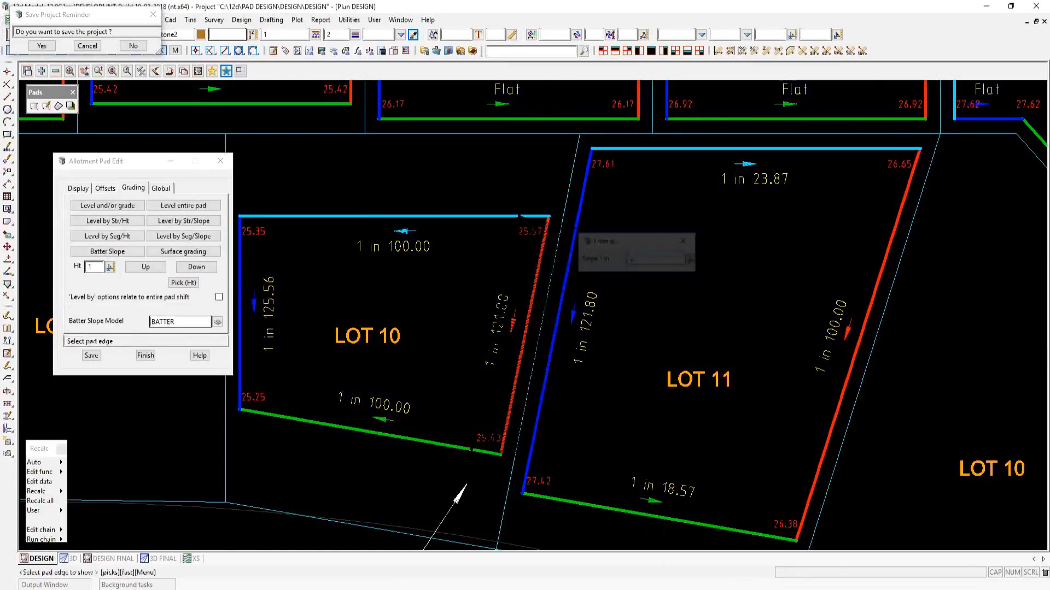
click(525, 325)
middle_click(526, 327)
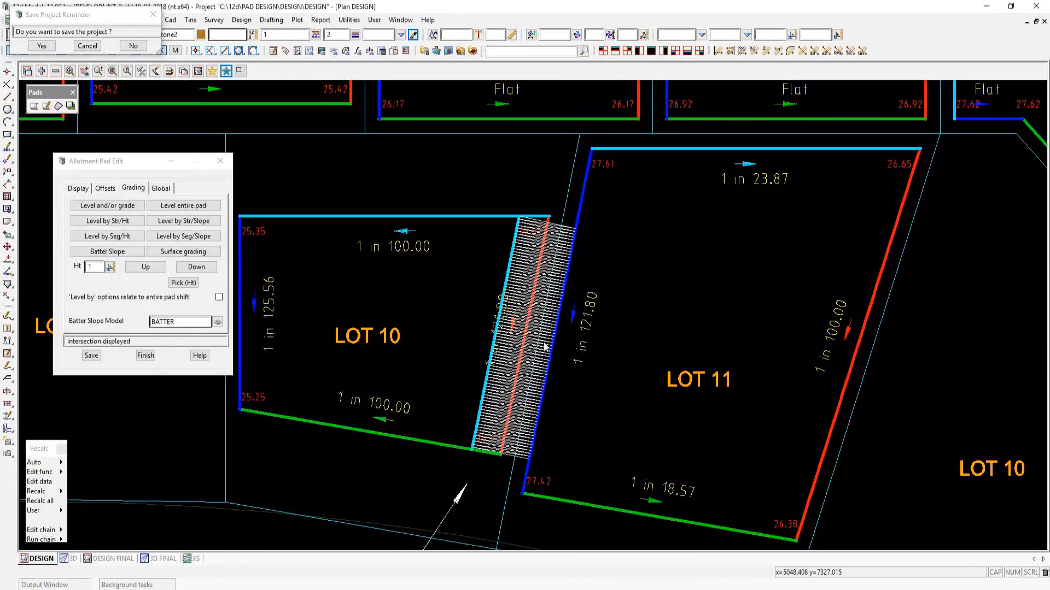
- Enable Maintain Level on Grade and assign the batter intersection line as the new boundary for the Lot 10 pad edge facing Lot 11
click(106, 187)
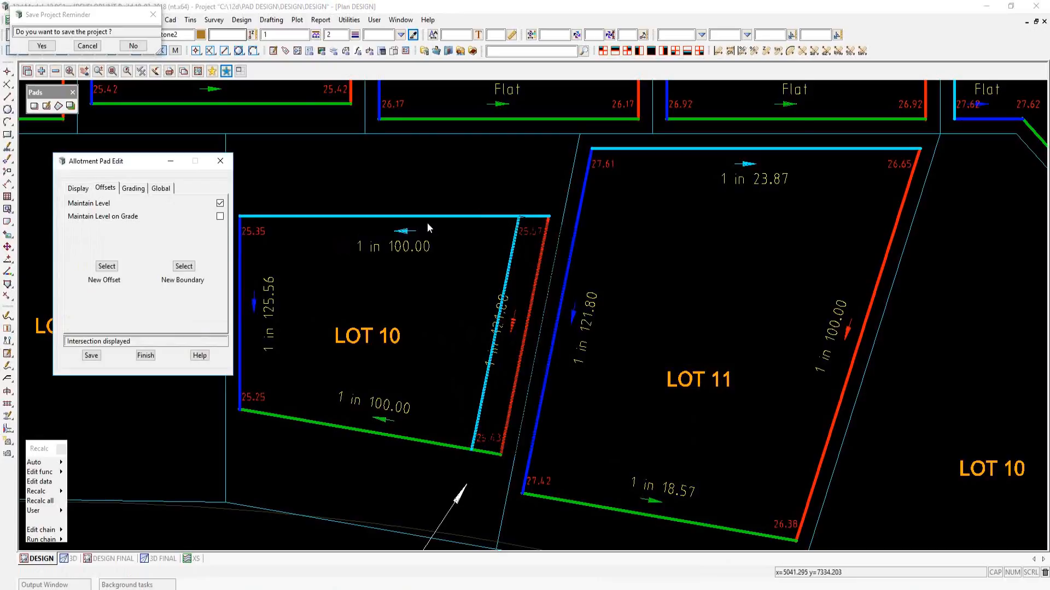
click(220, 216)
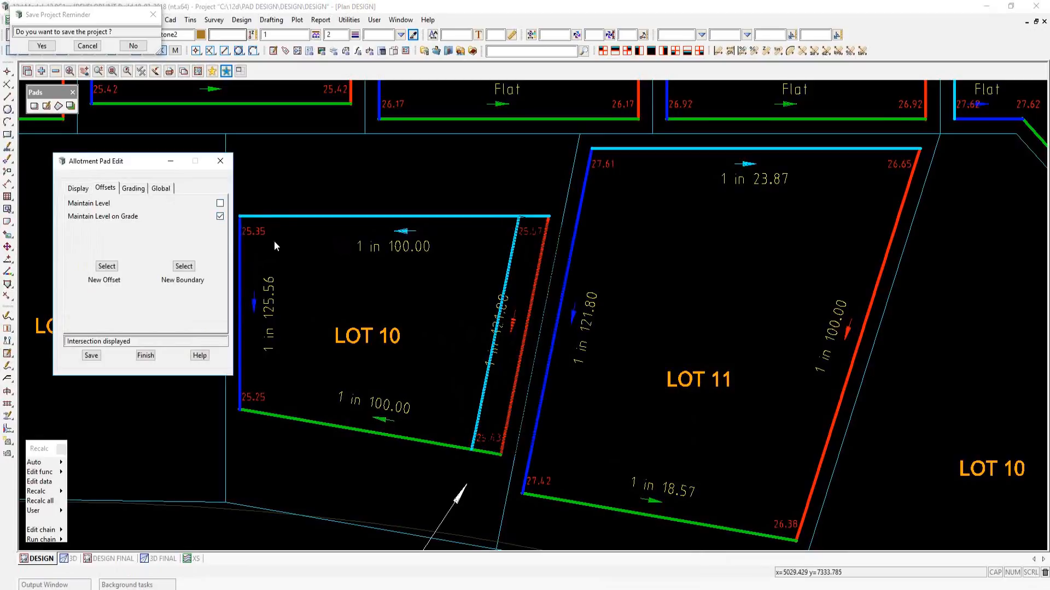
click(184, 266)
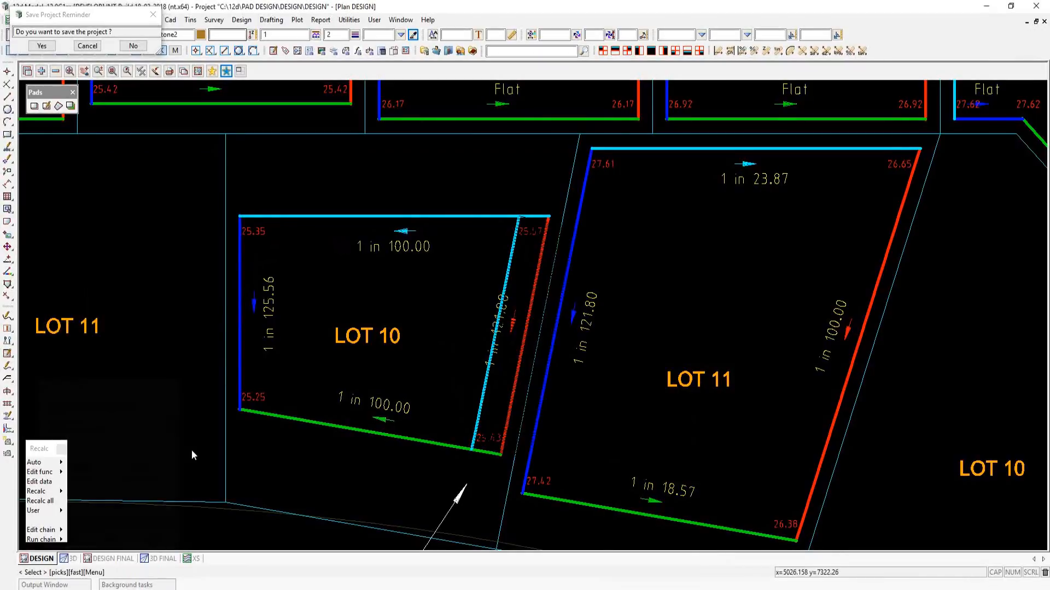
click(79, 556)
click(43, 558)
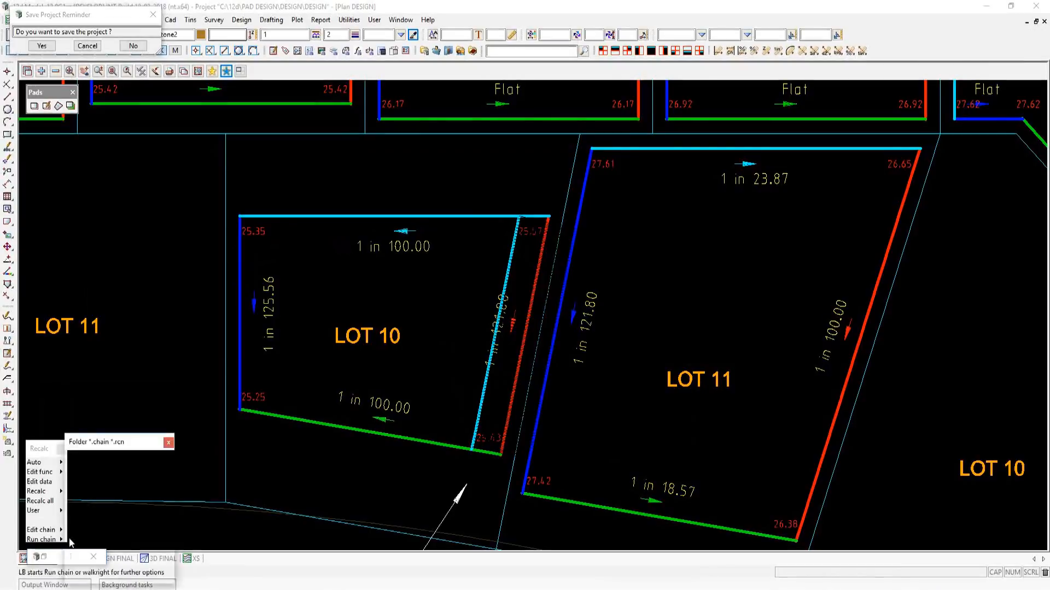
click(43, 557)
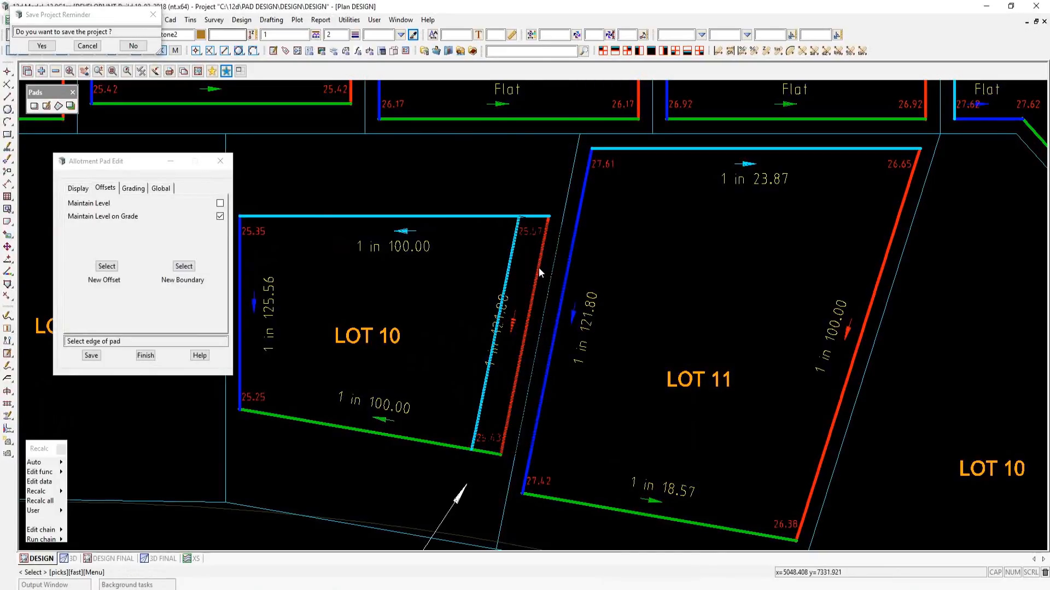
click(530, 300)
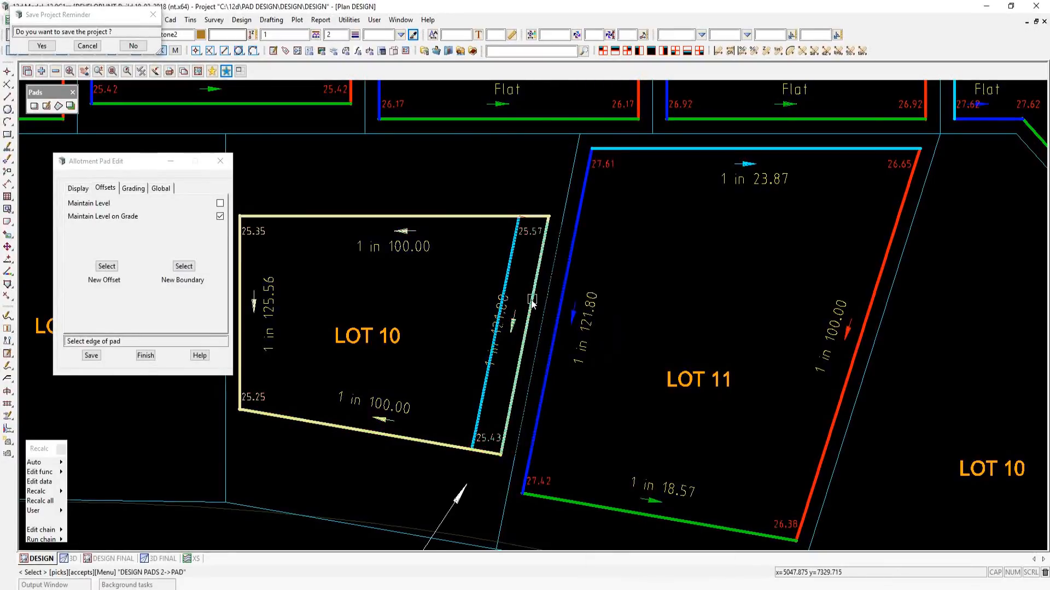
click(507, 273)
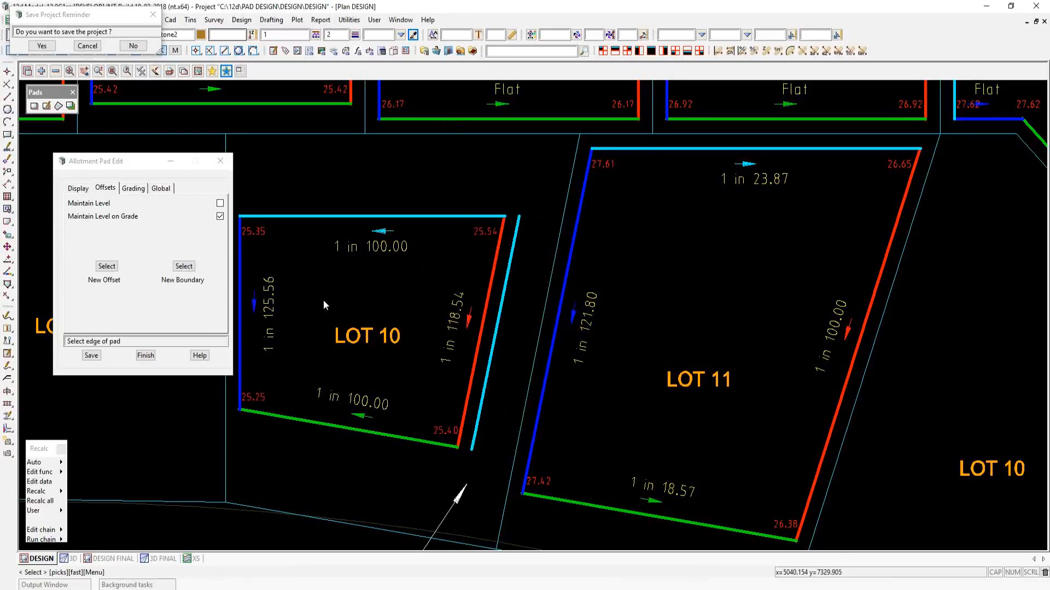
- Apply the new offset to the Lot 10 pad edge facing Lot 11, placing it on the batter intersection line, and finish Allotment Pad Edit
click(101, 267)
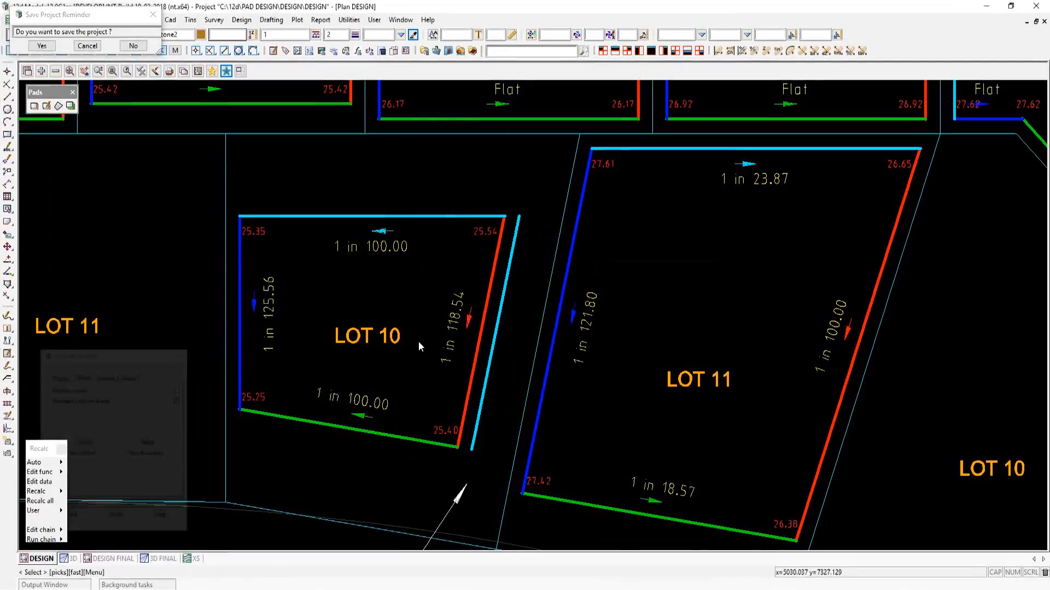
click(481, 323)
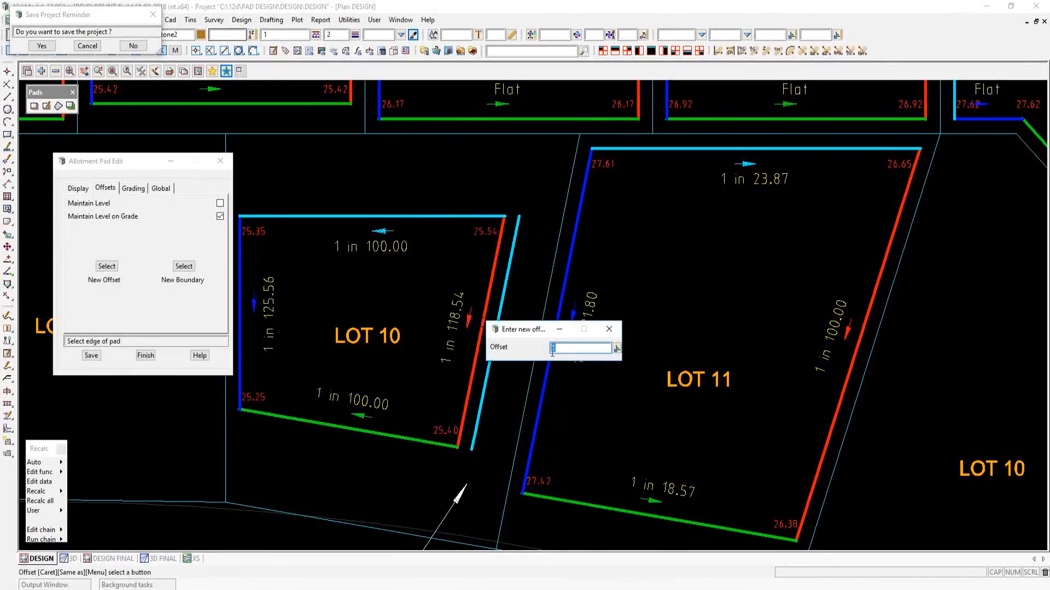
key(Return)
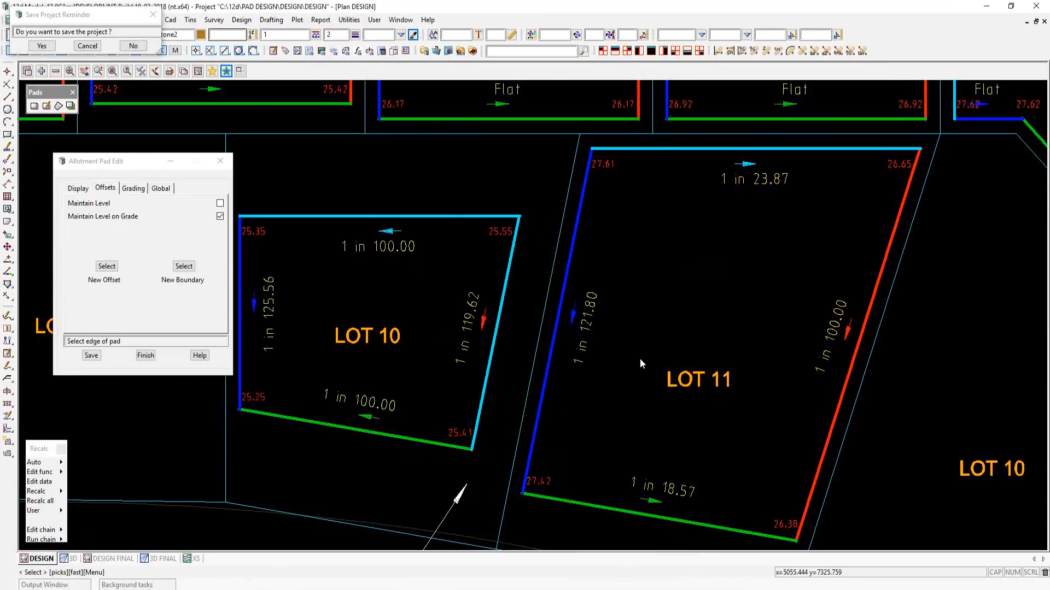
scroll(640, 359, down, 3)
scroll(504, 376, up, 2)
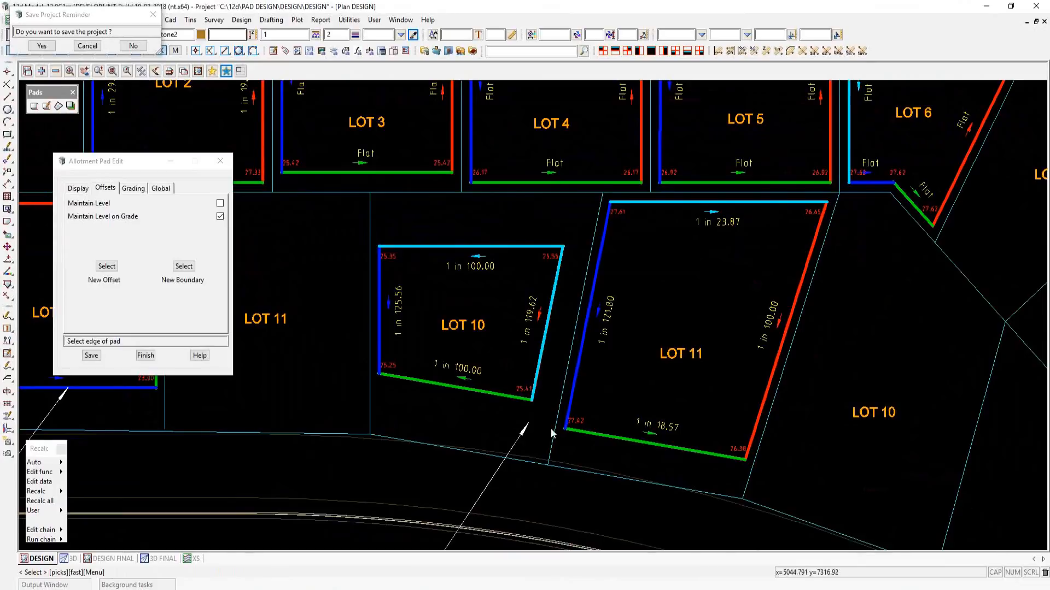
scroll(629, 362, down, 1)
scroll(628, 362, down, 3)
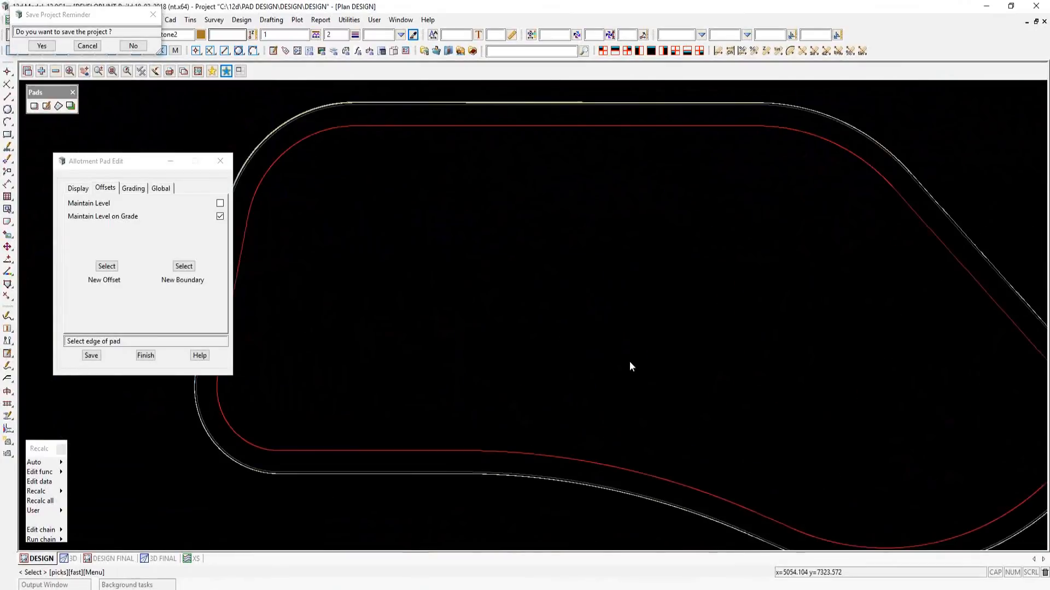
scroll(738, 380, up, 1)
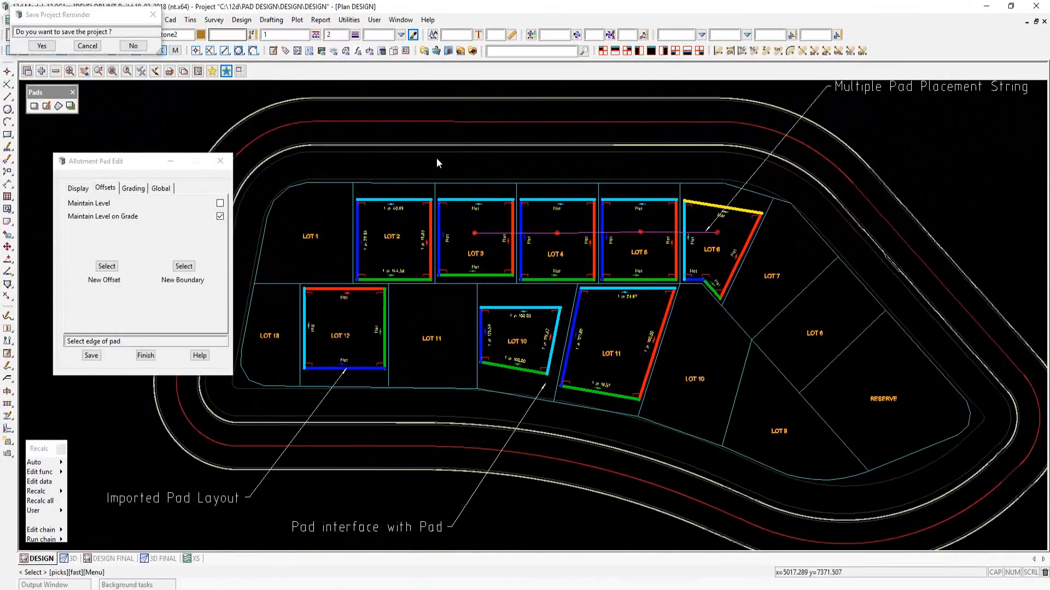
click(145, 355)
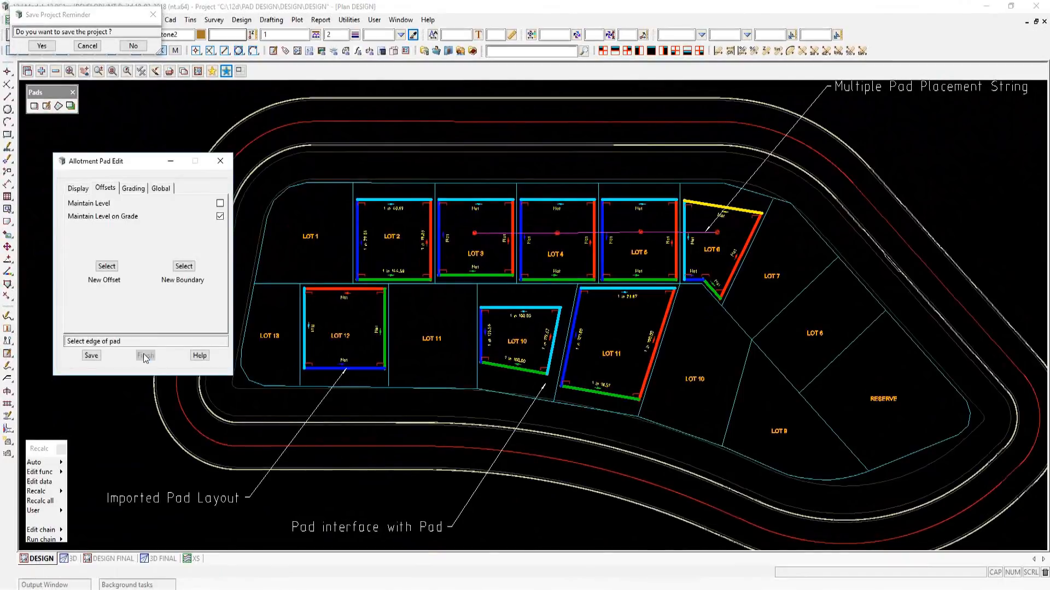
- Switch to the 3D FINAL perspective view, cancel the project save reminder, and bring up the view's Visualisation commands
click(159, 562)
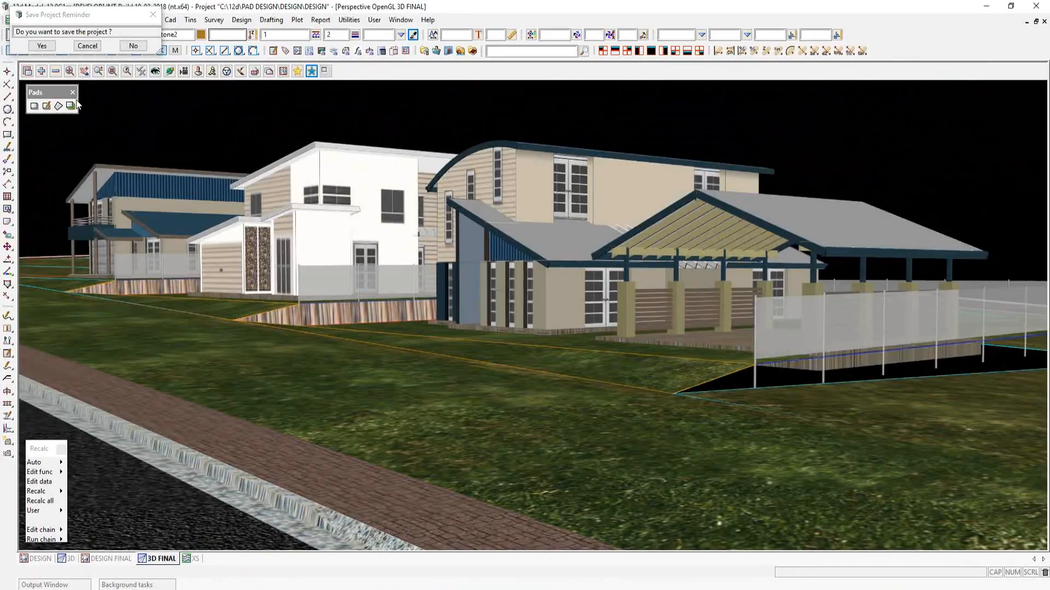
click(87, 46)
click(92, 20)
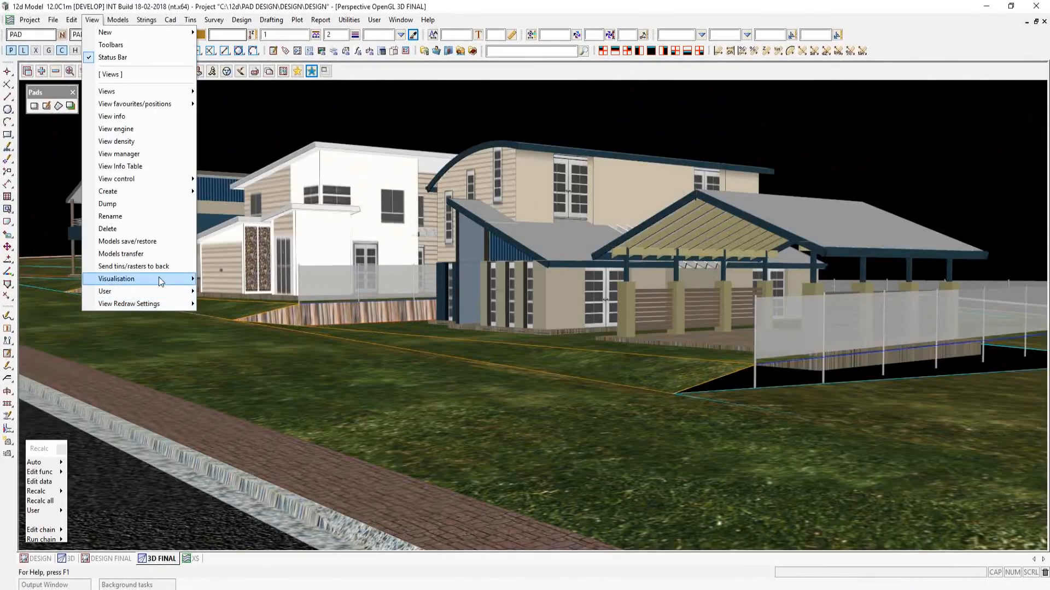
mouse_move(160, 279)
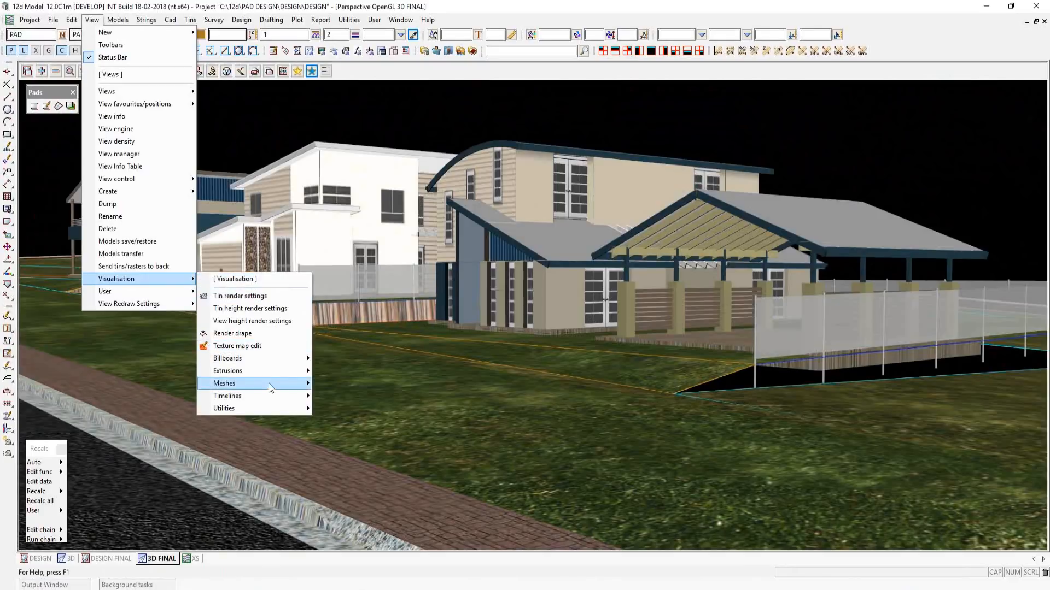
mouse_move(272, 383)
mouse_move(272, 408)
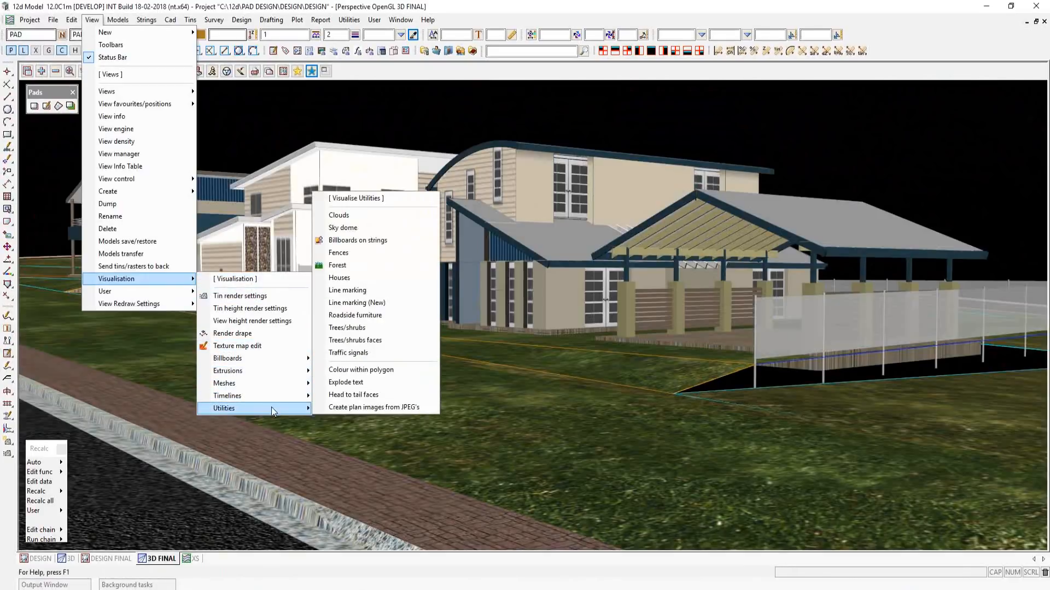
click(335, 277)
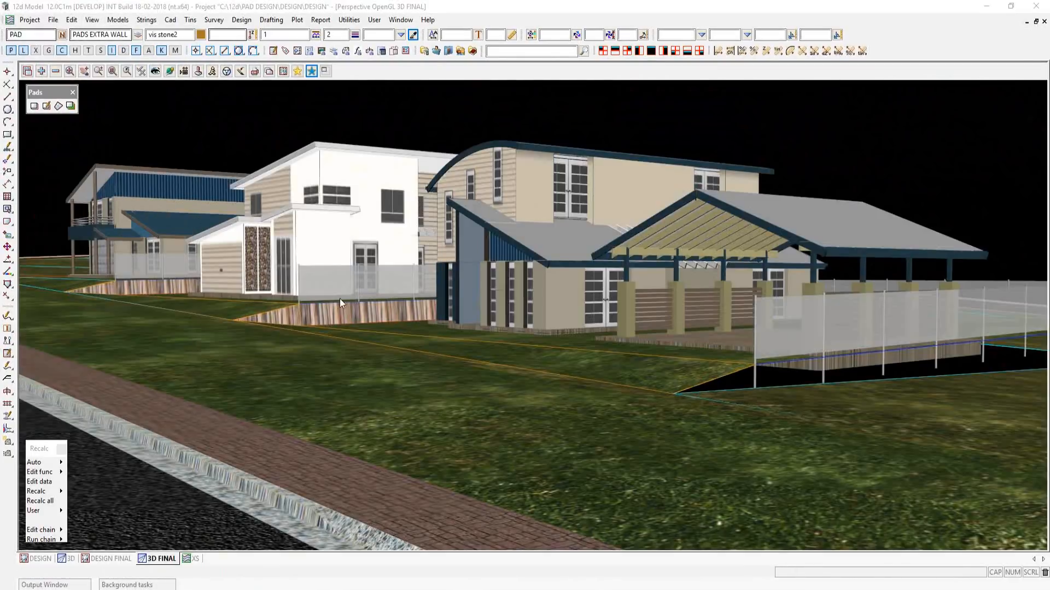
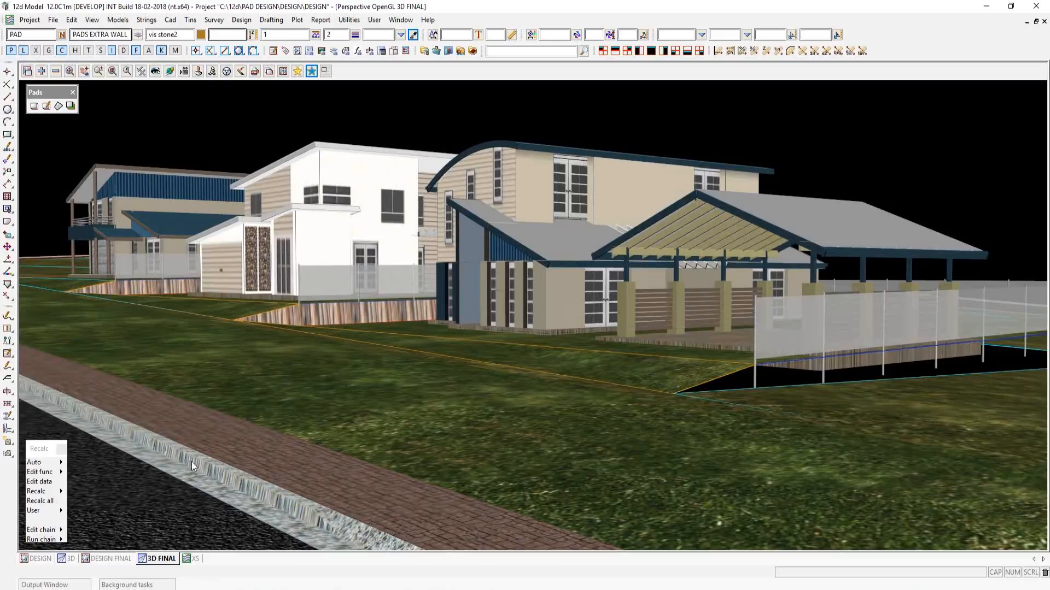
- Open the allotment pad editor in the DESIGN FINAL plan view, with the pads of lots 3 to 5 in view
click(110, 560)
scroll(364, 198, up, 1)
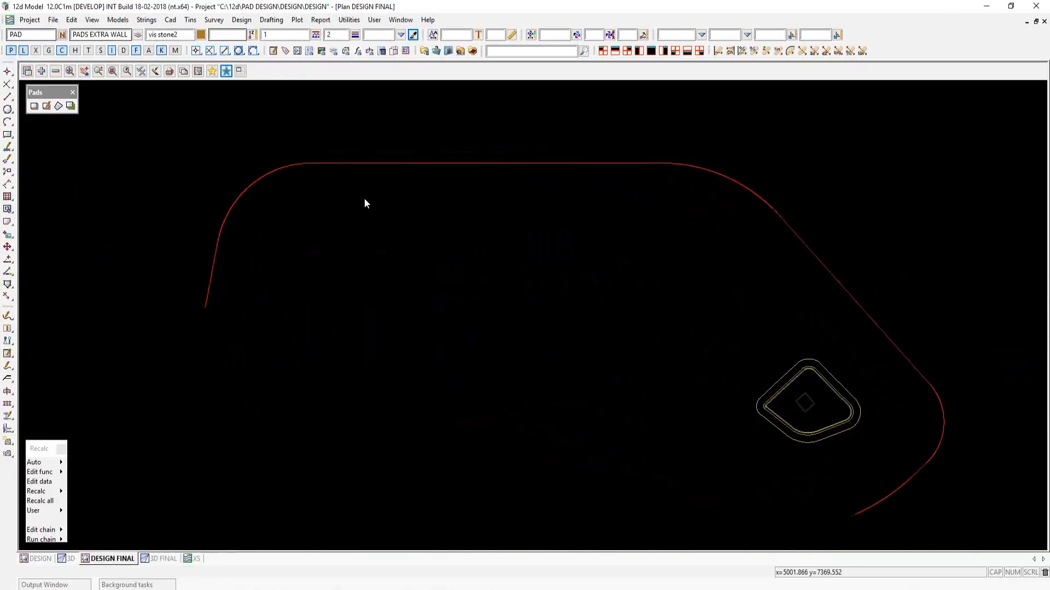
scroll(364, 203, up, 3)
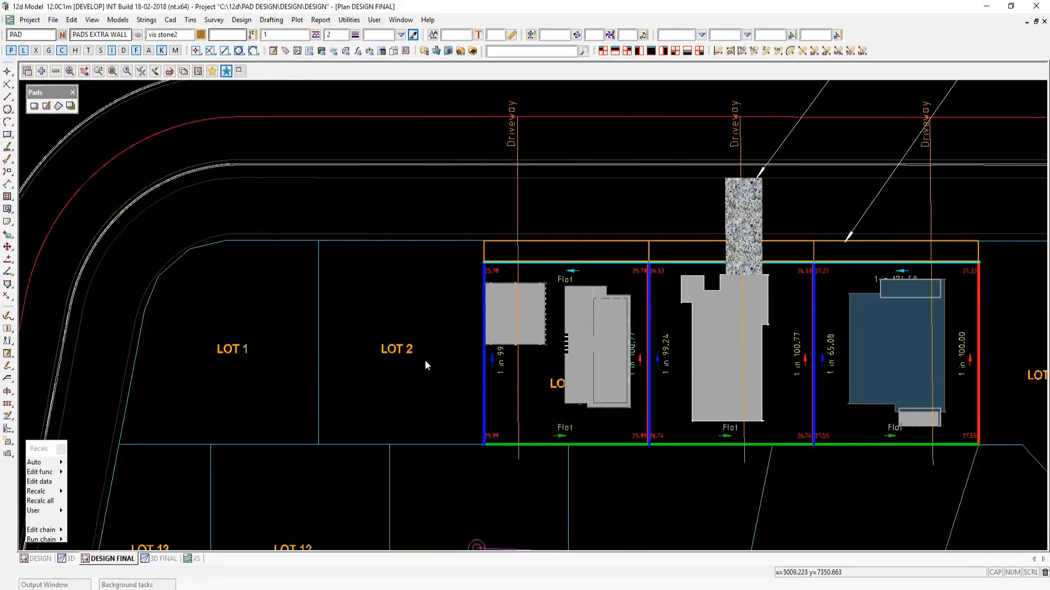
scroll(425, 359, down, 3)
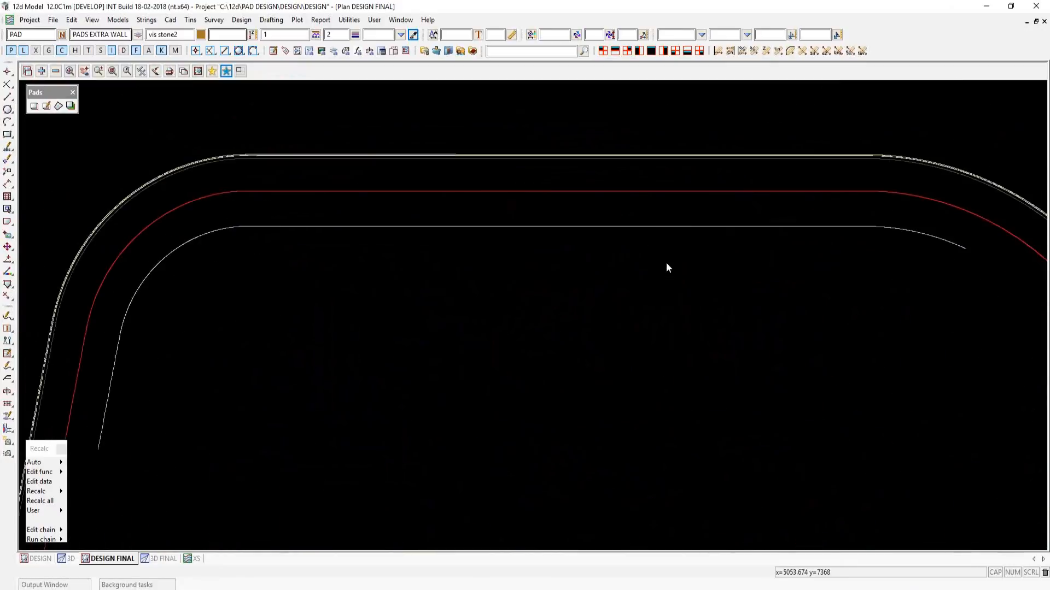
scroll(666, 263, up, 4)
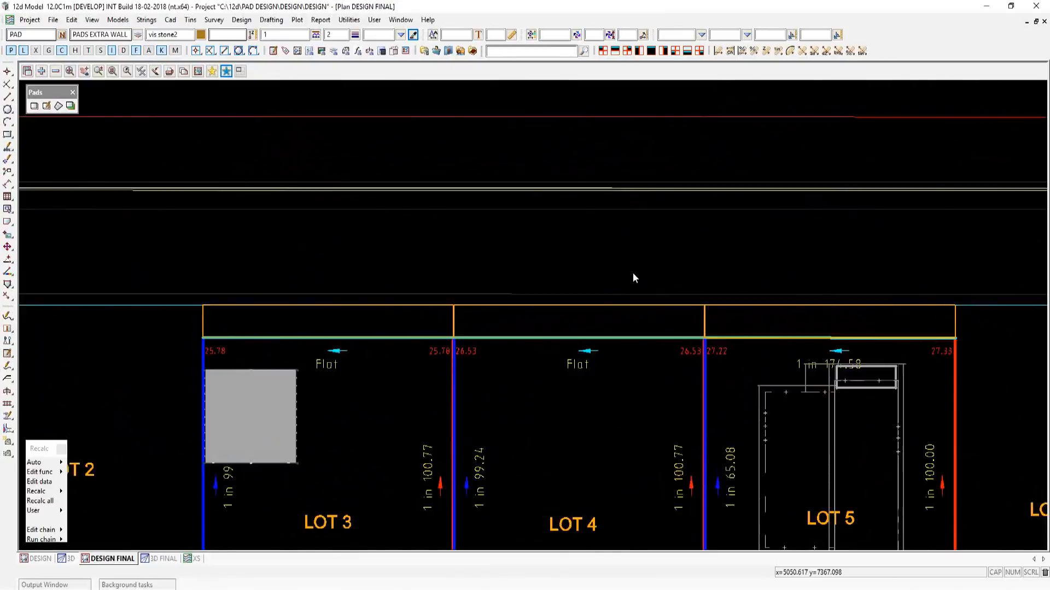
scroll(632, 272, up, 1)
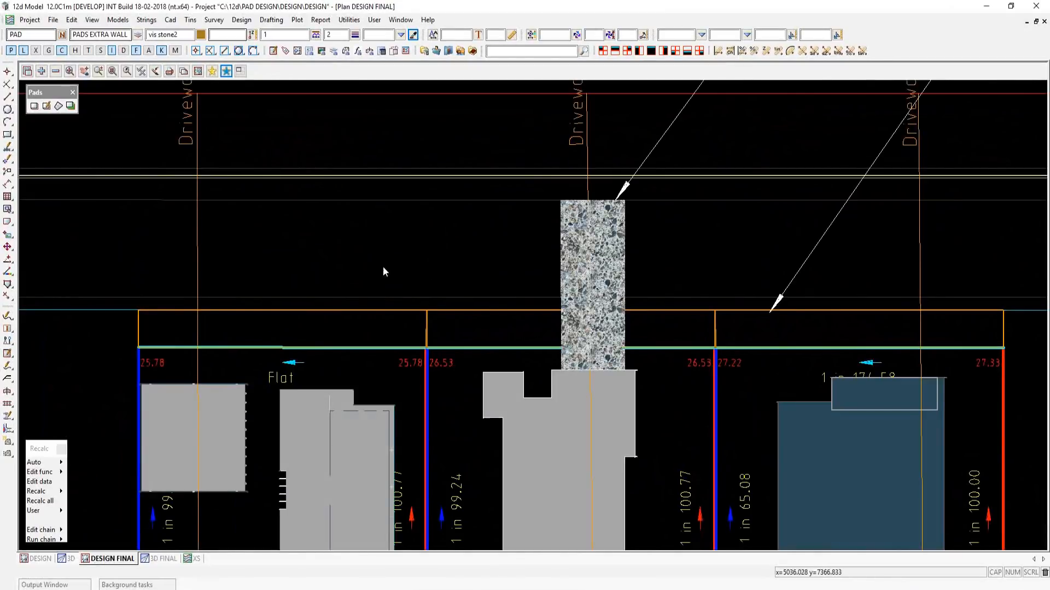
click(46, 105)
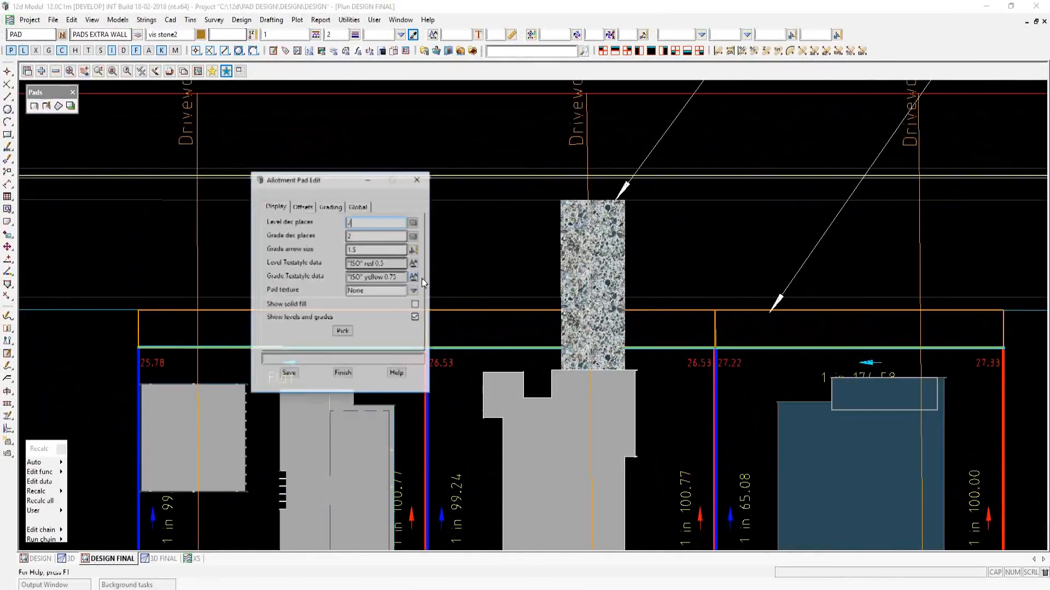
drag(336, 180, 164, 141)
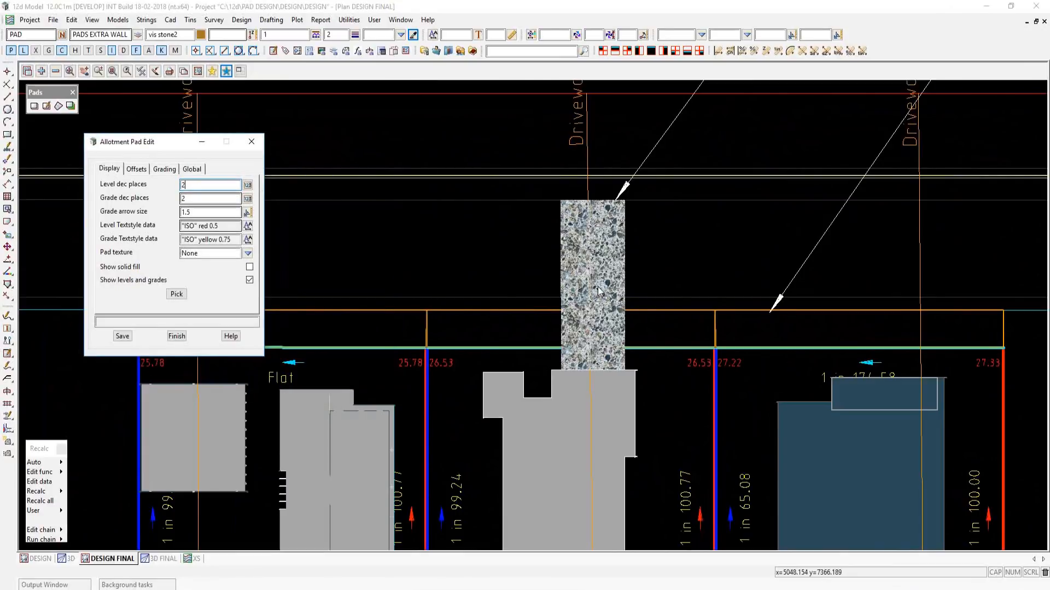
- Apply the pad texture None to the Lot 4 driveway pad
scroll(601, 288, up, 1)
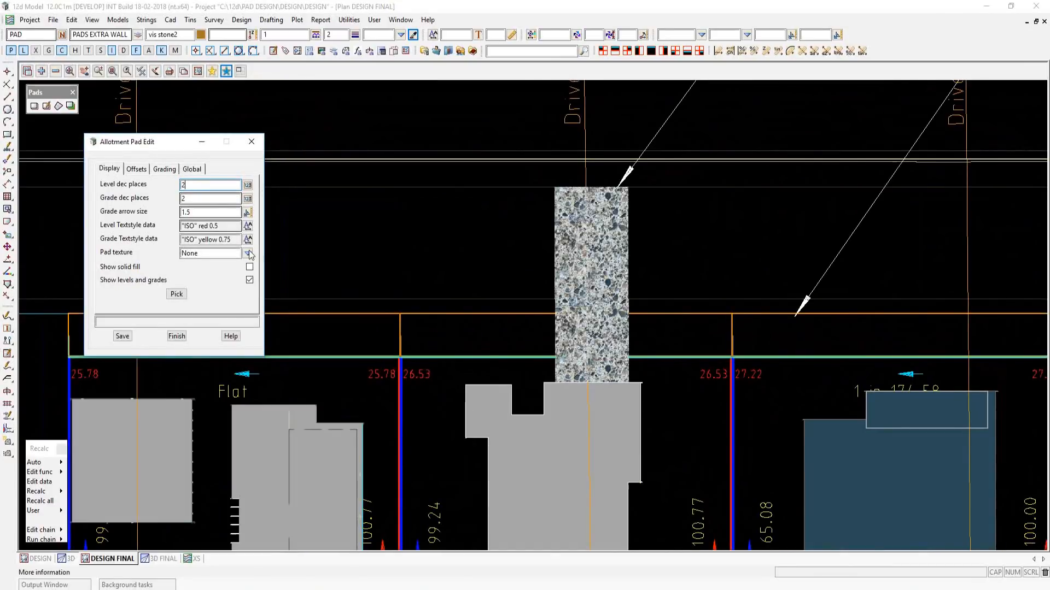
click(248, 253)
click(276, 276)
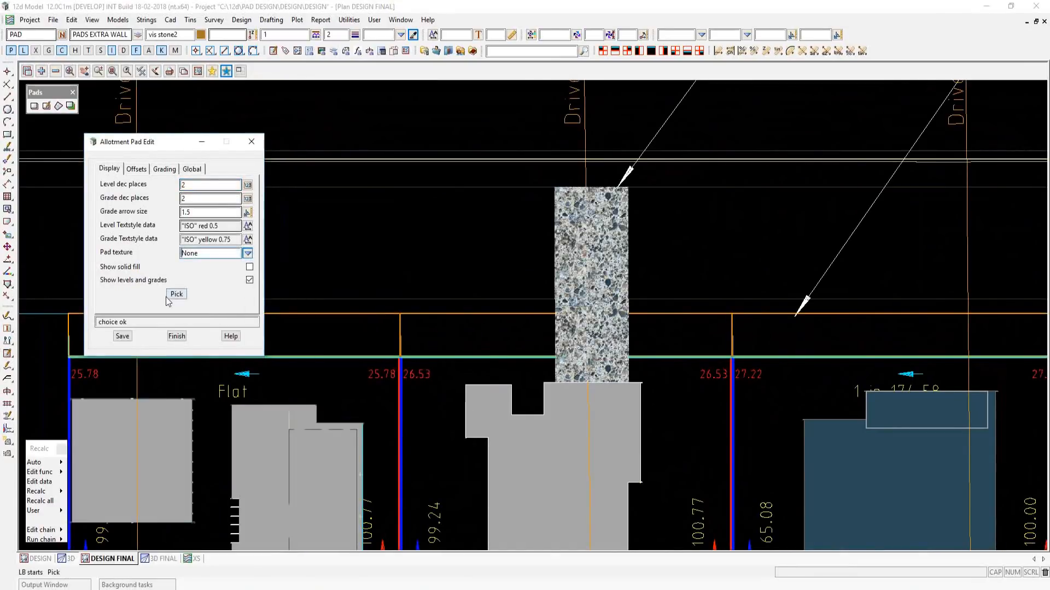
click(174, 295)
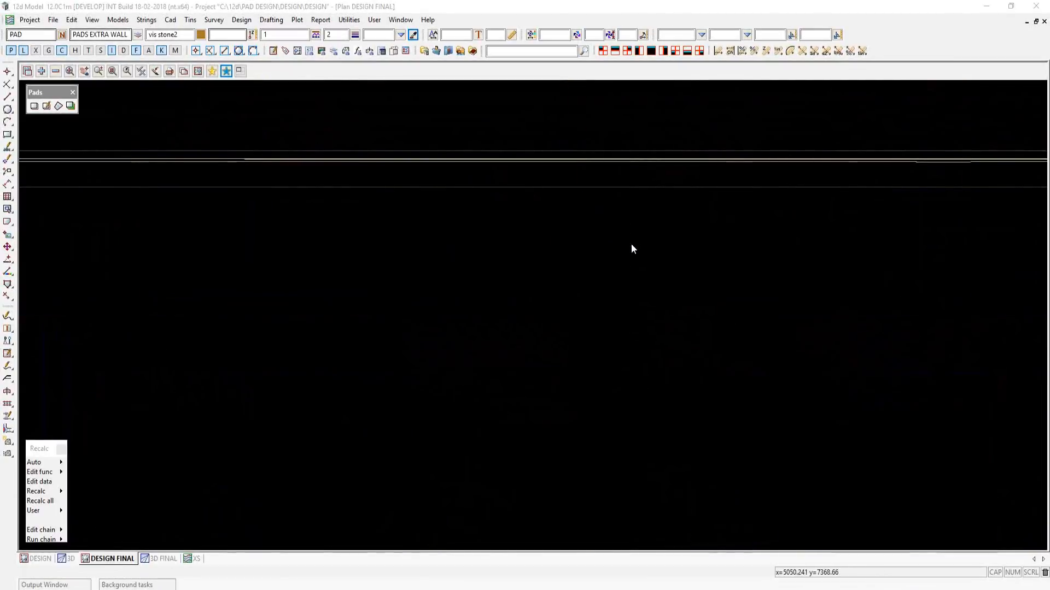
click(631, 243)
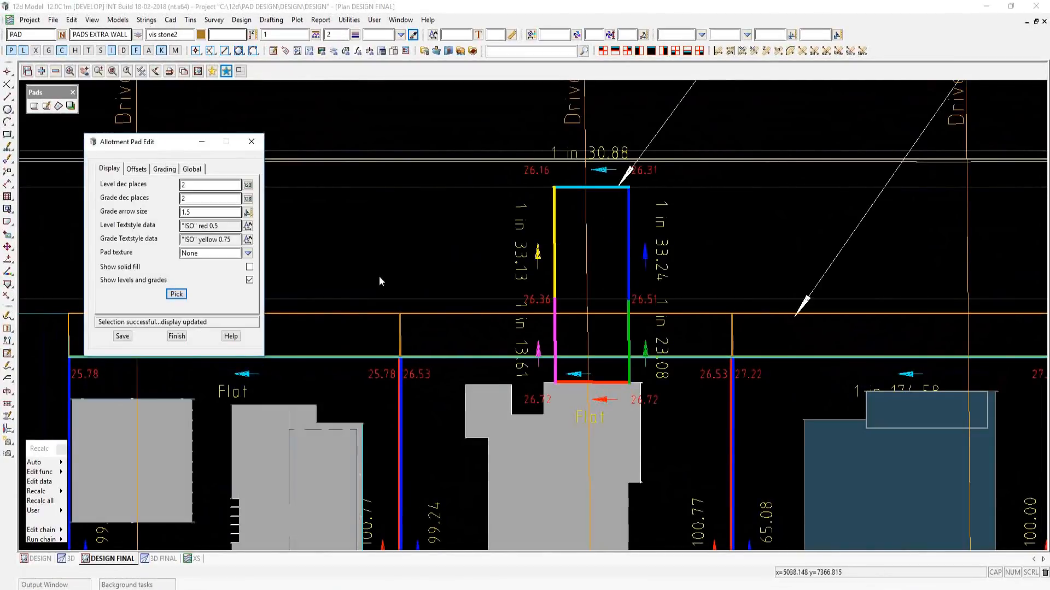
- Apply the 12d_concrete1 texture to the Lot 4 driveway pad with levels and grades shown, and finish editing
click(248, 253)
click(282, 352)
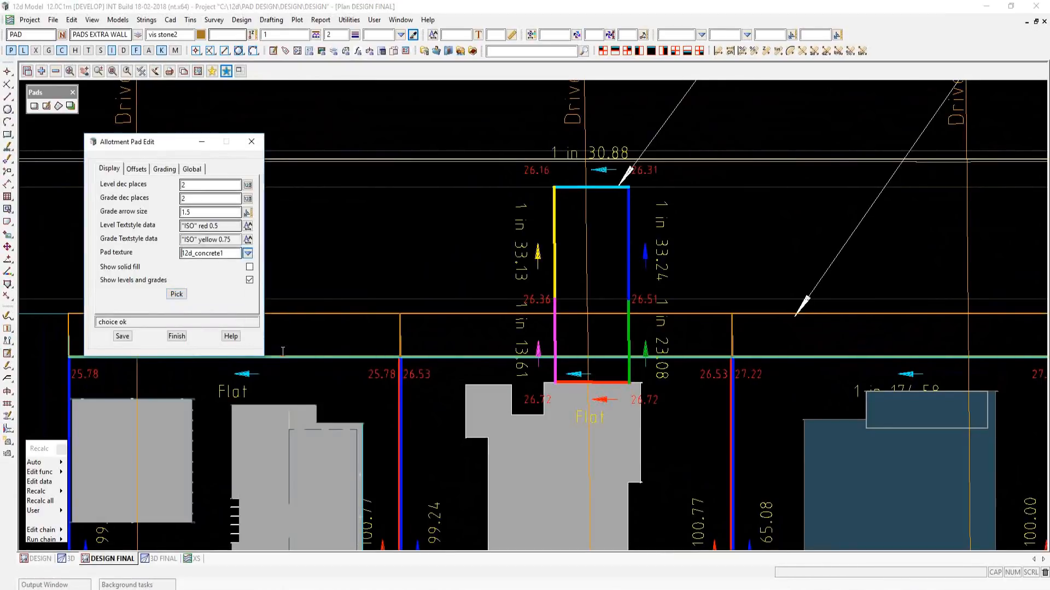
click(176, 293)
click(628, 245)
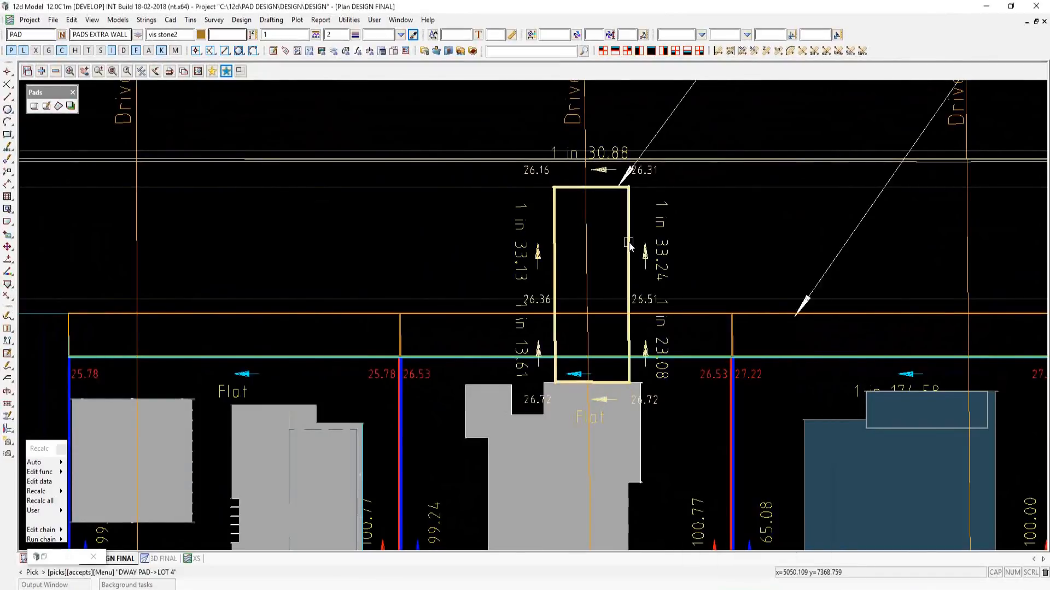
middle_click(629, 244)
scroll(710, 249, down, 1)
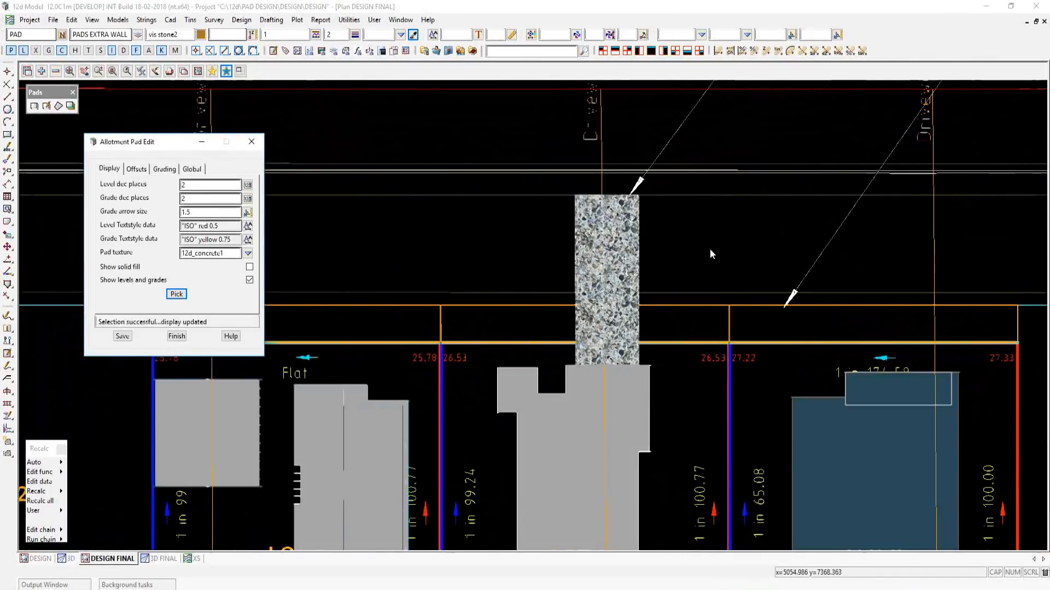
scroll(709, 250, down, 4)
click(176, 336)
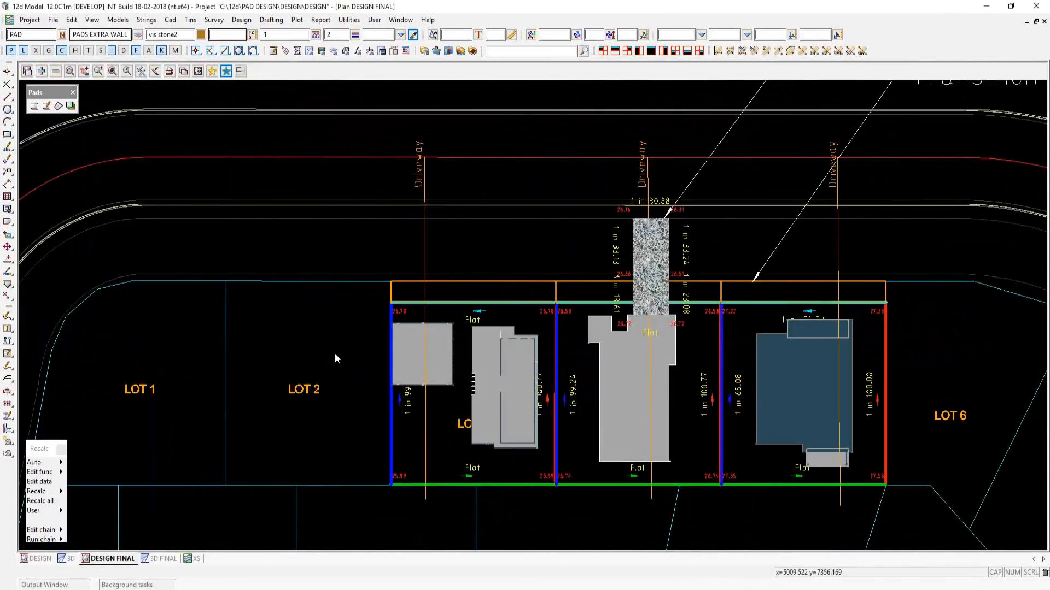
- Start creating an allotment pad and take the LOT LAYOUT model from the Lot 1 and Lot 2 boundary as boundary source
scroll(306, 383, down, 3)
scroll(245, 423, up, 3)
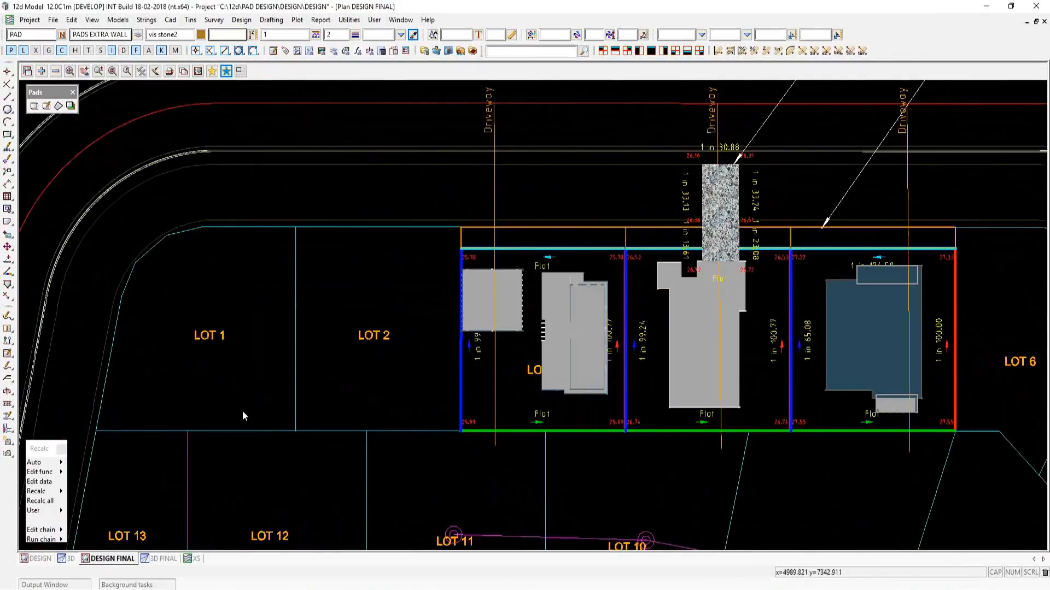
scroll(244, 417, up, 2)
click(33, 105)
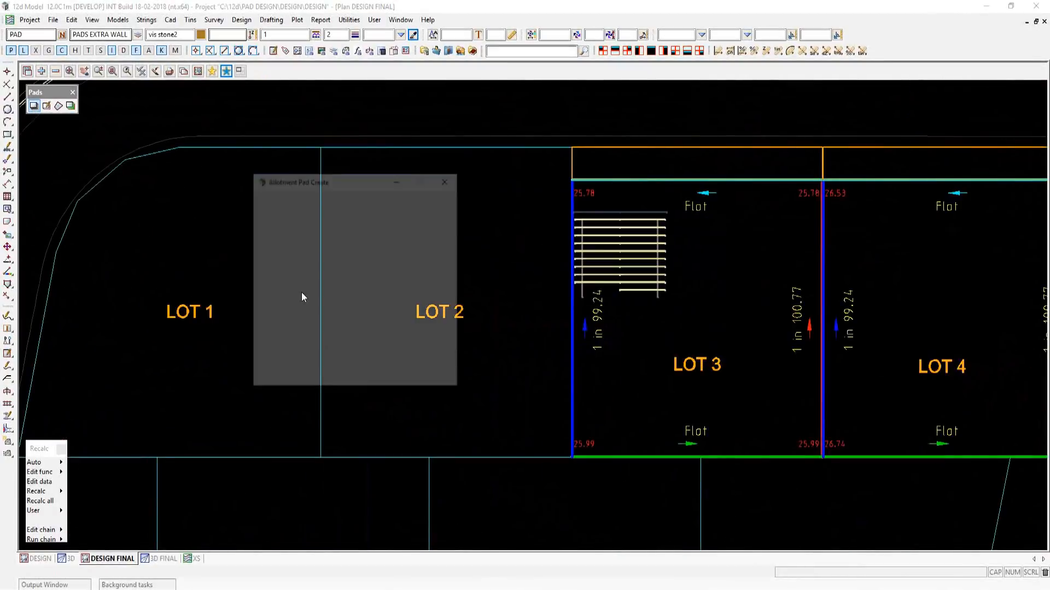
drag(280, 185, 85, 174)
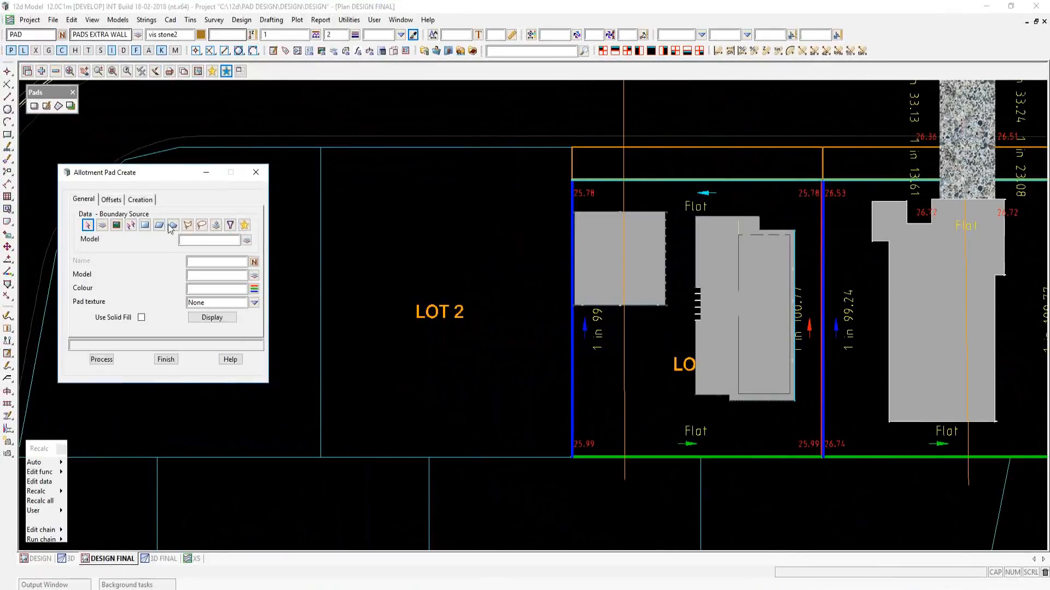
click(172, 226)
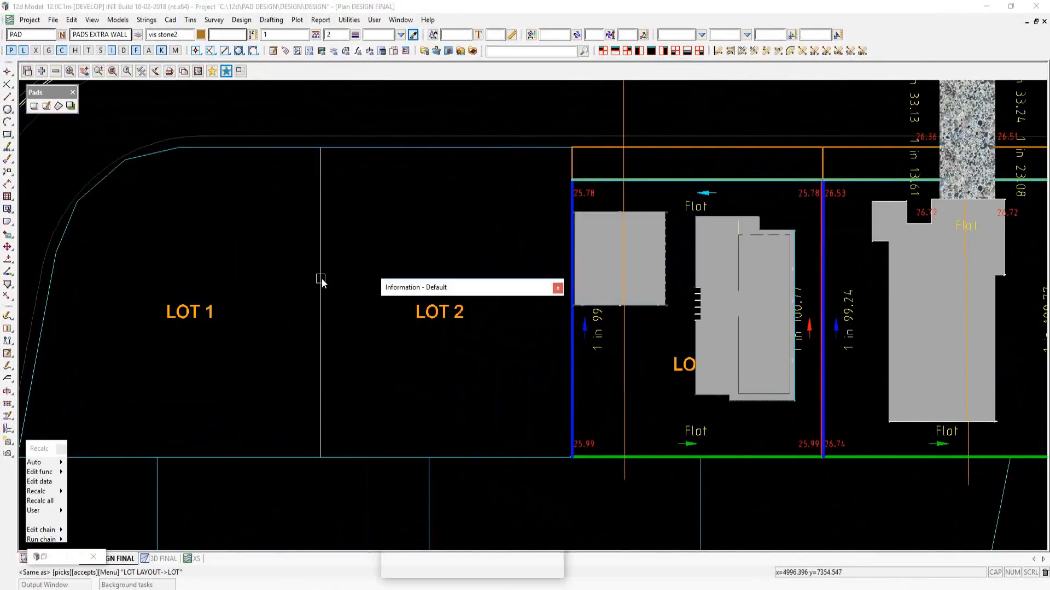
click(321, 280)
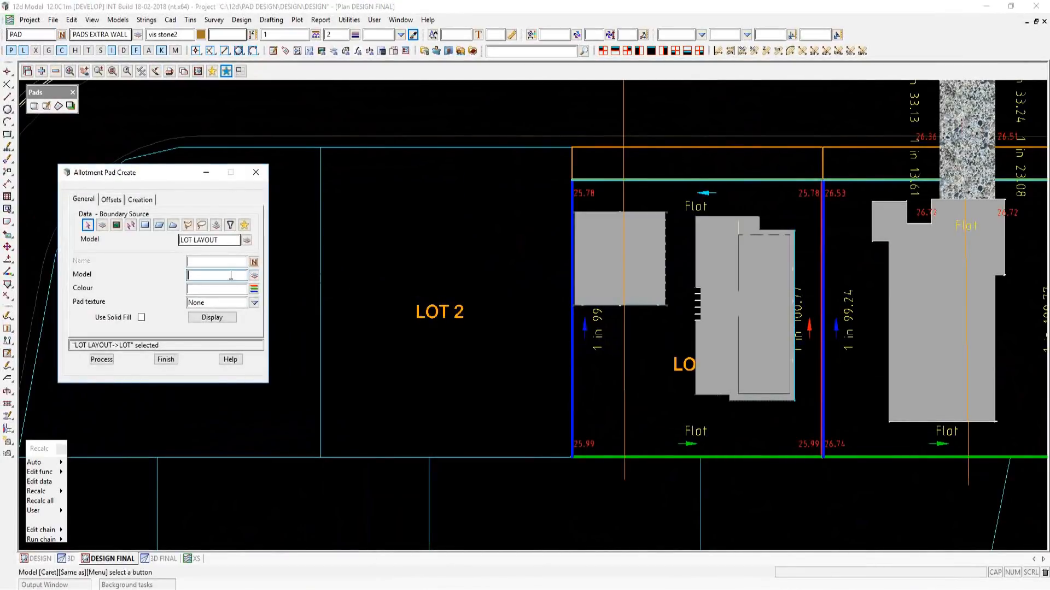
- Give the new pad the DESIGN PADS FINAL model from the existing Lot 3 pad, the colour cyan and the name 2
middle_click(230, 275)
click(575, 350)
middle_click(576, 349)
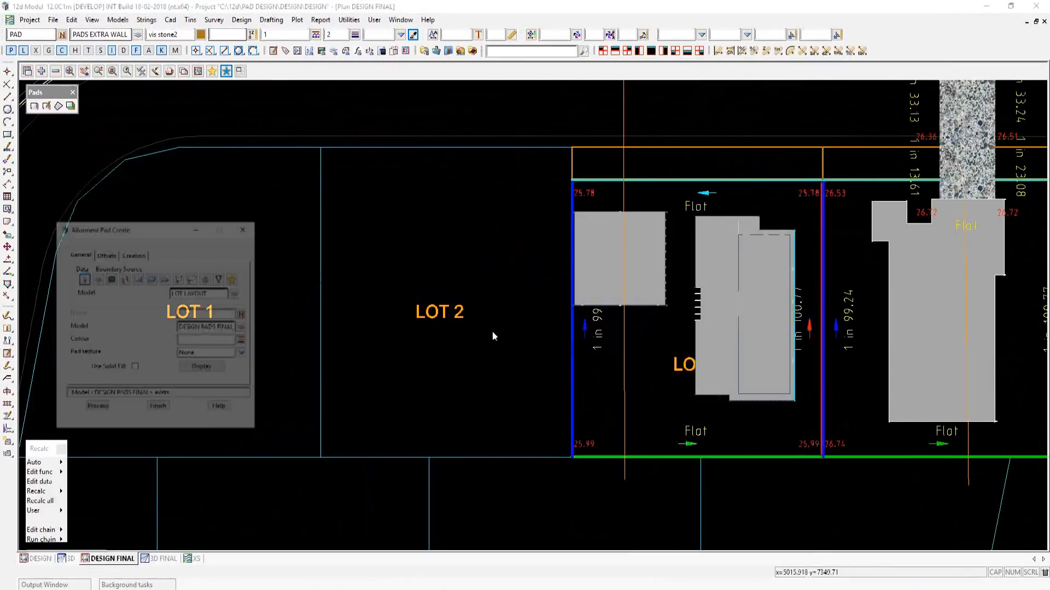
click(254, 288)
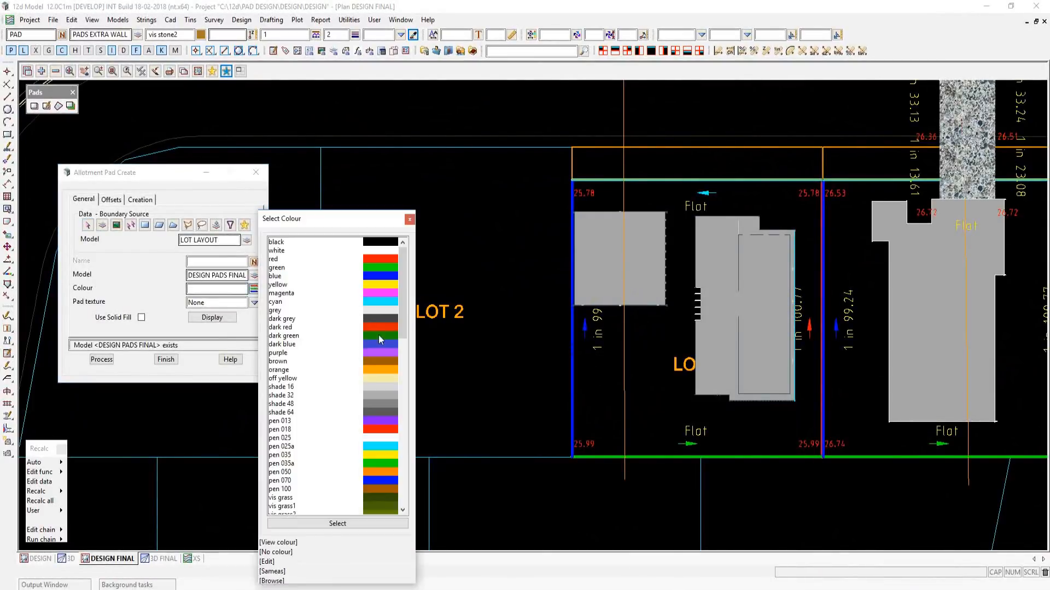
double_click(339, 302)
click(208, 263)
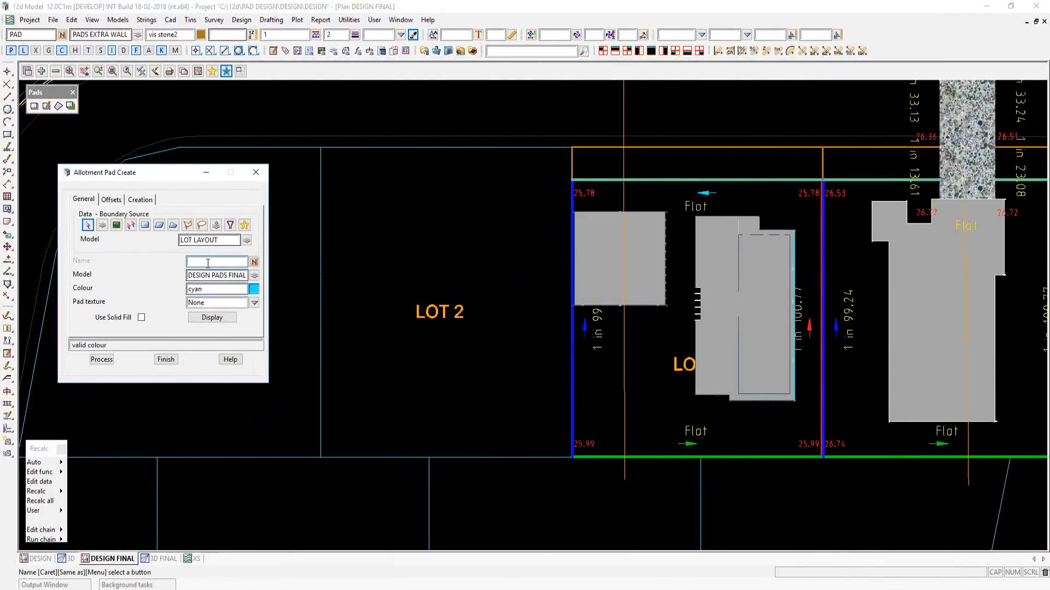
text(2)
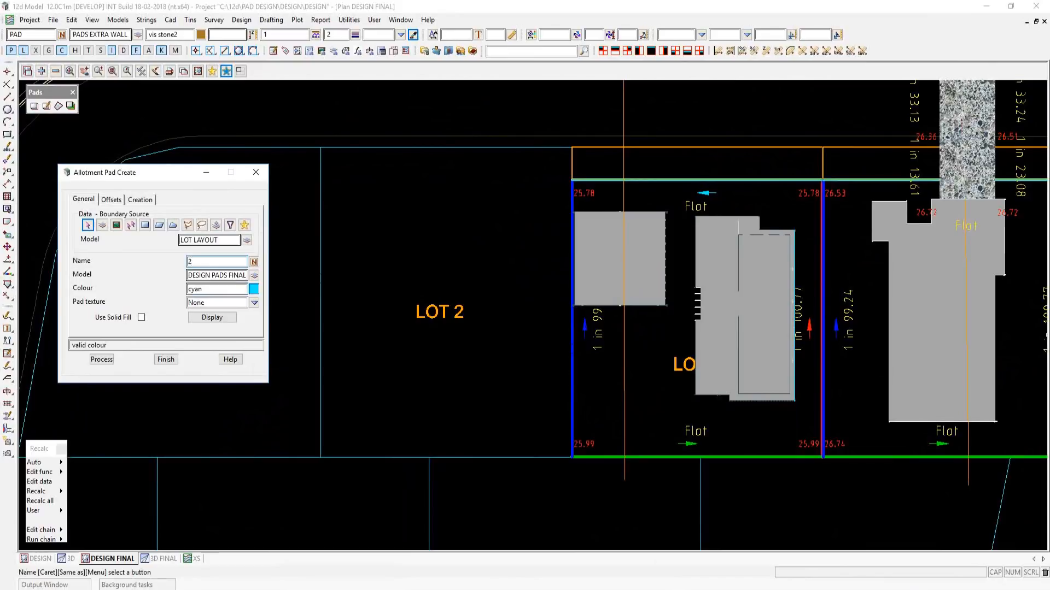
- Set the pad's global offset to 0.05 and offset Lot 2's road frontage segment by 2.5
click(111, 199)
click(203, 215)
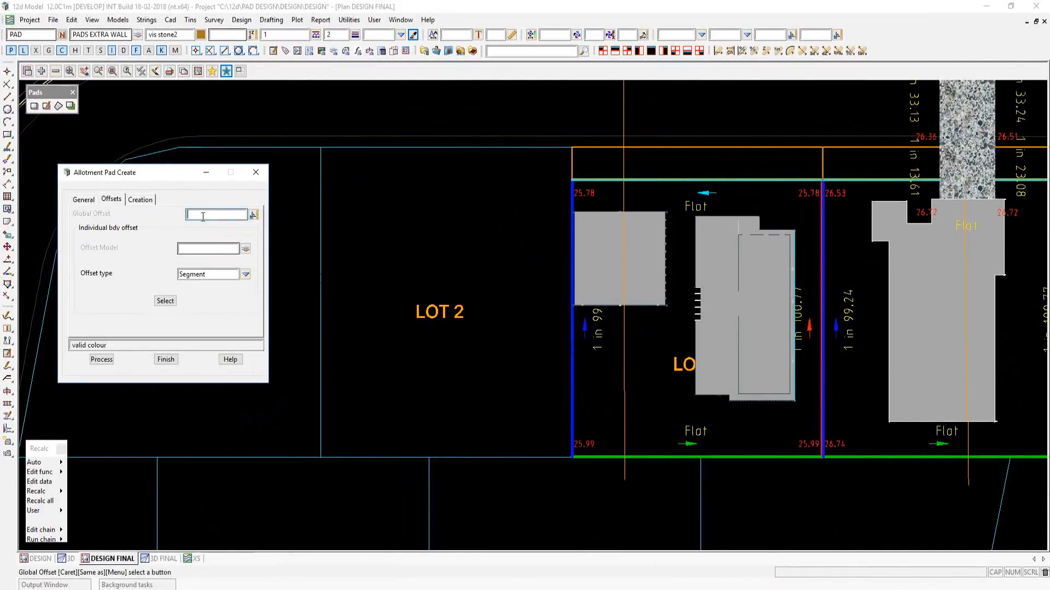
text(0.05)
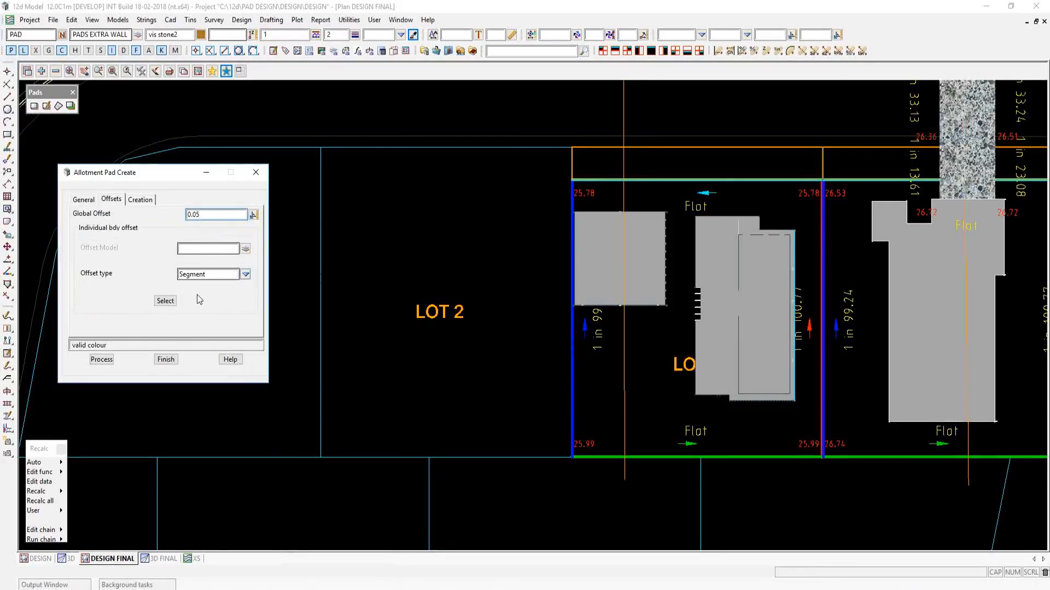
click(165, 302)
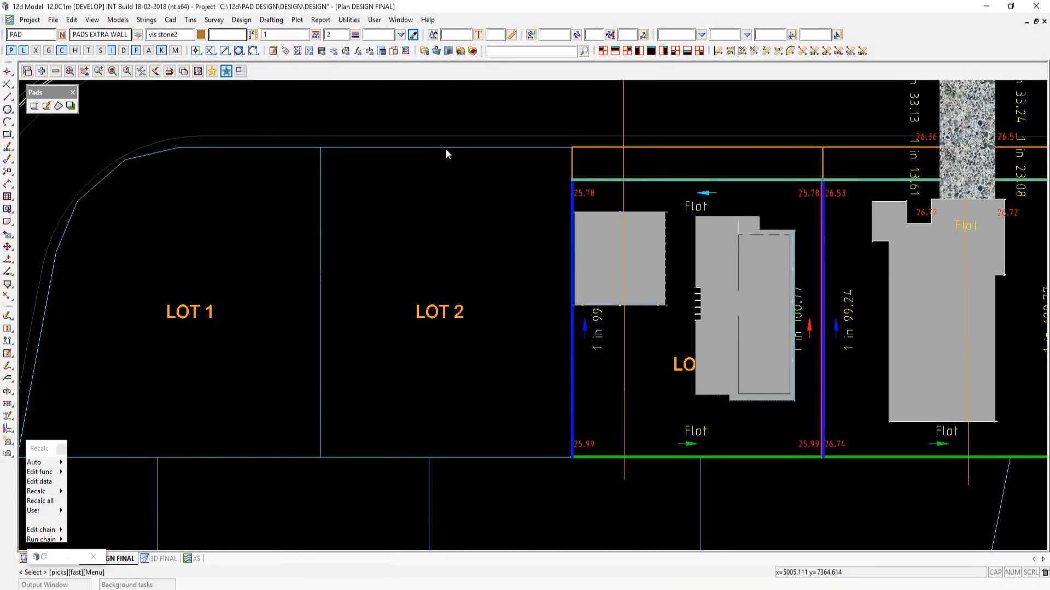
right_click(517, 150)
click(543, 177)
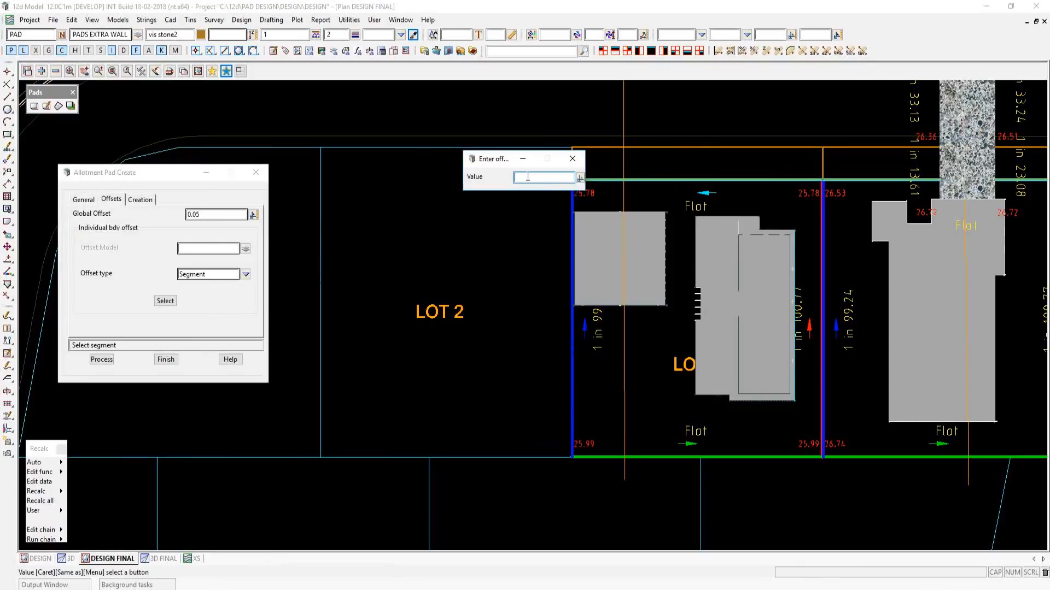
text(2.5)
key(Return)
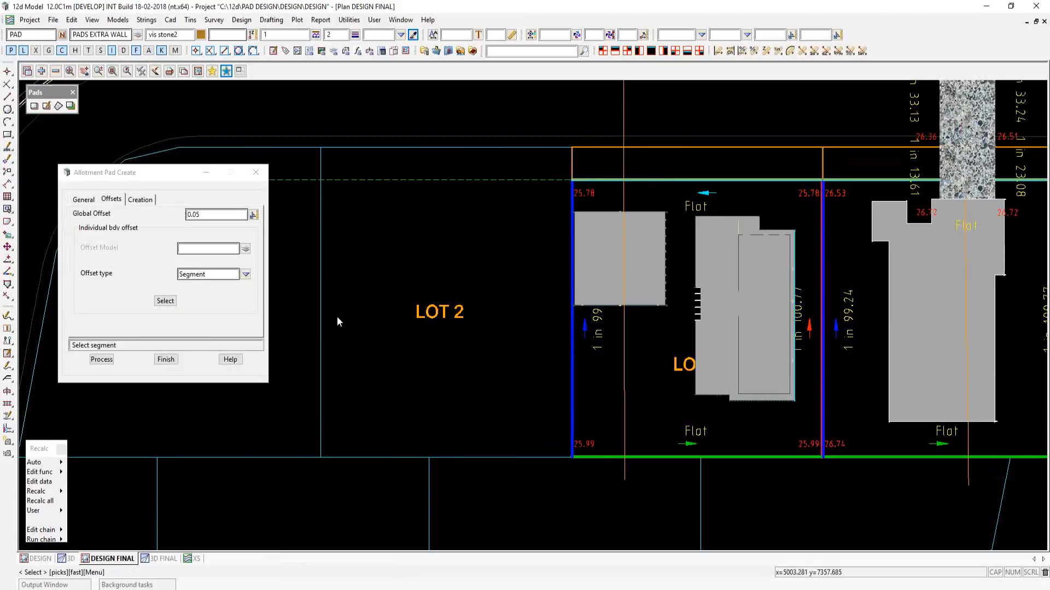
- Set the new pad's level type to Use Tin level with the FINAL SURFACE tin
click(139, 201)
click(252, 216)
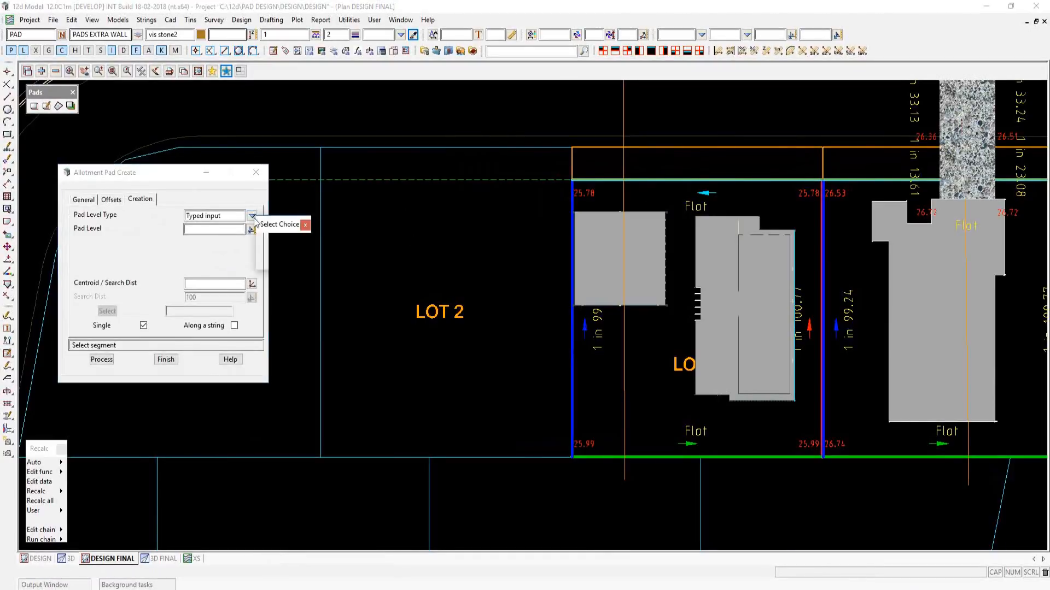
click(276, 245)
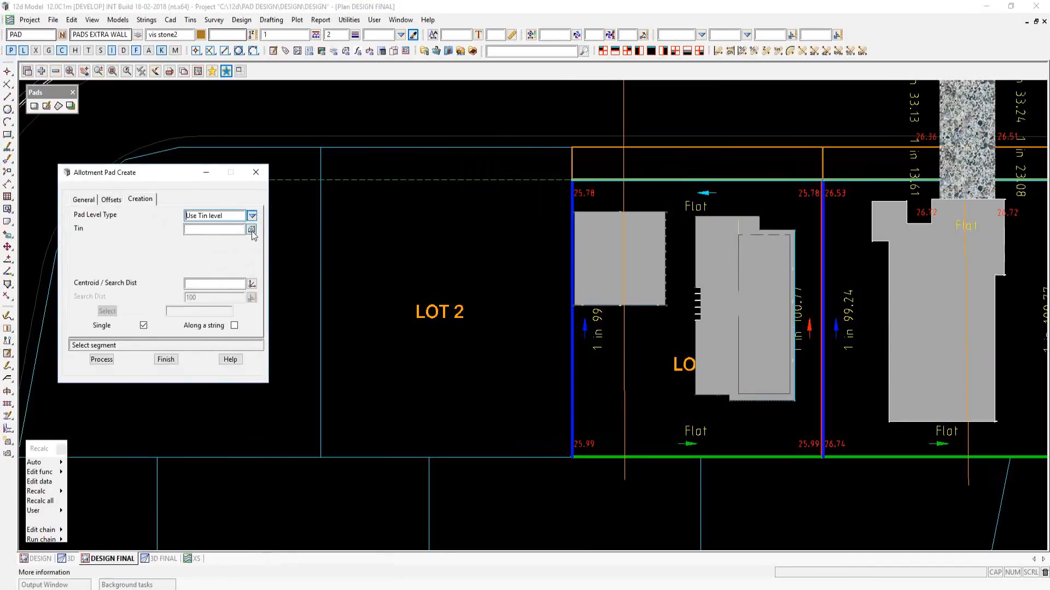
click(252, 230)
click(298, 255)
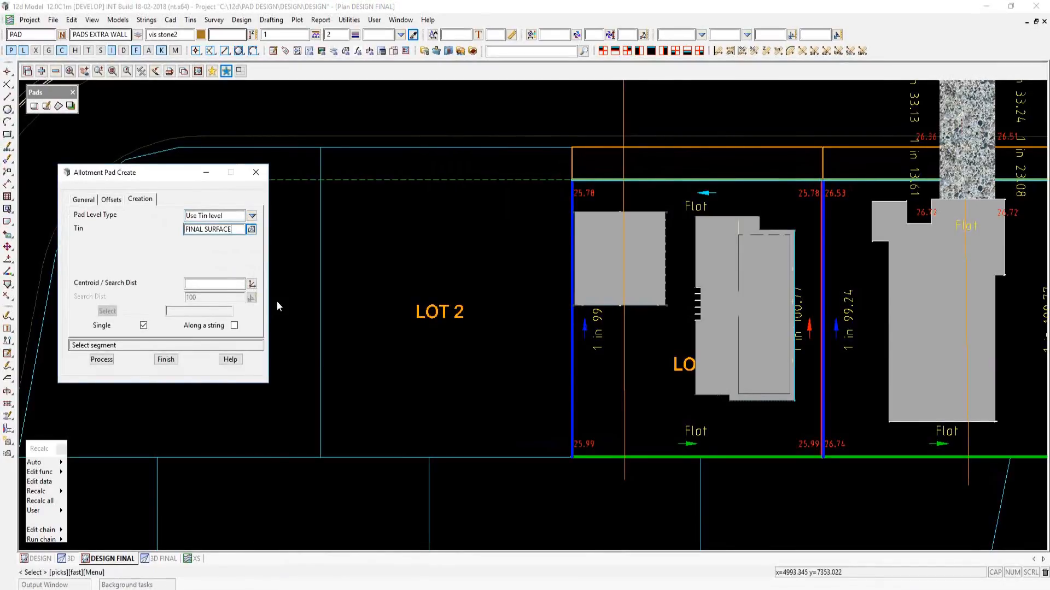
- Pick the pad centroid inside Lot 2 with a search distance of about 17, process the pad and finish the creation
click(251, 284)
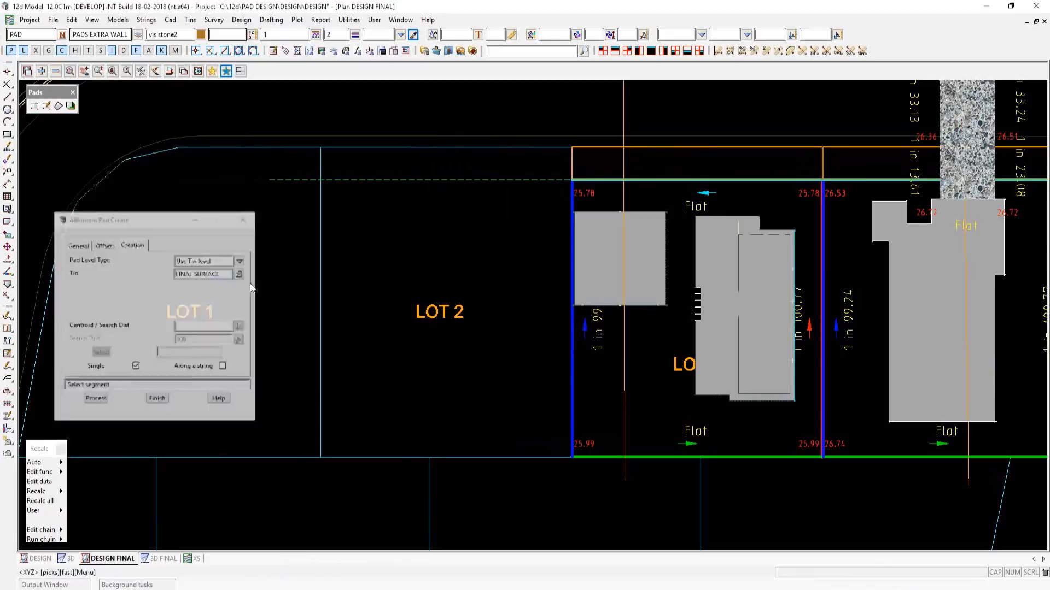
click(447, 308)
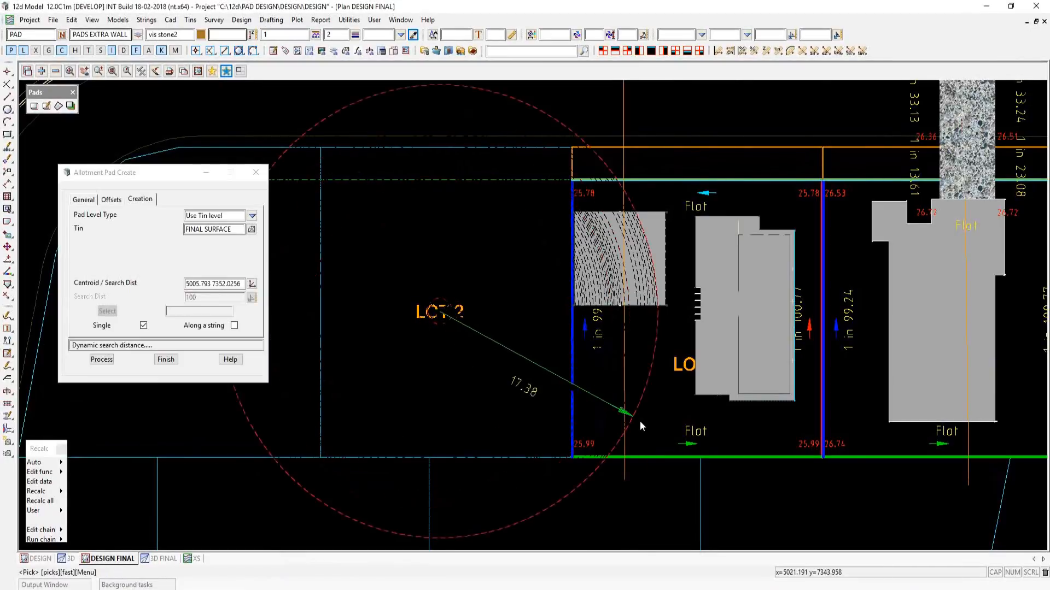
click(647, 422)
click(104, 362)
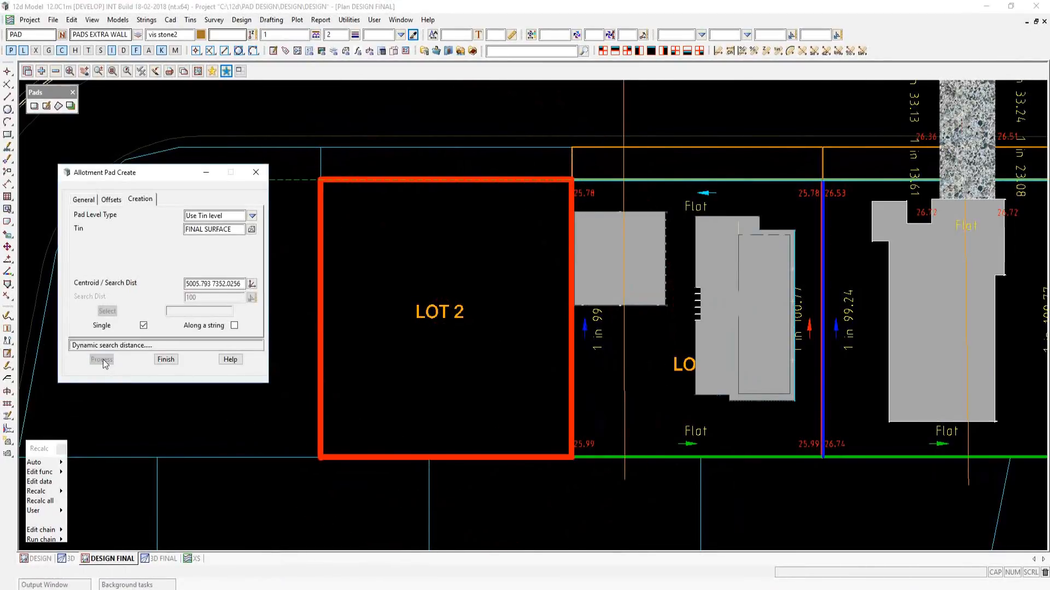
click(166, 359)
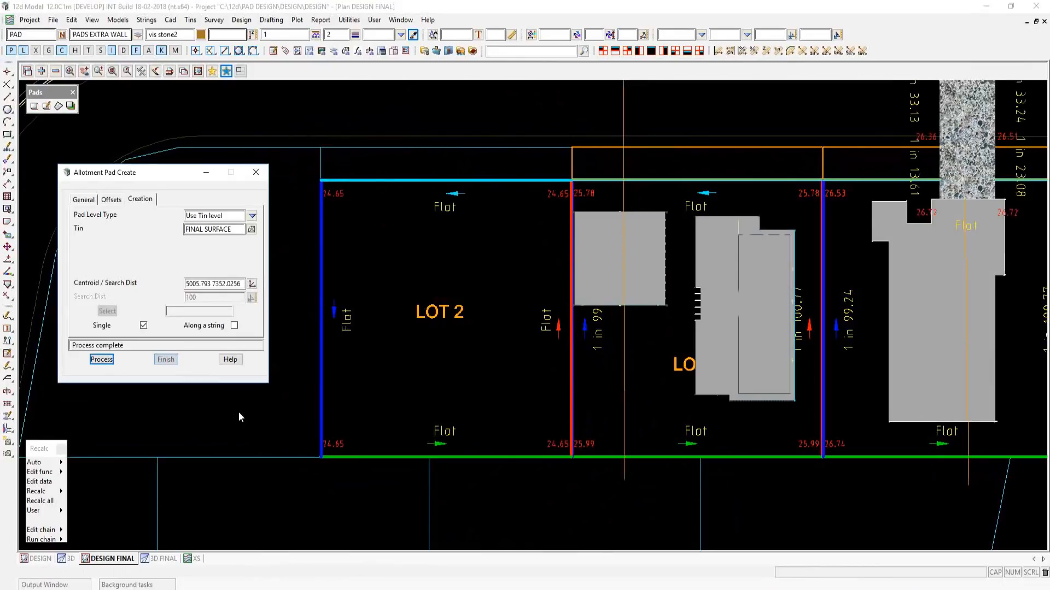
- View the houses in the 3D FINAL perspective from the saved positions NEW PAD and NORTH VIEW
click(164, 559)
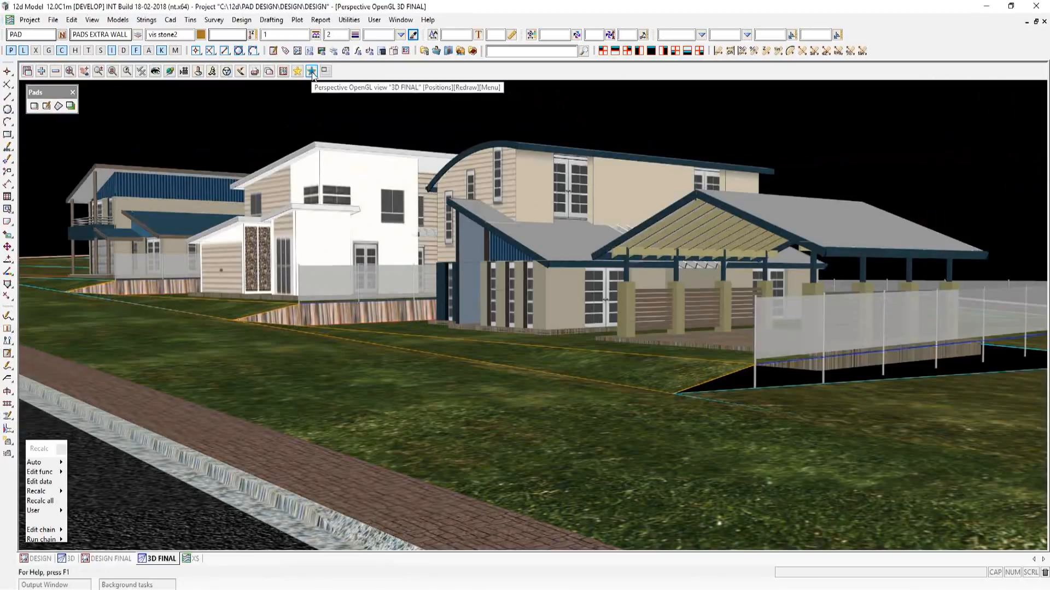
click(311, 71)
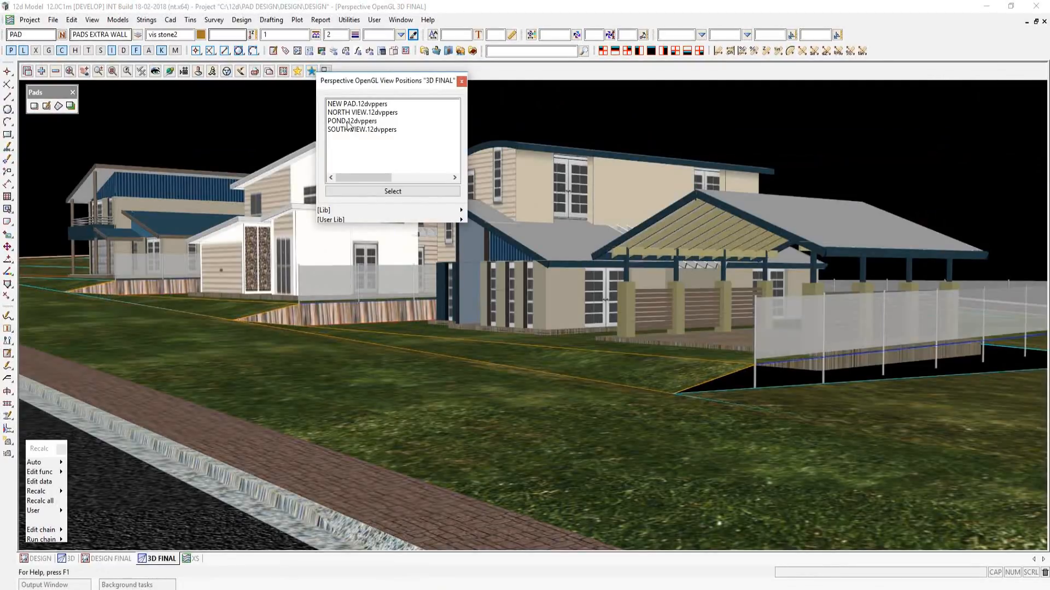
click(351, 104)
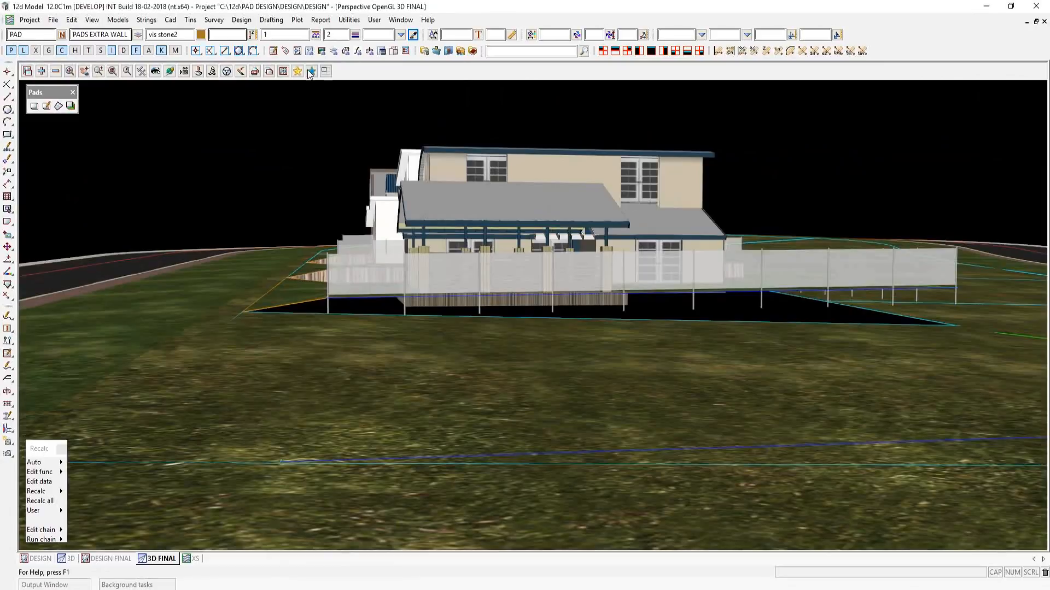
click(311, 71)
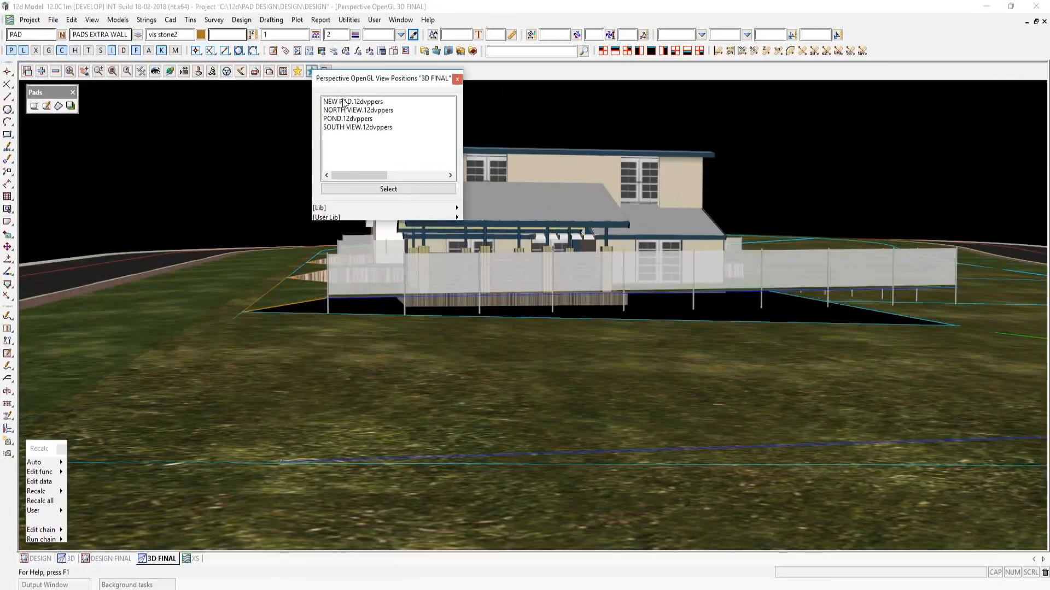
double_click(340, 110)
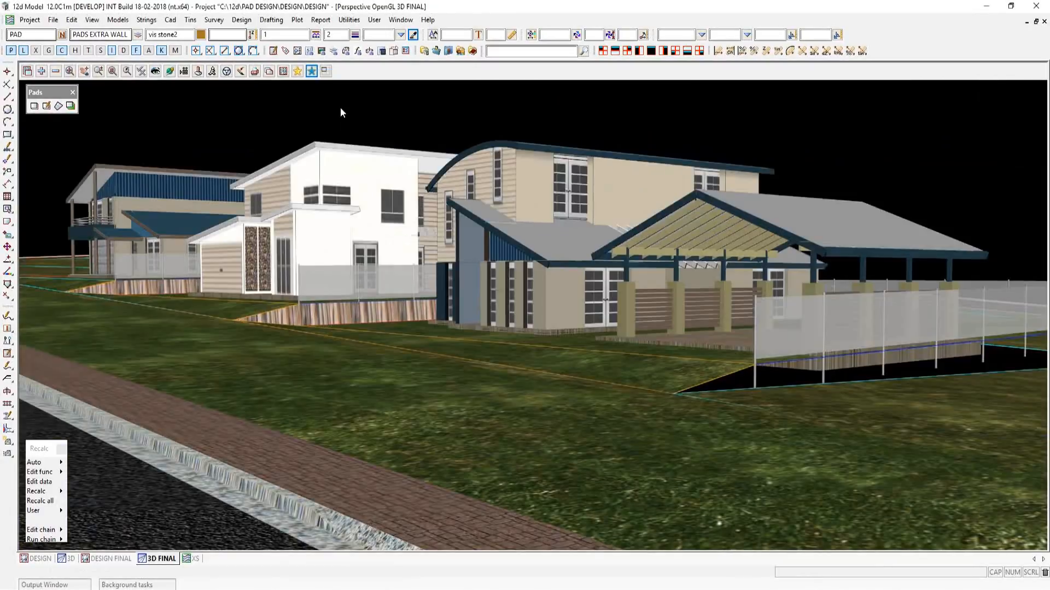
- Return the 3D FINAL perspective to the saved NEW PAD position
right_click(297, 71)
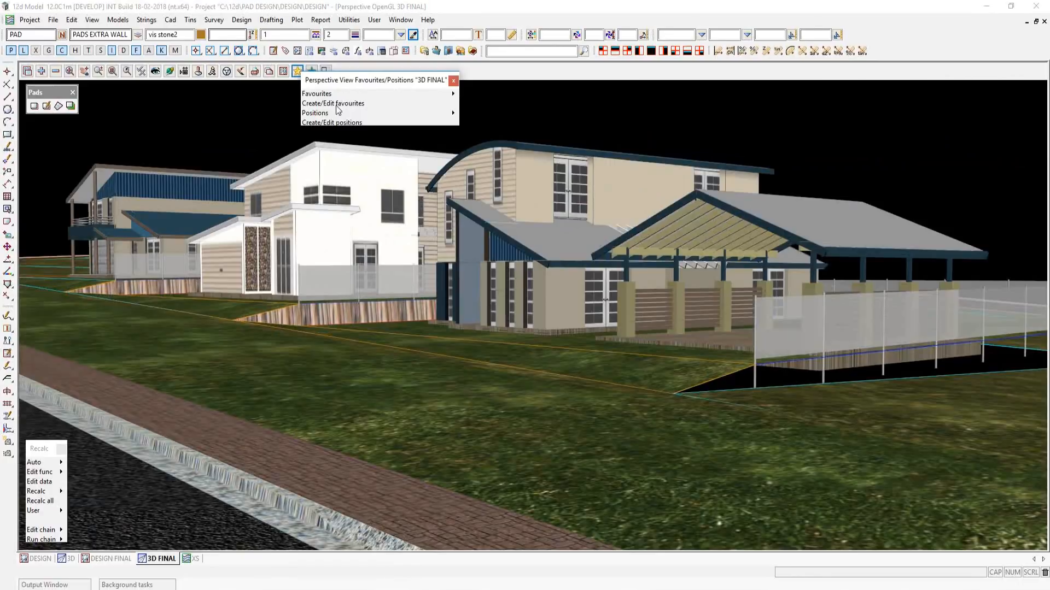
click(453, 80)
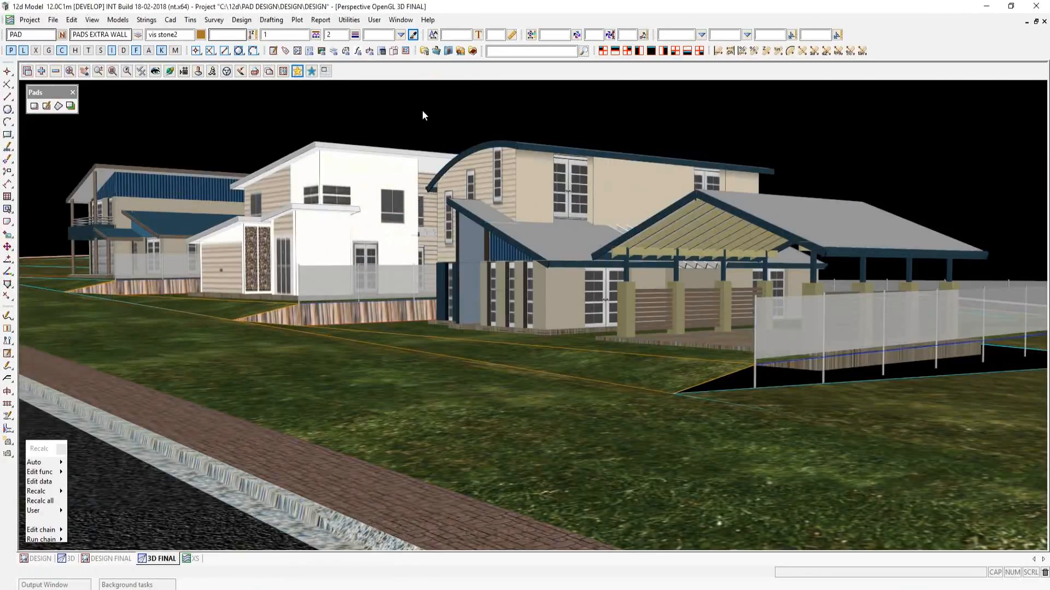
click(311, 71)
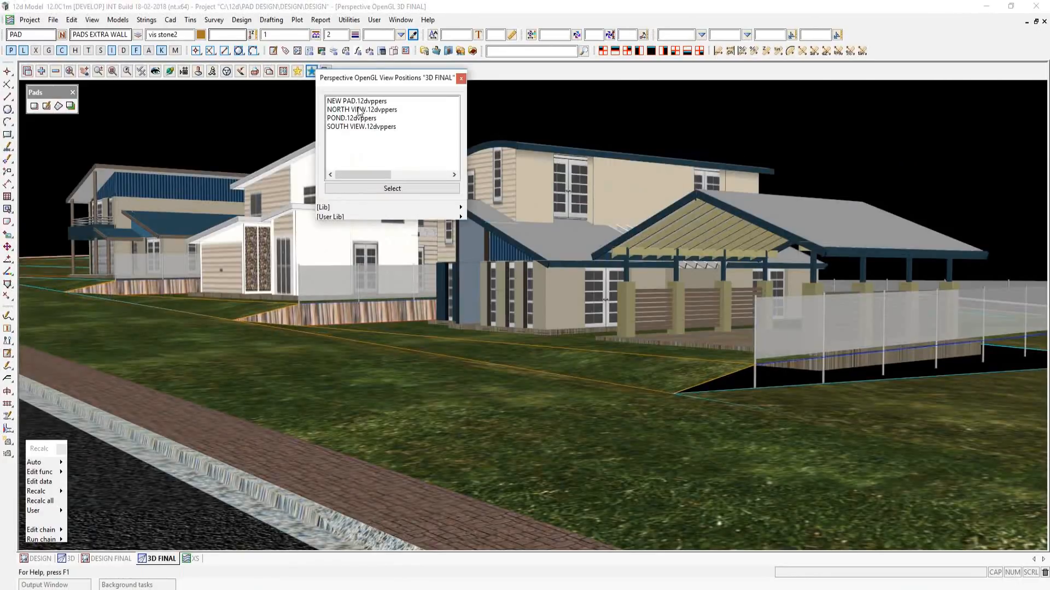
double_click(357, 110)
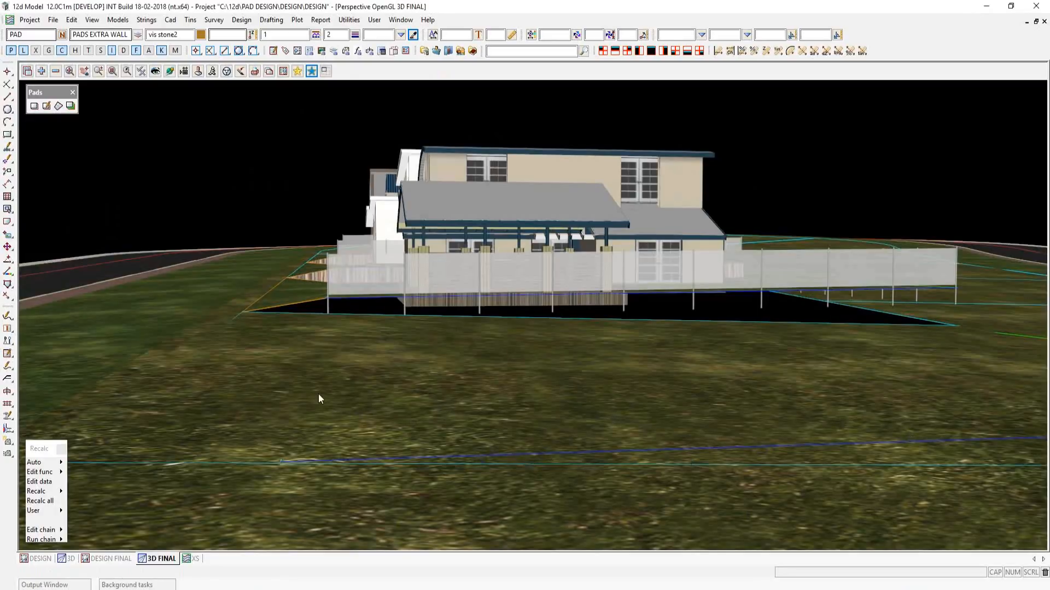
- Run the VIS PADS.chain recalculation chain and dismiss the retriangulation notice
mouse_move(61, 540)
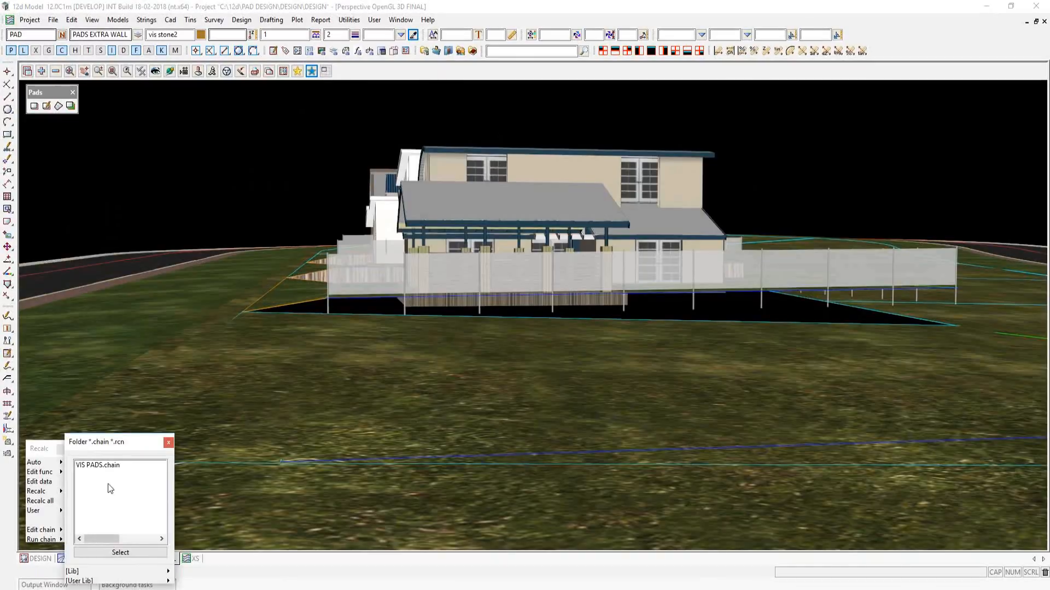
double_click(98, 465)
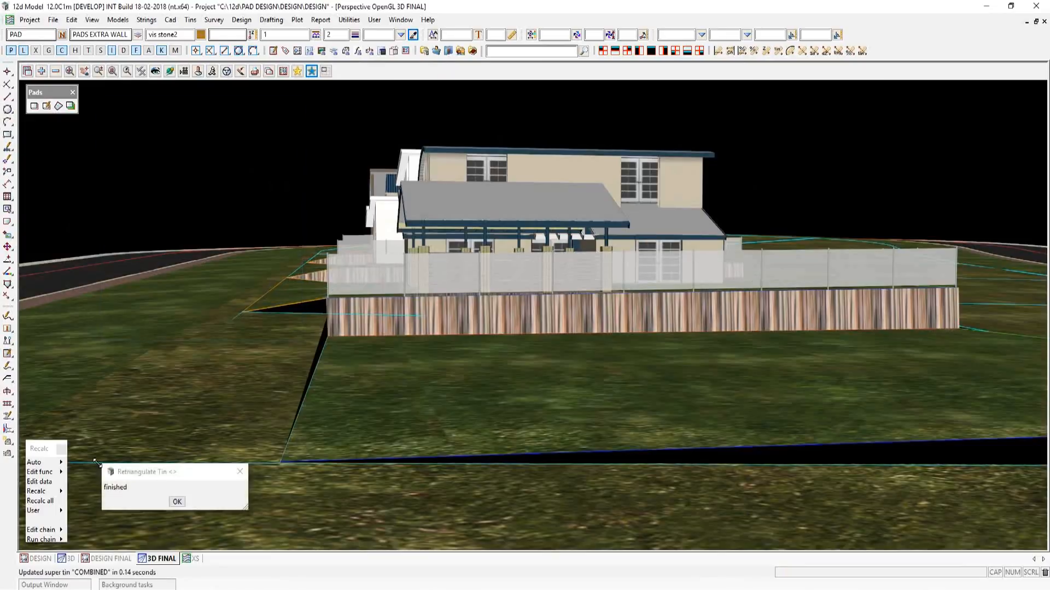
click(177, 501)
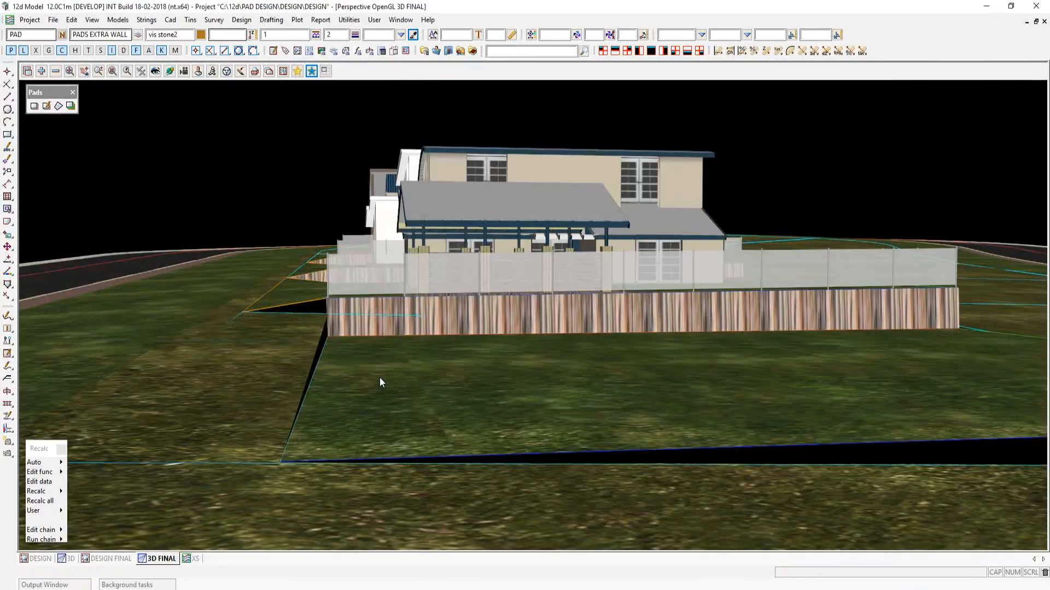
- Open VIS PADS.chain for editing and preview the settings of its Change Super String Chainage Interval command
click(47, 539)
double_click(97, 465)
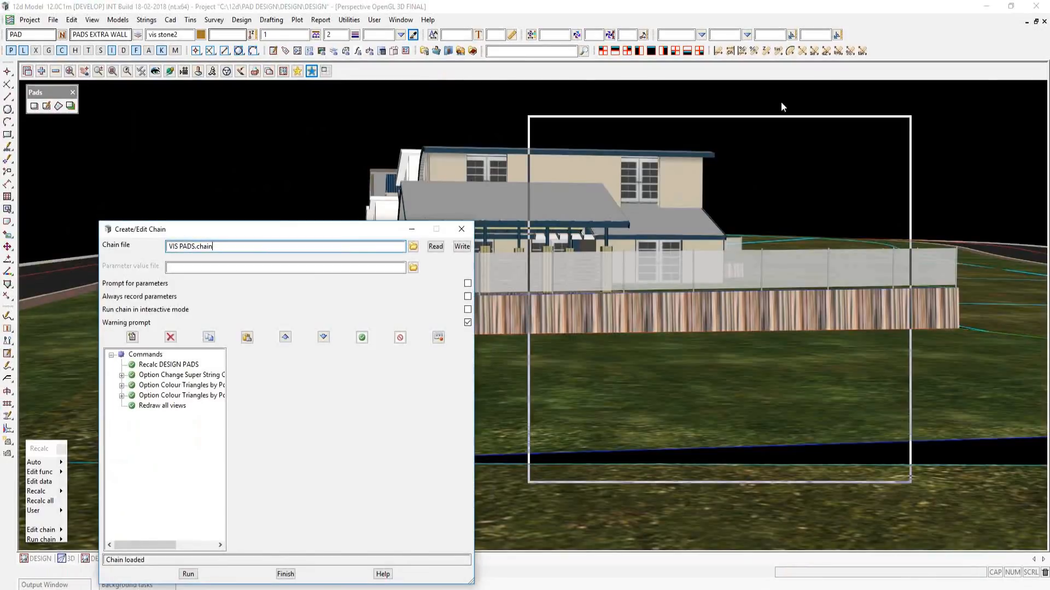
drag(783, 102, 782, 101)
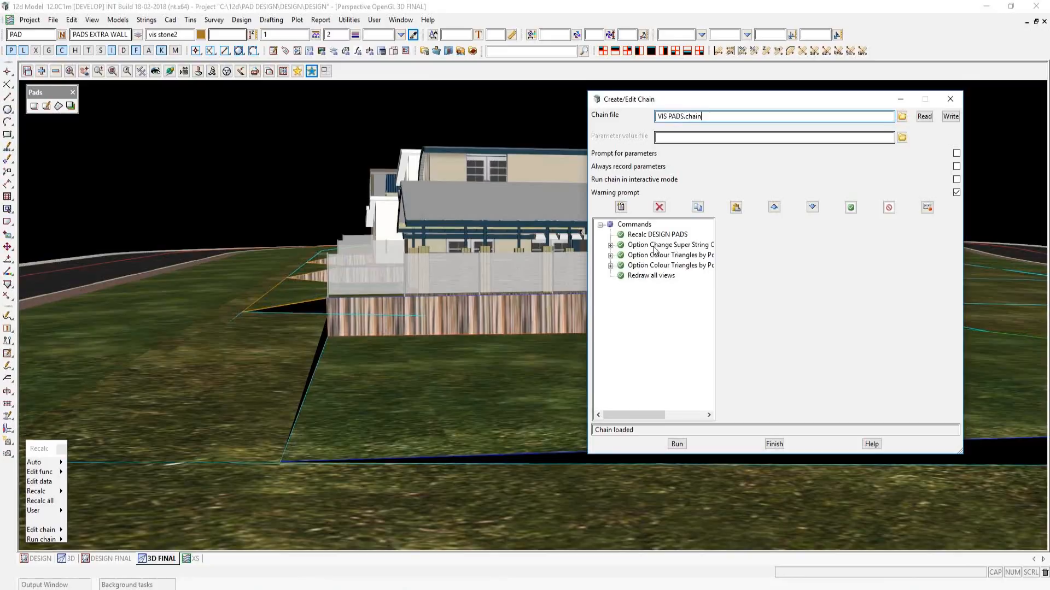
click(662, 247)
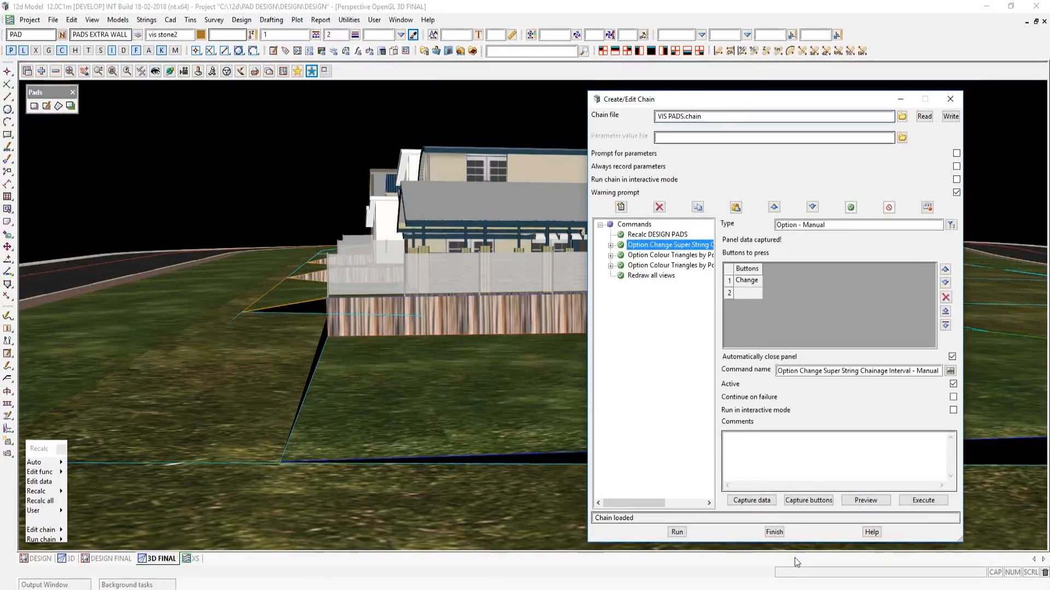
click(866, 501)
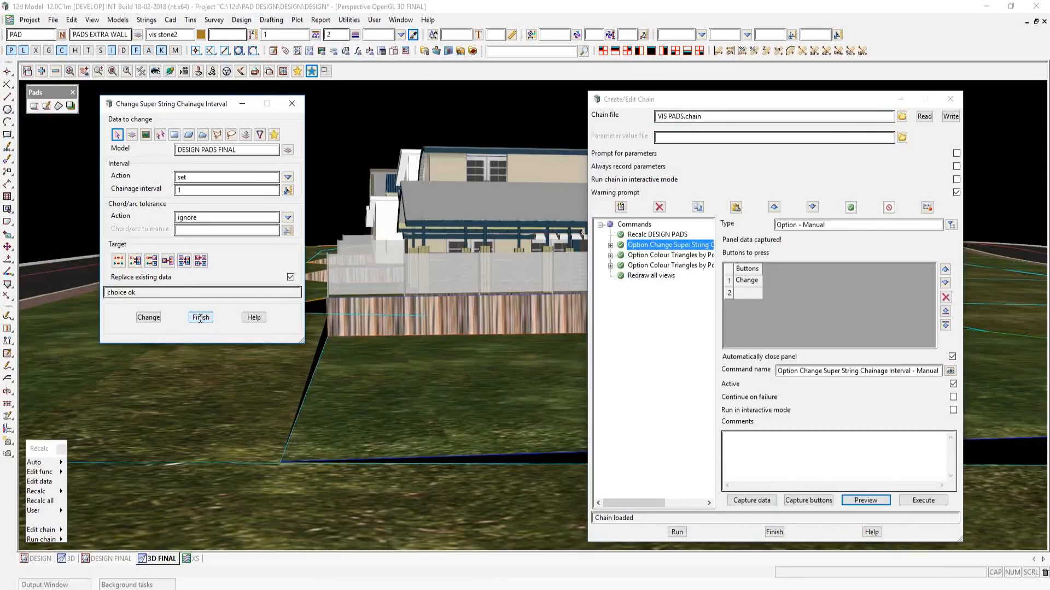
click(178, 191)
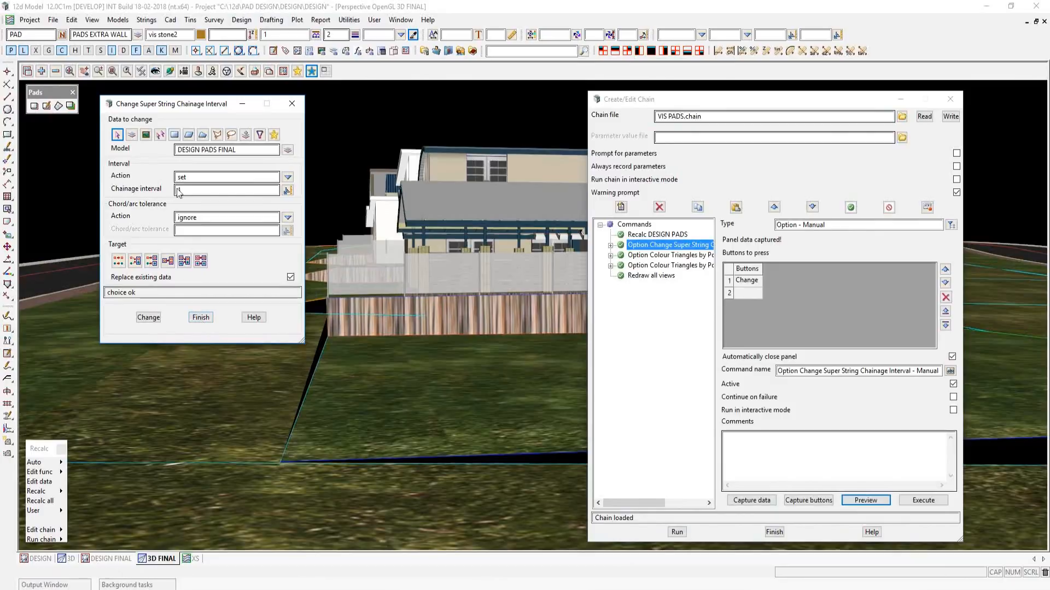
click(201, 318)
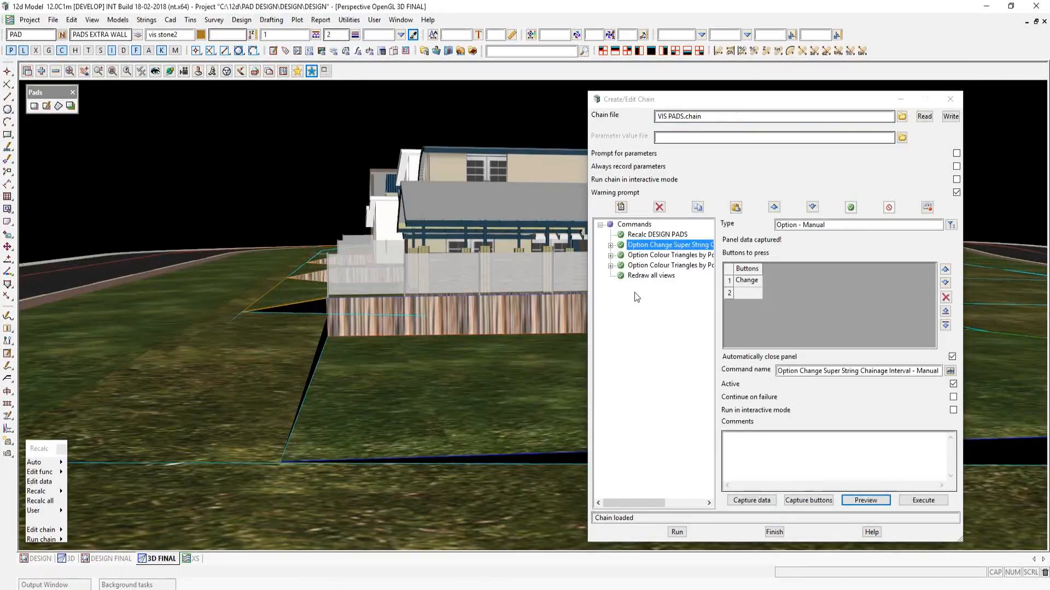
- Review the chain's two Colour Triangles by Polygons commands, preview the second one's settings and close the chain editor
click(651, 256)
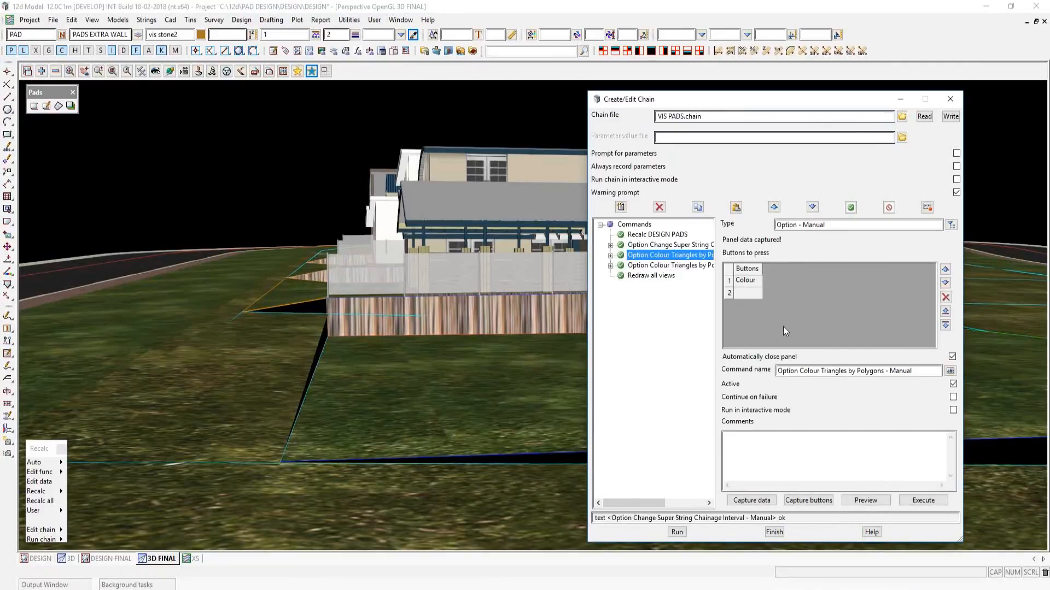
click(655, 266)
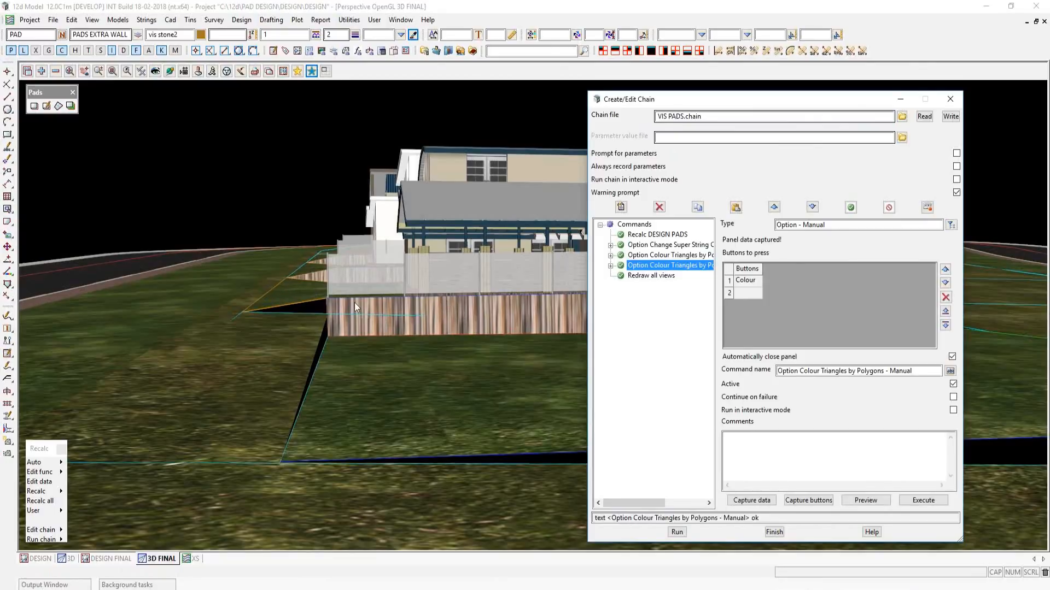
click(865, 500)
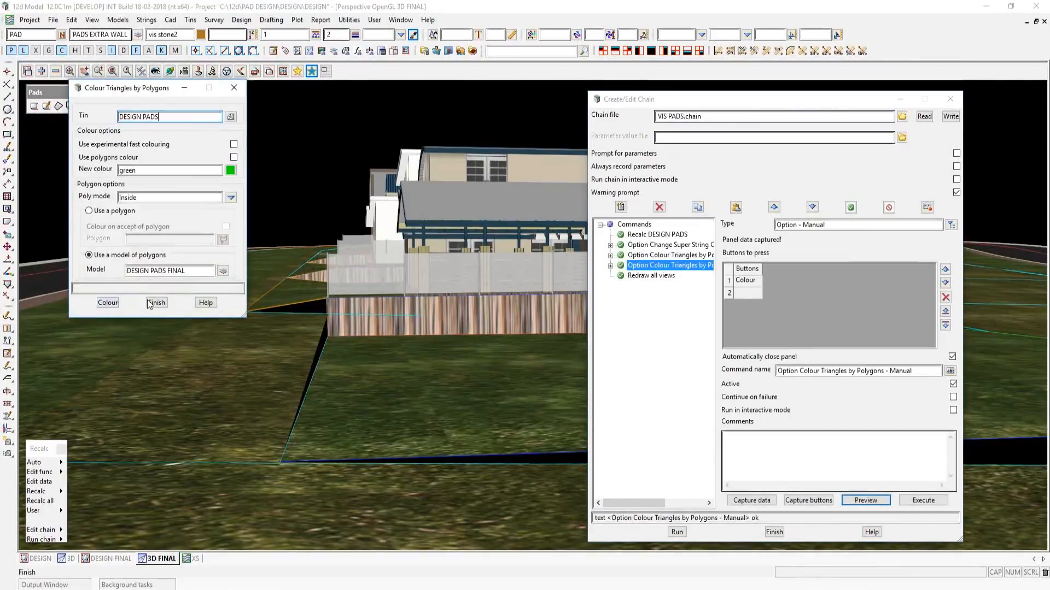
click(150, 304)
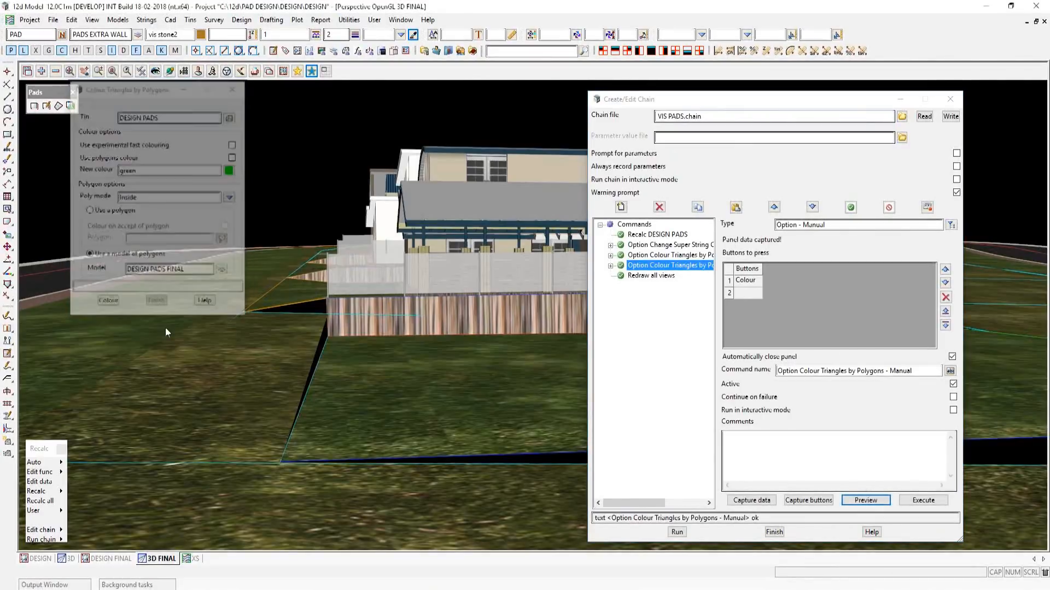
click(774, 531)
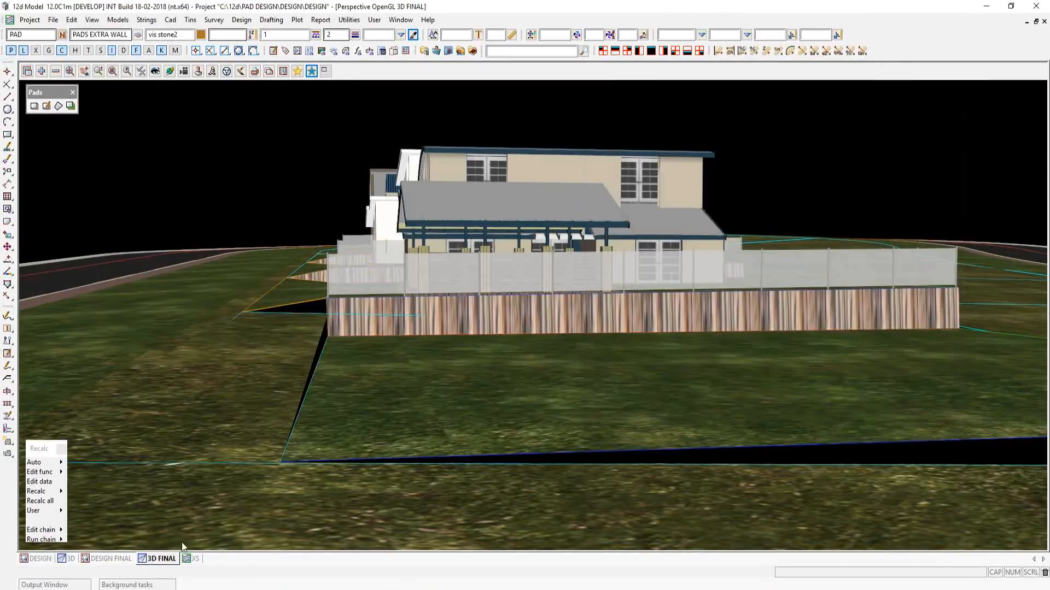
- In the DESIGN FINAL plan, edit the Lot 2 pad and grade its edge along Lot 3 at 1 in -100
click(111, 559)
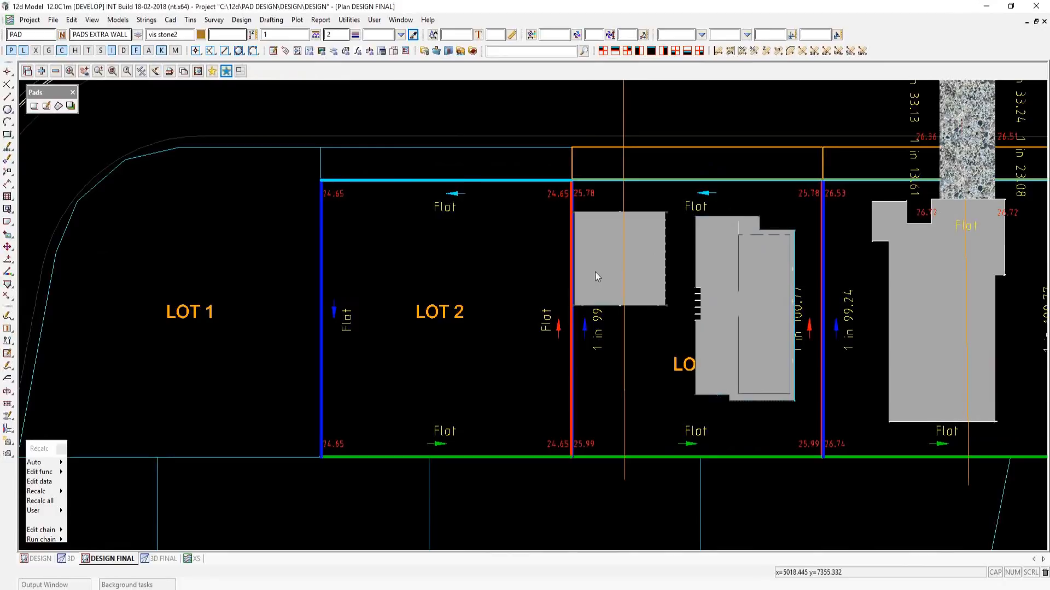
click(46, 105)
drag(408, 175, 188, 150)
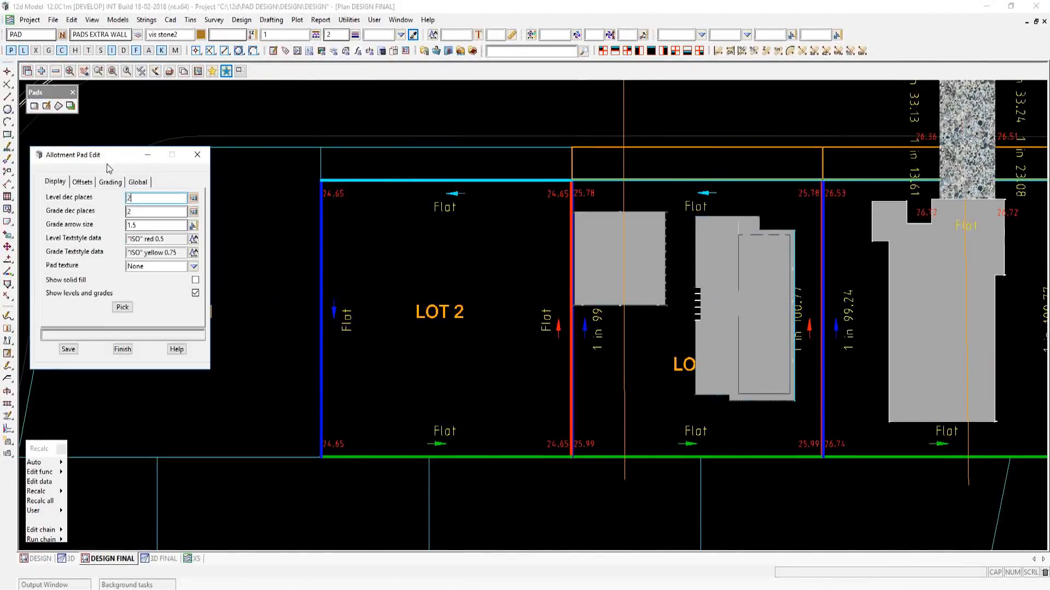
click(111, 182)
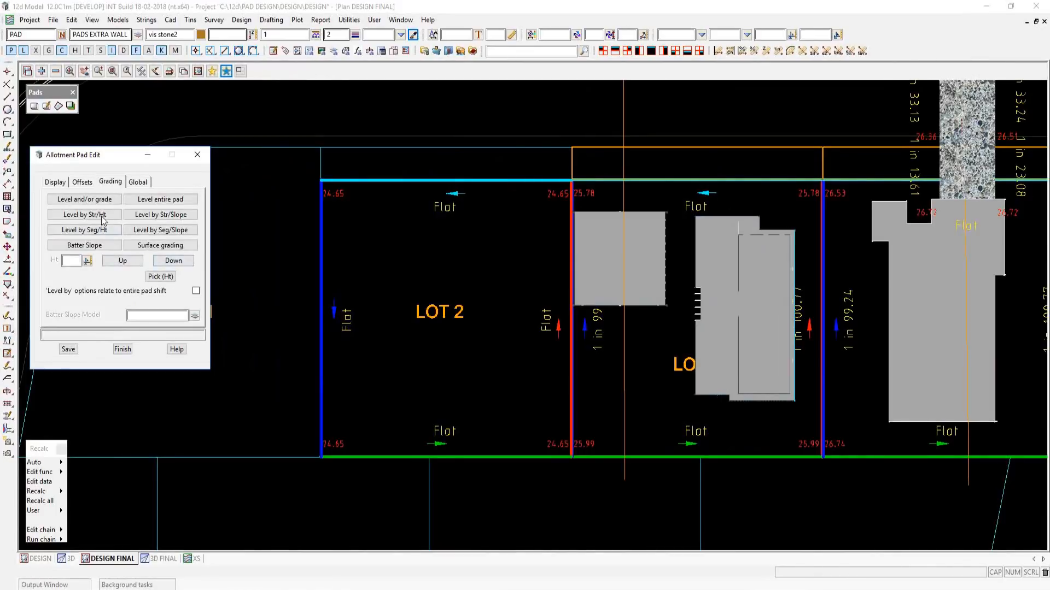
click(100, 200)
click(571, 363)
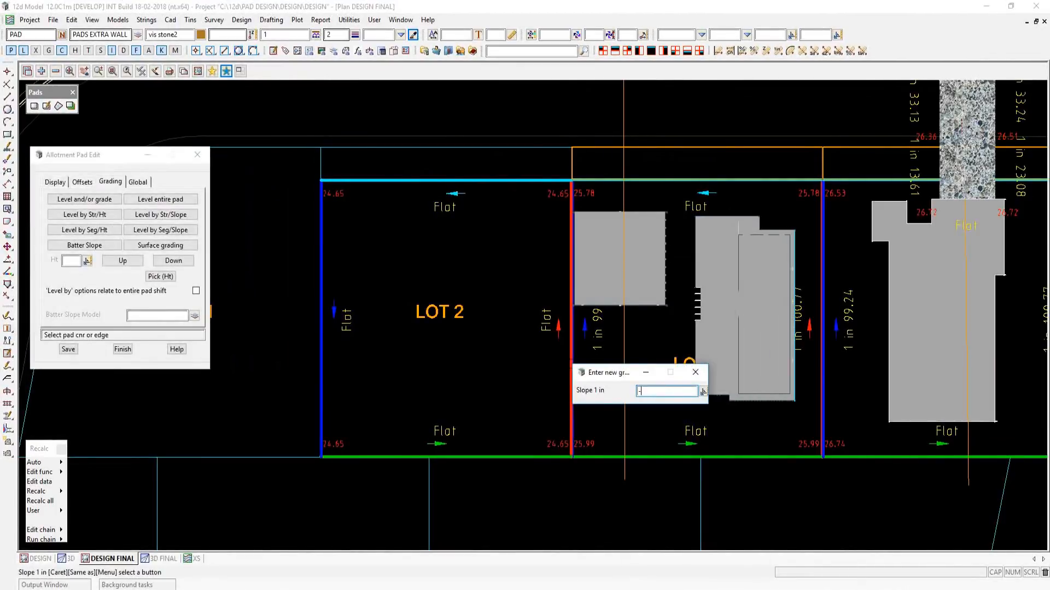
text(-100)
key(Return)
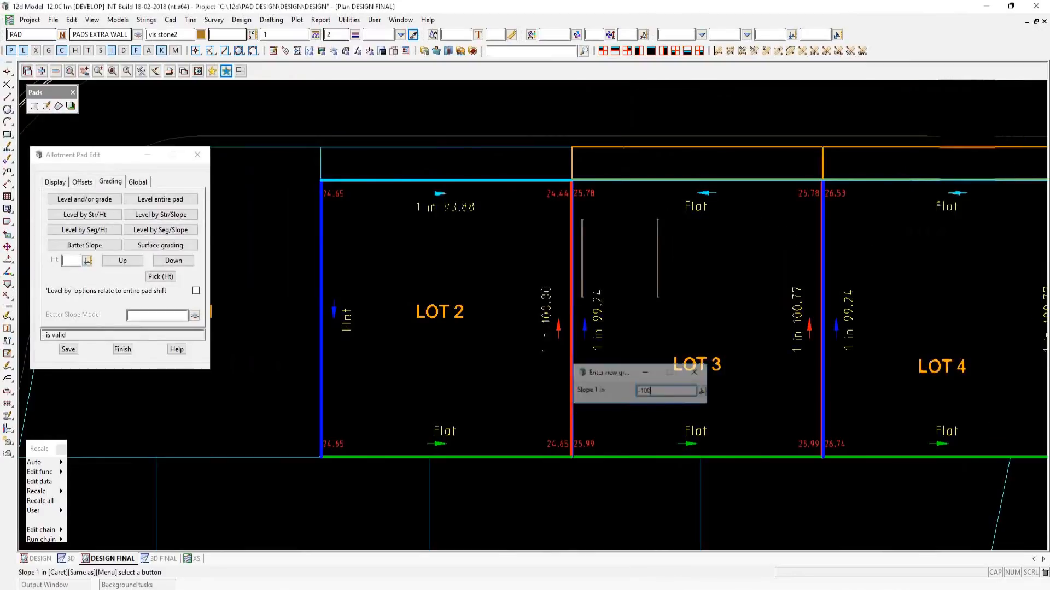
- Grade the Lot 2 pad's edge opposite Lot 3 at 1 in -100
click(321, 344)
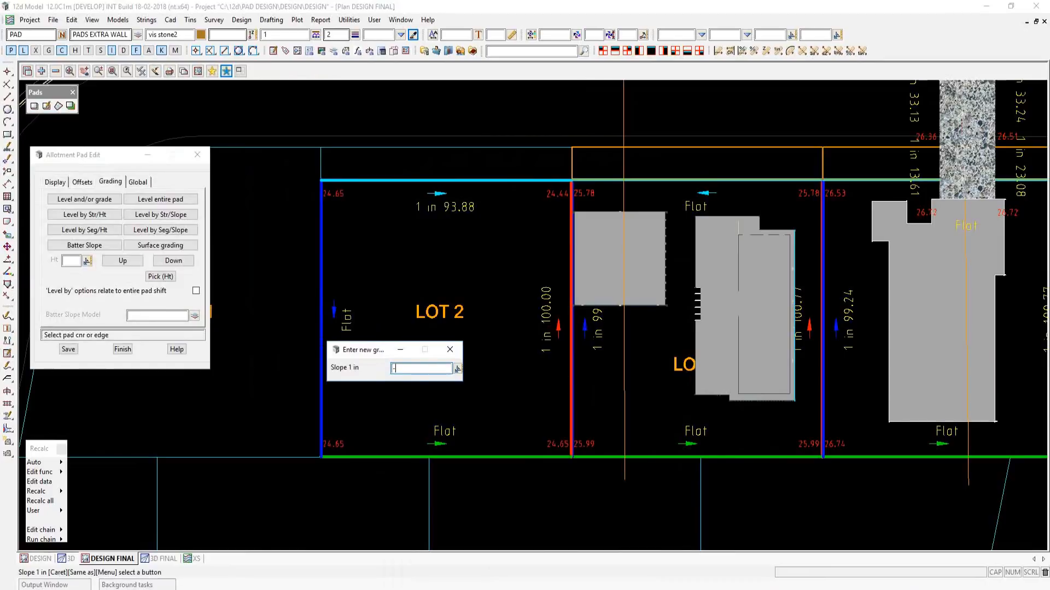
text(-100)
key(Return)
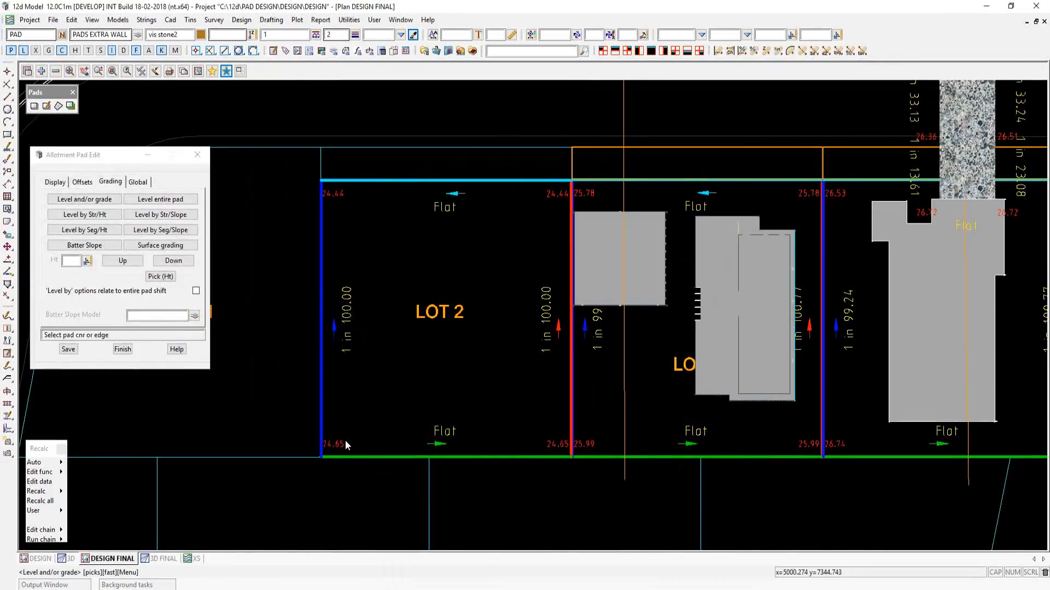
- Switch to the 3D FINAL perspective, set the pad height increment to 0.1 and raise the Lot 2 pad once
click(159, 558)
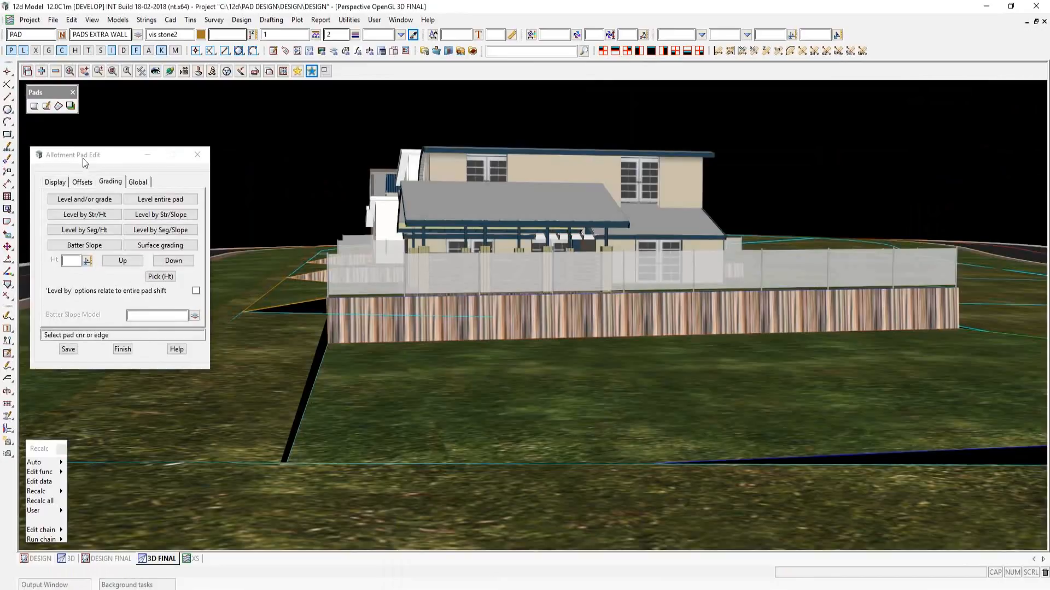
drag(83, 159, 851, 95)
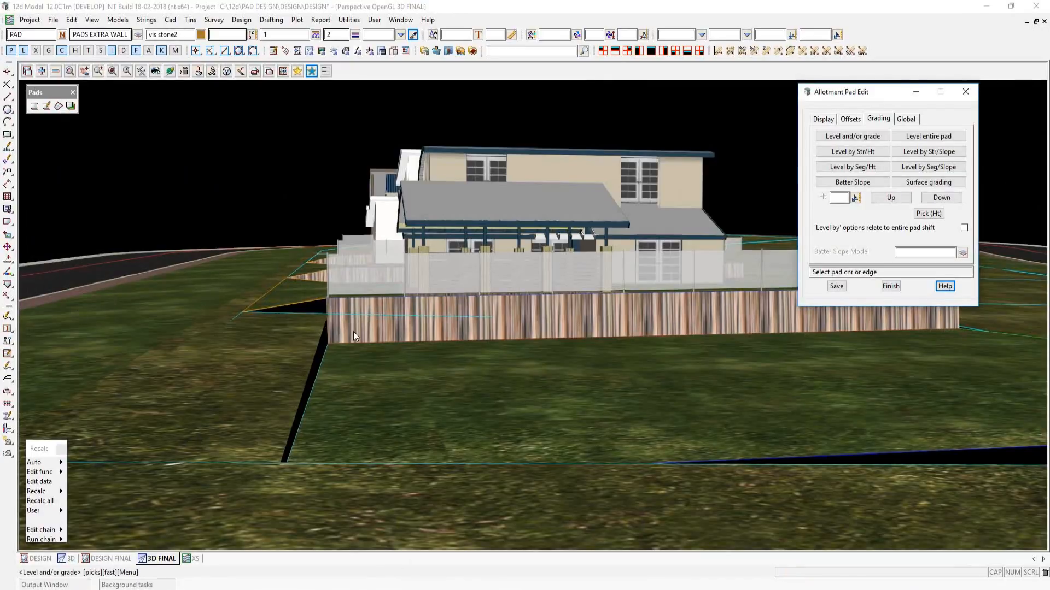
click(838, 197)
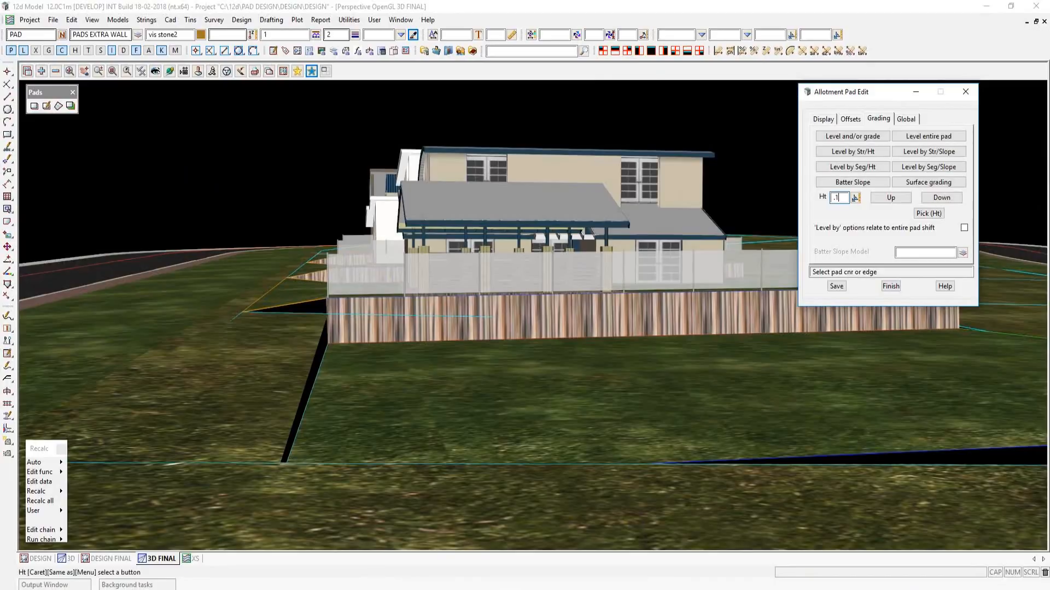
click(928, 213)
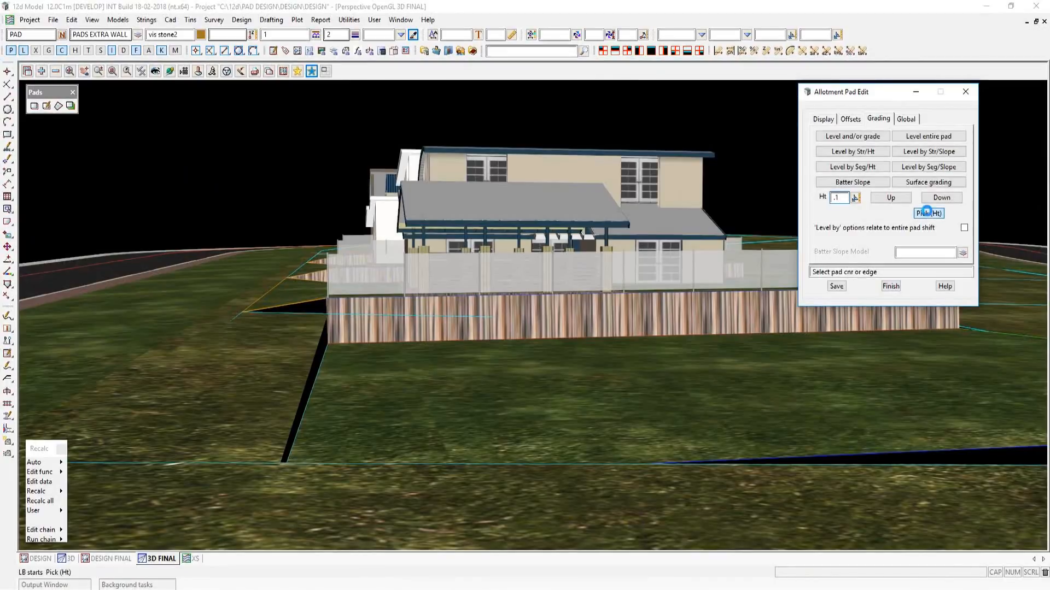
click(873, 457)
click(868, 450)
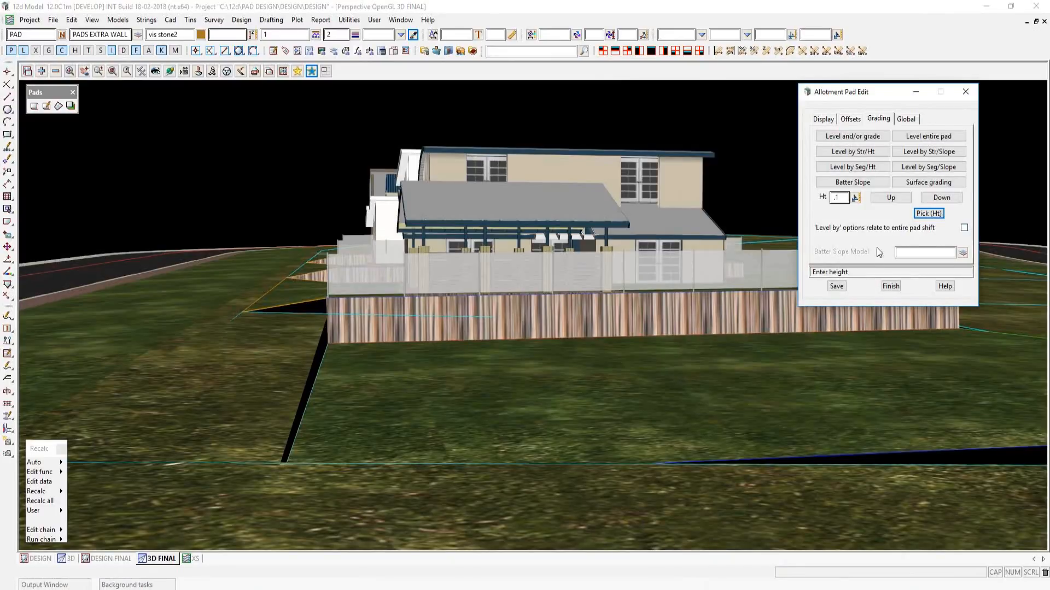
click(896, 197)
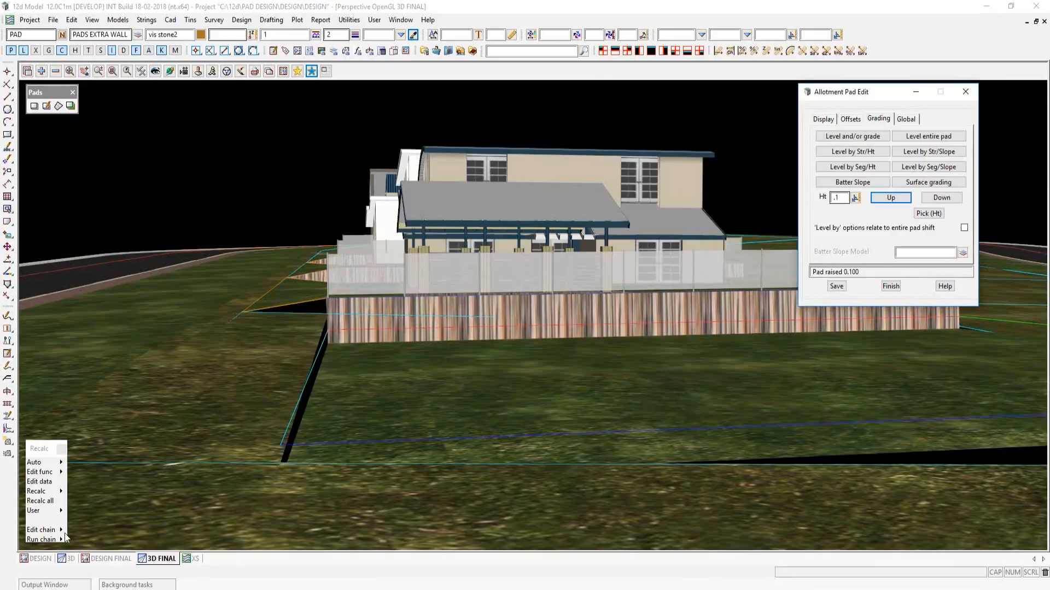
- Run the VIS PADS.chain recalculation chain and dismiss the retriangulation notice
mouse_move(66, 538)
click(94, 463)
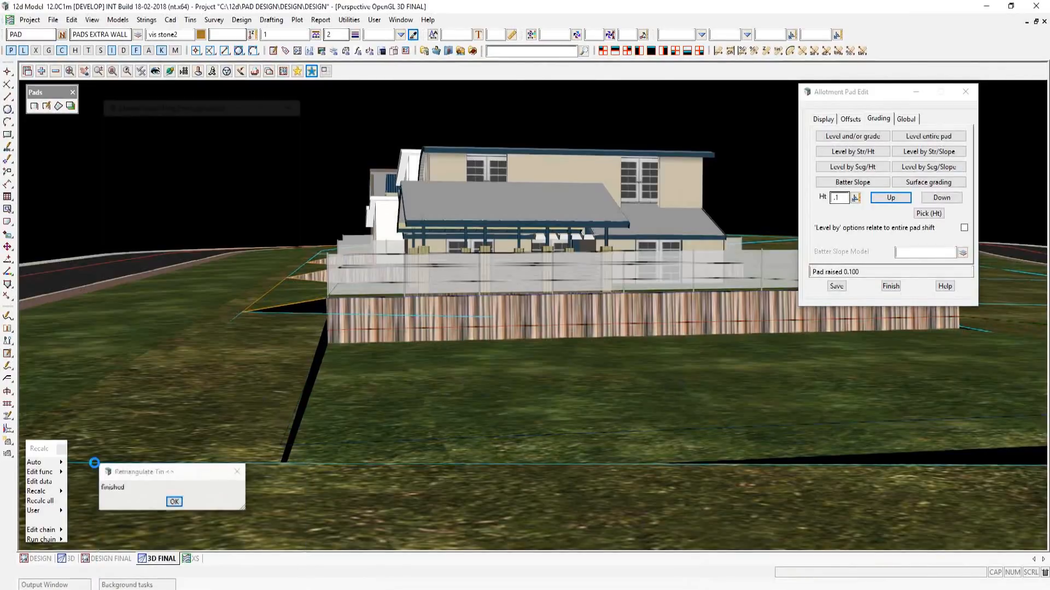
click(174, 502)
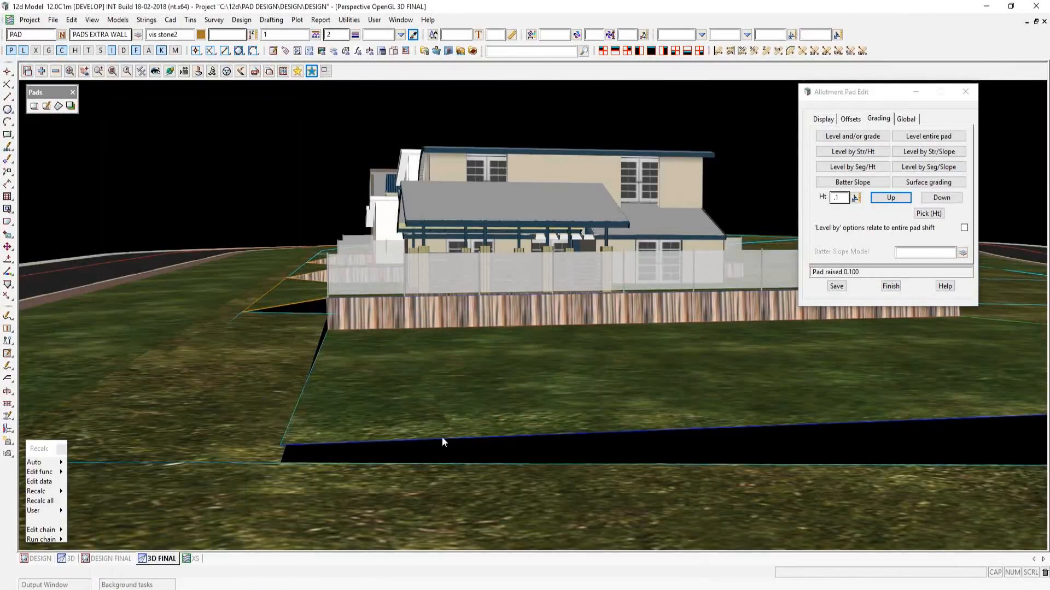
- Raise the Lot 2 pad by another 0.1 and rerun VIS PADS.chain, finishing the pad edit
click(884, 199)
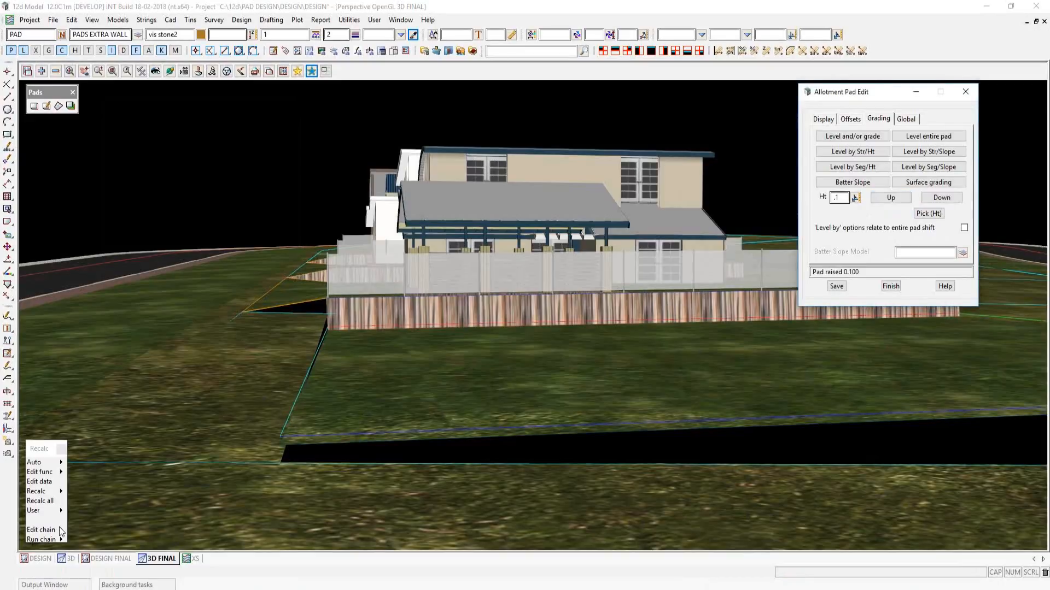
mouse_move(64, 541)
click(102, 465)
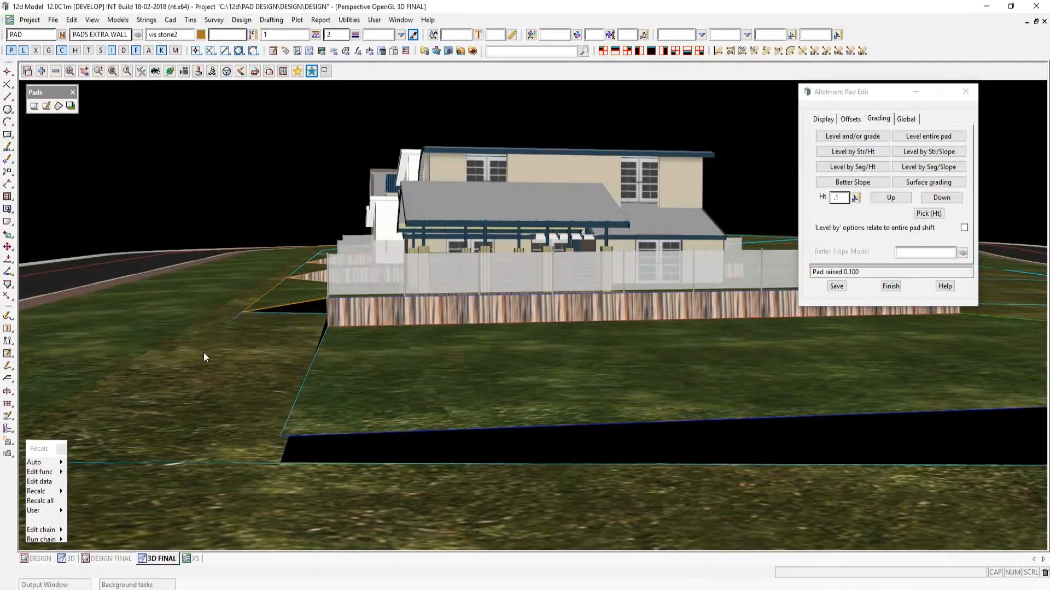
click(890, 285)
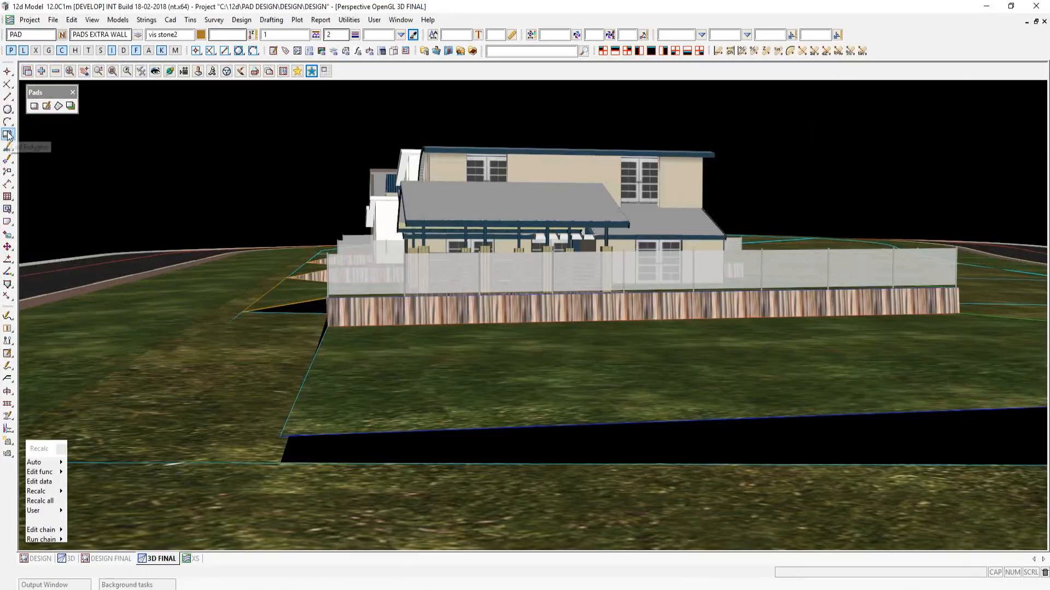
- With line snap off, draw a freehand vis stone2 polygon in the wall model over the triangular gap at the retaining wall's corner
mouse_move(9, 134)
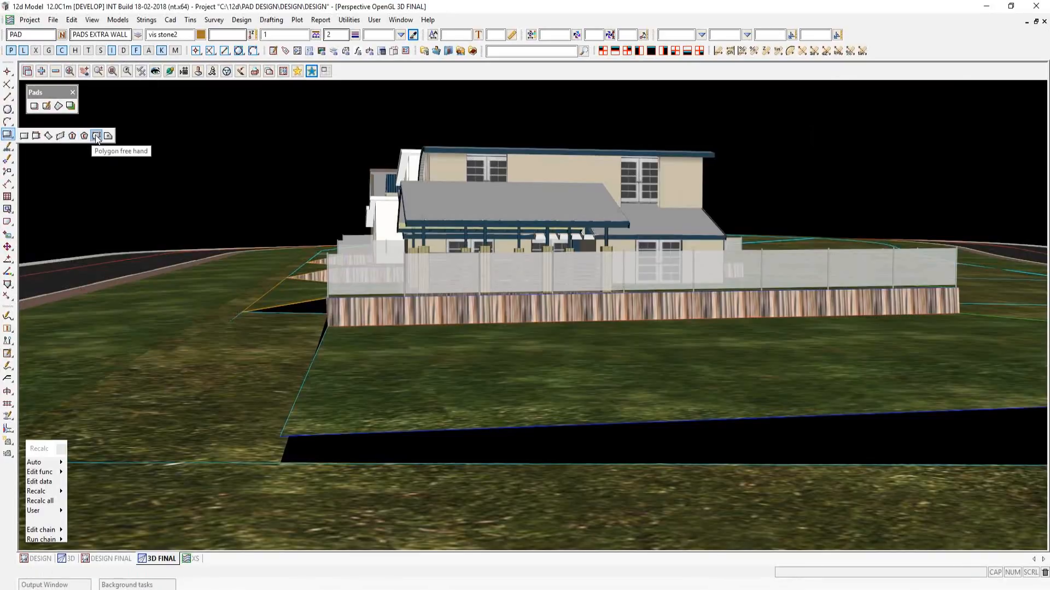
click(96, 137)
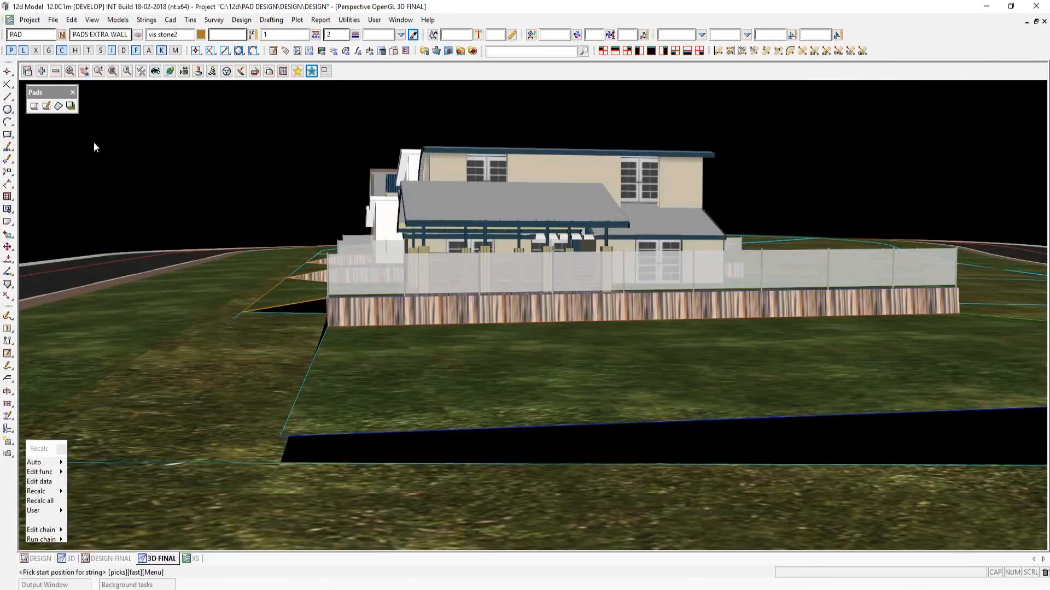
click(23, 51)
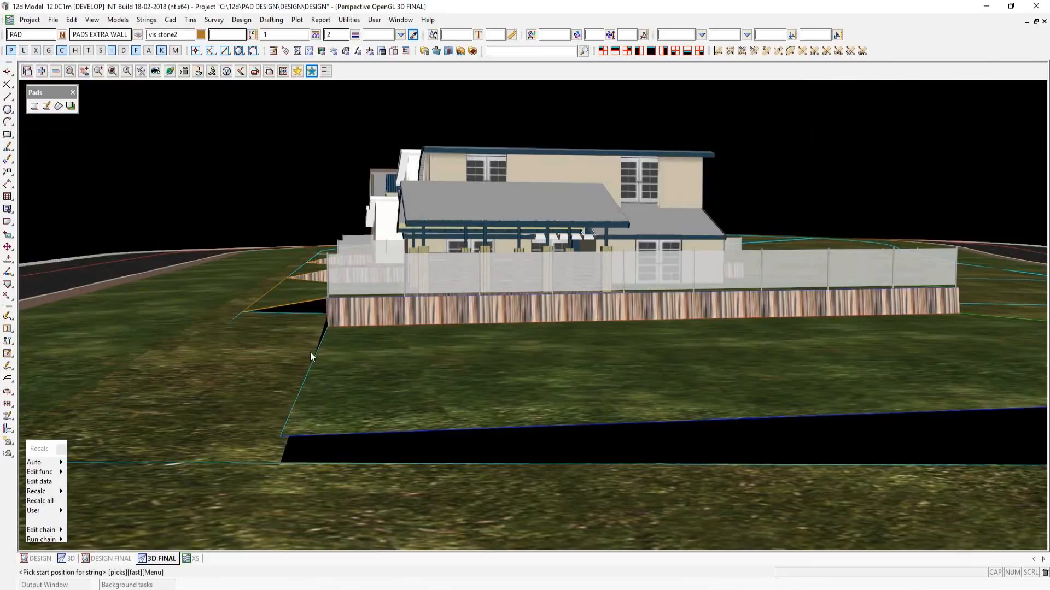
click(241, 310)
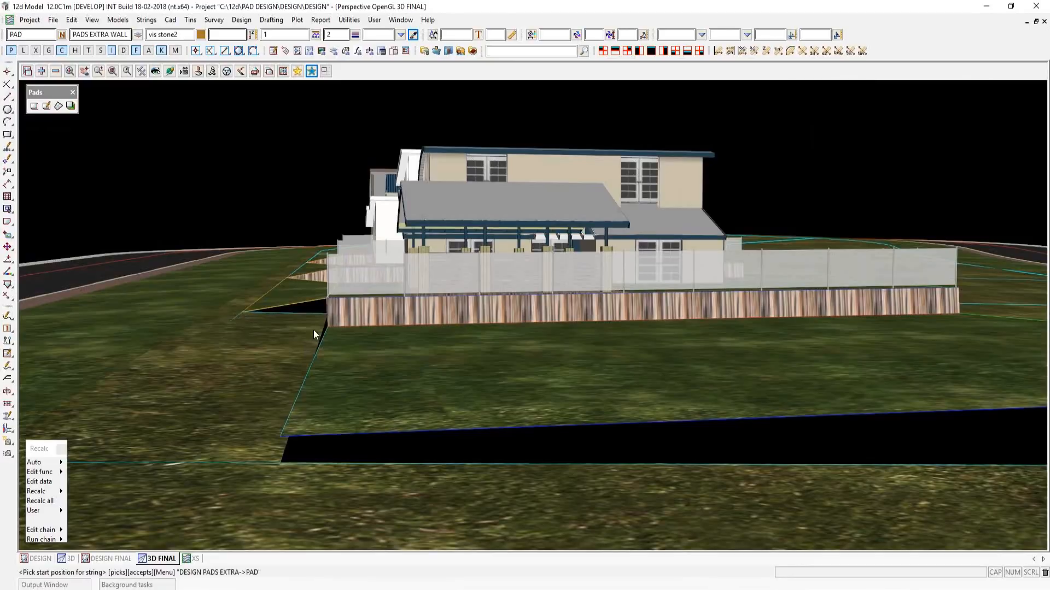
click(327, 298)
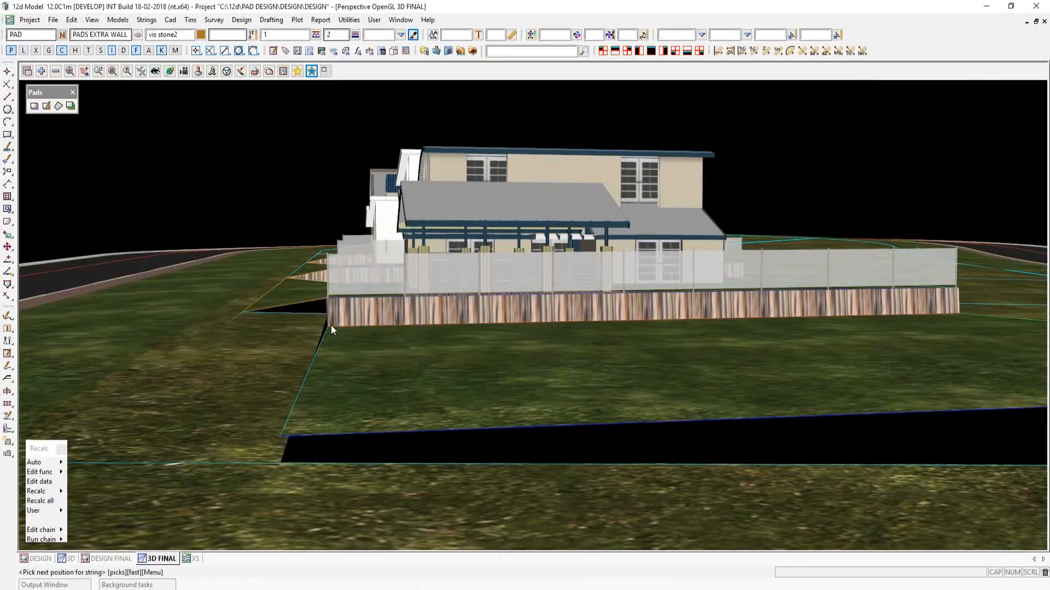
click(328, 326)
- Rerun VIS PADS.chain to render the new wall polygon and dismiss the retriangulation notice
click(41, 539)
double_click(104, 467)
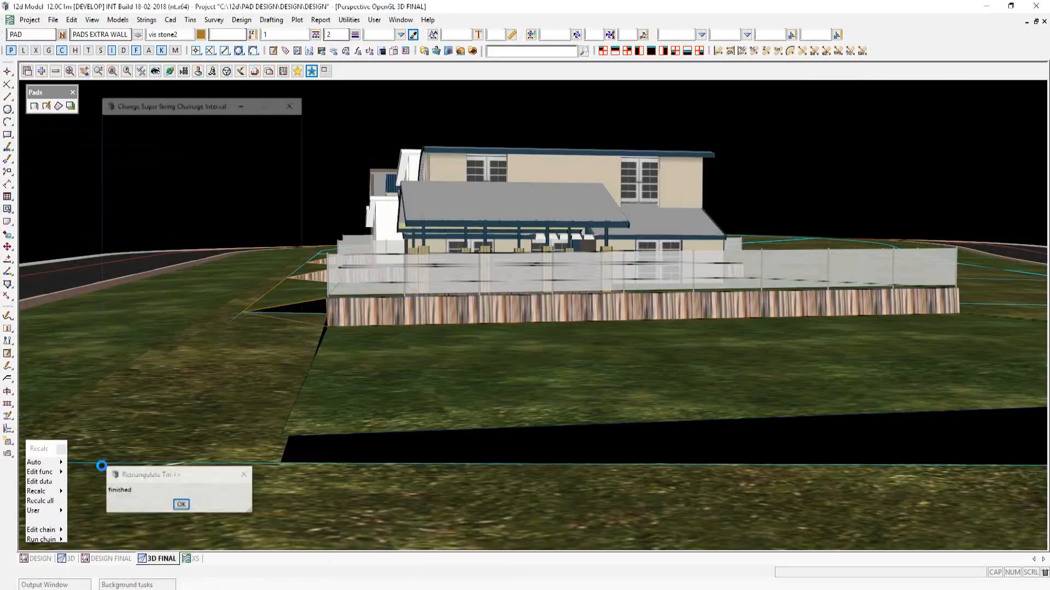
click(181, 504)
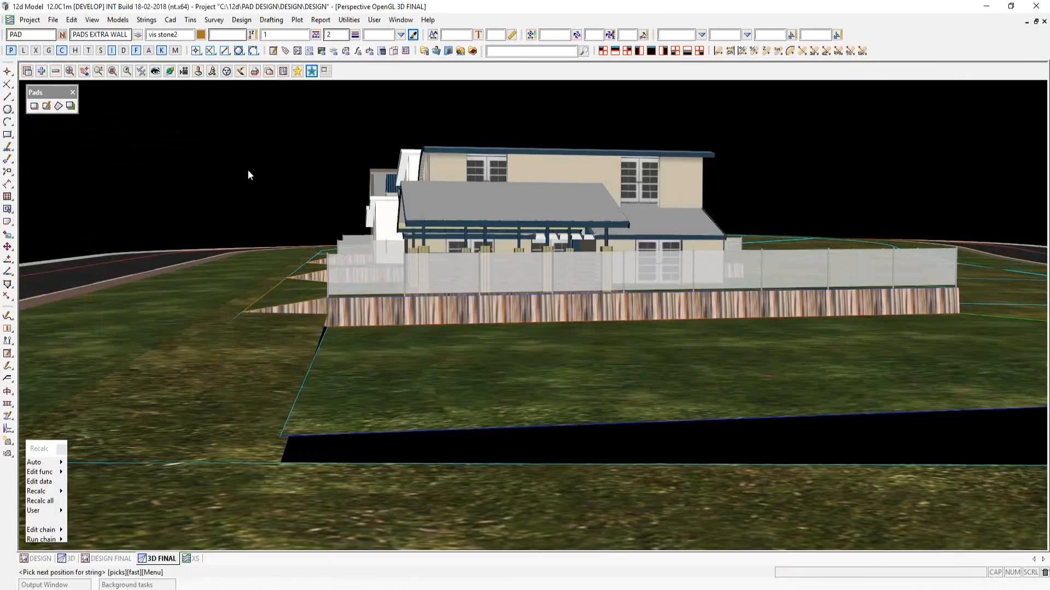
- Match the orange DESIGN PADS EXTRA string's attributes and draw a freehand polygon joining the wall's ends, the pad's front corner and the lot line
click(414, 35)
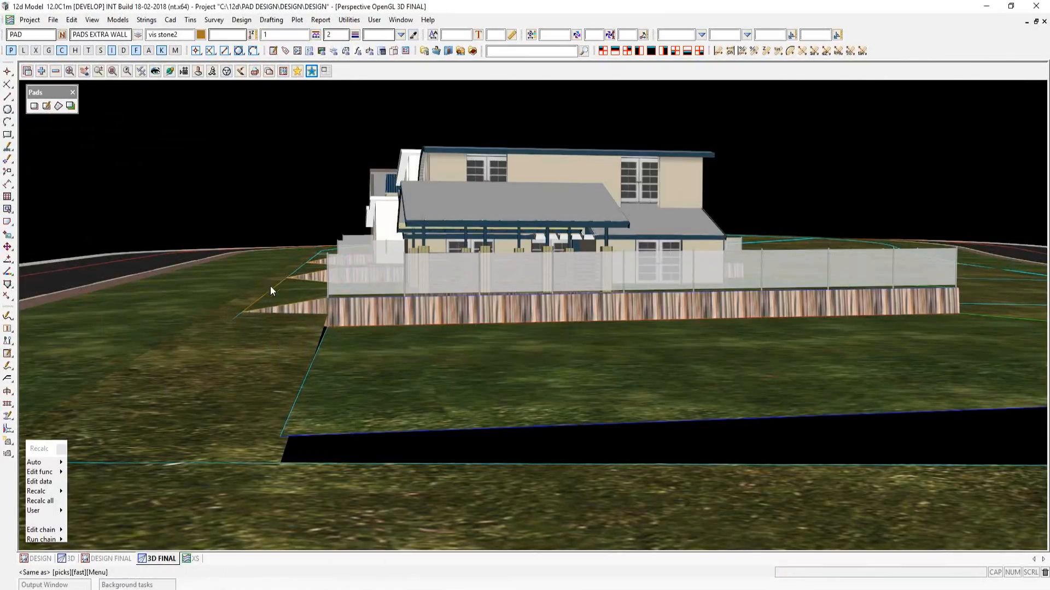
click(241, 312)
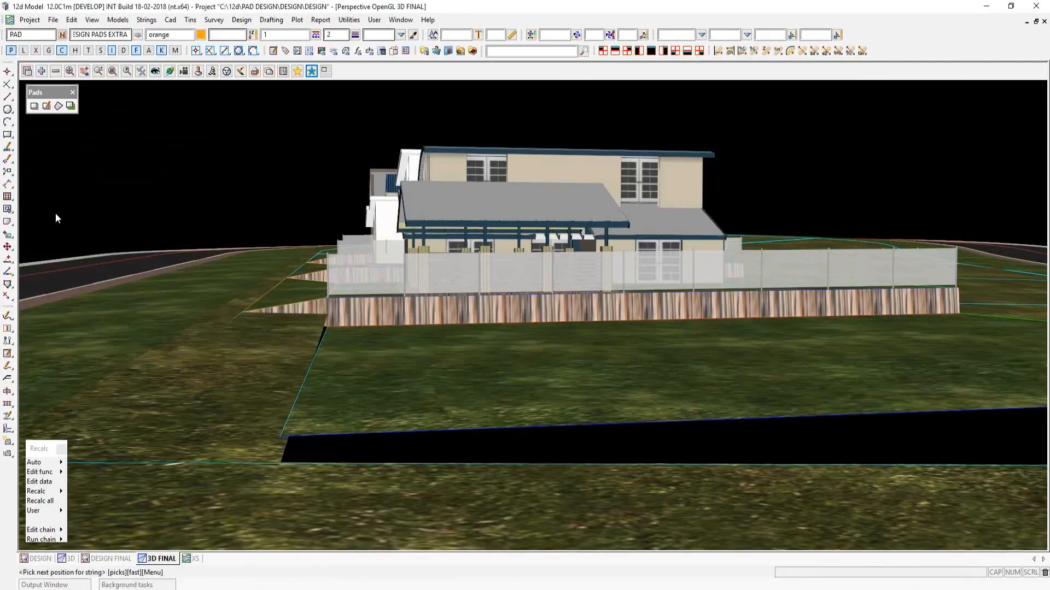
click(7, 135)
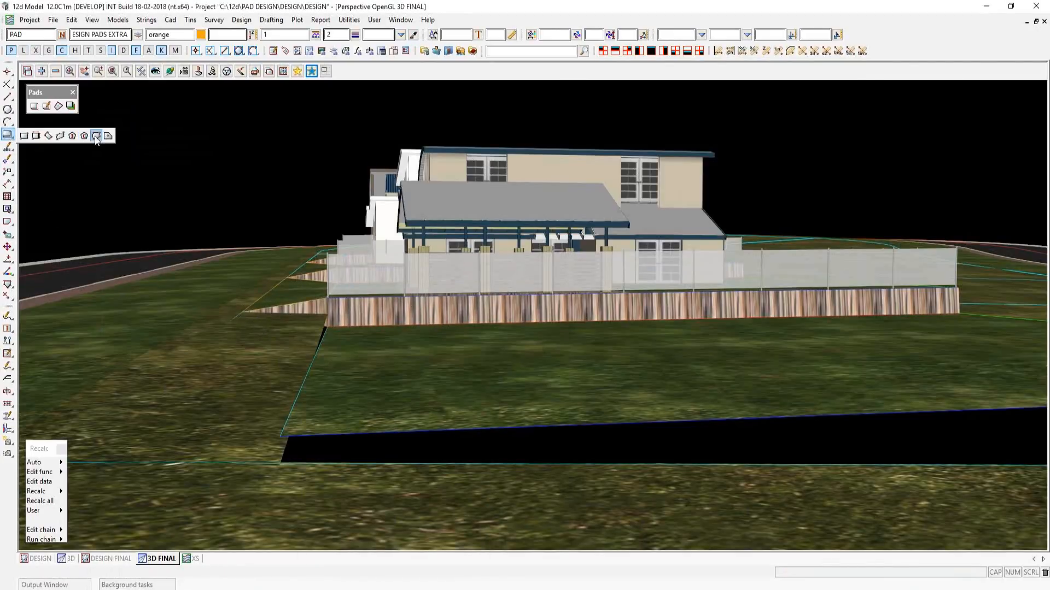
click(96, 136)
click(244, 310)
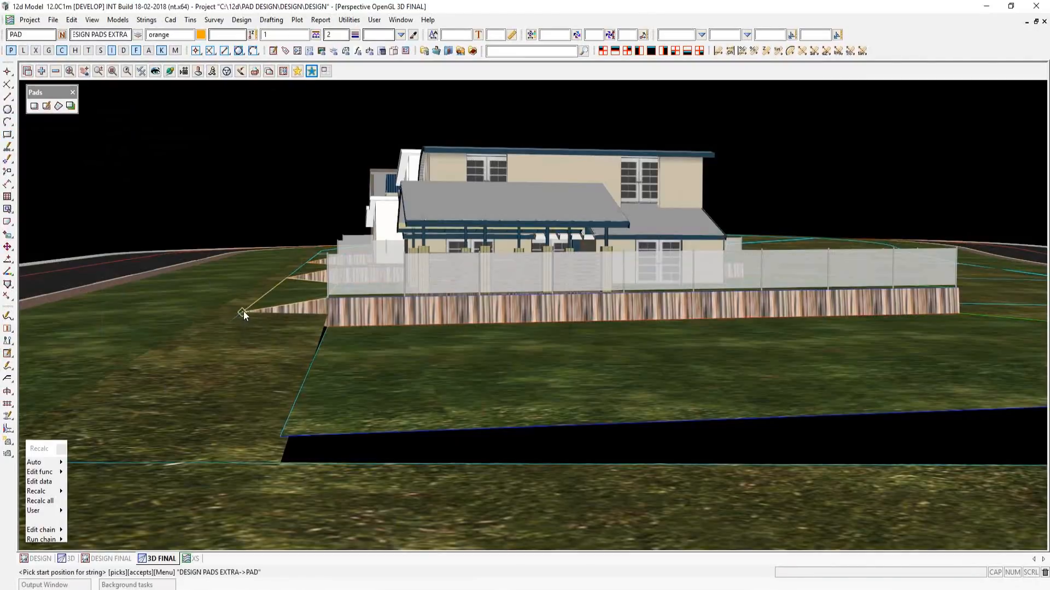
middle_click(243, 310)
click(327, 327)
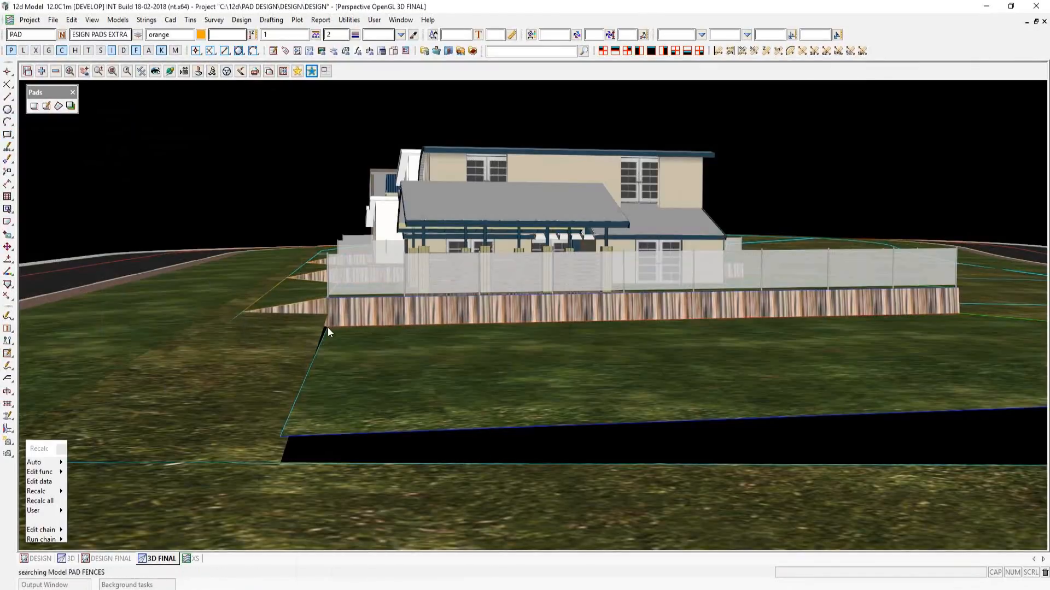
middle_click(327, 327)
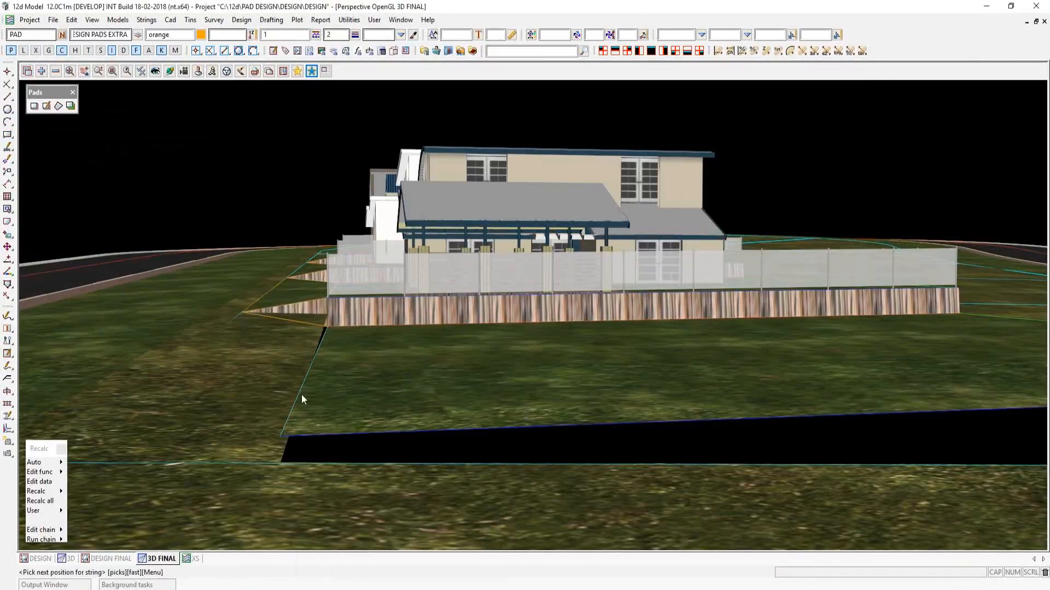
click(281, 435)
middle_click(281, 434)
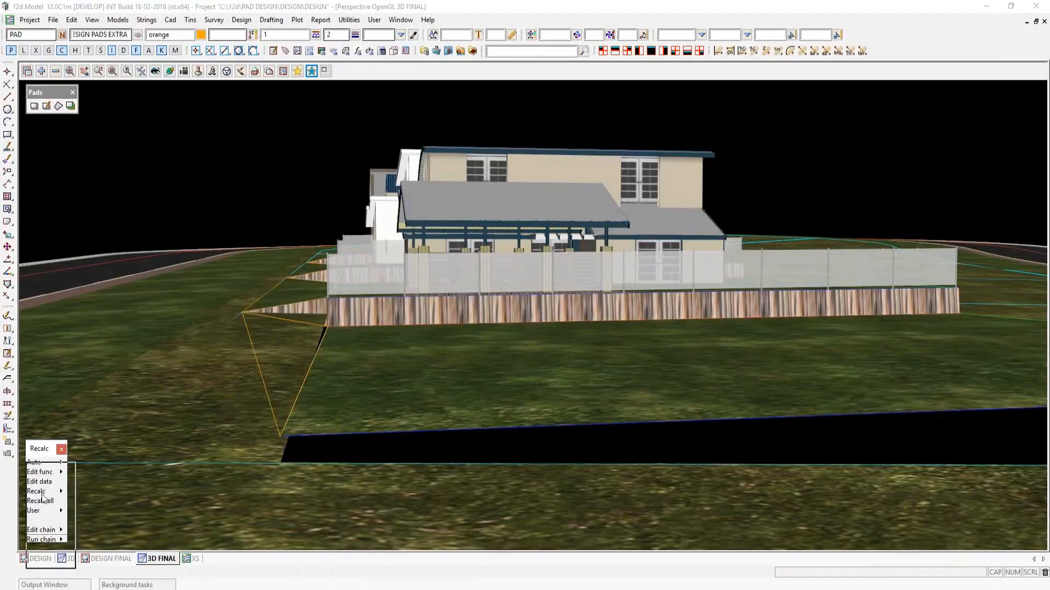
click(41, 464)
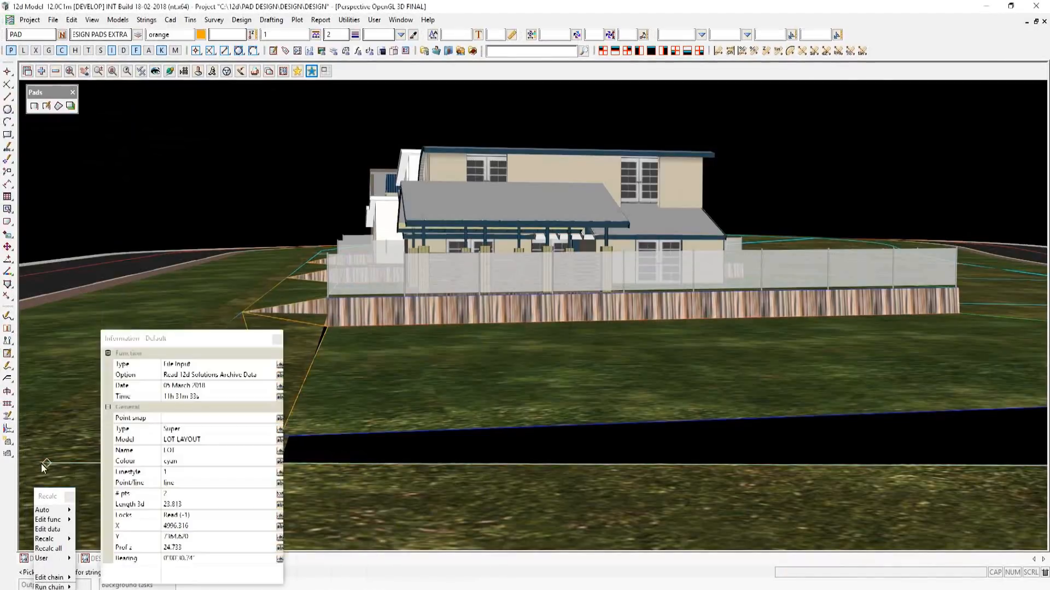
middle_click(41, 463)
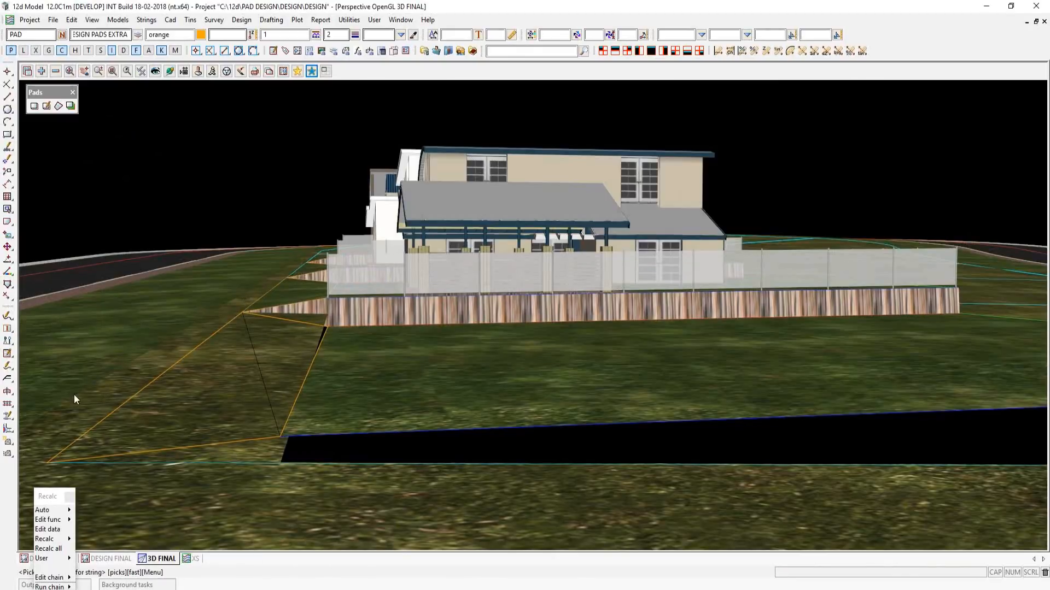
- Move the Recalc menu clear of the new polygon, run VIS PADS.chain again and dismiss the retriangulation notice
drag(46, 495, 48, 288)
mouse_move(60, 376)
click(96, 403)
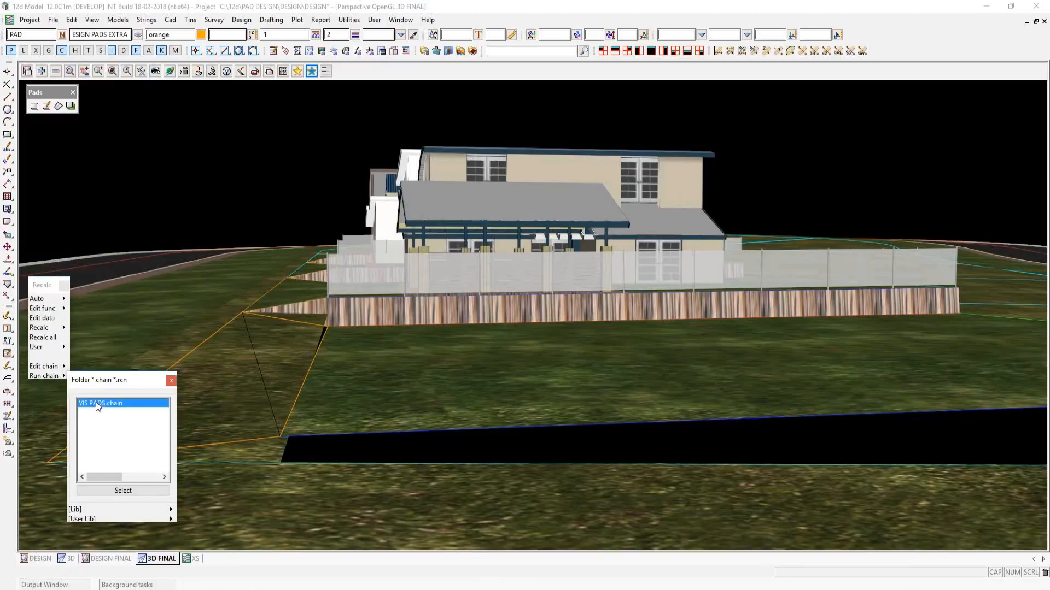
double_click(96, 403)
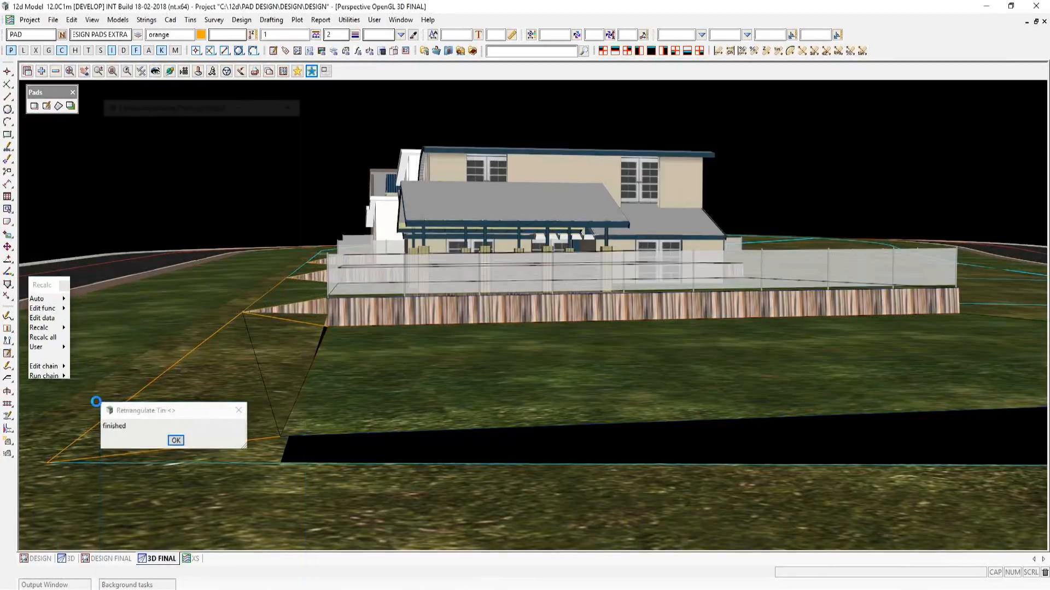
click(175, 440)
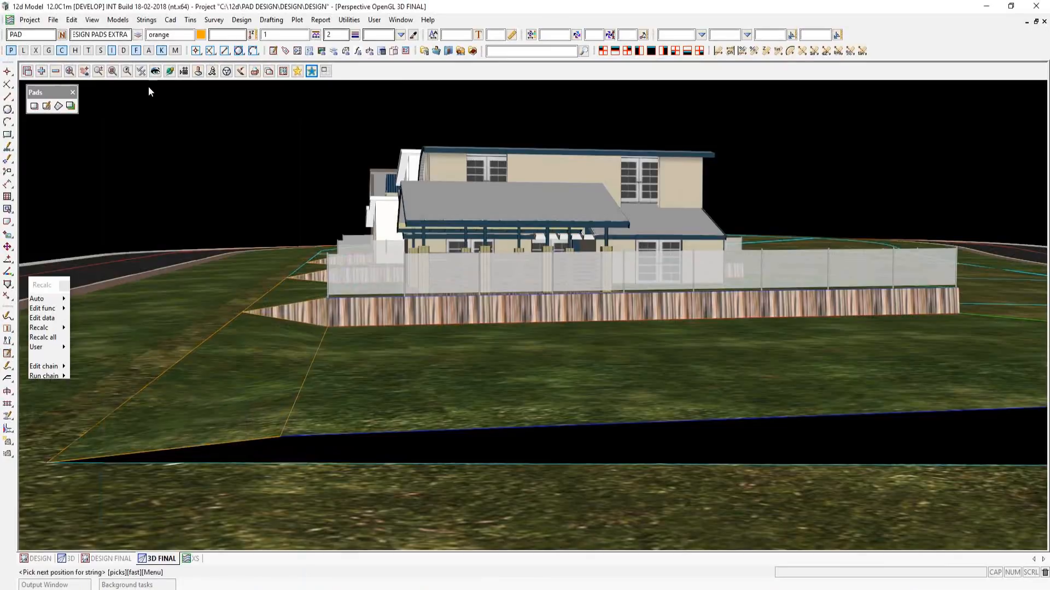
- Inspect the new surface beside the retaining wall, recall the saved SOUTH VIEW camera position and move the Recalc menu clear of the houses
click(170, 71)
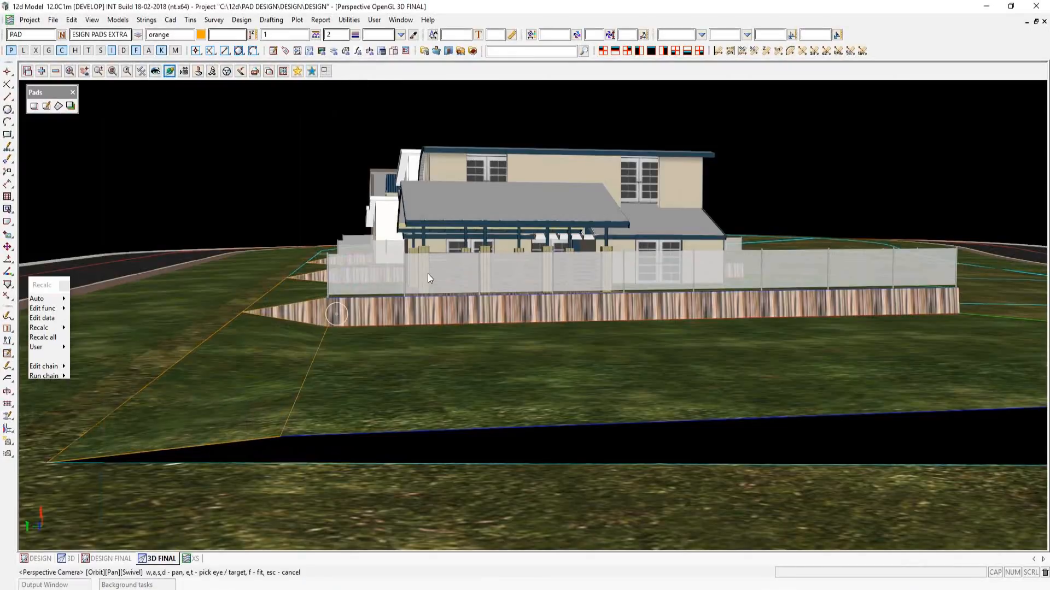
drag(428, 273, 328, 307)
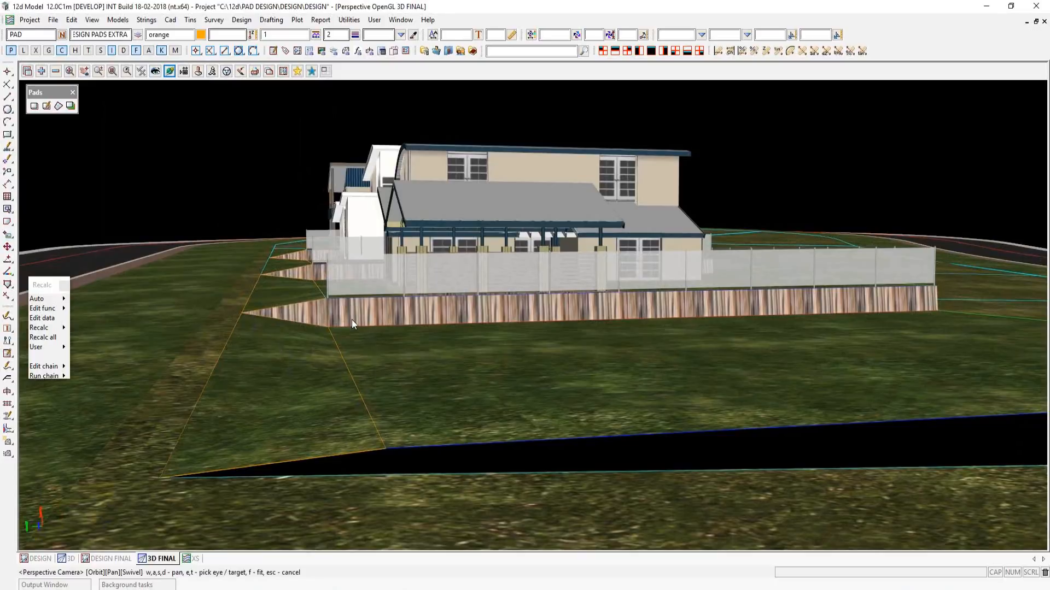
click(311, 71)
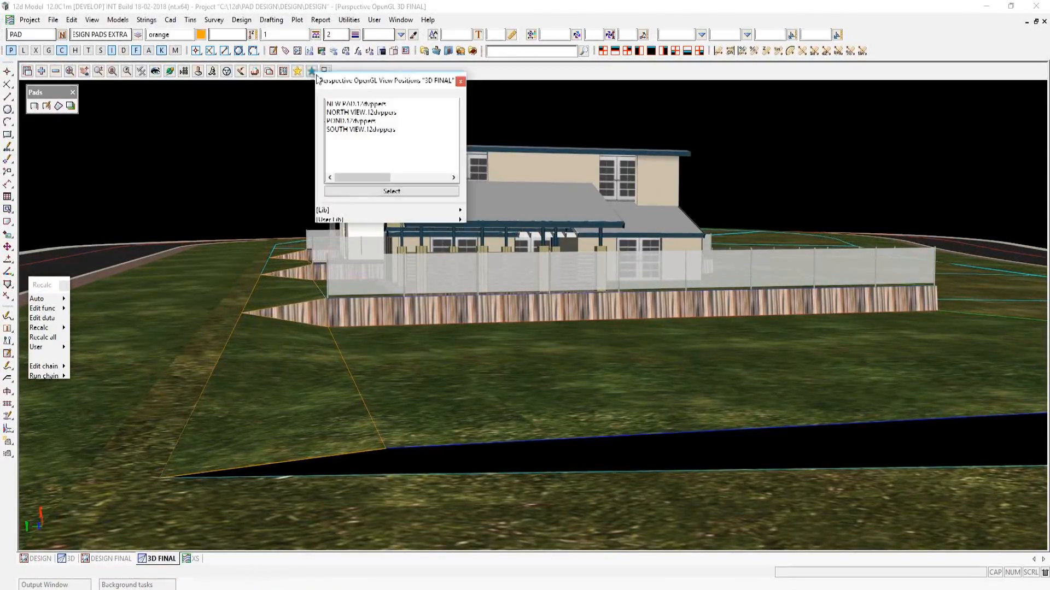
click(339, 130)
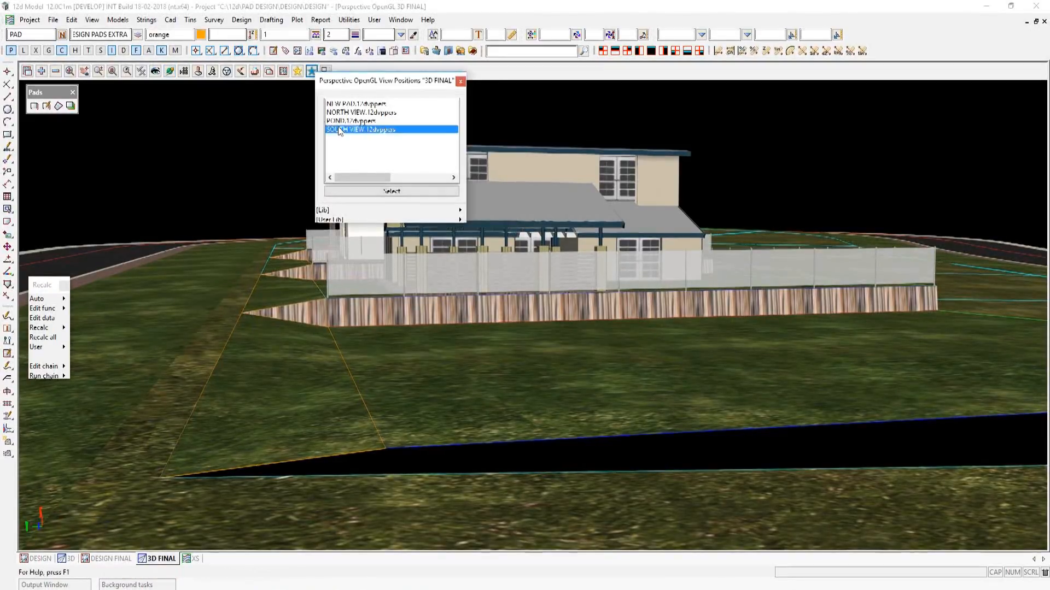
double_click(339, 129)
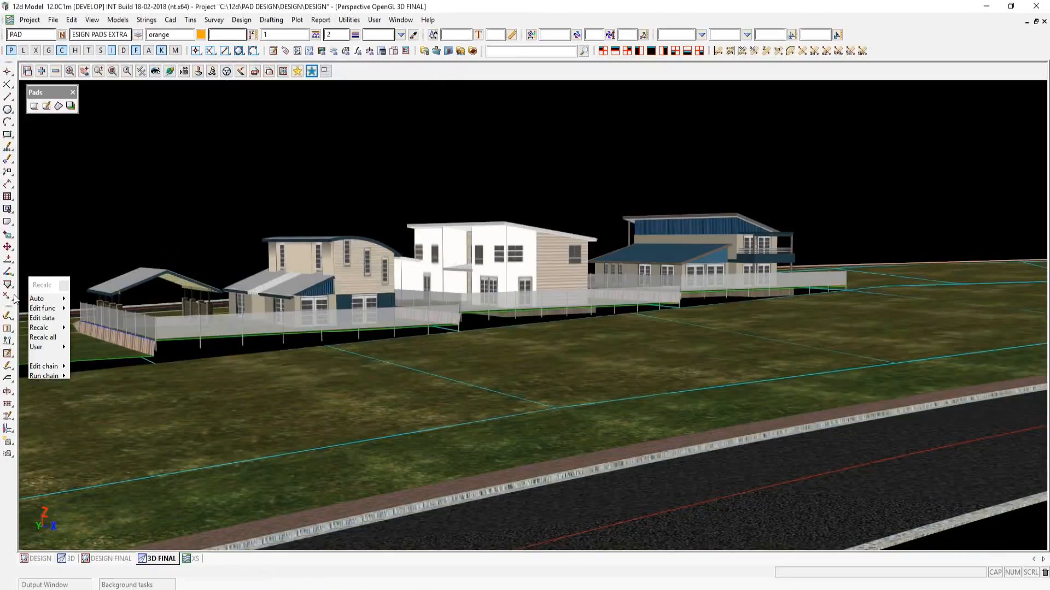
drag(39, 283, 35, 221)
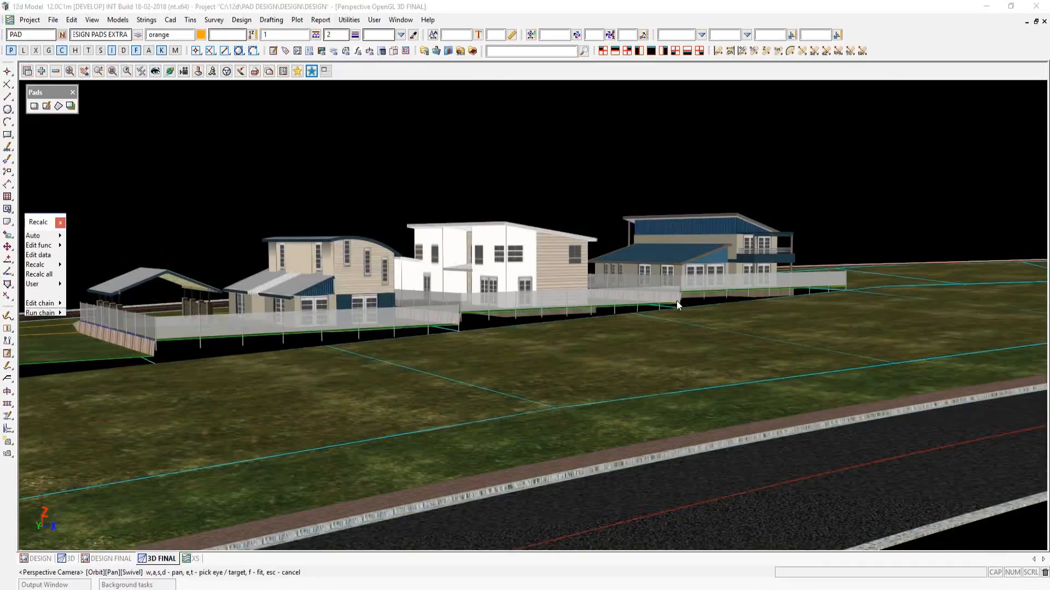
- In the DESIGN FINAL plan, bring the lots behind the existing pads into view and open Allotment Pad Create beside them
click(103, 559)
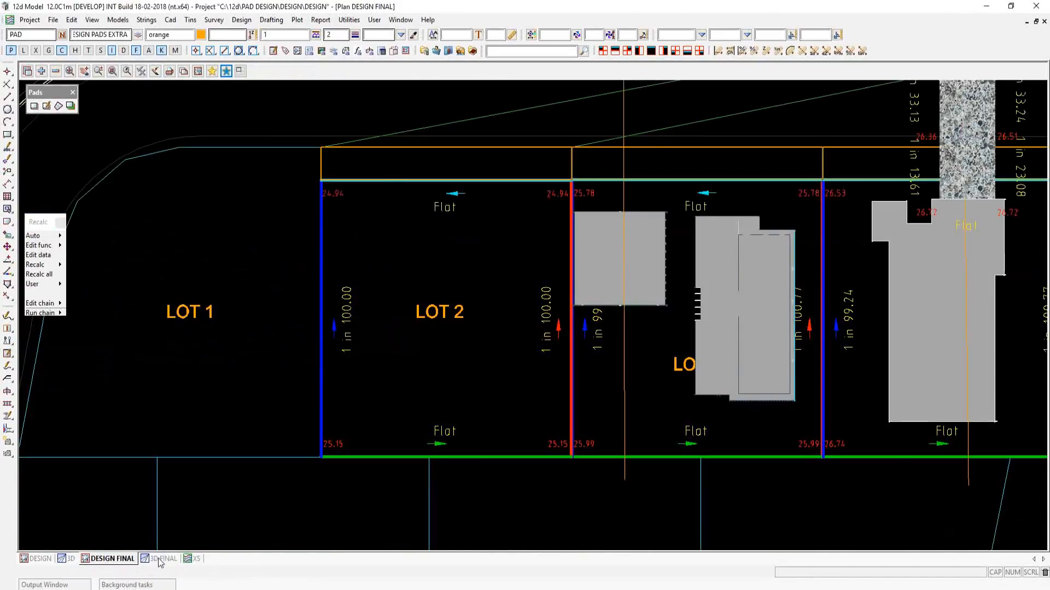
click(159, 559)
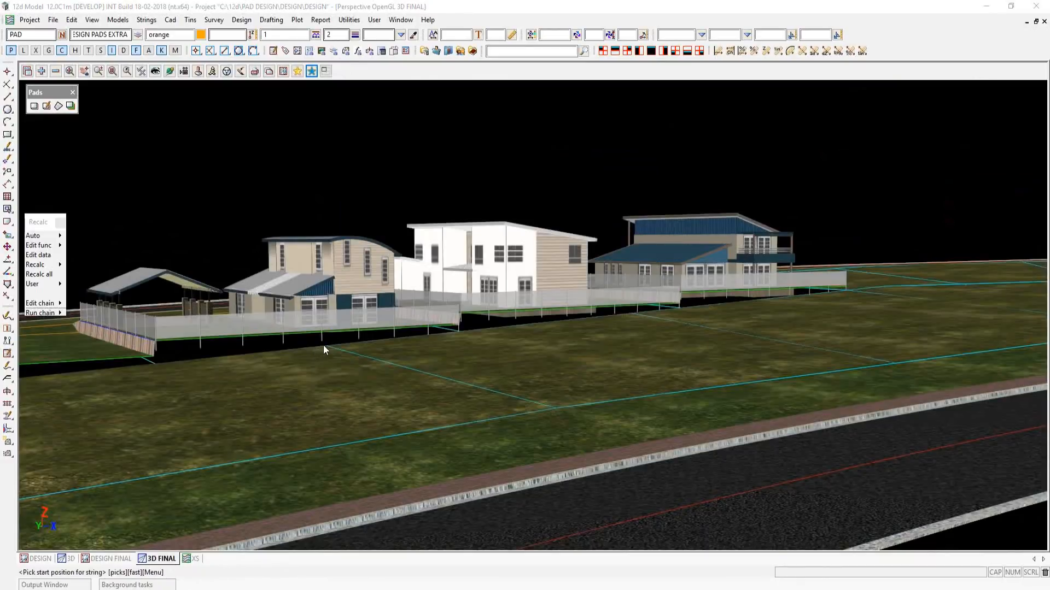
right_click(324, 346)
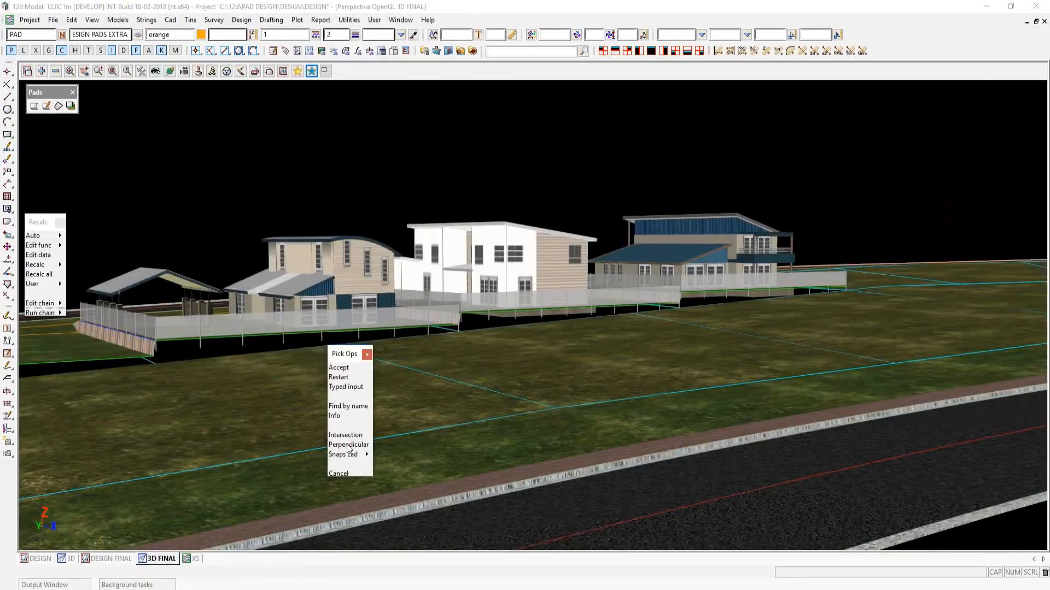
click(109, 558)
scroll(344, 295, down, 5)
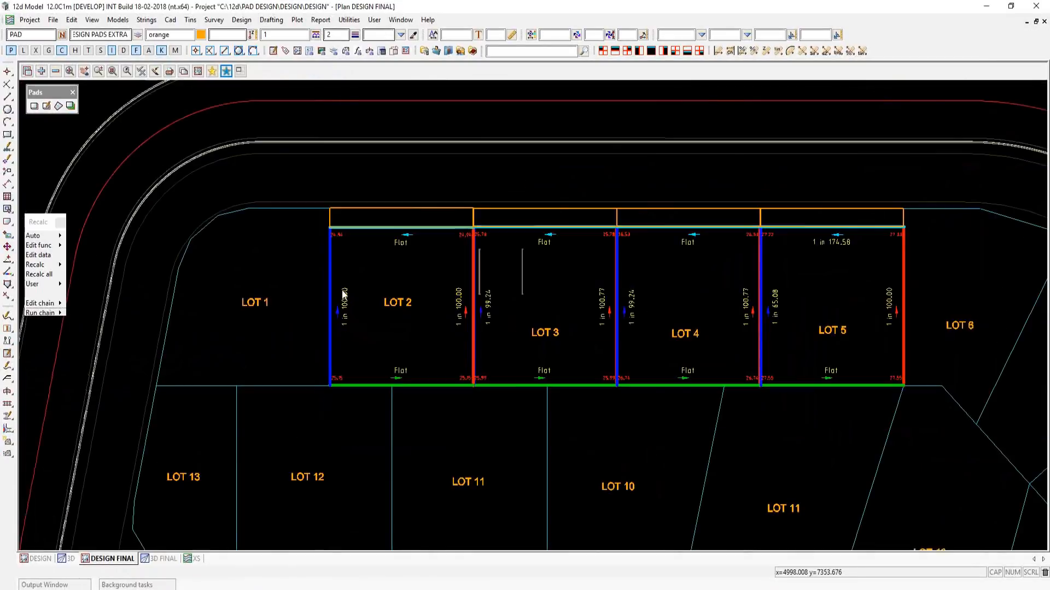
scroll(484, 460, up, 3)
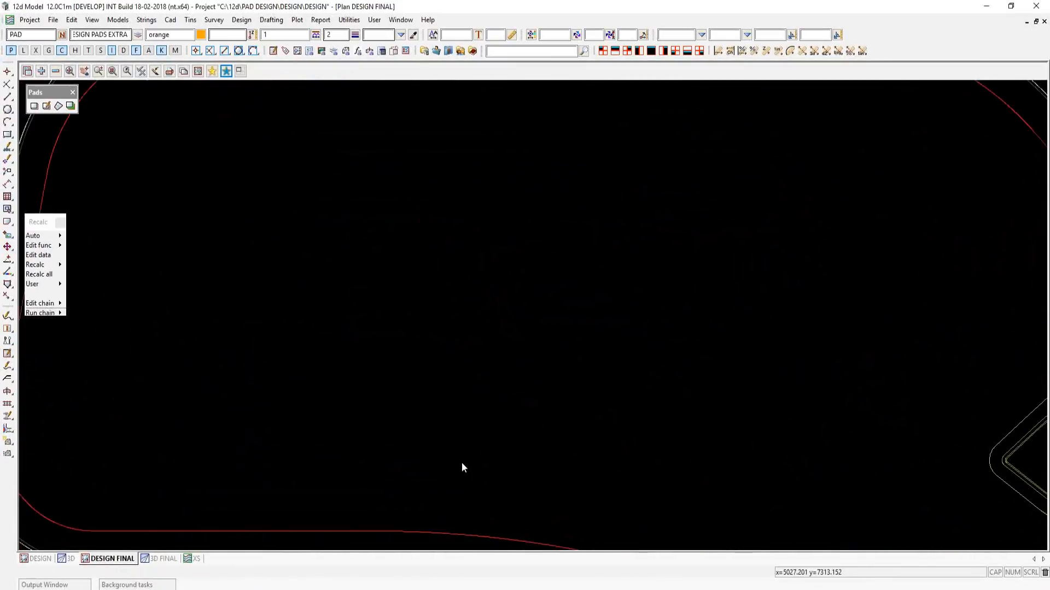
scroll(484, 459, up, 1)
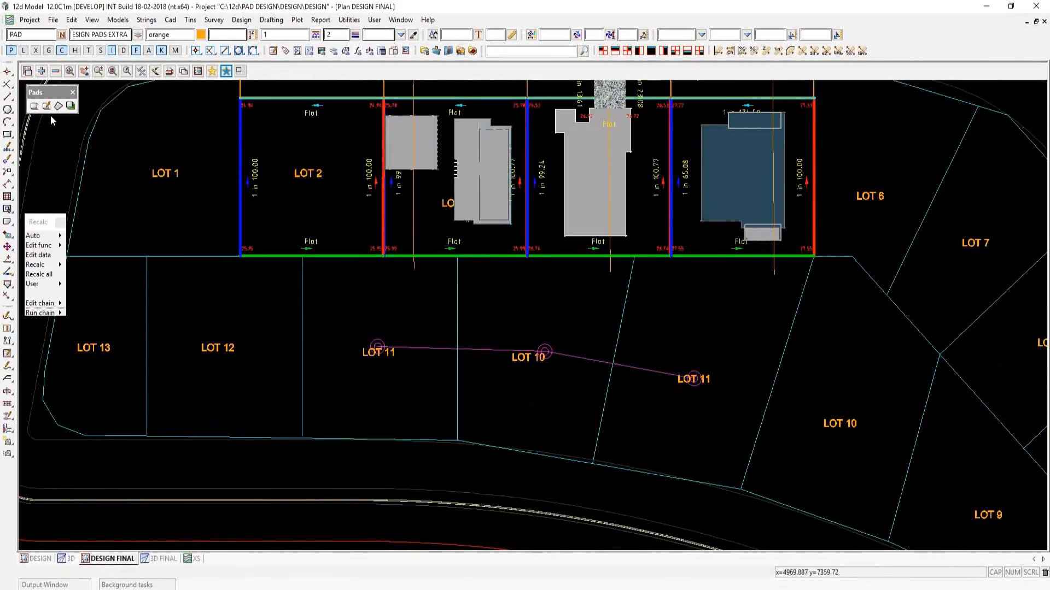
click(34, 106)
drag(208, 182, 98, 174)
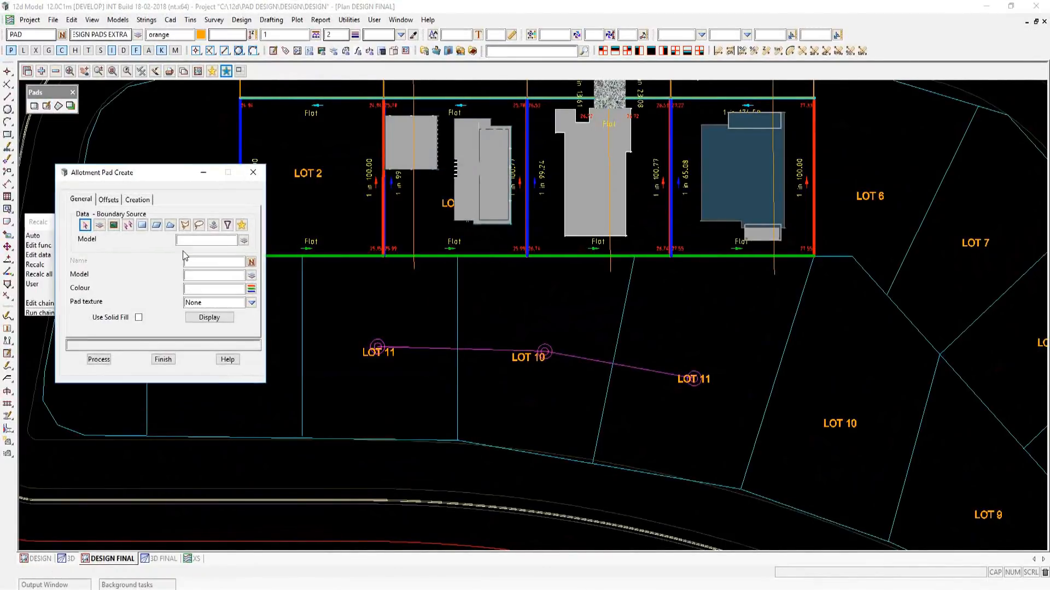
- Turn on line snap and pick the boundary between Lots 12 and 11 to set LOT LAYOUT as the boundary source model
middle_click(221, 257)
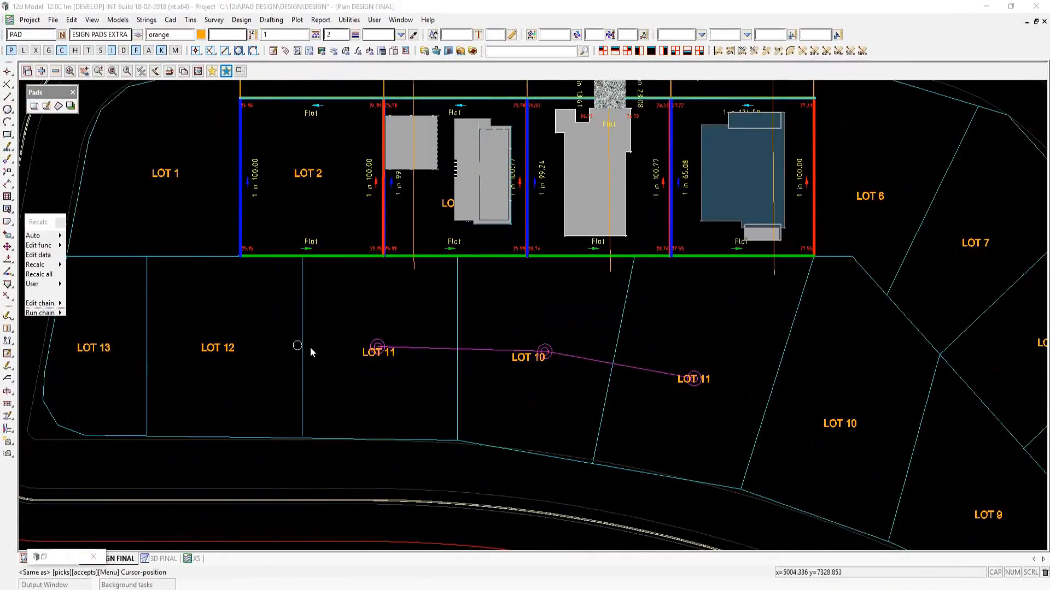
click(296, 438)
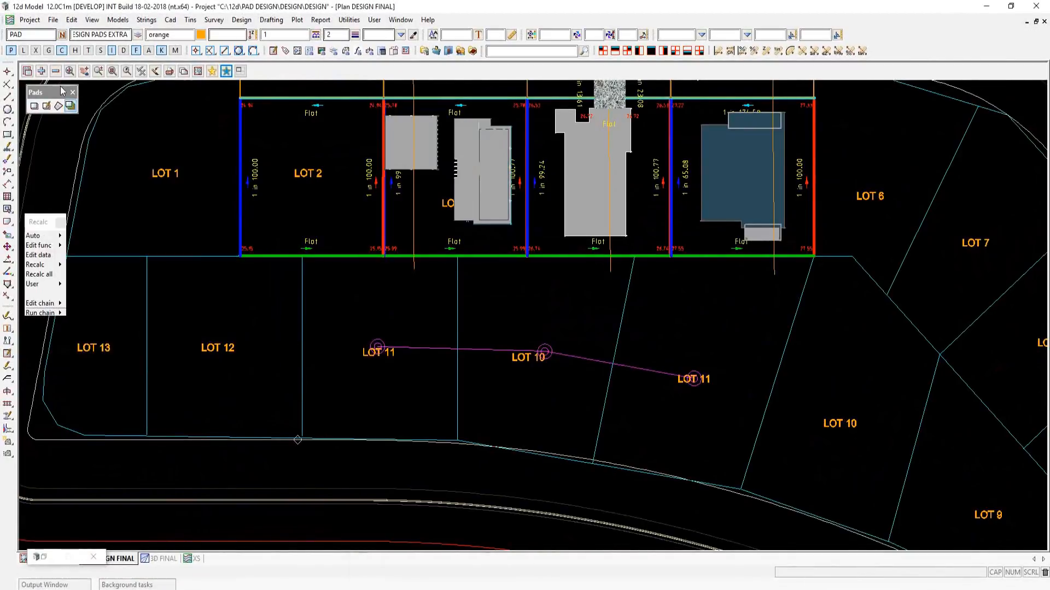
click(23, 50)
click(302, 379)
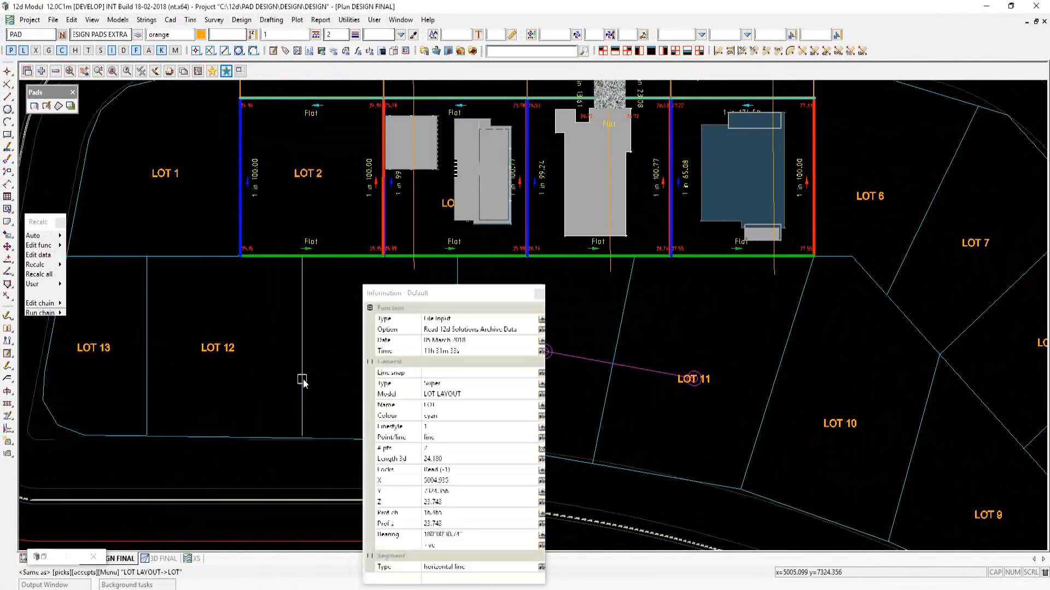
middle_click(303, 379)
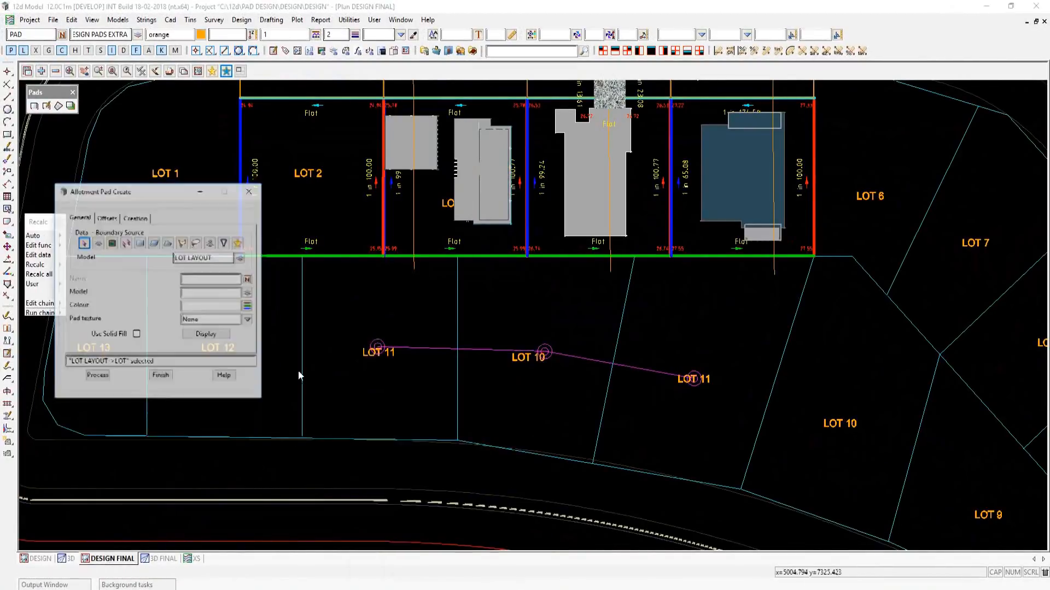
- Set the pad model to DESIGN PADS FINAL by picking an existing pad string and choose cyan as the pad colour
middle_click(199, 275)
click(385, 222)
middle_click(387, 224)
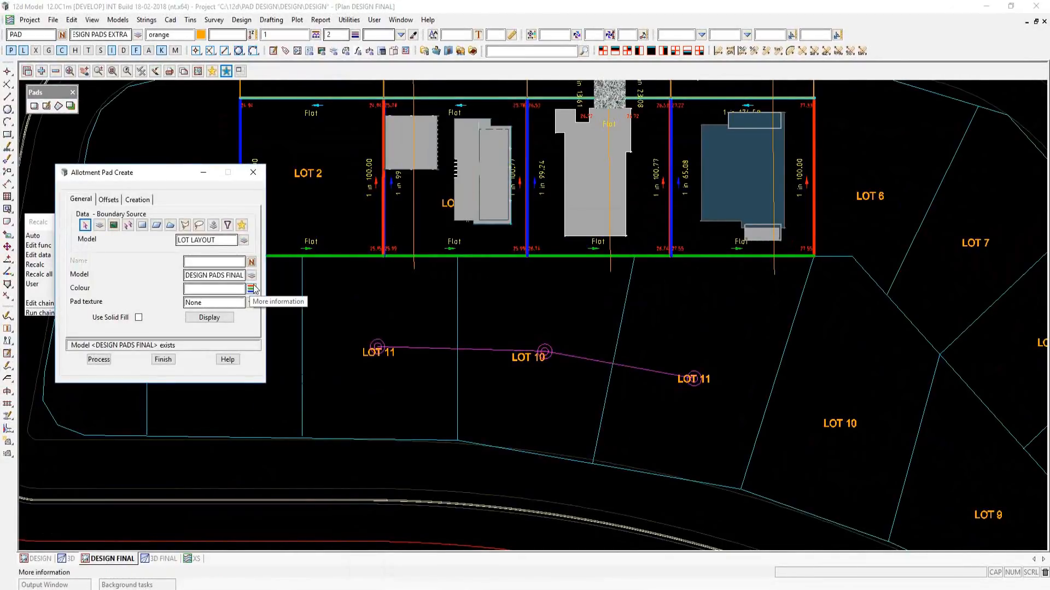
click(251, 288)
double_click(372, 301)
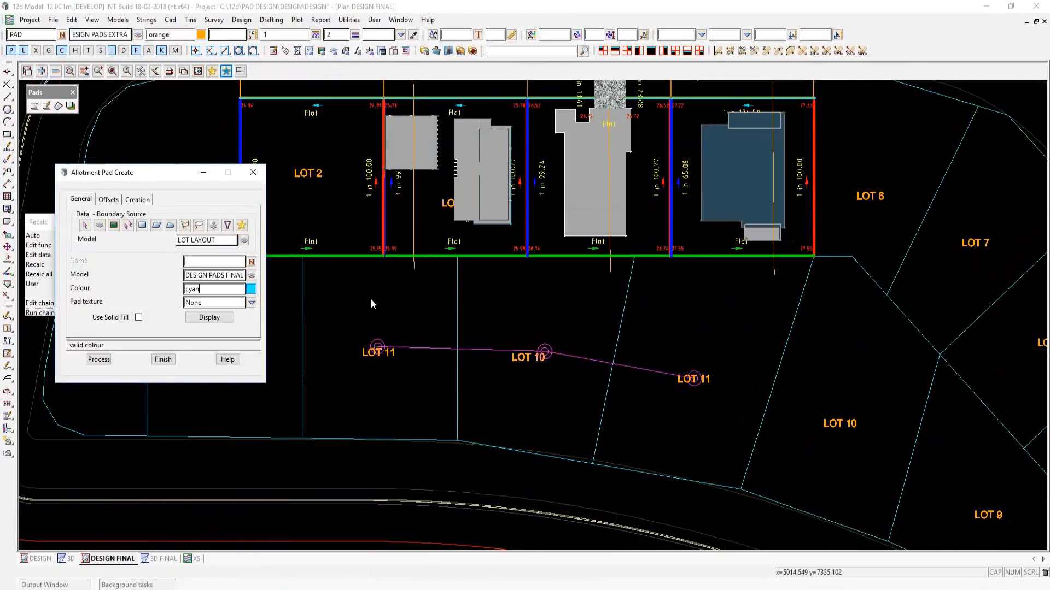
- Set the pads' global offset to 0.05 and the individual boundary offset type to Point to Point
click(109, 200)
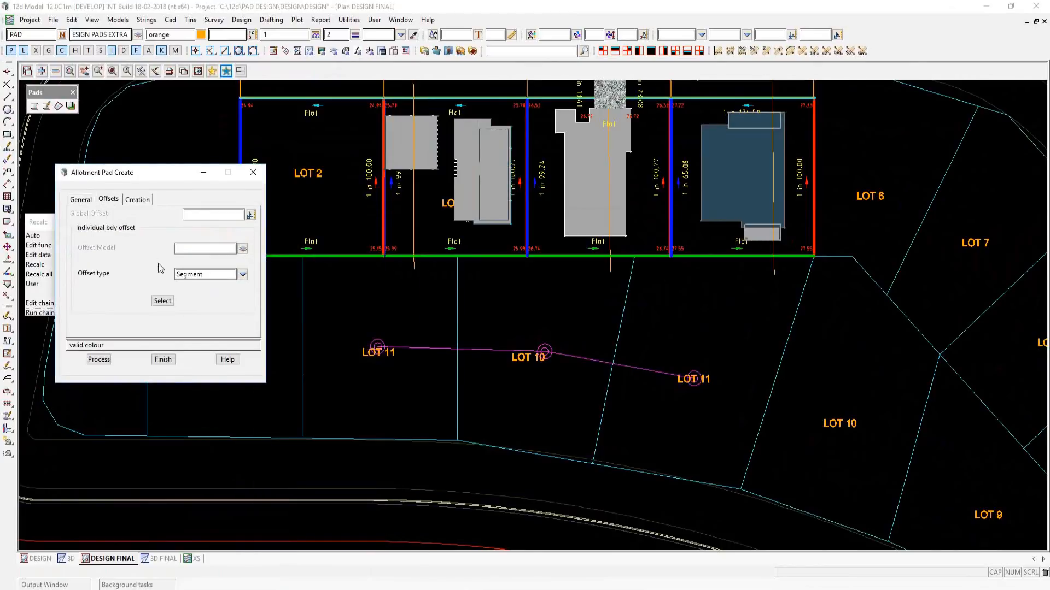
click(198, 215)
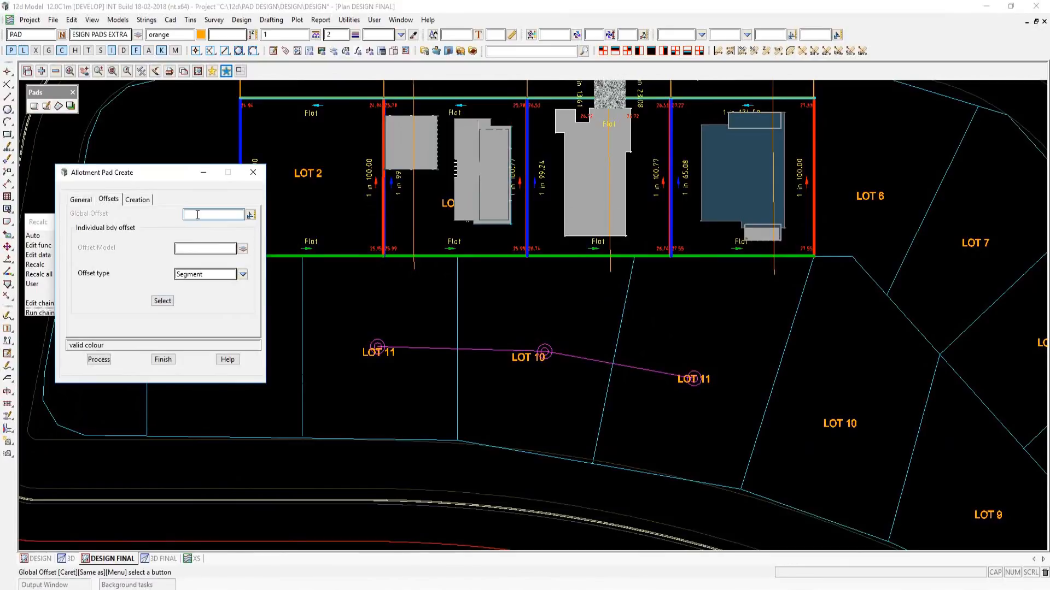
text(0.05)
click(242, 274)
click(261, 308)
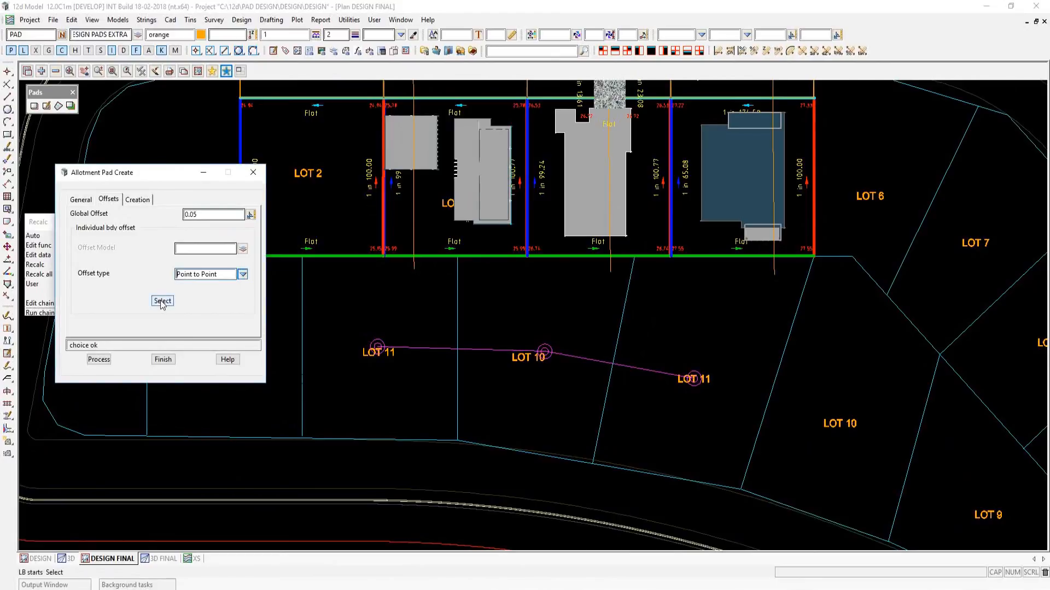
- Define point-to-point offsets along the road frontages of the three lots, entering 3 for the Lot 11 frontage next to Lot 12
click(159, 300)
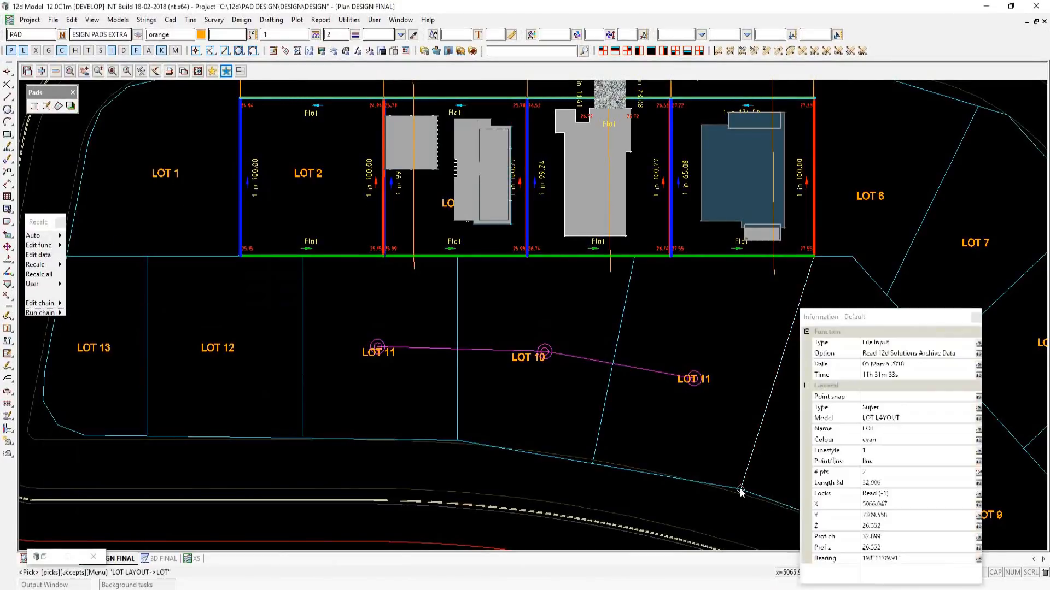
click(456, 441)
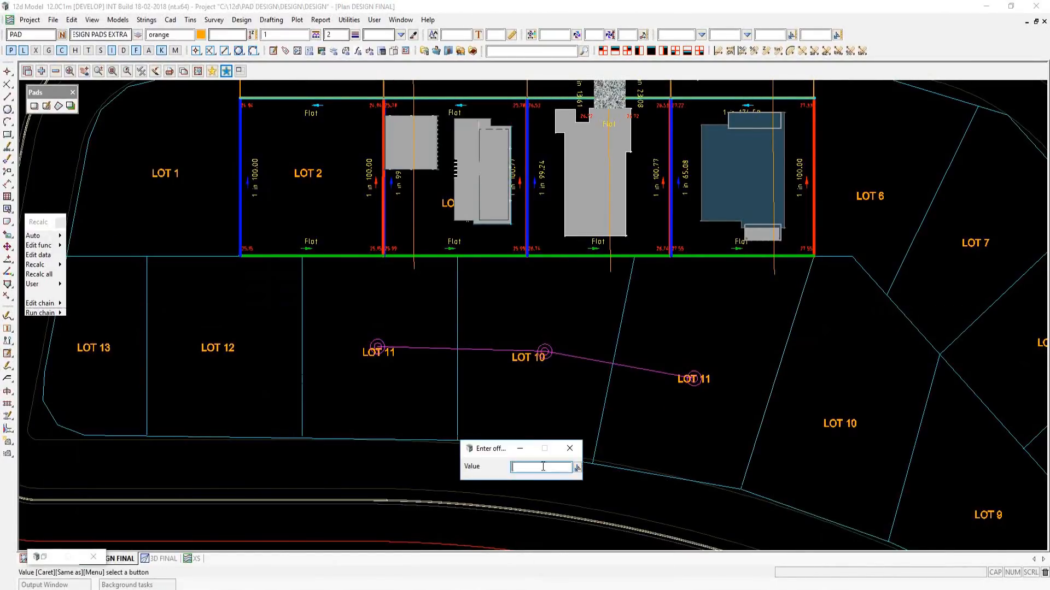
key(Return)
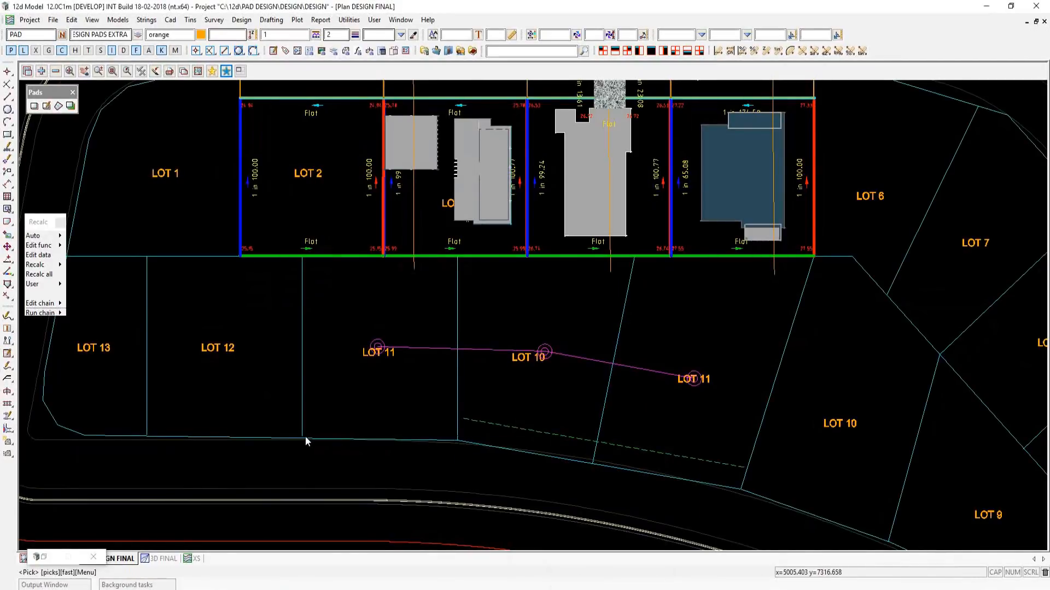
click(303, 437)
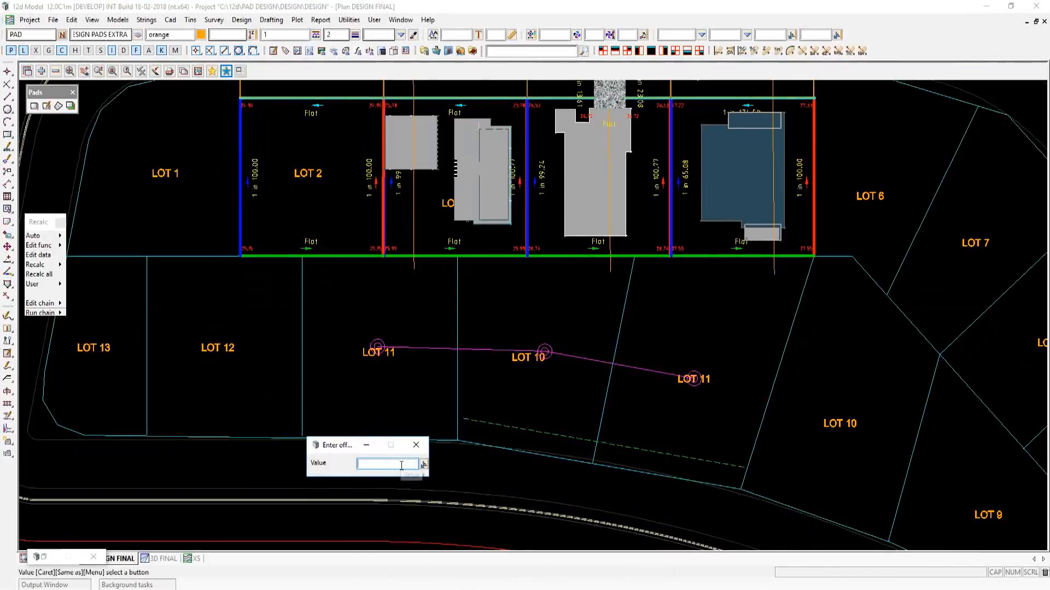
text(3)
key(Return)
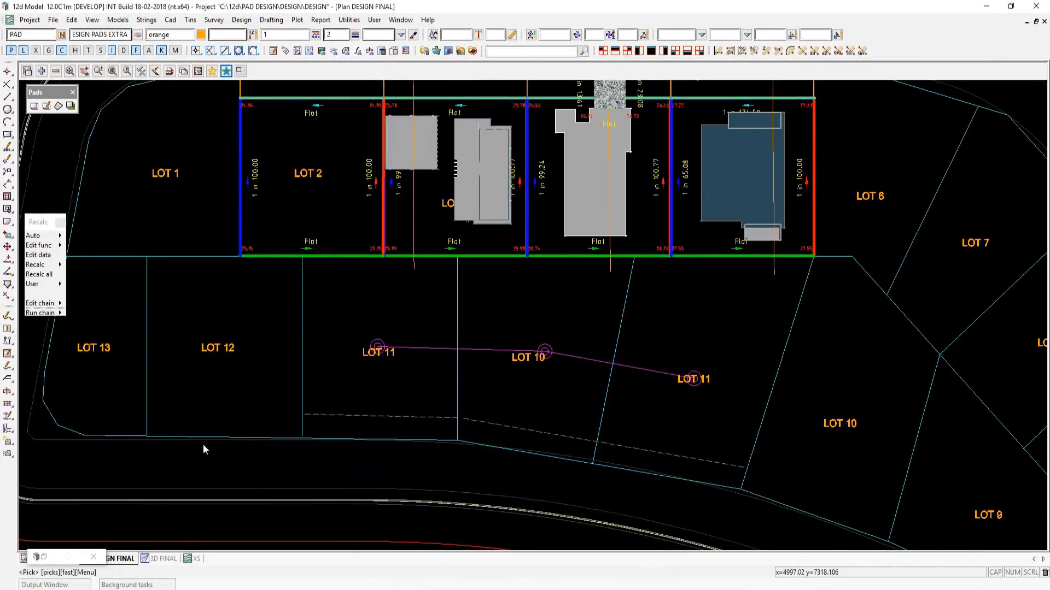
click(45, 557)
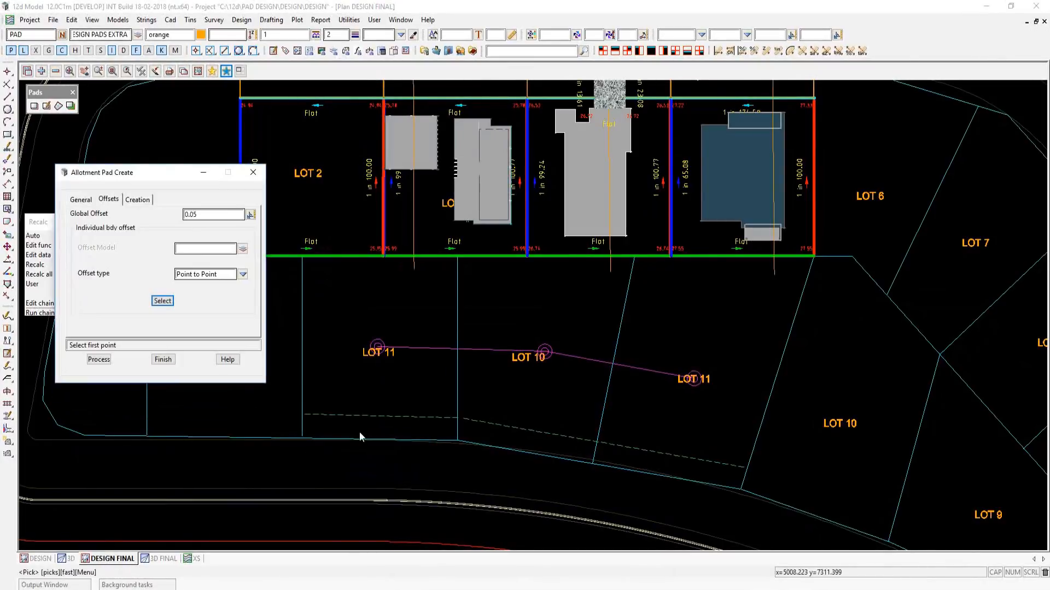
- Set the pad level type to Use Tin level with FINAL SURFACE as the tin
click(135, 200)
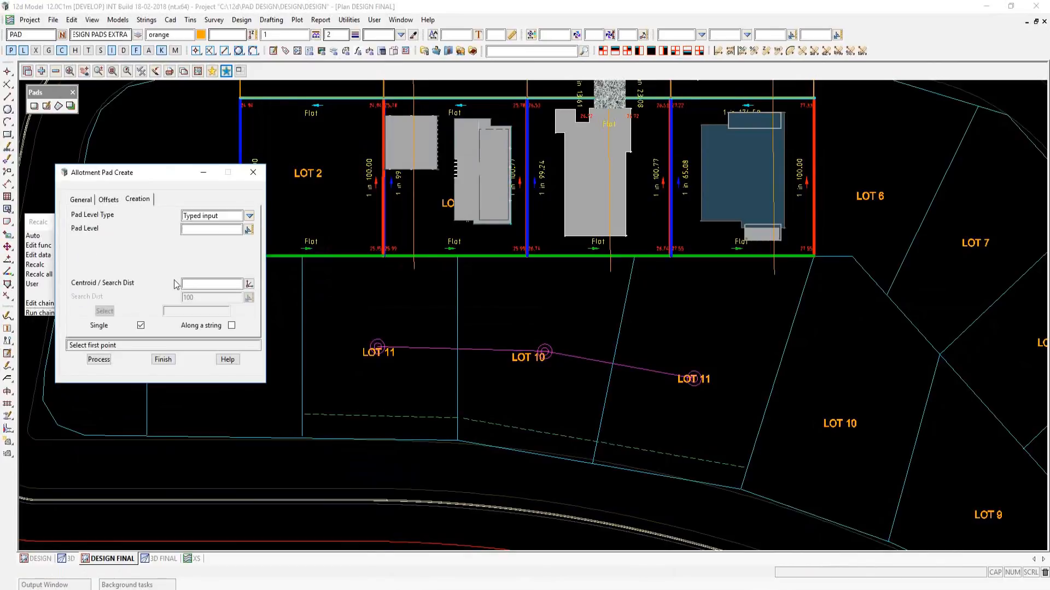
click(249, 216)
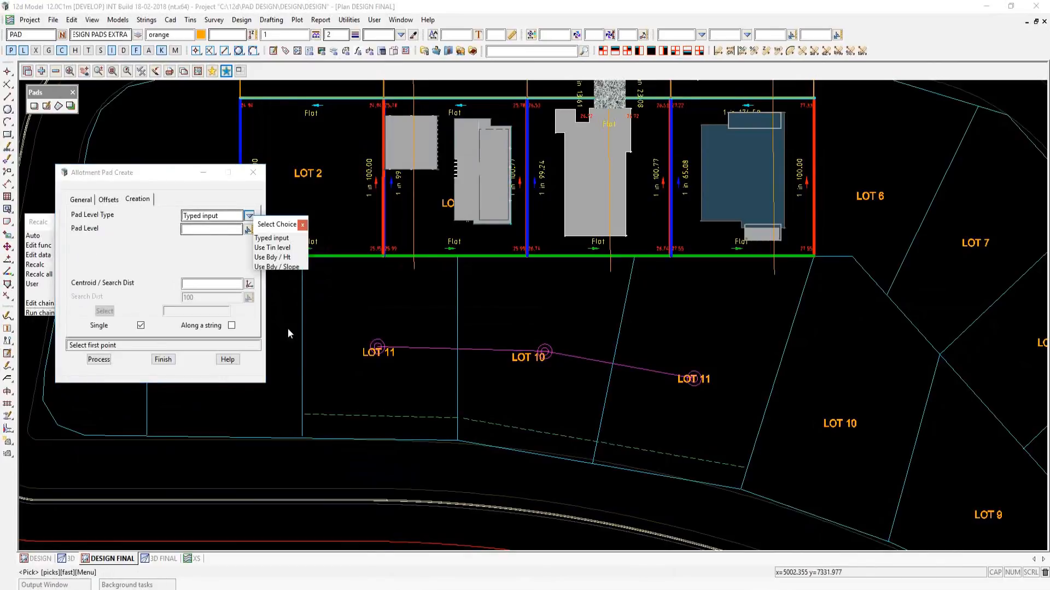
click(281, 248)
click(248, 229)
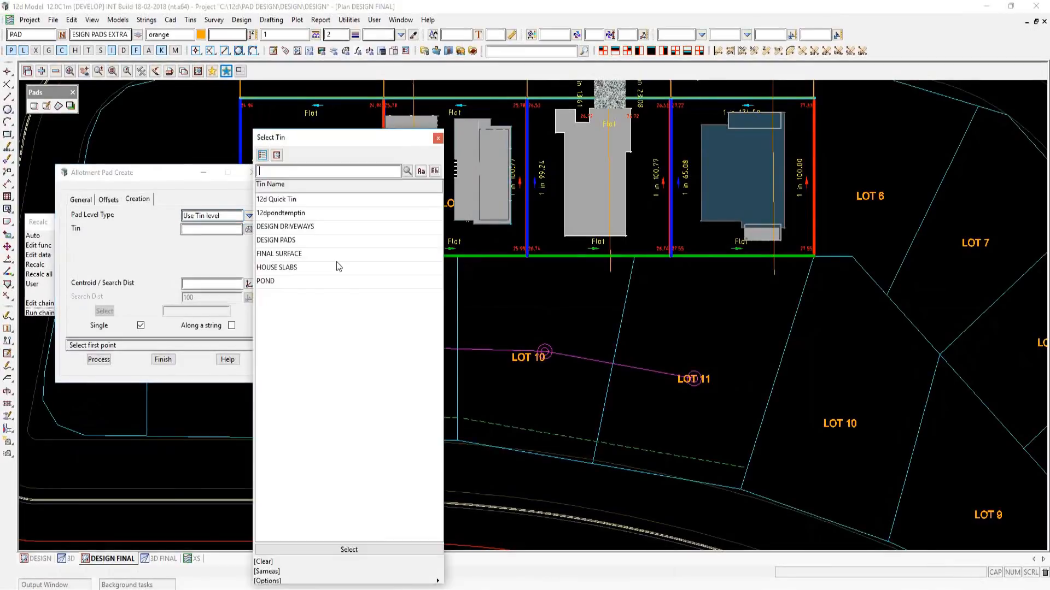
click(297, 258)
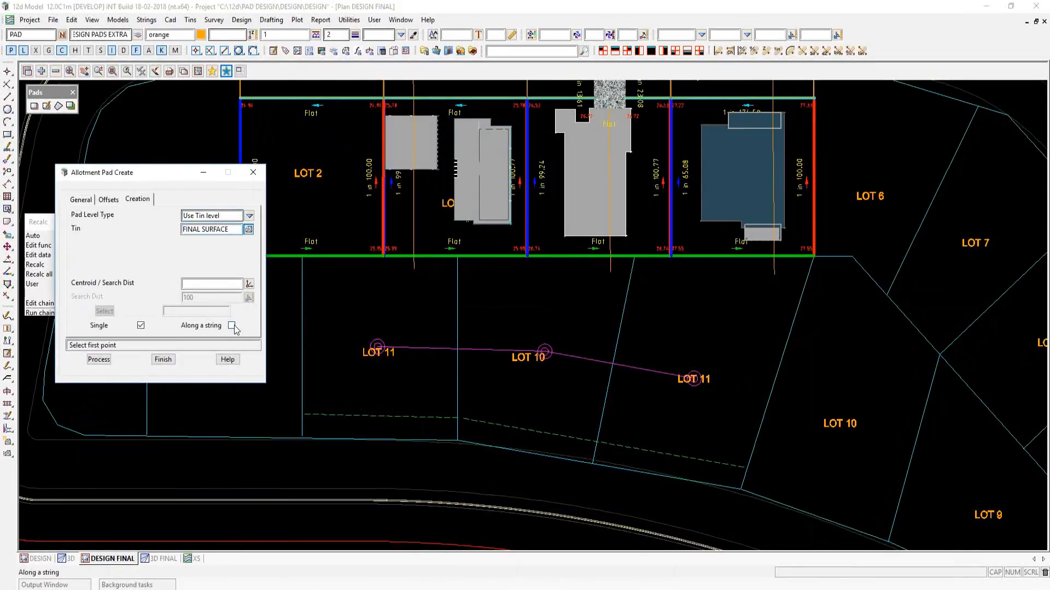
- Enable pad creation along a string, select the magenta PAD LOCATION 2 string through the three lots and process the pads
click(232, 325)
click(103, 311)
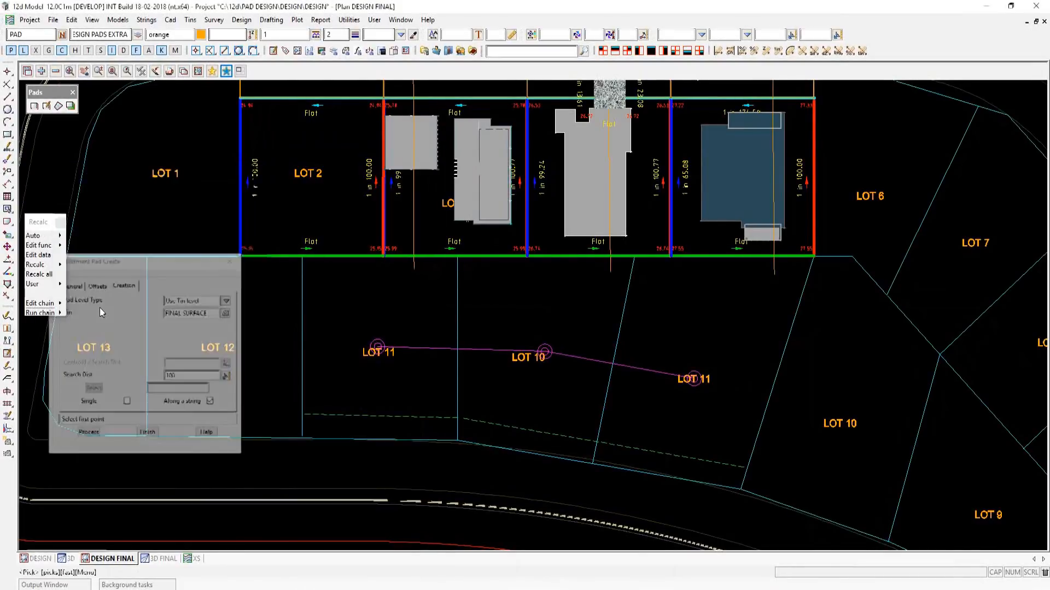
click(438, 347)
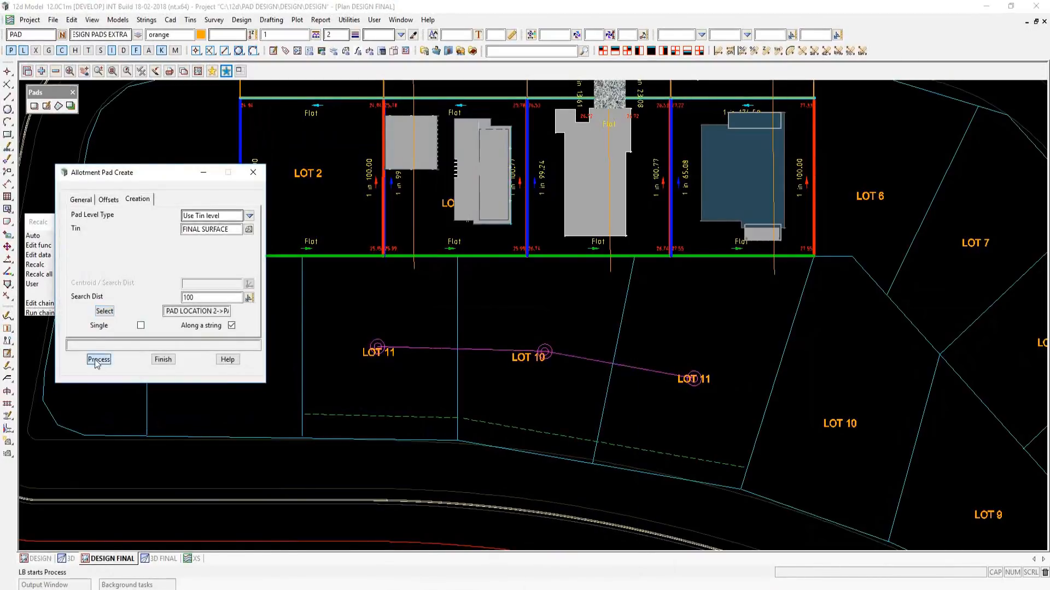
click(99, 360)
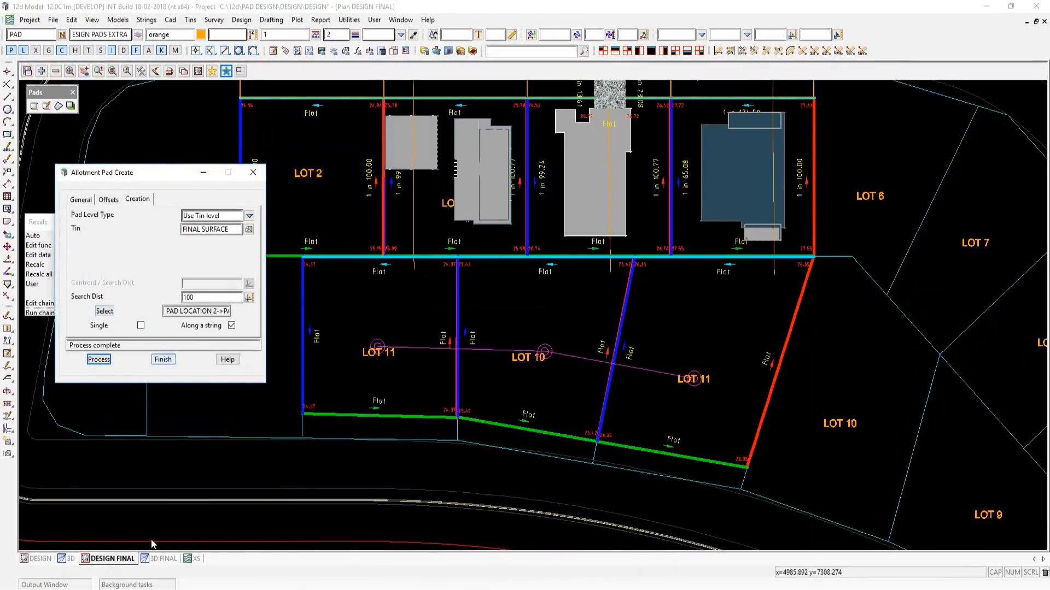
- Run the VIS PADS chain to update the final design's 3D visualisation and inspect the new pads and retaining walls
click(161, 558)
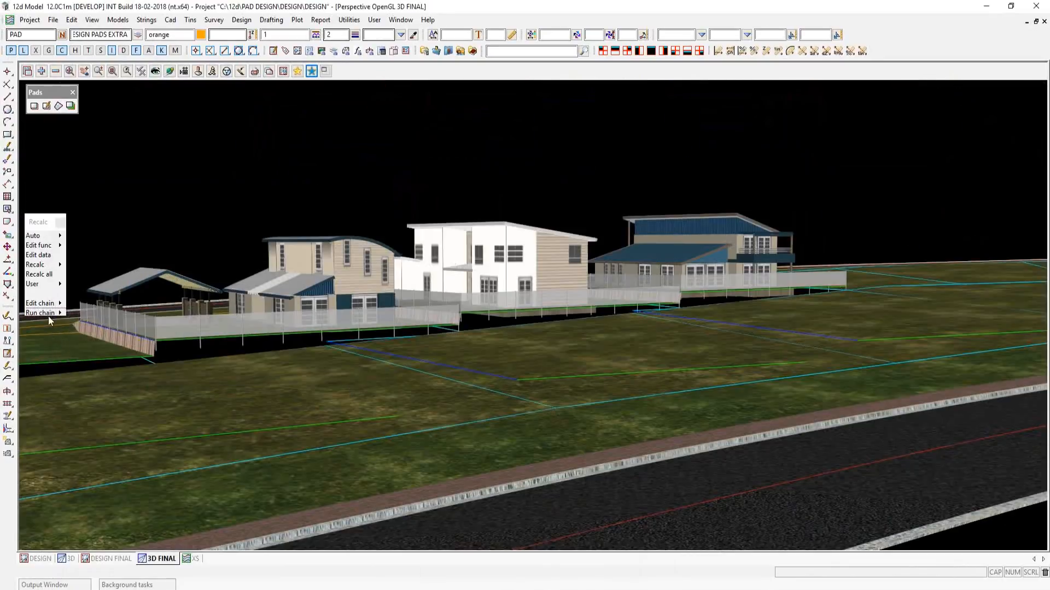
click(49, 314)
click(103, 339)
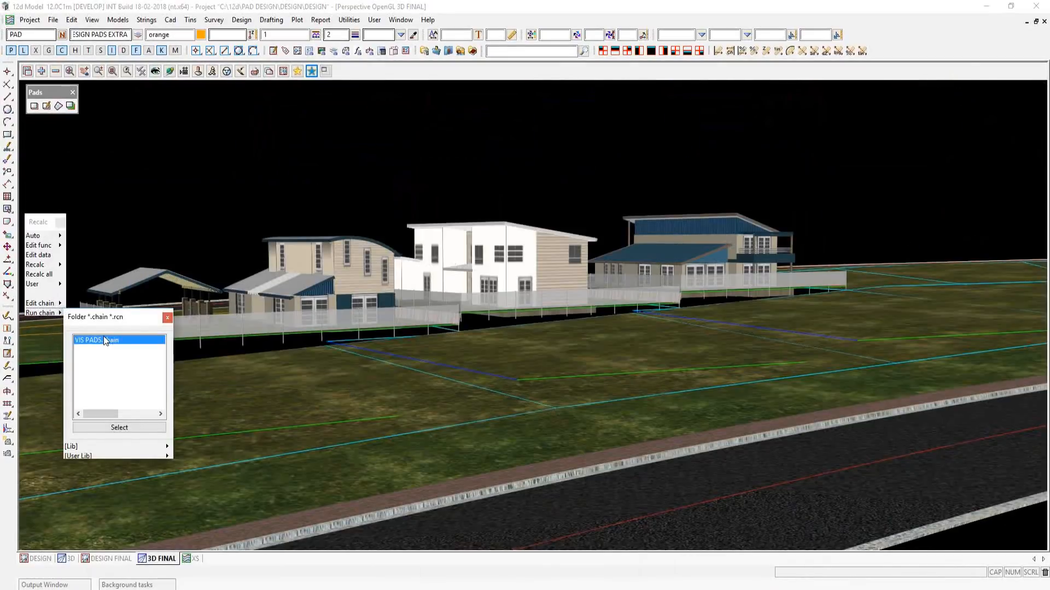
double_click(103, 339)
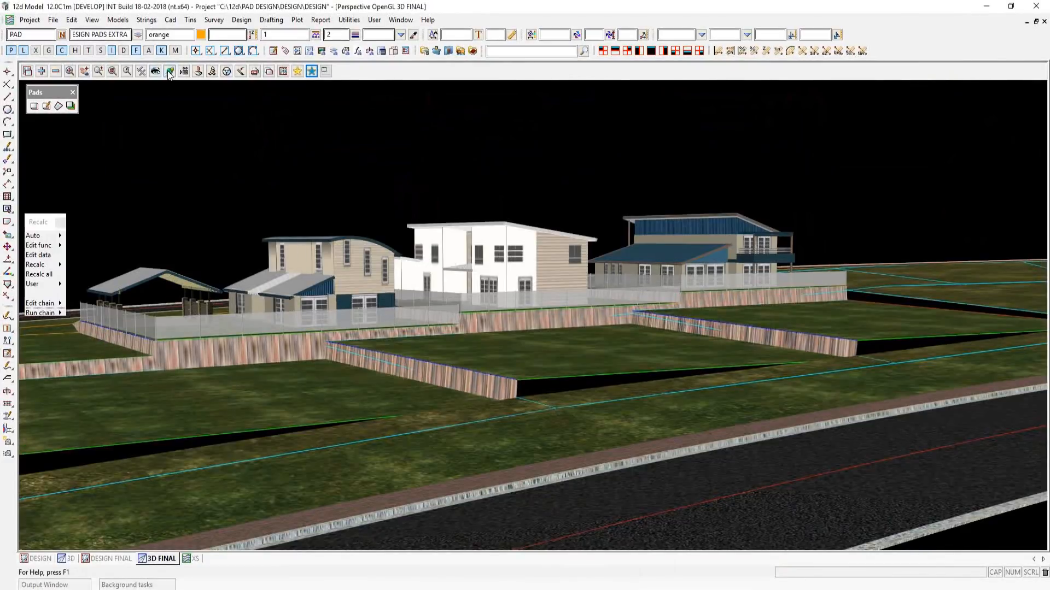
click(169, 71)
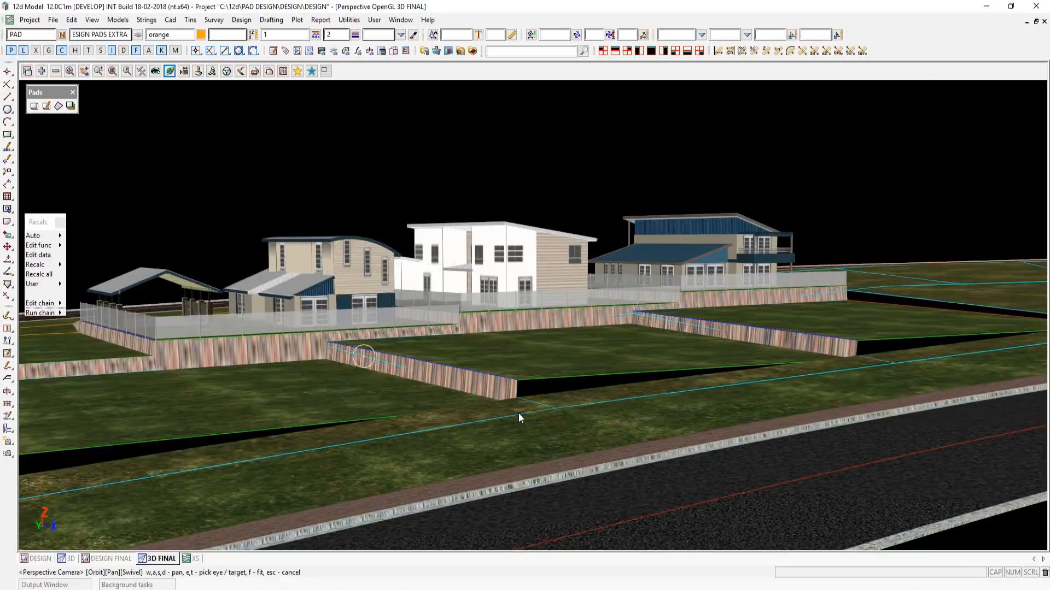
drag(519, 418, 529, 423)
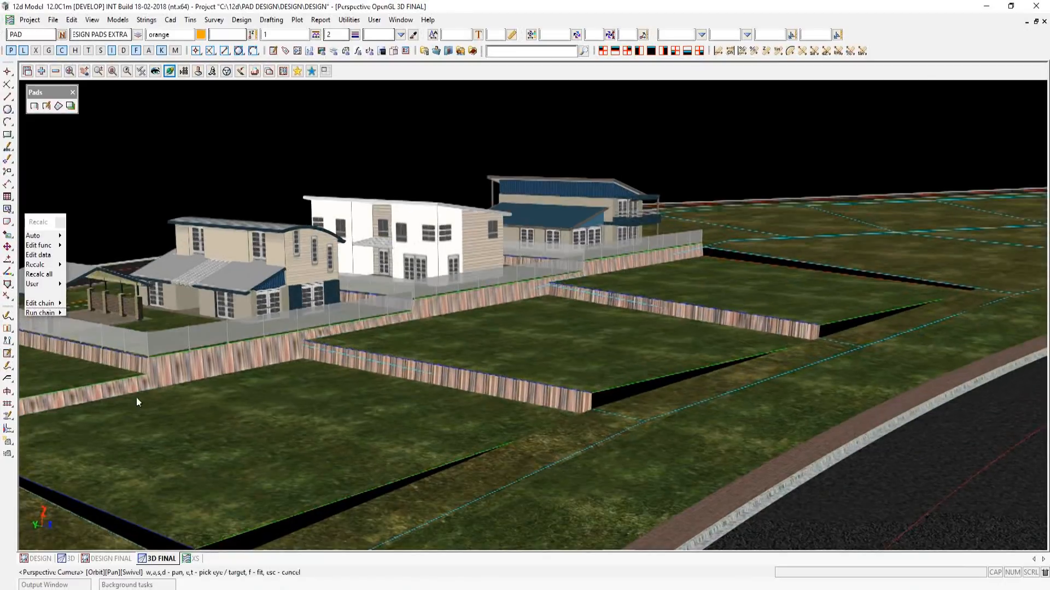
drag(136, 397, 110, 379)
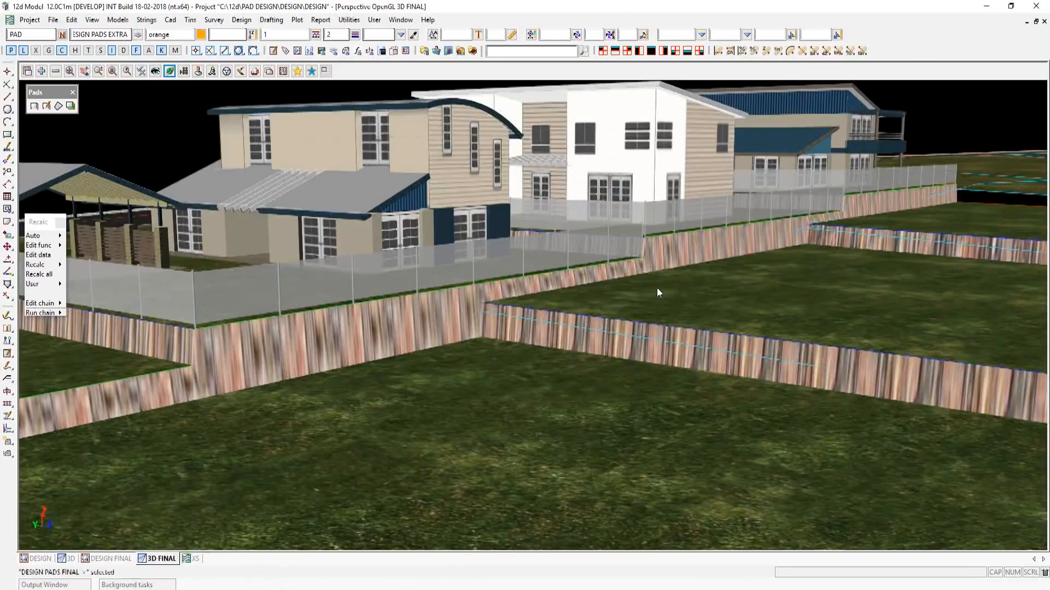
drag(657, 288, 557, 295)
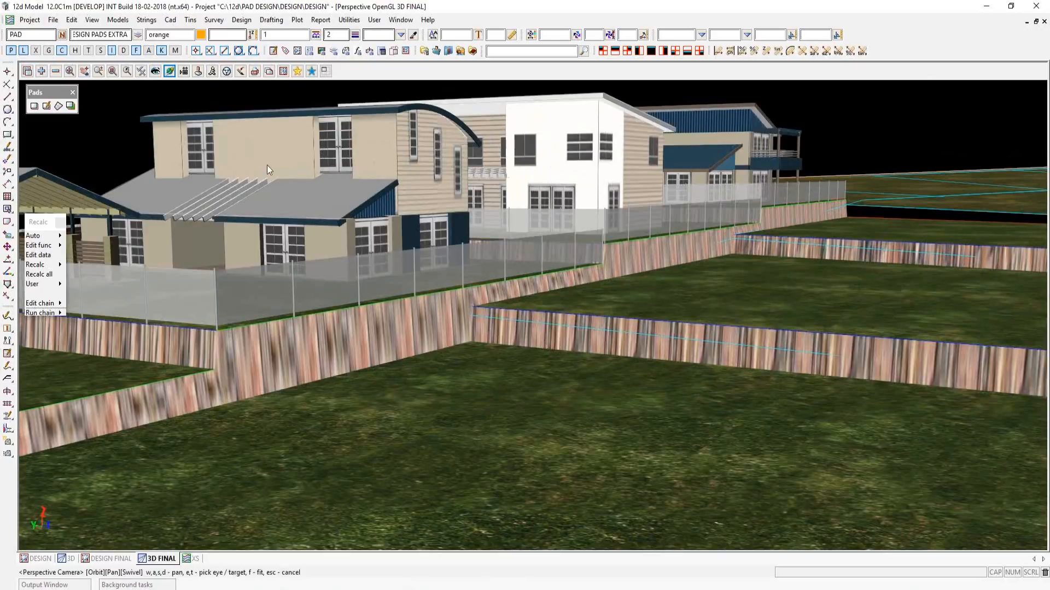
- Restore the NORTH VIEW perspective and set DESIGN DRIVEWAYS to active in the COMBINED super tin, updating it
click(310, 72)
click(357, 112)
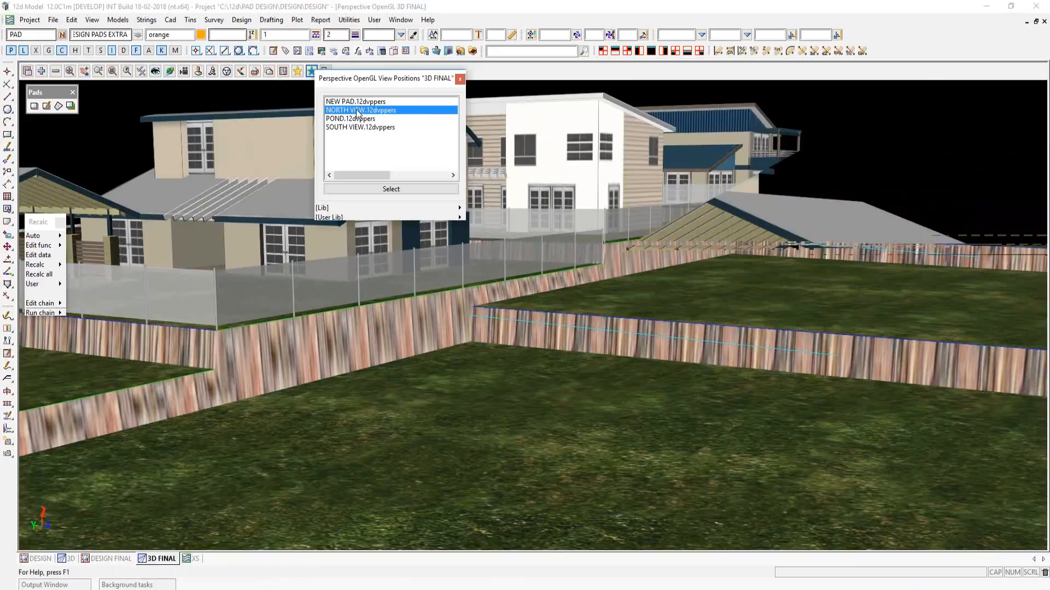
double_click(357, 112)
click(190, 20)
mouse_move(224, 112)
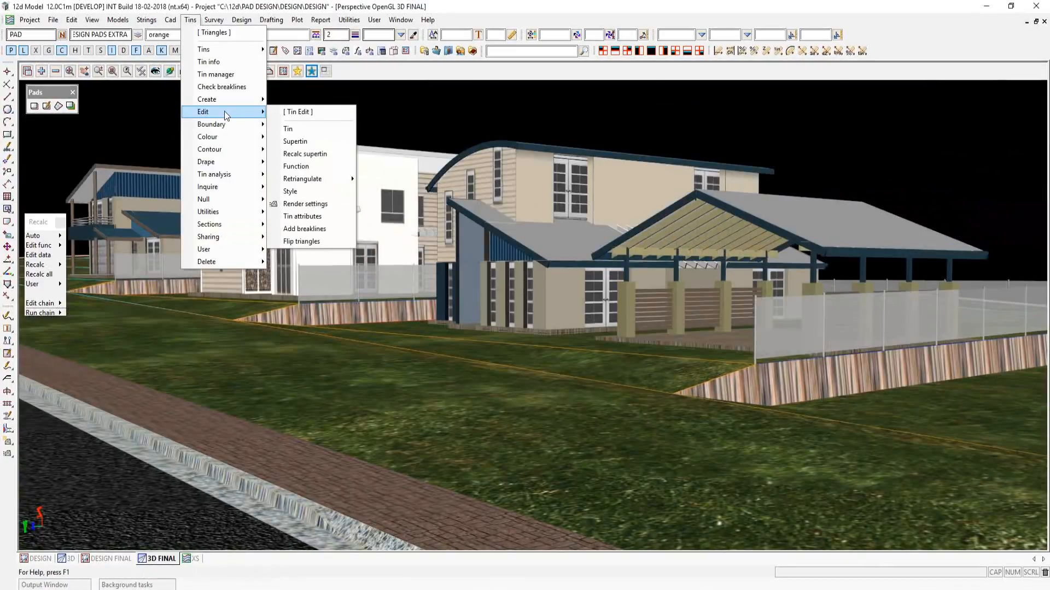
click(295, 141)
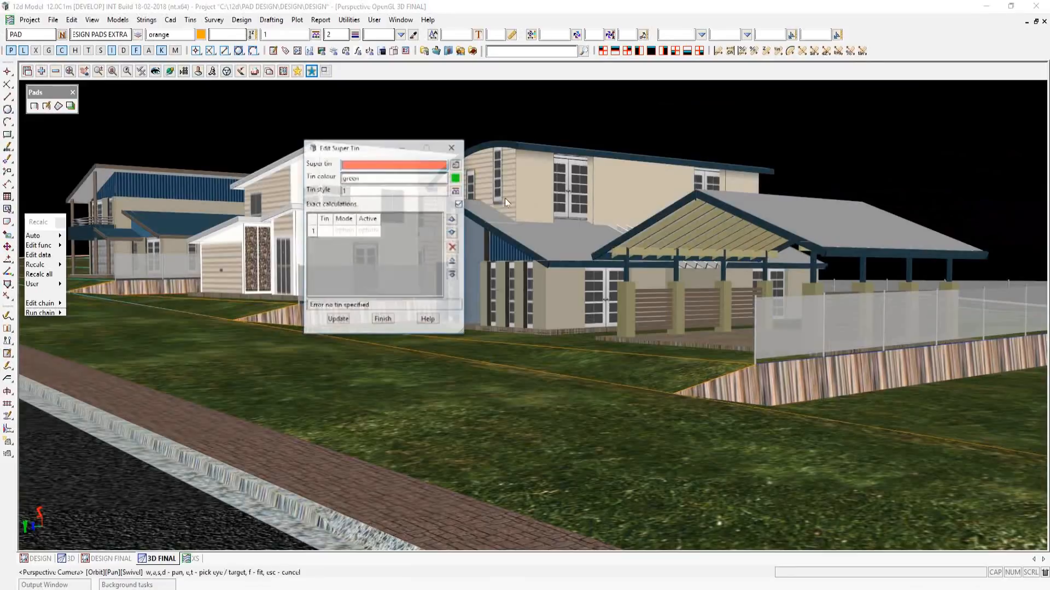
click(456, 164)
click(494, 198)
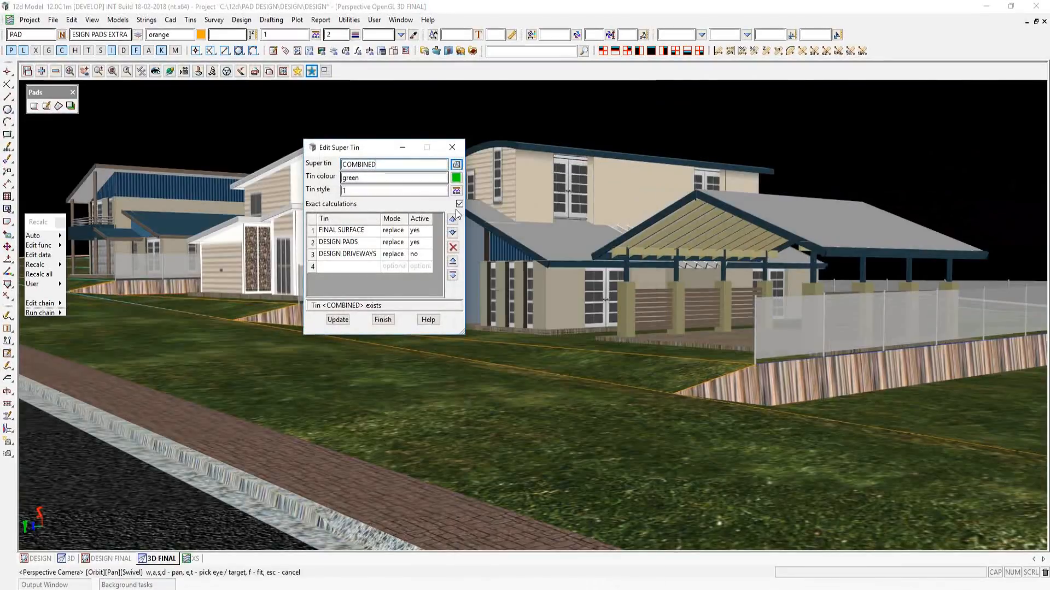
drag(354, 148, 652, 82)
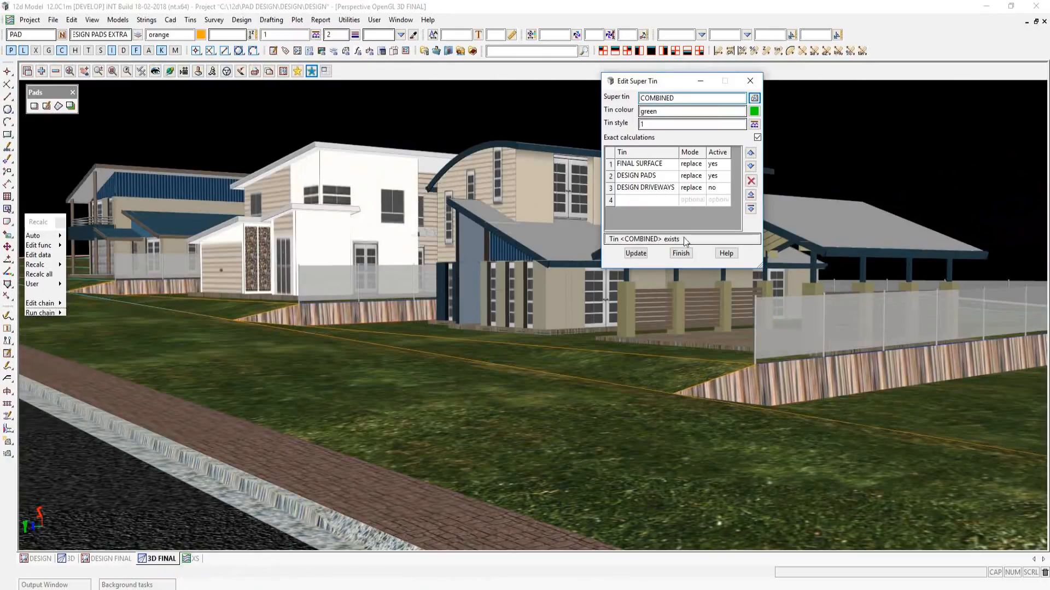
right_click(721, 190)
click(731, 214)
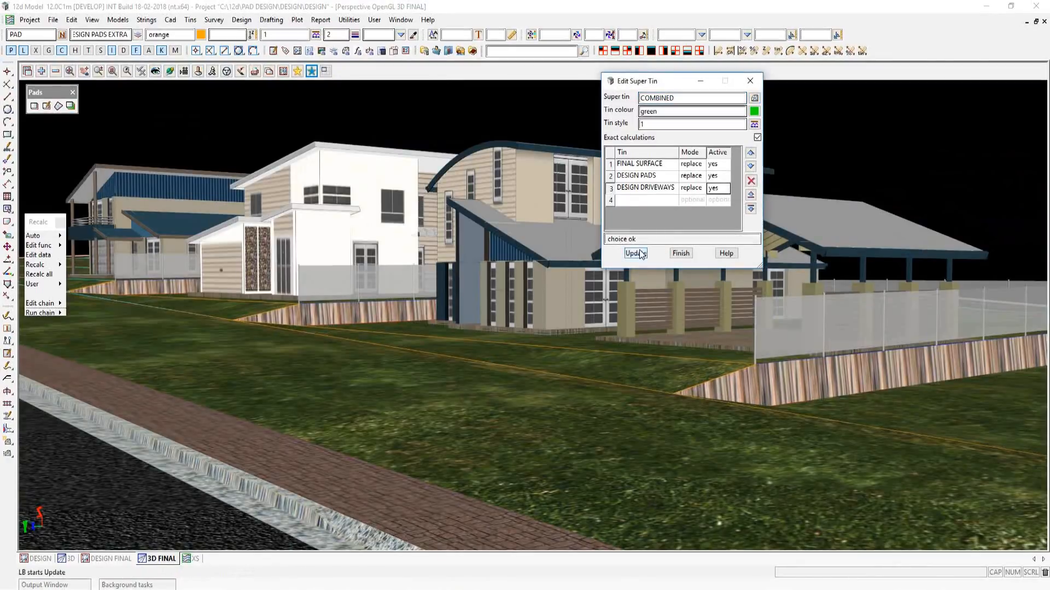
click(636, 254)
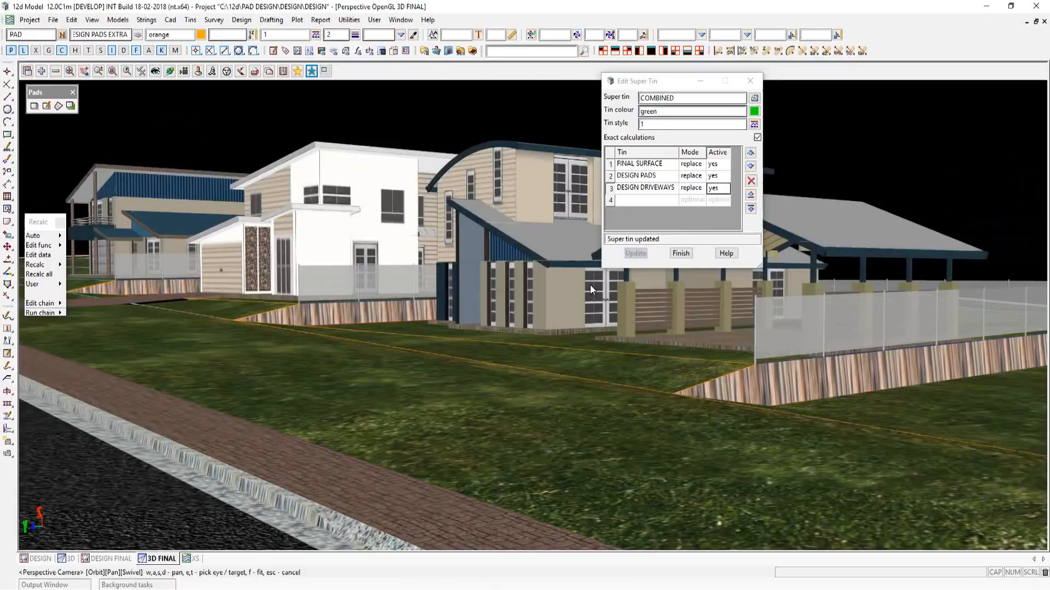
- Inspect the driveways and surroundings of the houses in 3D, and restore the saved POND view position
click(170, 72)
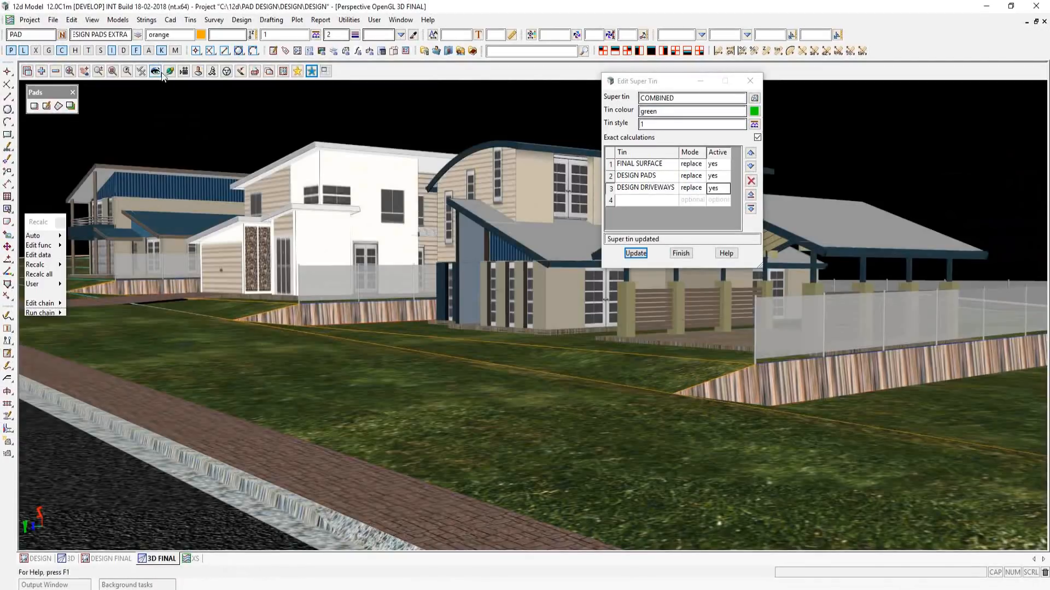
click(299, 326)
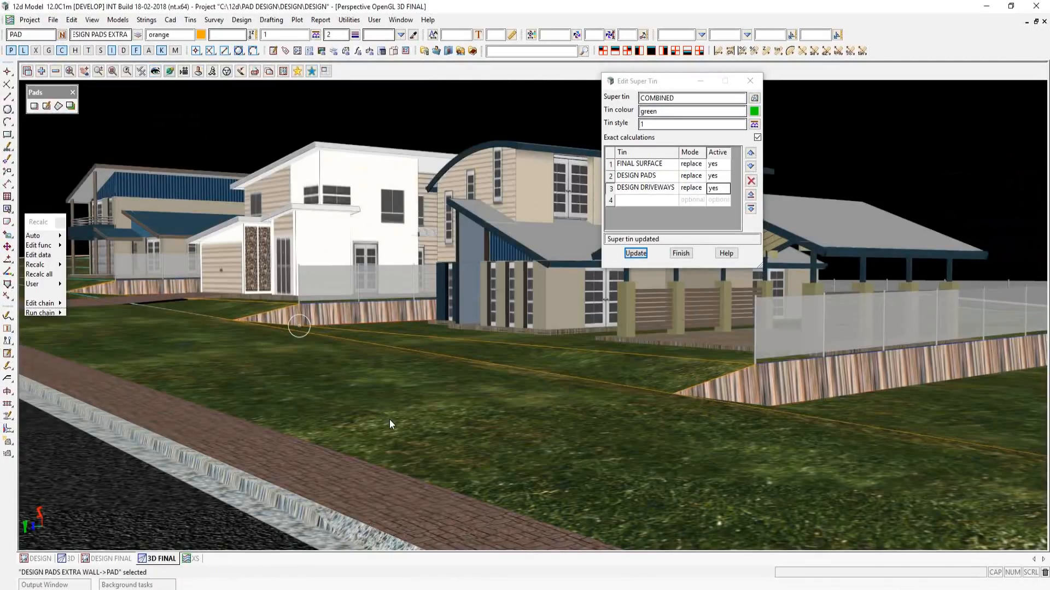
middle_drag(389, 419, 199, 369)
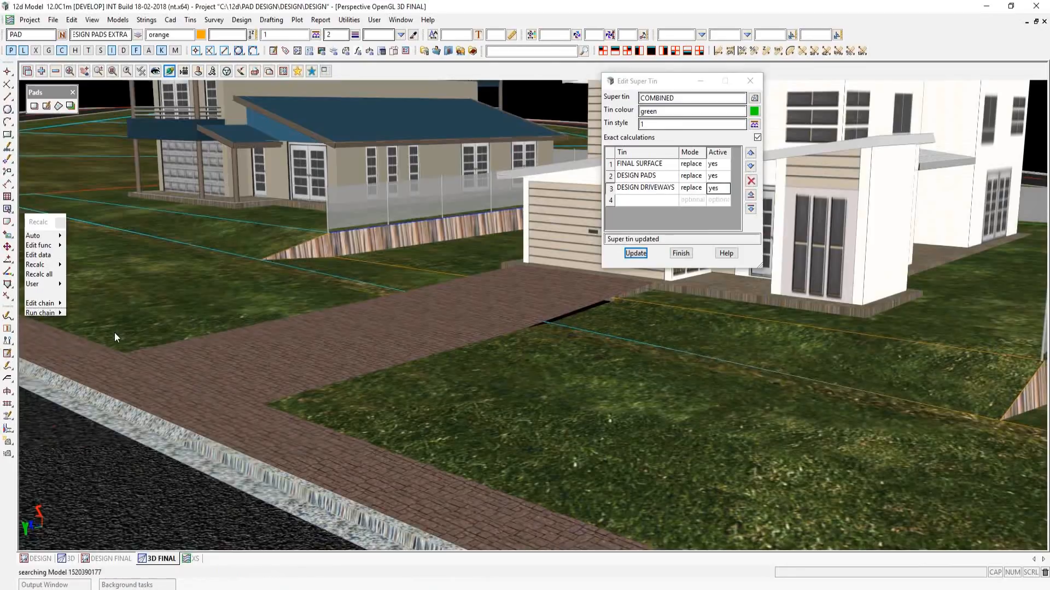
scroll(115, 338, down, 1)
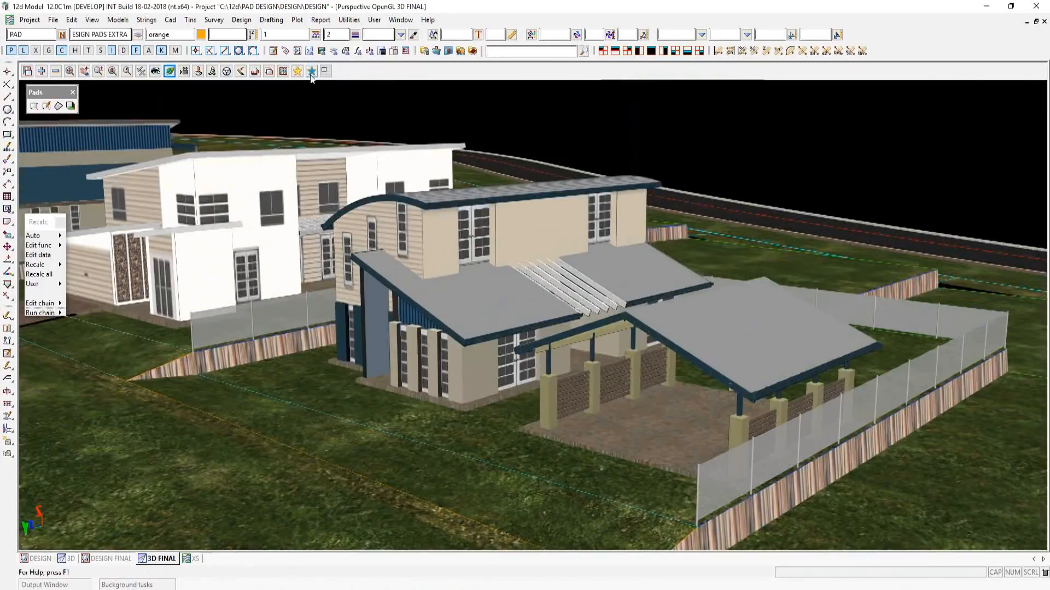
click(311, 71)
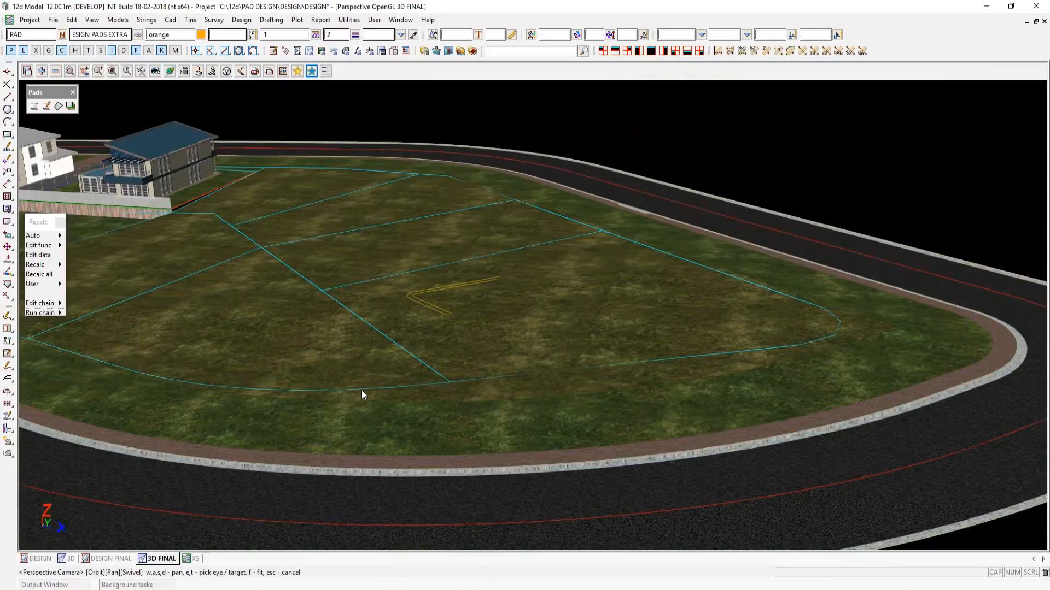
- Recall the POND function in the Dynamic Pad / Pond Interface for the reserve in the DESIGN FINAL plan and process it
click(112, 559)
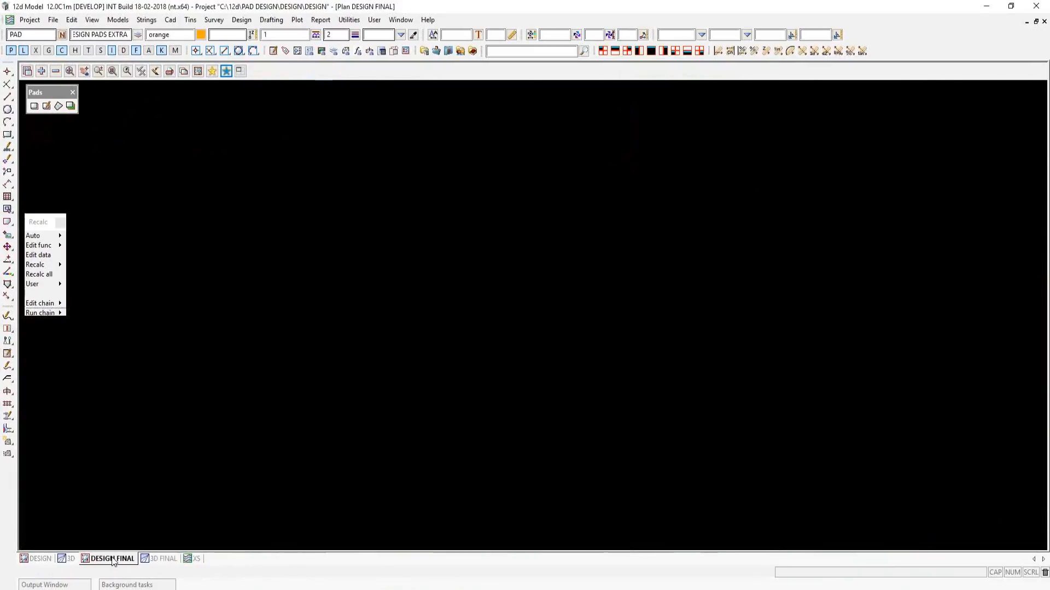
scroll(354, 406, down, 5)
scroll(543, 421, up, 2)
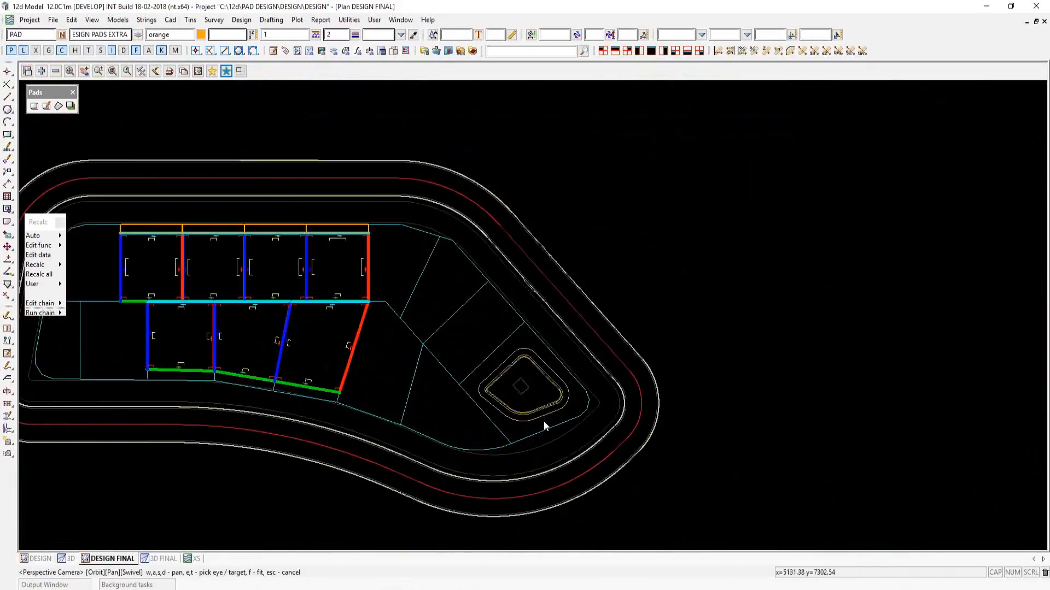
scroll(544, 421, up, 3)
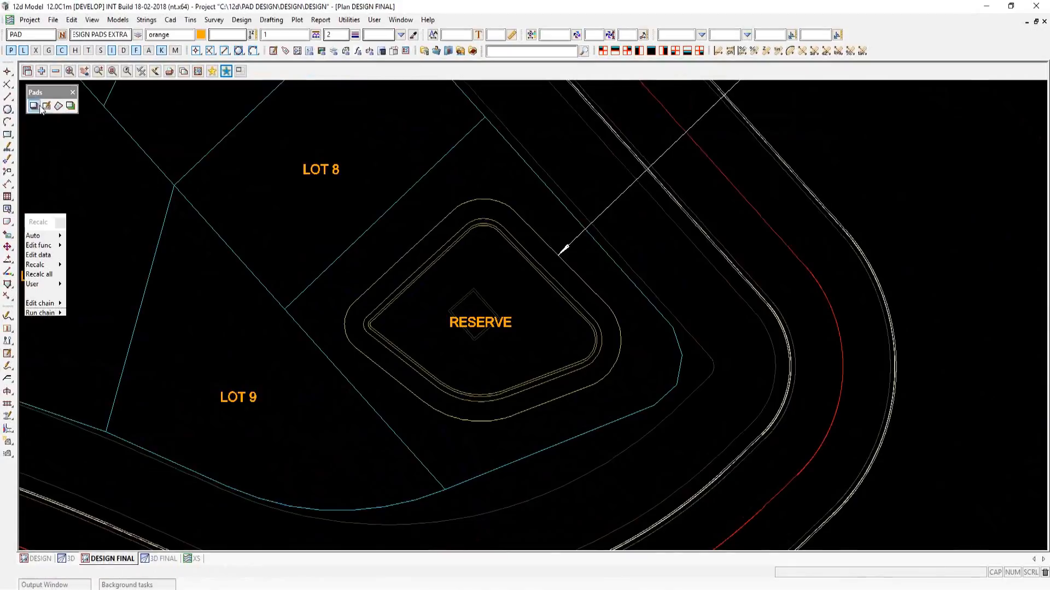
click(58, 106)
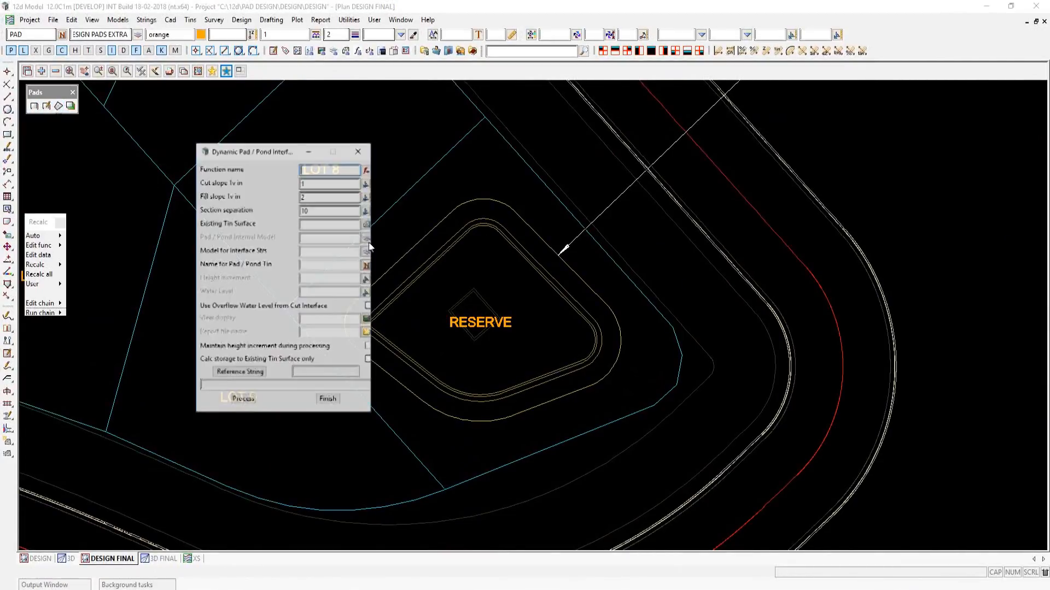
drag(274, 152, 153, 149)
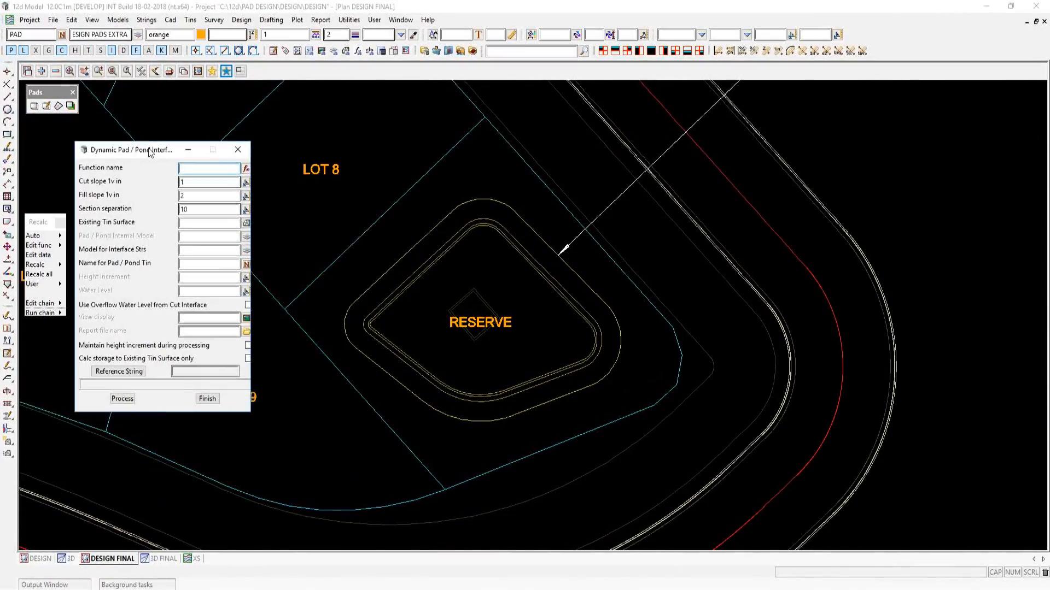
click(246, 169)
double_click(269, 218)
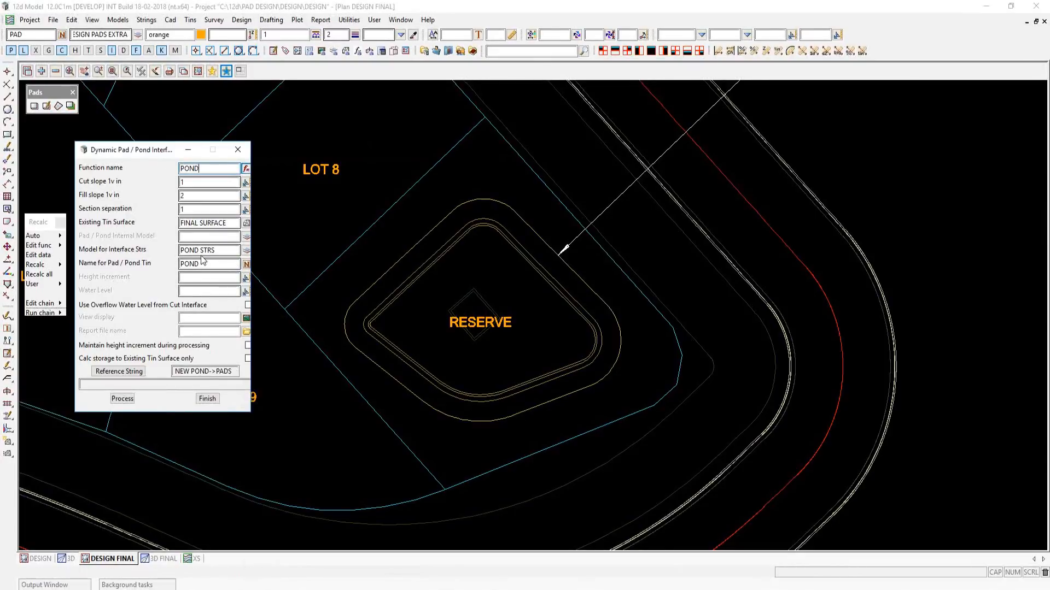
click(123, 399)
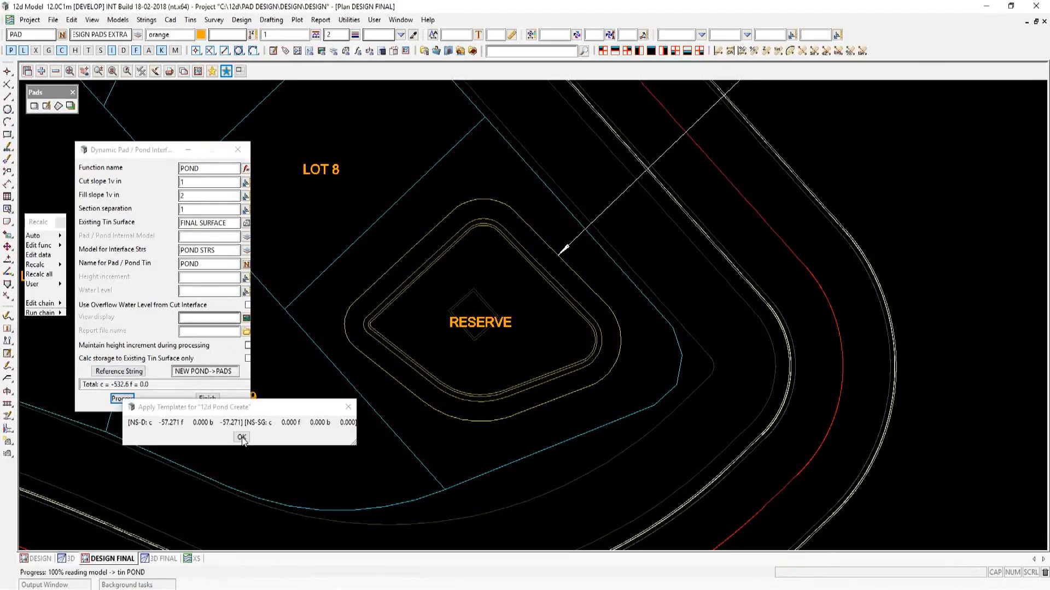
click(242, 438)
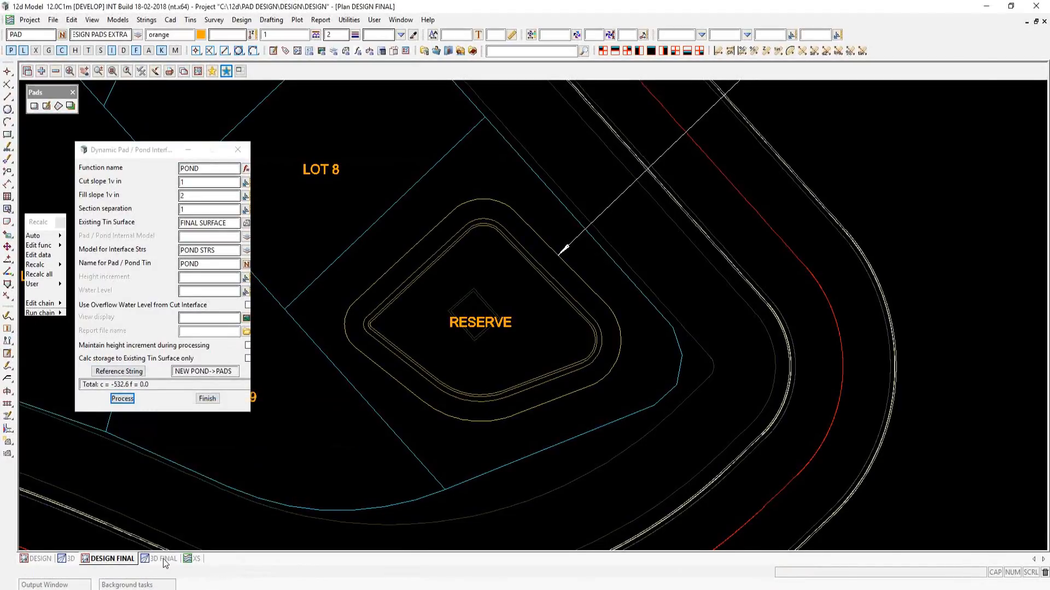
- Add the POND tin as the fourth entry of the COMBINED super tin and update it for the 3D FINAL view
click(163, 559)
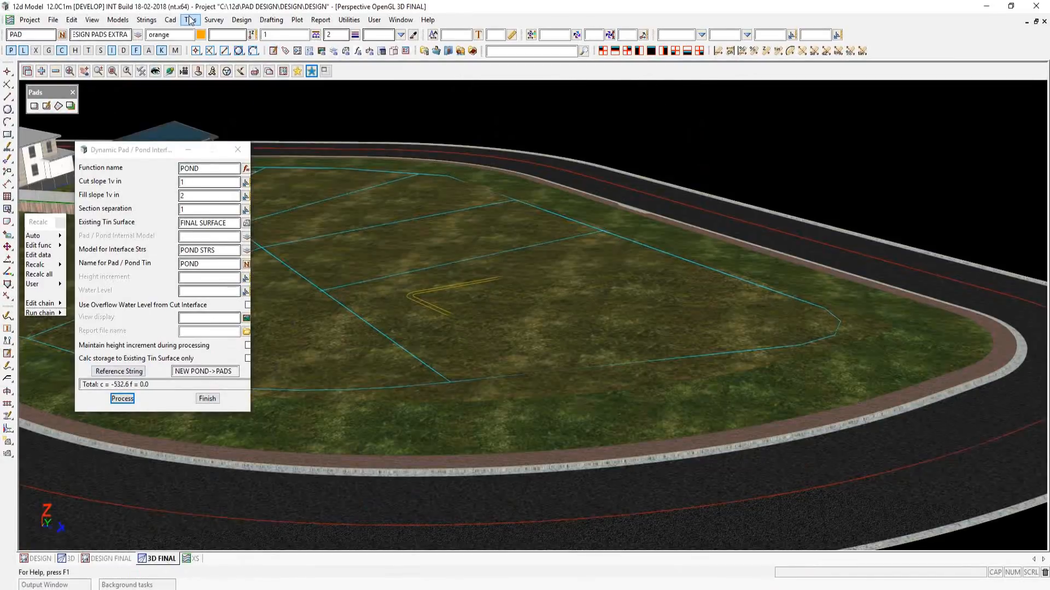
click(190, 20)
mouse_move(234, 111)
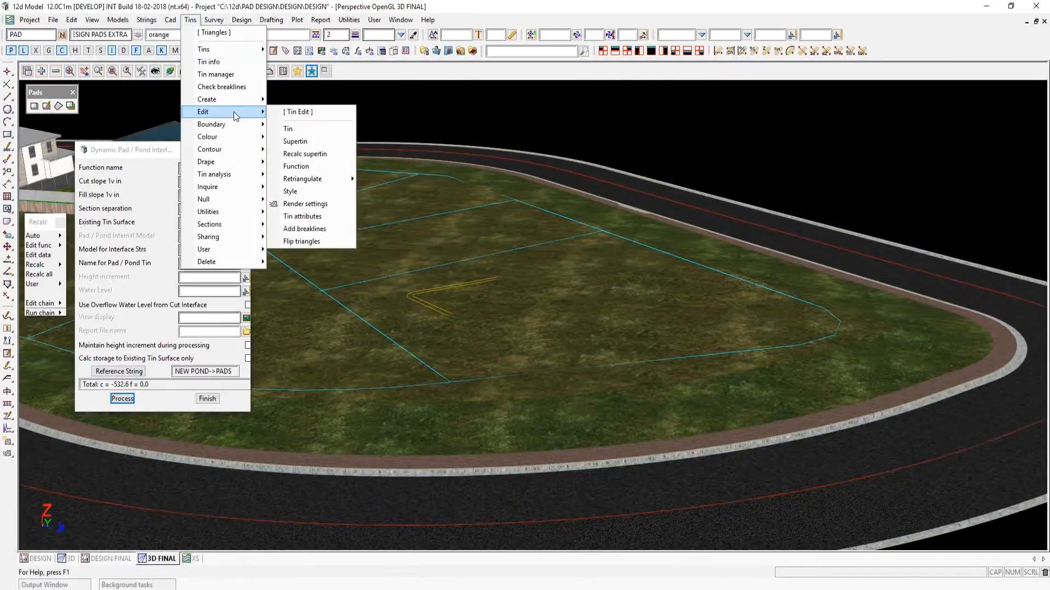
click(313, 142)
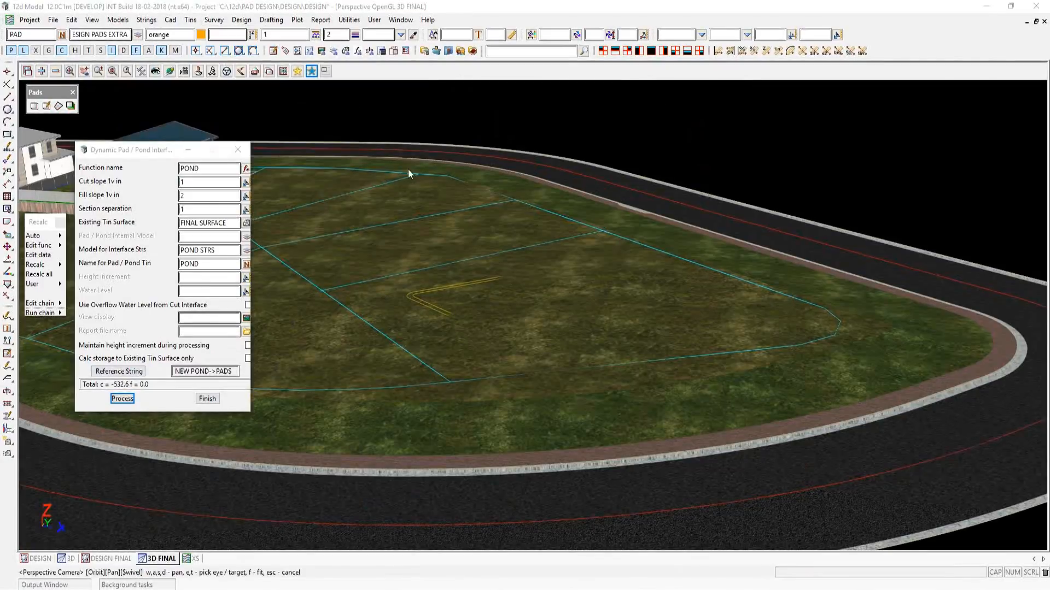
click(470, 169)
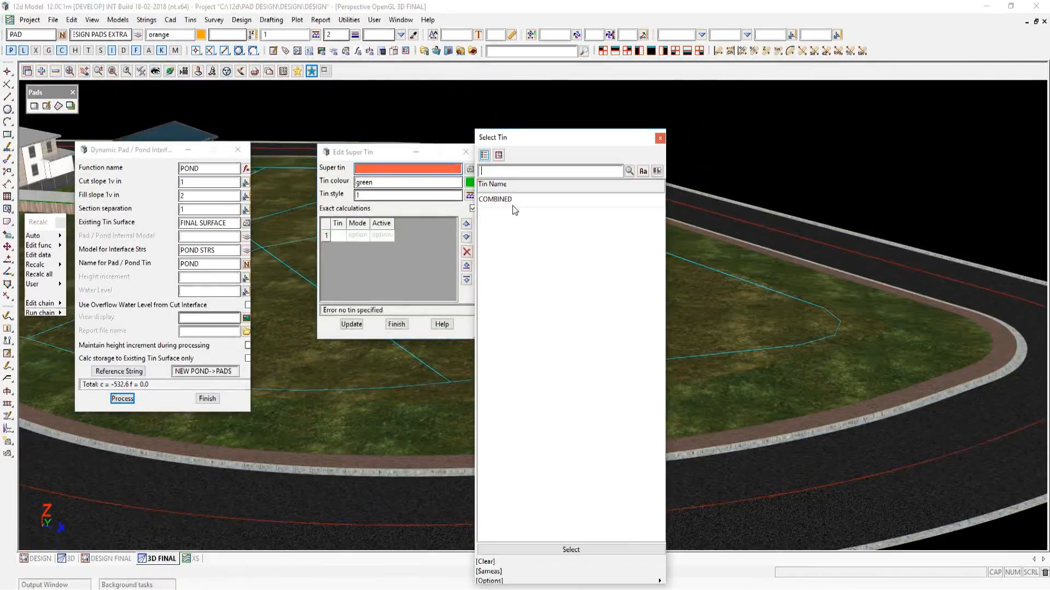
click(514, 207)
click(343, 270)
click(342, 271)
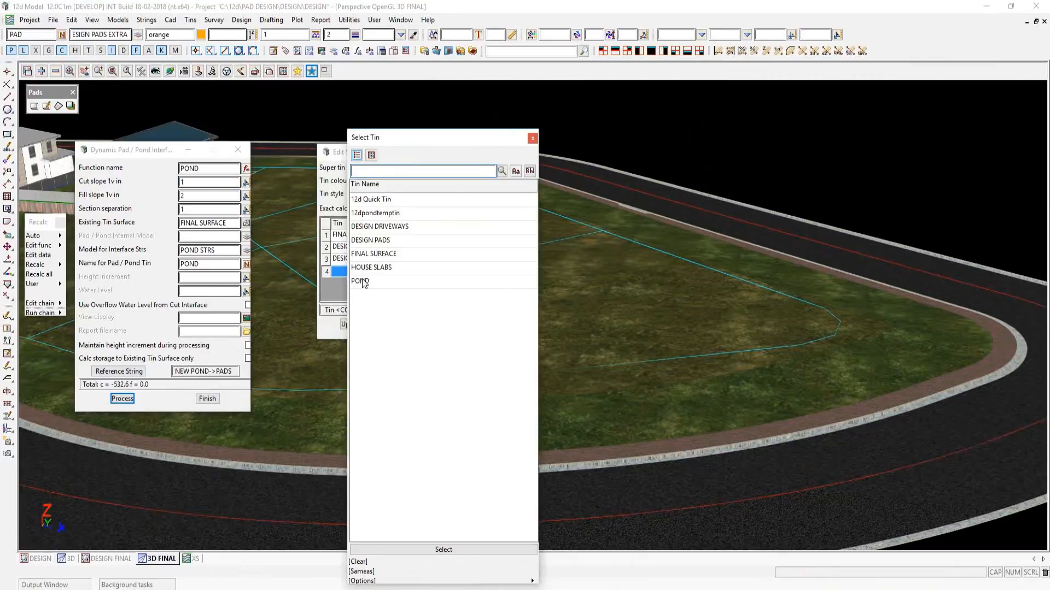
click(362, 282)
click(351, 324)
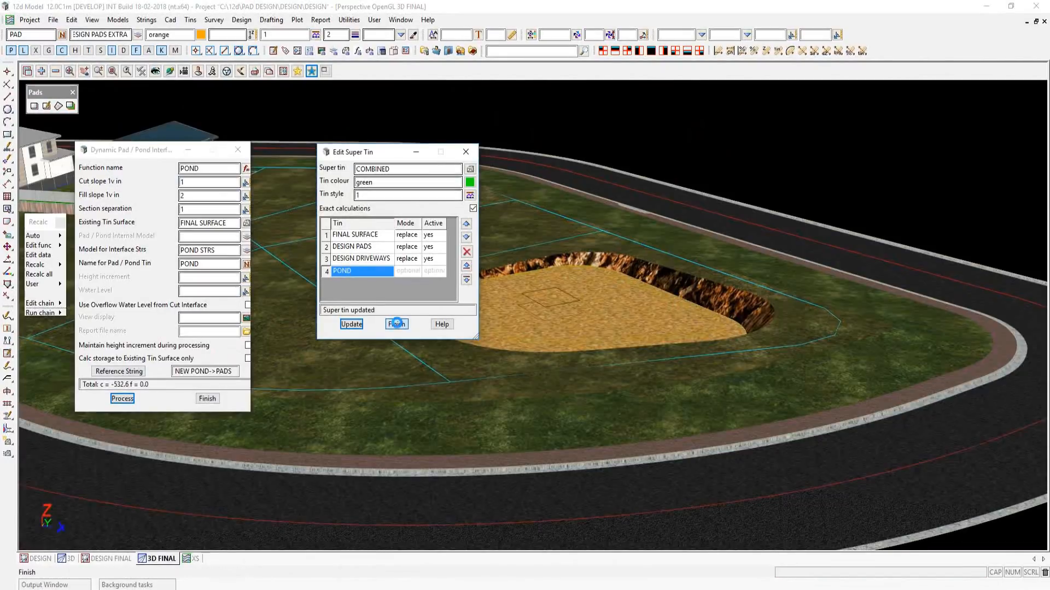
click(400, 323)
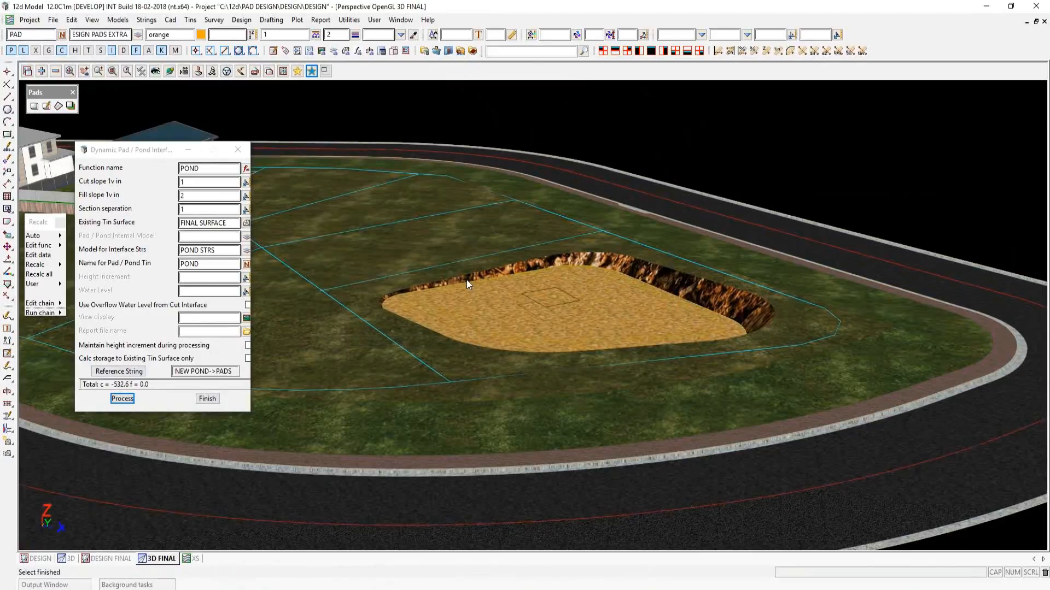
scroll(467, 280, up, 1)
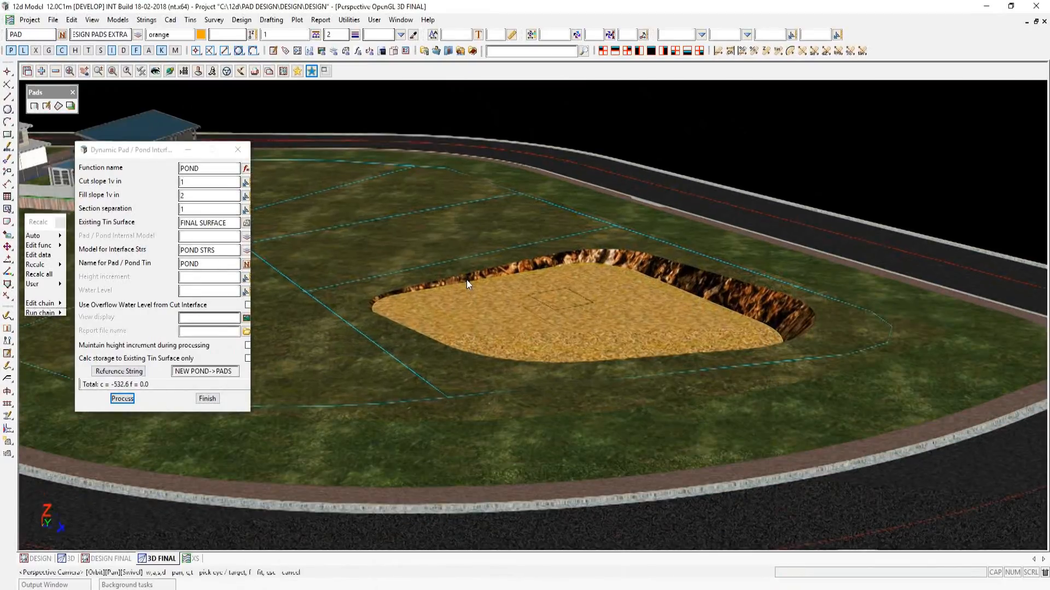
- Set the pad/pond internal model of the POND function to POND INTERNAL and process the pond
scroll(467, 280, up, 1)
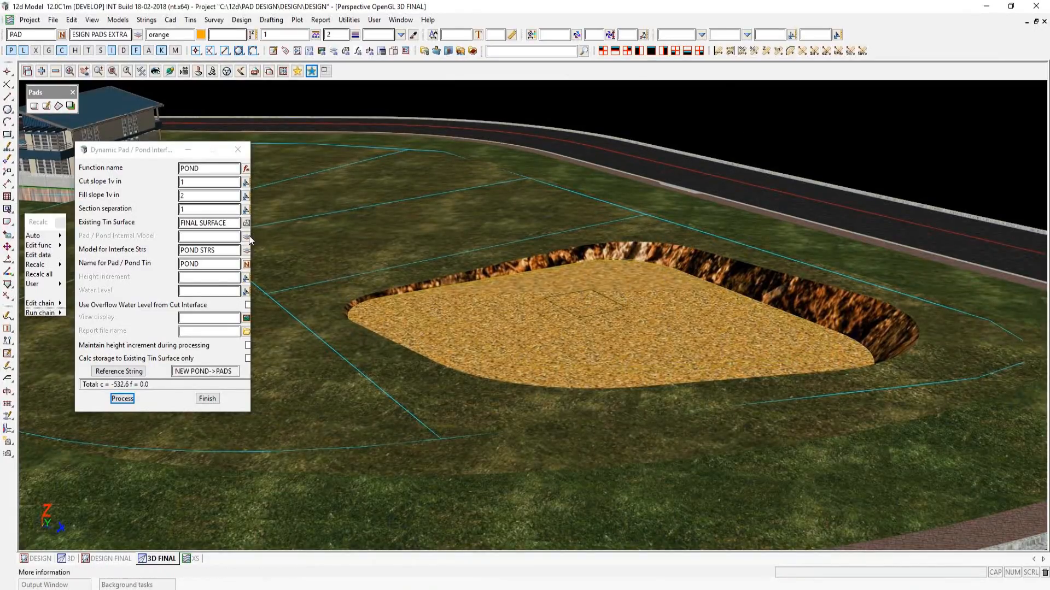
click(229, 237)
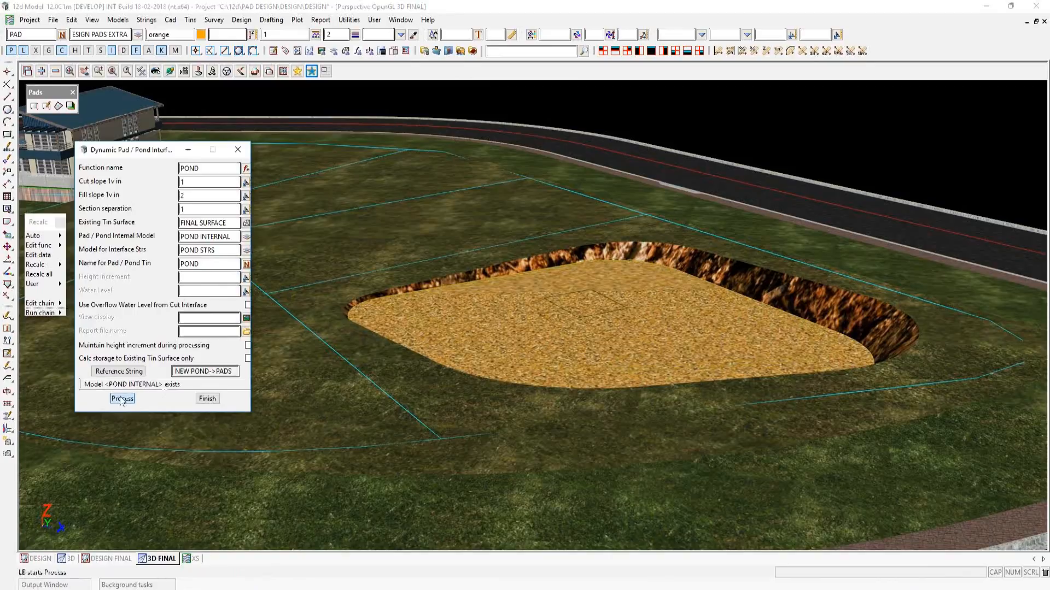
click(119, 399)
click(243, 434)
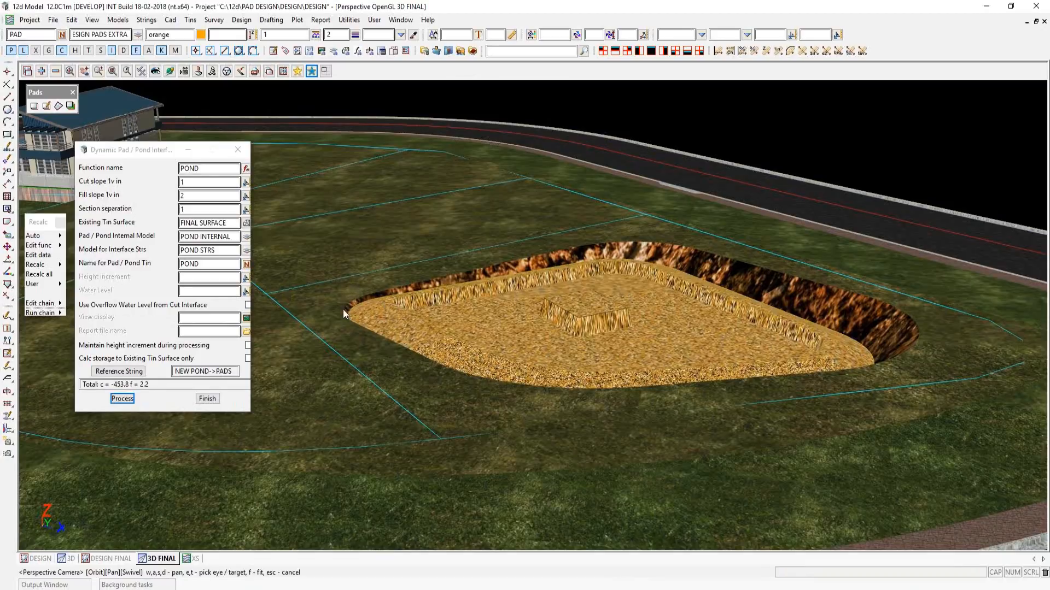
- Process the pond with the overflow water level from the cut interface, and add the tin POND water model to the 3D FINAL view
click(247, 305)
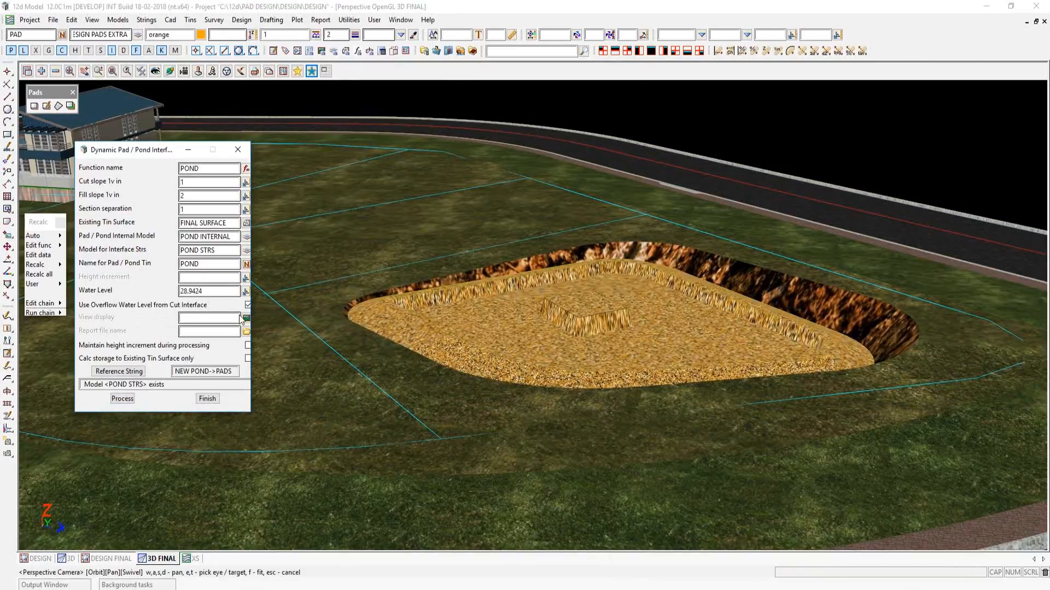
click(123, 399)
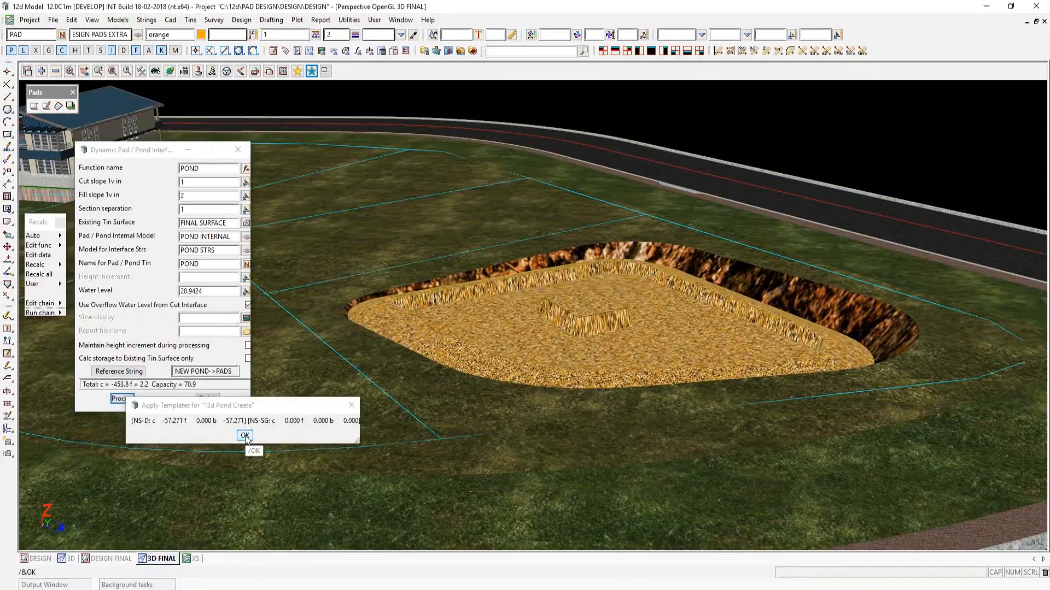
click(39, 70)
scroll(169, 424, down, 2)
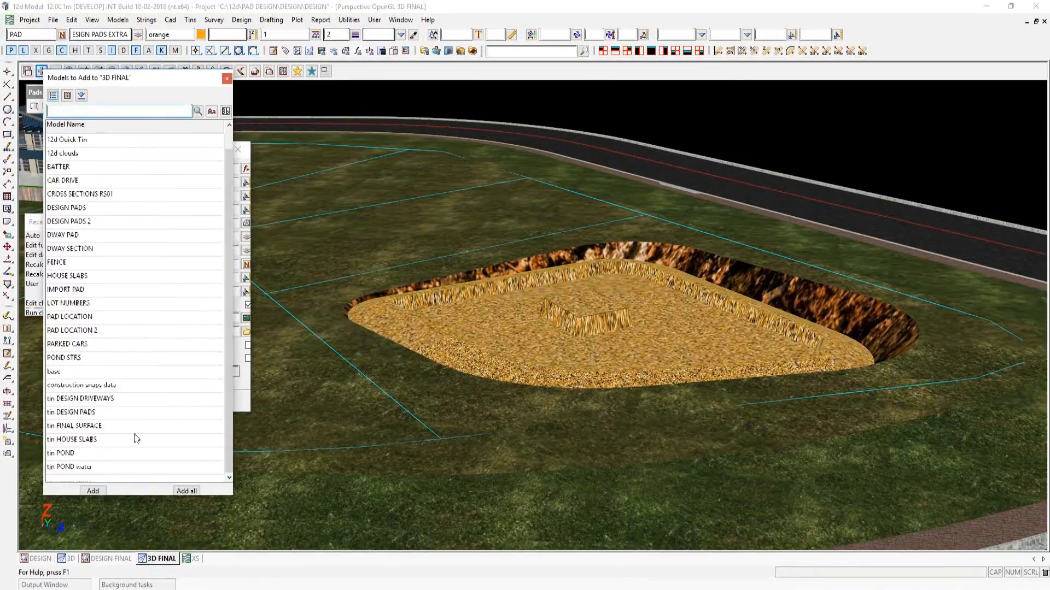
double_click(75, 464)
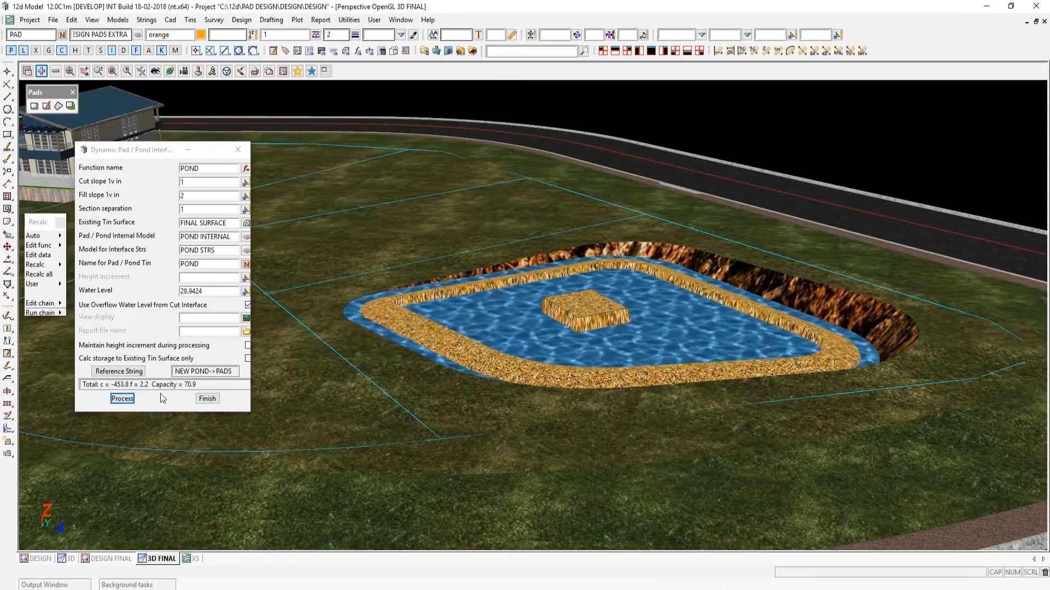
- Reprocess the POND function and finish the Dynamic Pad / Pond Interface
click(122, 399)
click(123, 398)
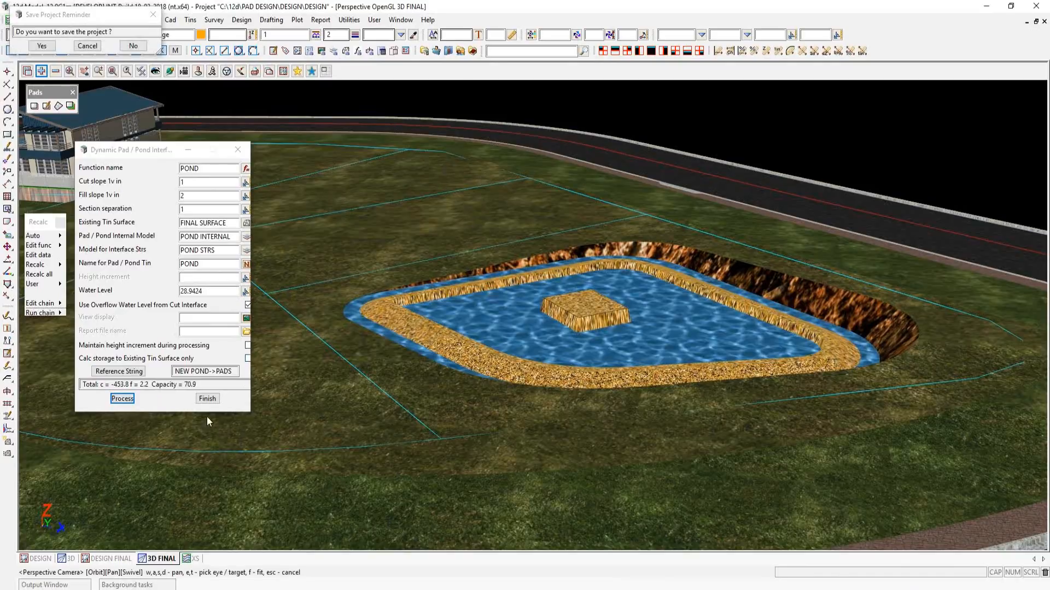
click(207, 399)
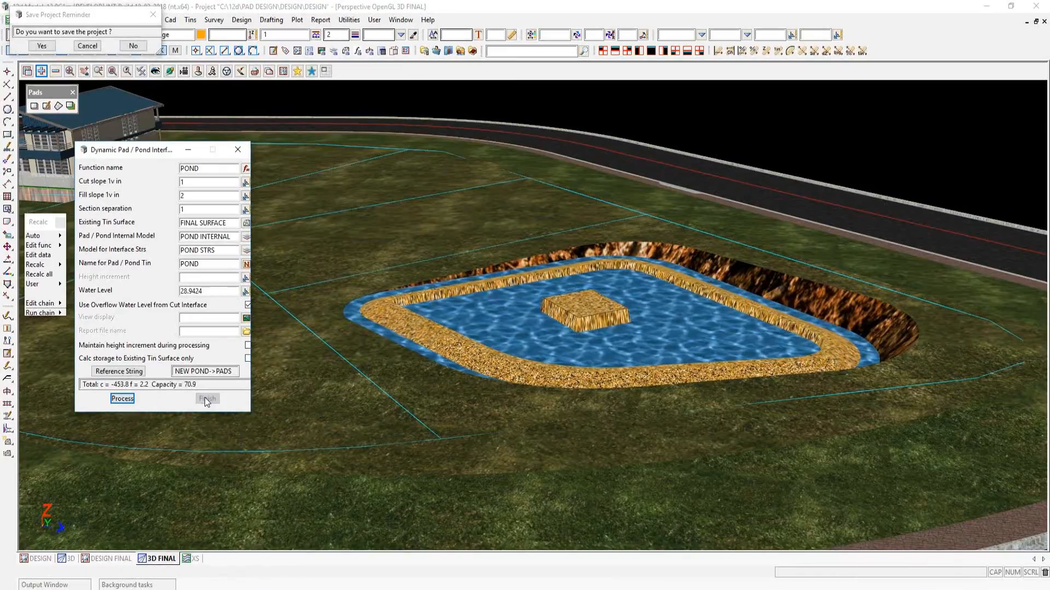
- Enable storage calculation to the existing tin surface only in a fresh Dynamic Pad / Pond Interface, and close it without processing
click(58, 106)
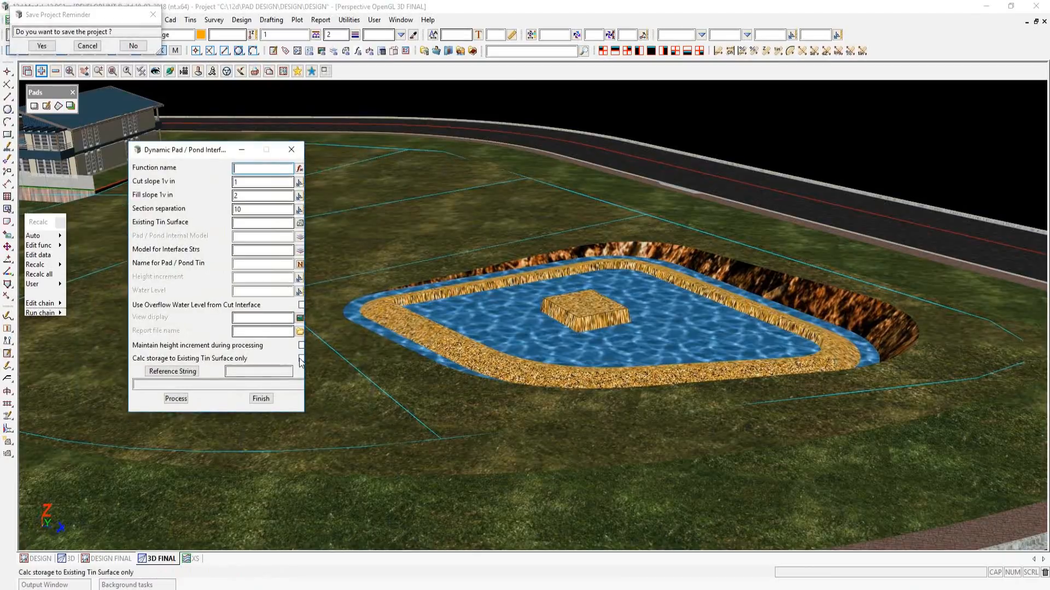
click(300, 358)
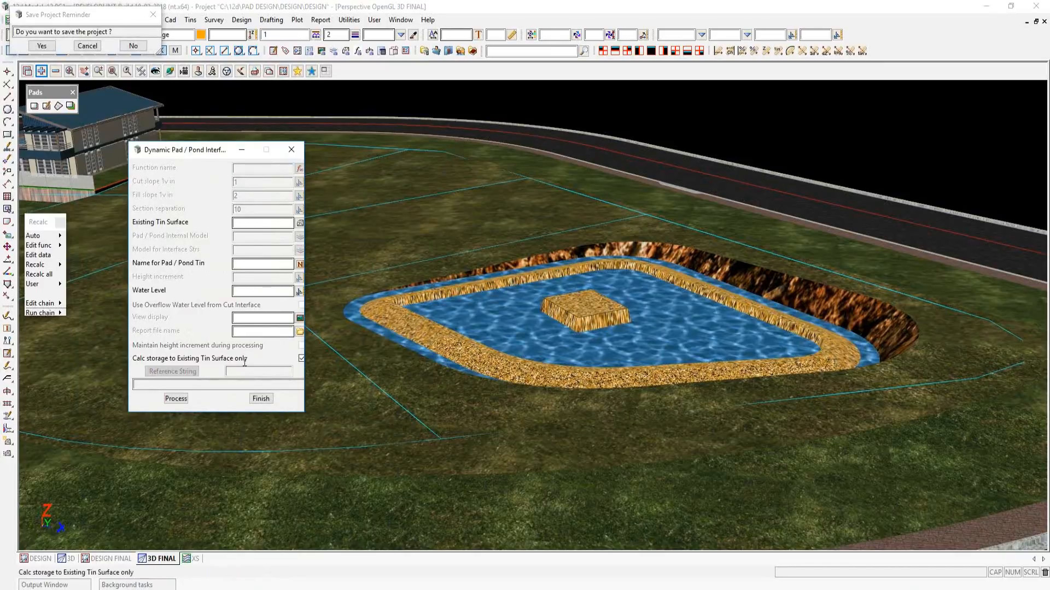
click(262, 399)
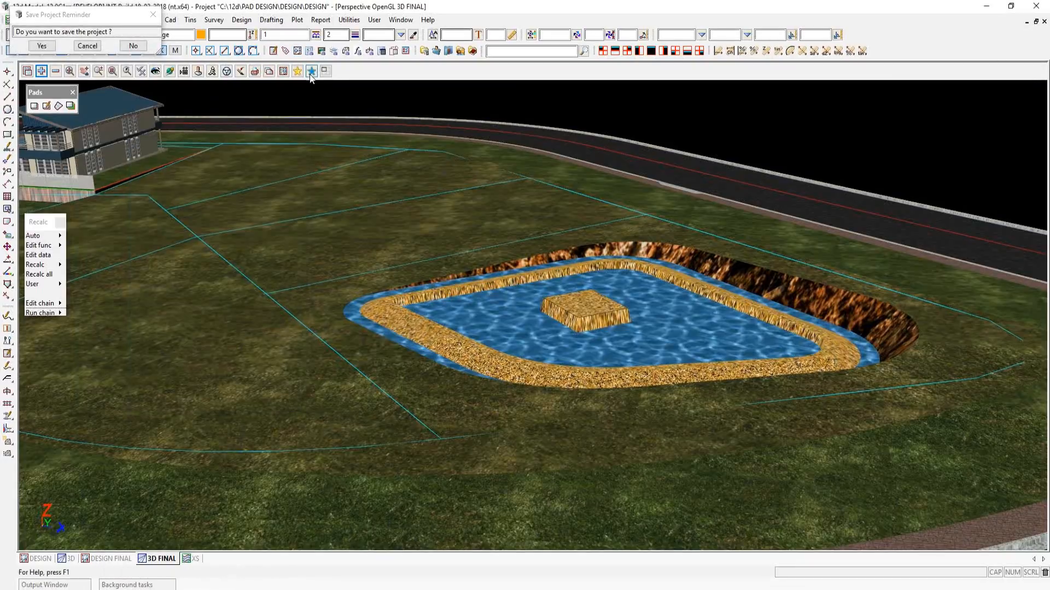
- Restore the saved NORTH VIEW perspective in the 3D FINAL view to look over the houses and retaining walls
click(311, 71)
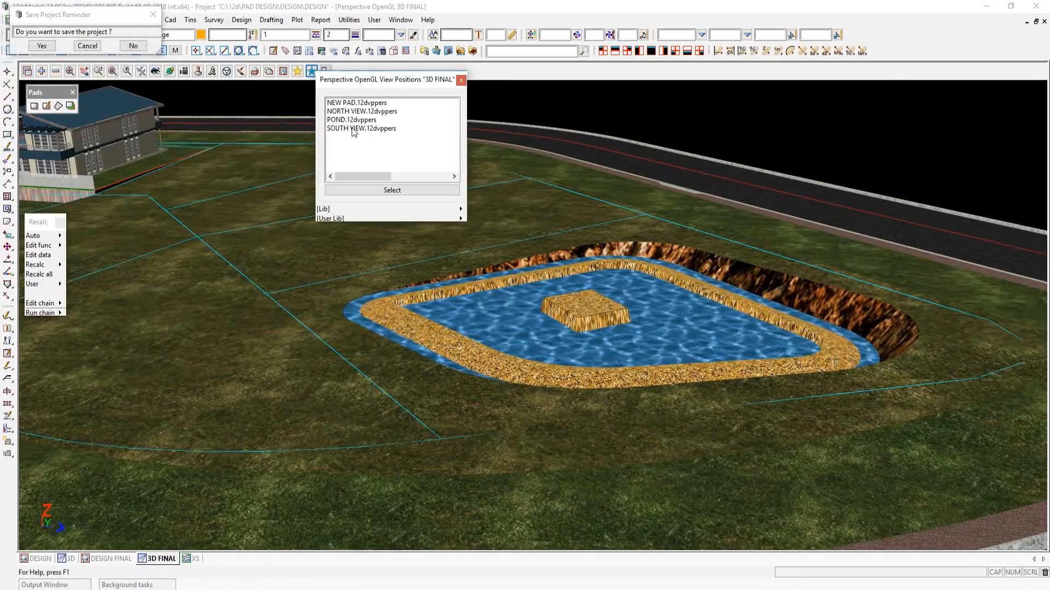
click(350, 112)
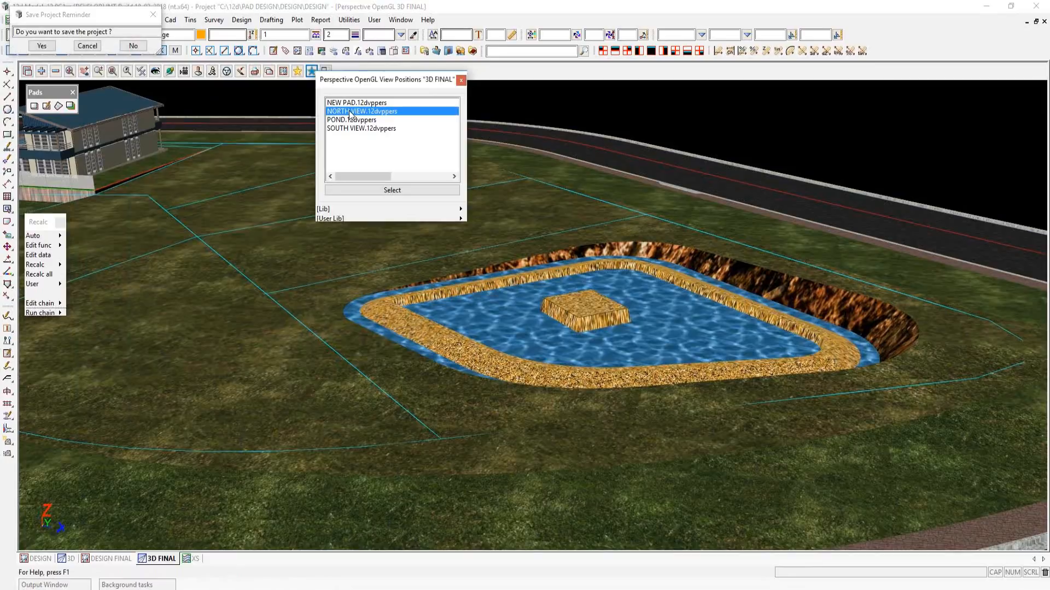
double_click(351, 112)
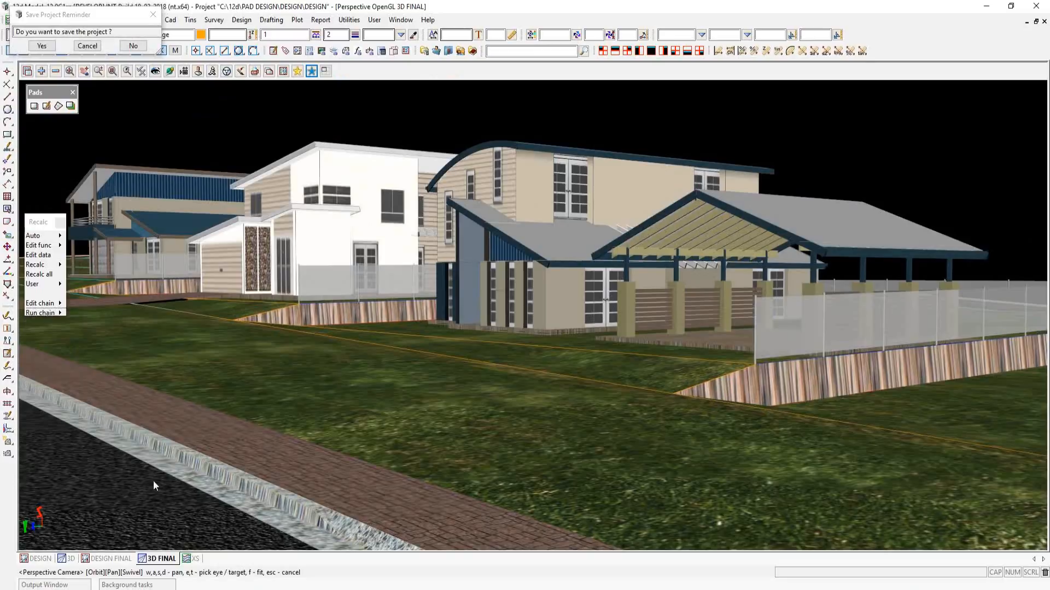
- Examine the pad layouts in the DESIGN plan, and the reserve pond, lots and pad labels in the DESIGN FINAL plan
click(41, 559)
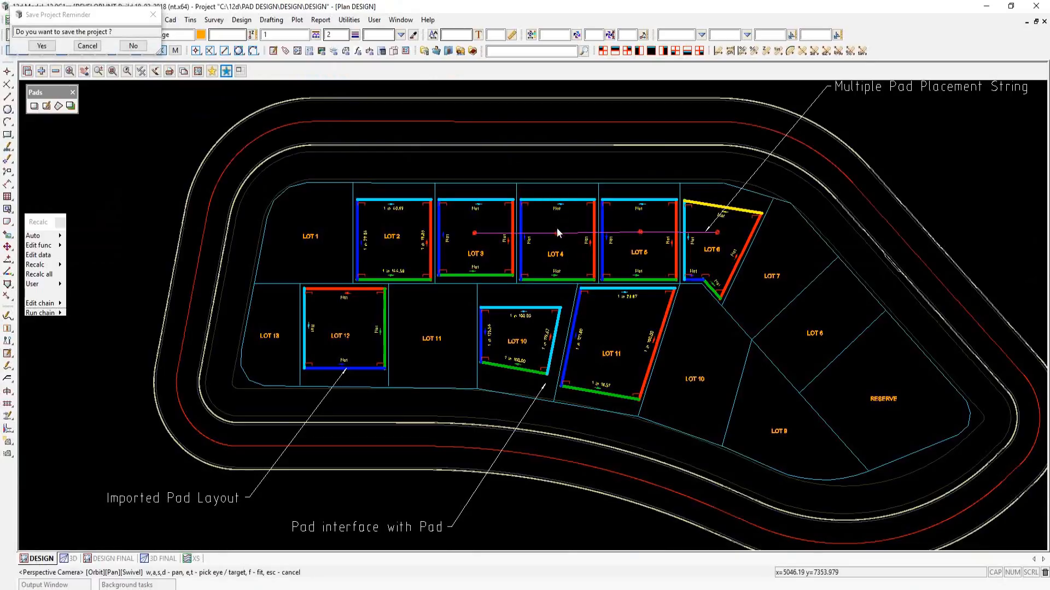
scroll(567, 222, up, 3)
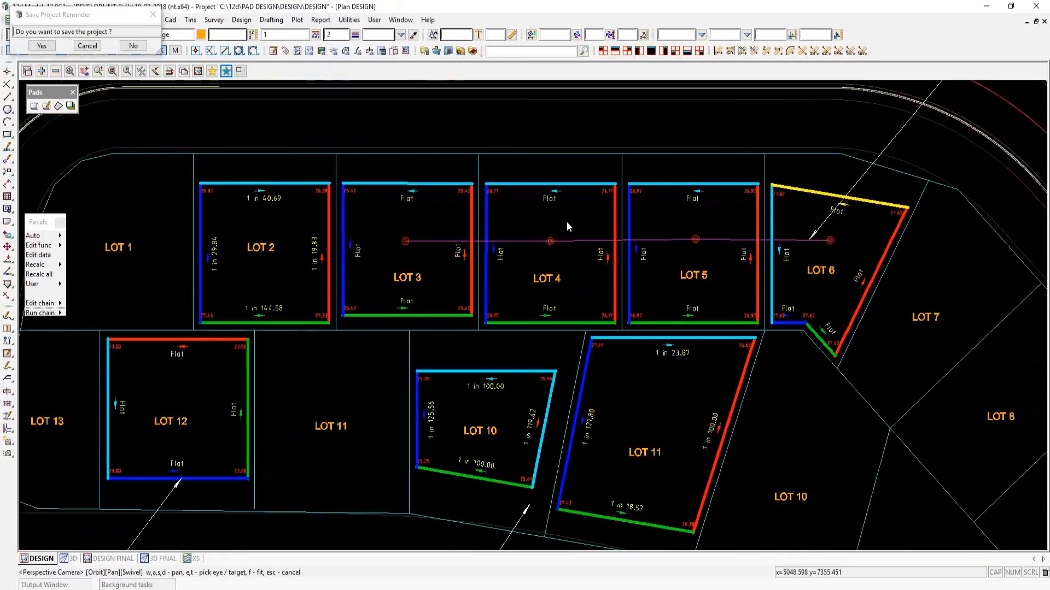
scroll(566, 221, up, 1)
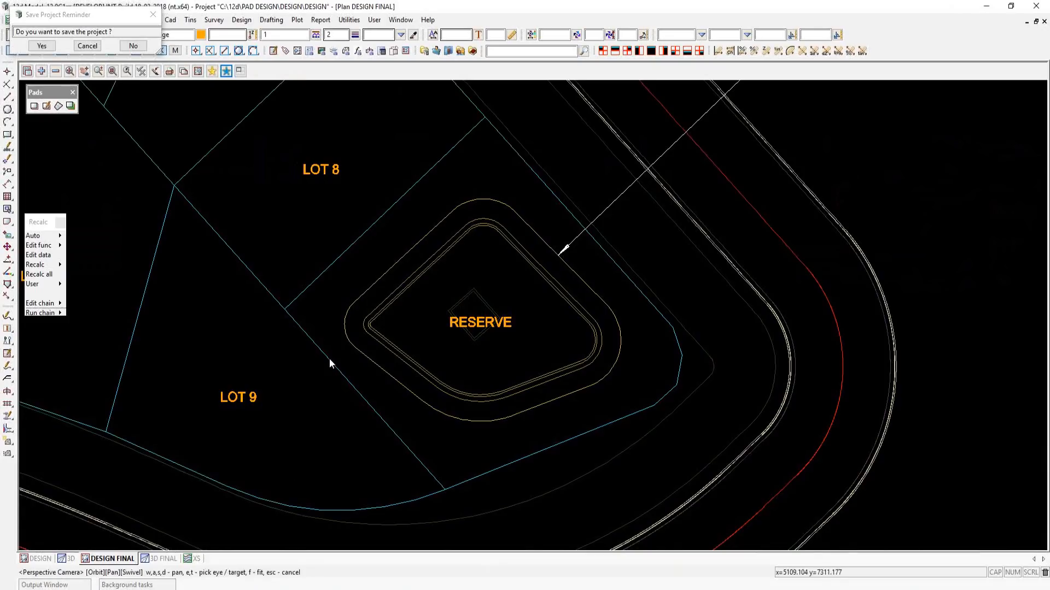
scroll(479, 388, up, 2)
scroll(483, 389, down, 4)
scroll(296, 344, up, 4)
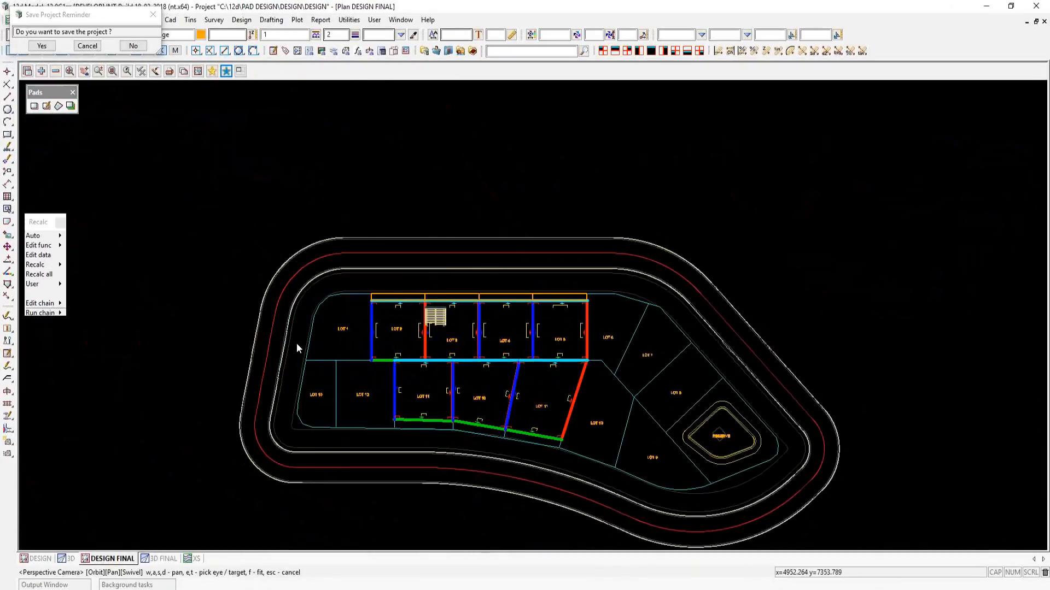
scroll(300, 342, up, 1)
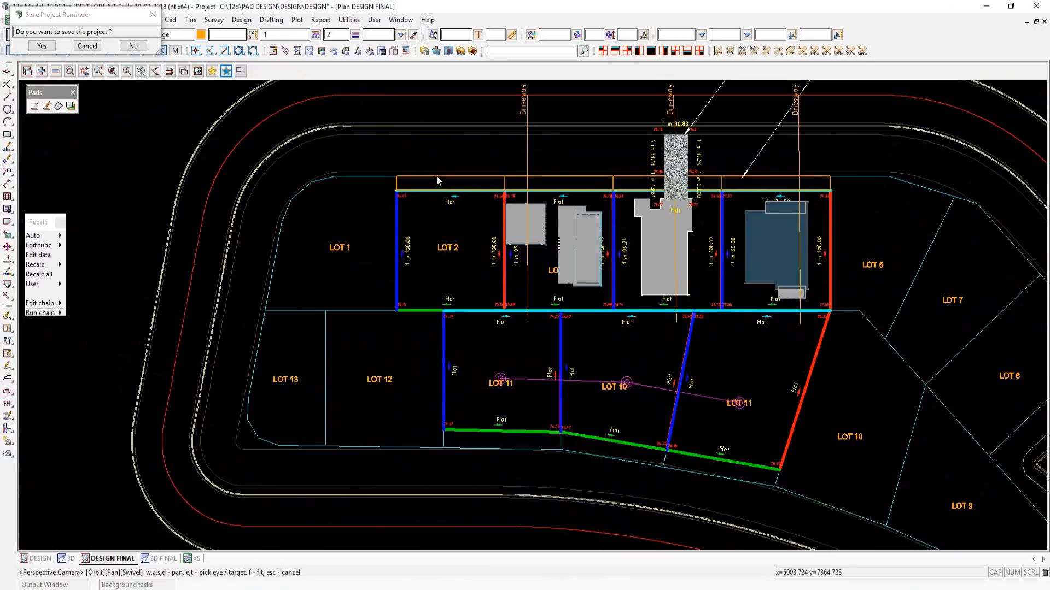
scroll(436, 175, up, 2)
scroll(436, 176, up, 2)
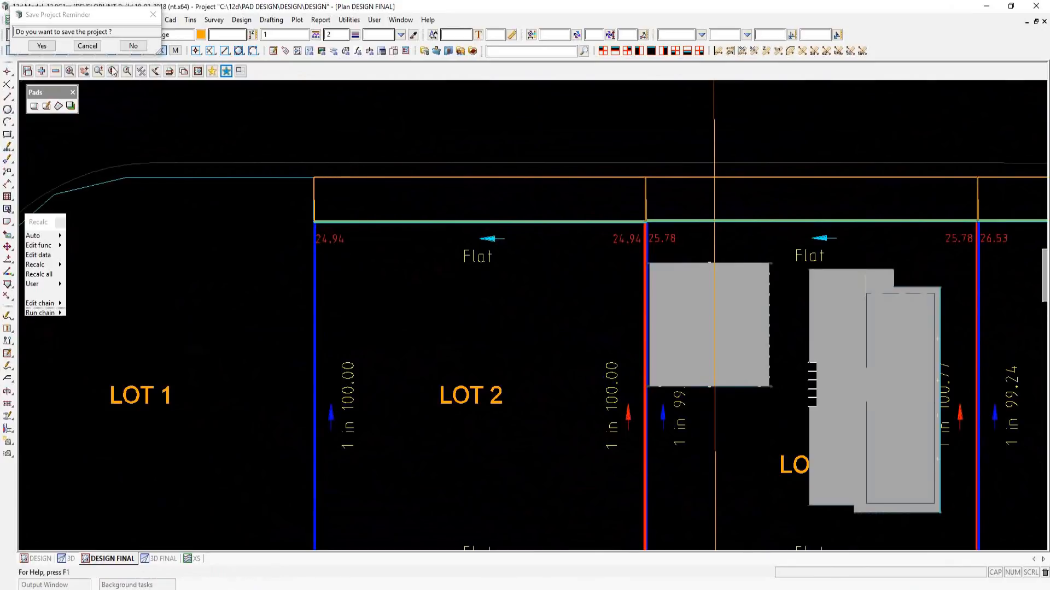
- Dismiss the project save reminder and open the string attribute/property label file editor, widened to show all grid columns
click(86, 46)
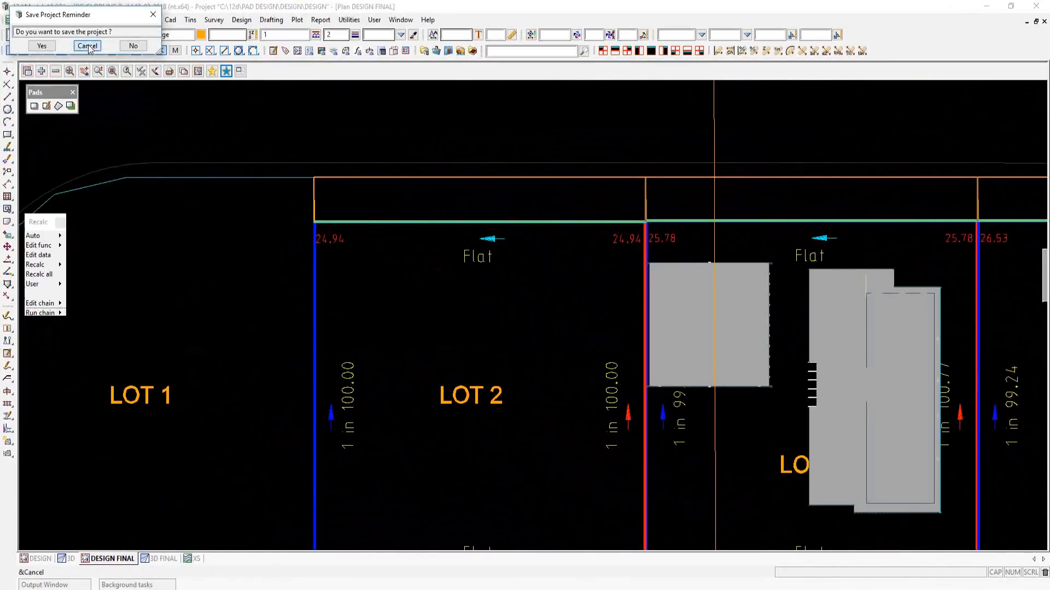
click(53, 21)
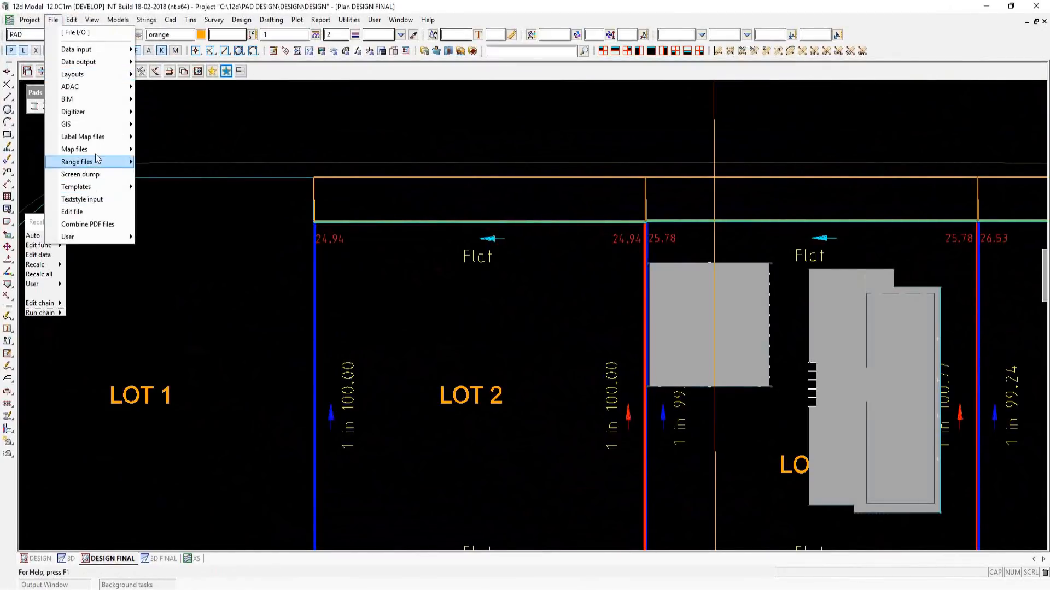
mouse_move(96, 139)
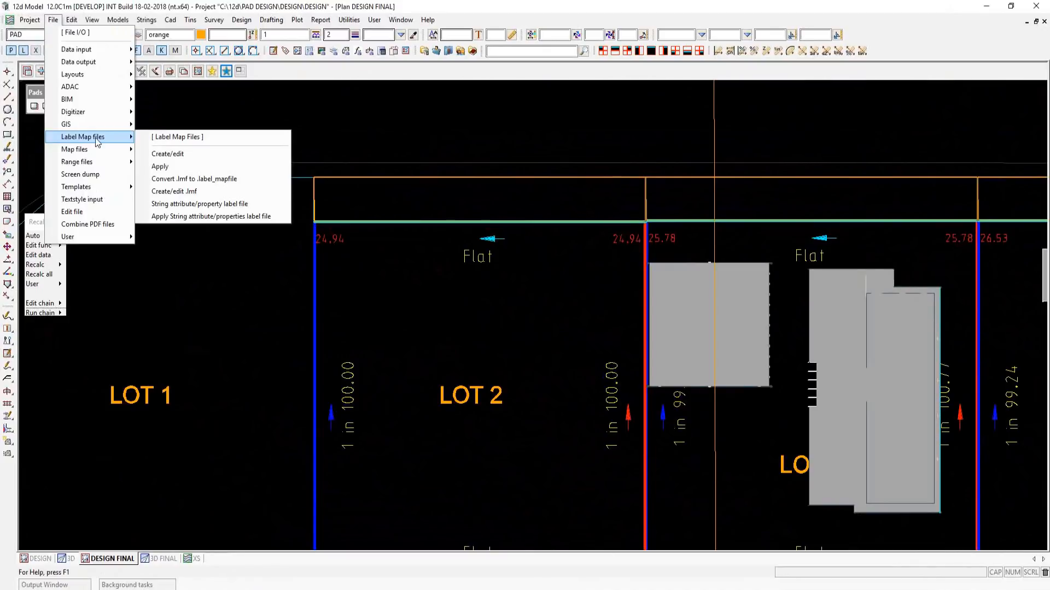
click(217, 205)
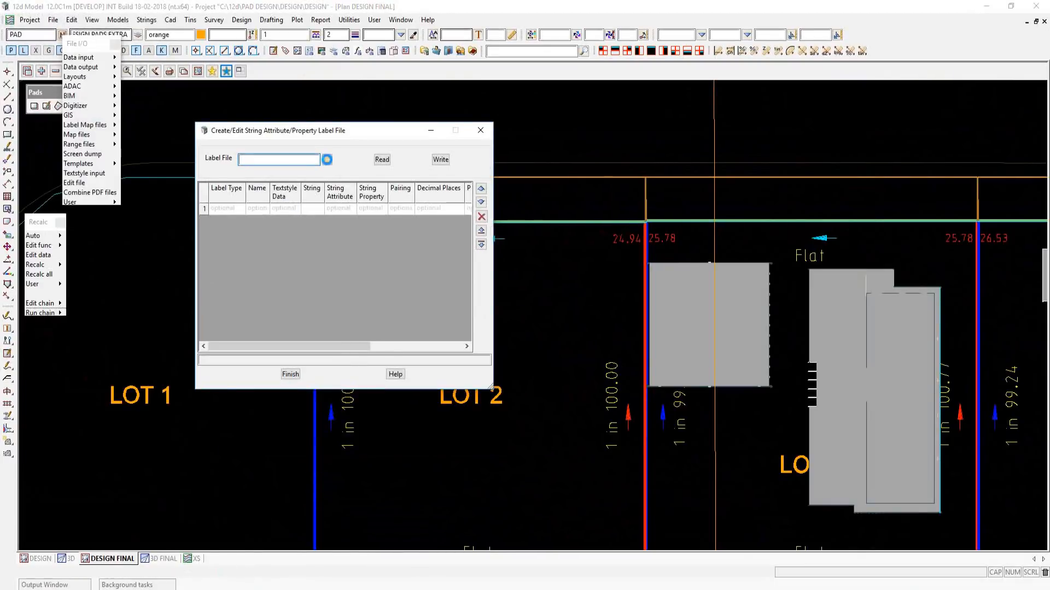
click(327, 159)
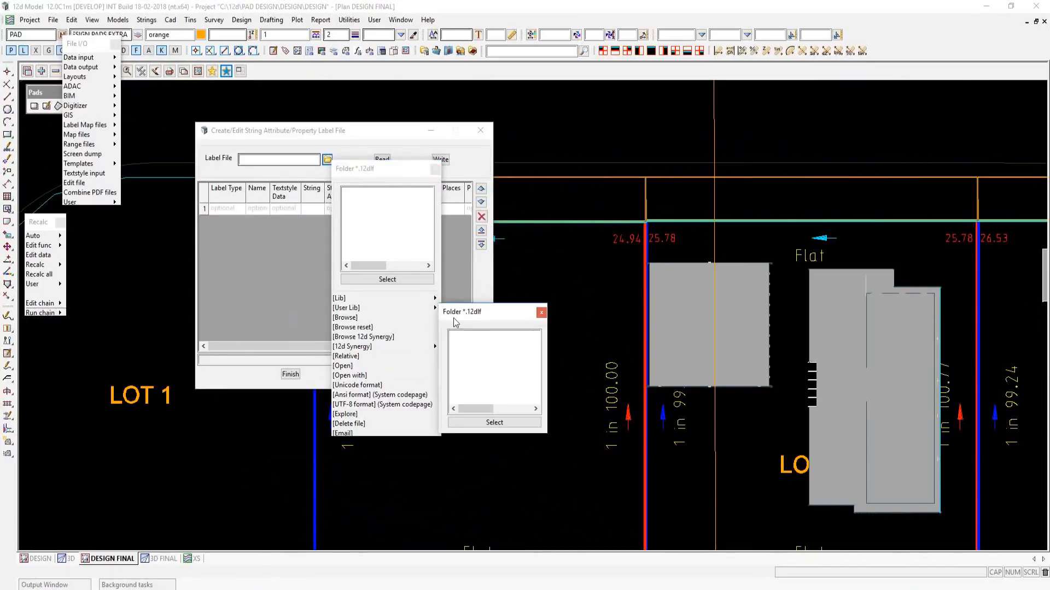
click(435, 169)
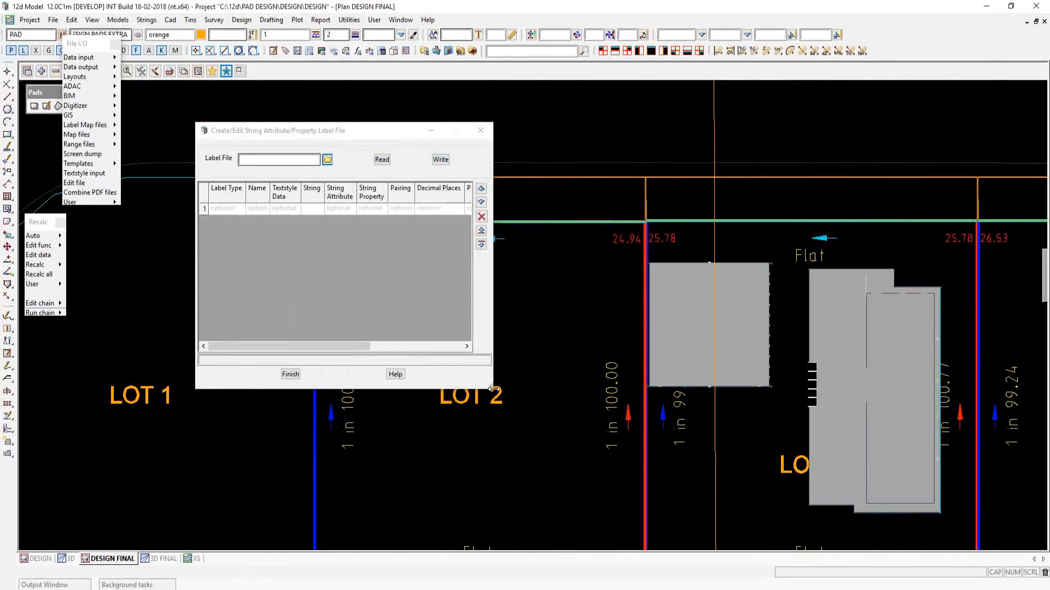
drag(490, 387, 831, 418)
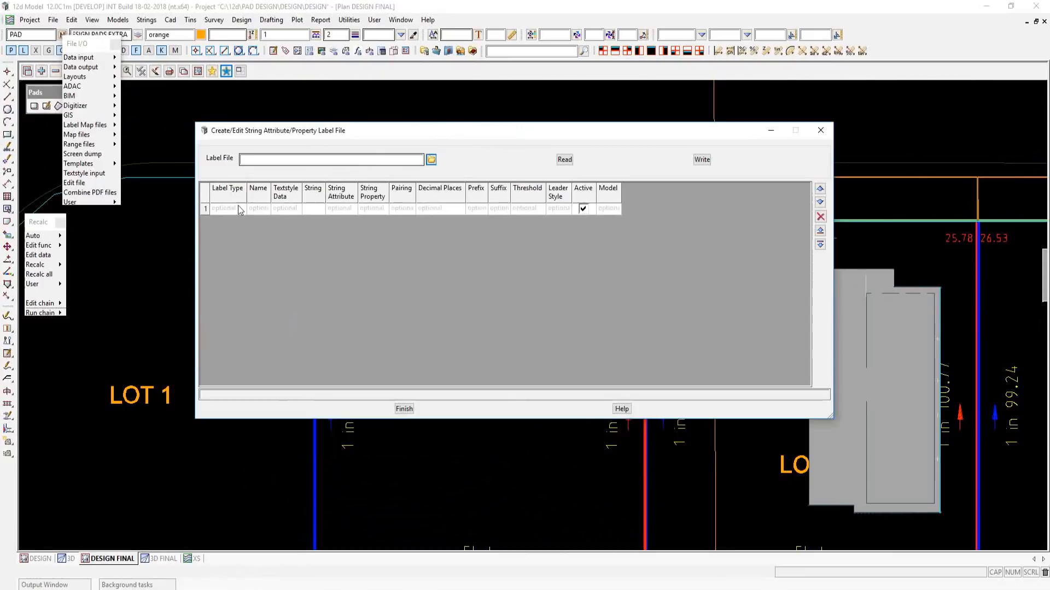
- Review the string property choices for the first label row without picking one, and check the pad labels in the plan
click(375, 210)
click(376, 210)
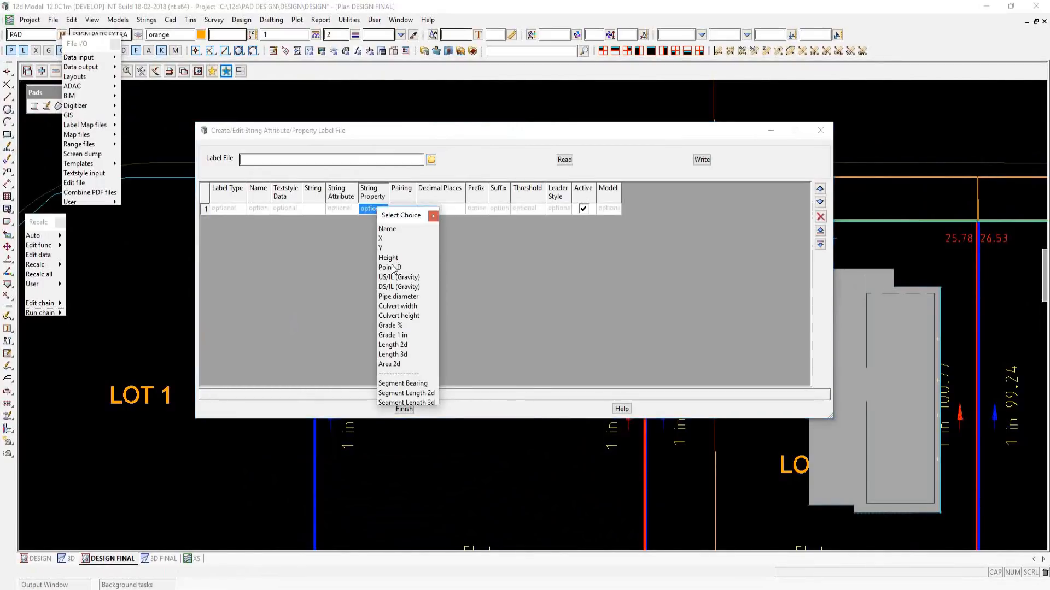
click(432, 217)
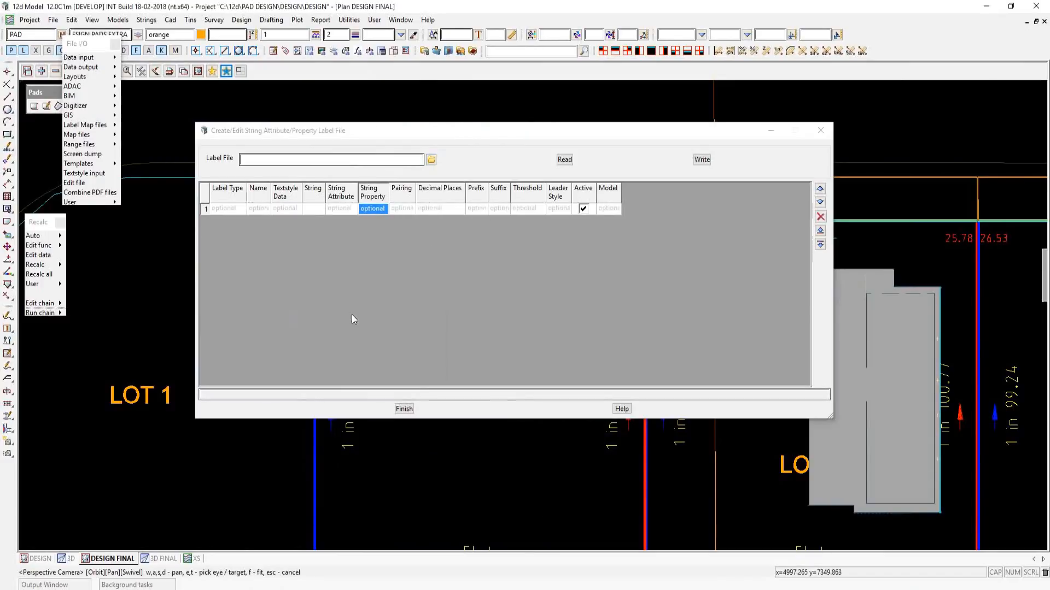
drag(434, 134, 639, 263)
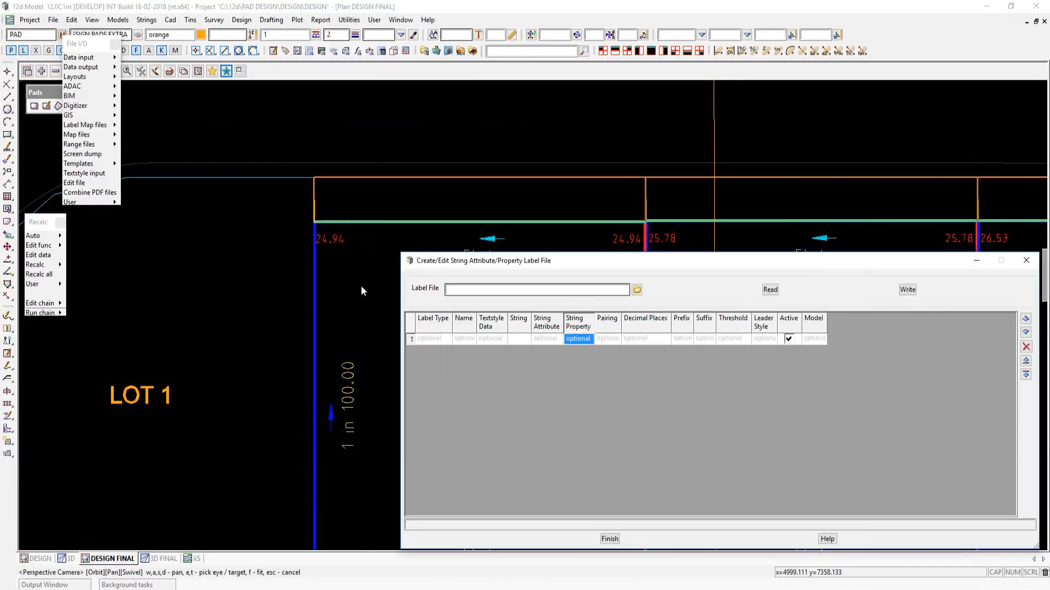
drag(556, 261, 351, 98)
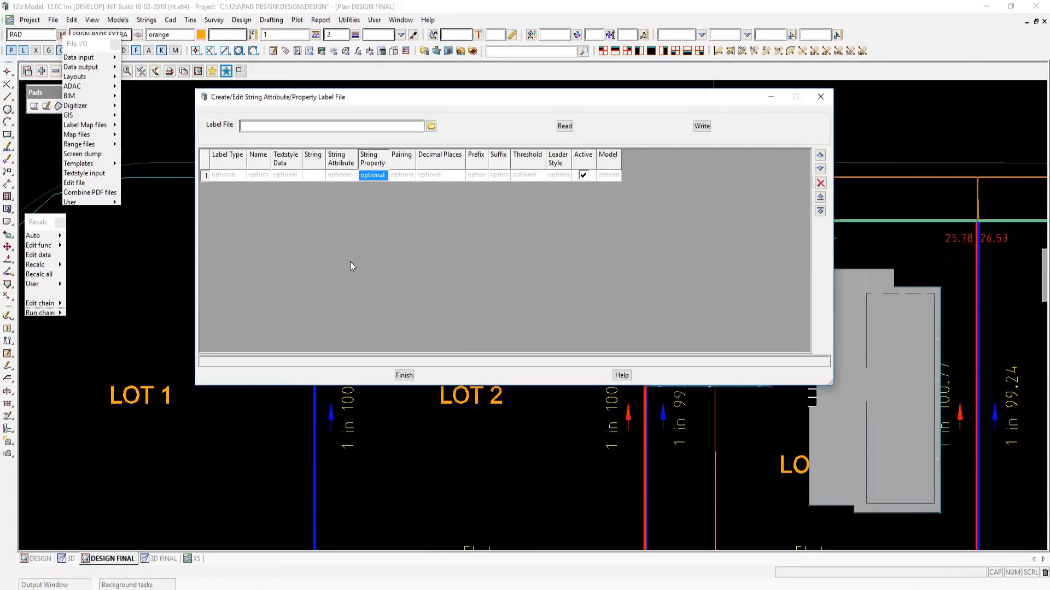
- Open the reference manual's String Attribute/Property Label File section in the PDF reader and read the field and label type descriptions
click(622, 376)
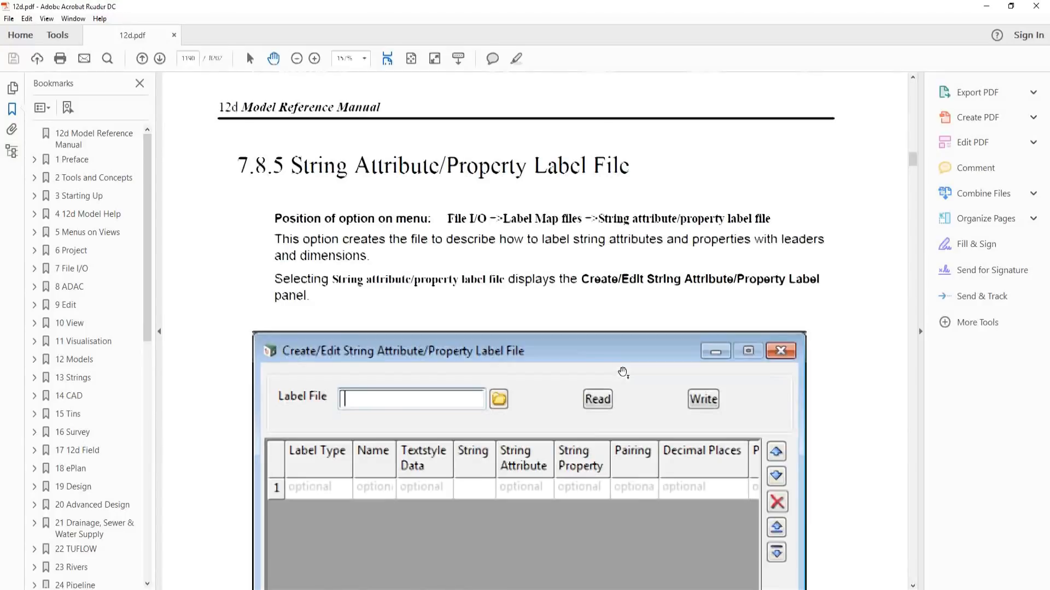
scroll(592, 364, down, 6)
scroll(592, 364, down, 5)
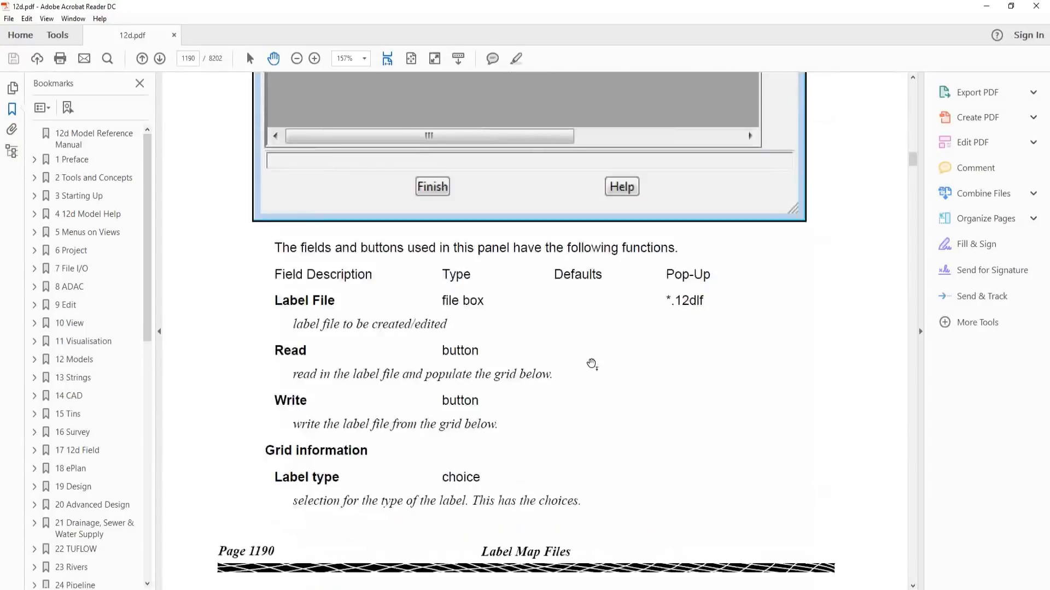
scroll(592, 364, down, 3)
scroll(592, 362, down, 4)
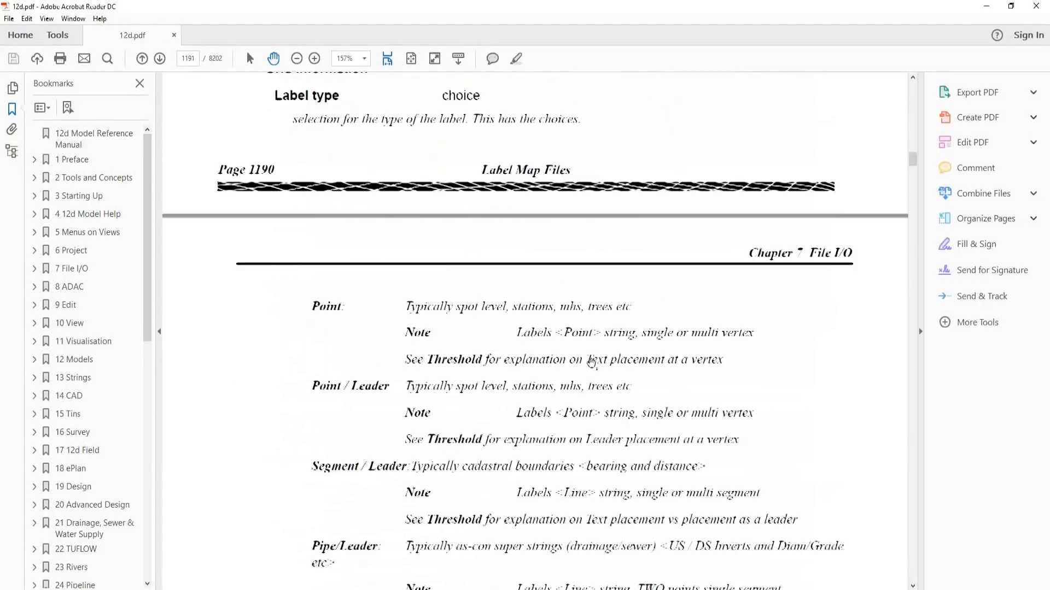
- Finish reading the manual's label type descriptions, return to 12d Model, and close the label file editor and the floating File I/O menu
scroll(591, 362, down, 5)
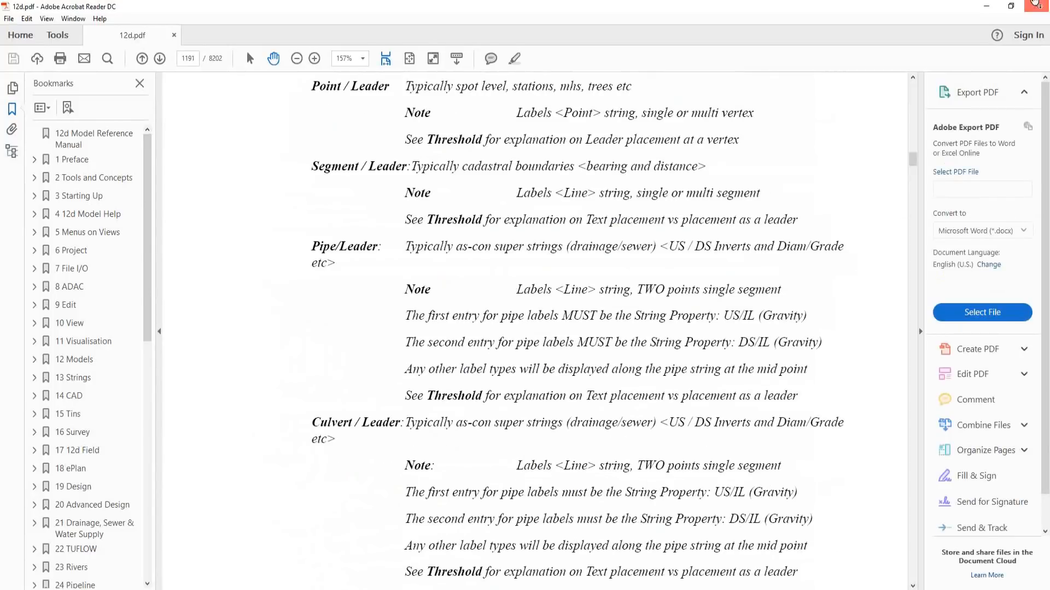
key(alt+Tab)
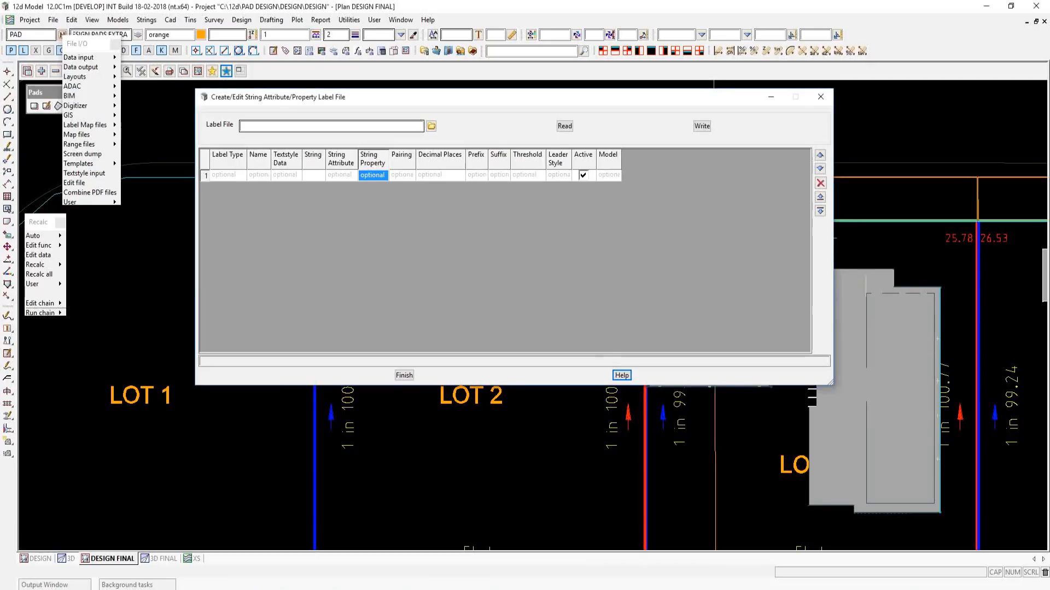
click(404, 375)
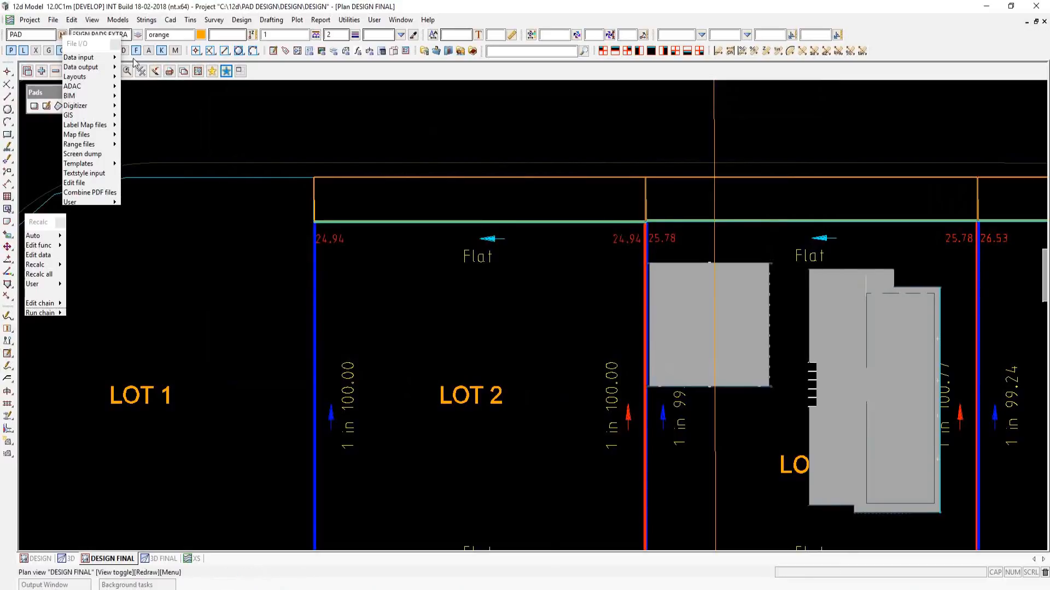
click(114, 45)
- Check the finished houses in the 3D FINAL perspective, and examine the pad layout and labels around lots 10 and 11 in the DESIGN FINAL plan
scroll(415, 246, down, 2)
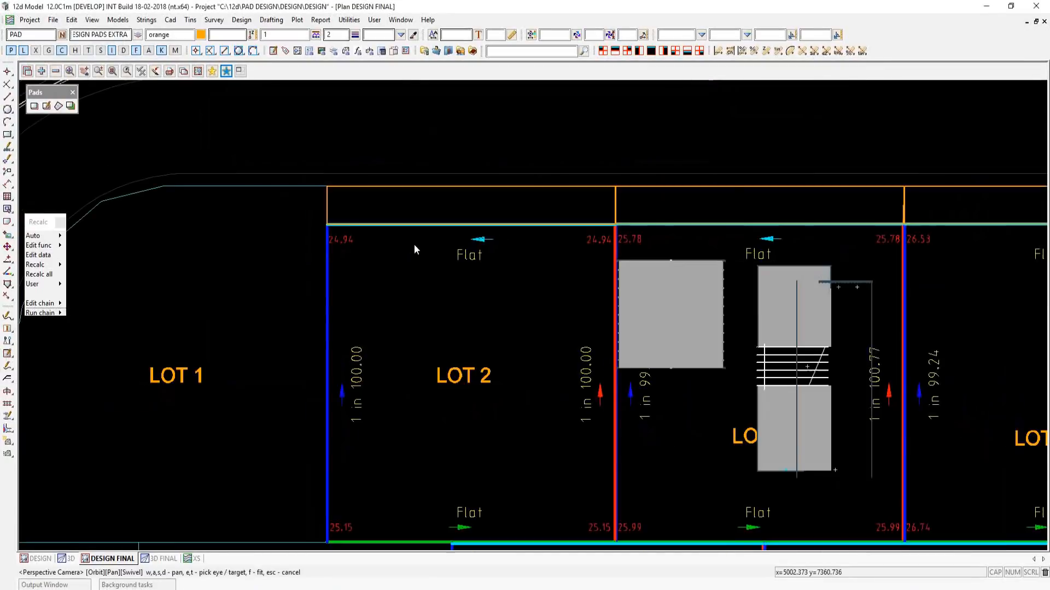
scroll(414, 244, down, 3)
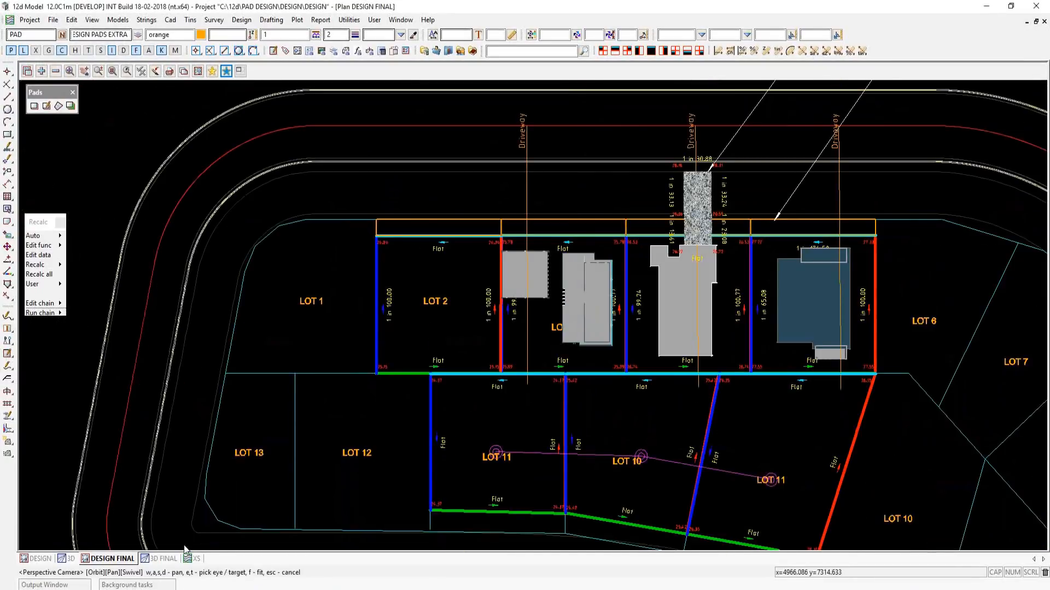
click(164, 559)
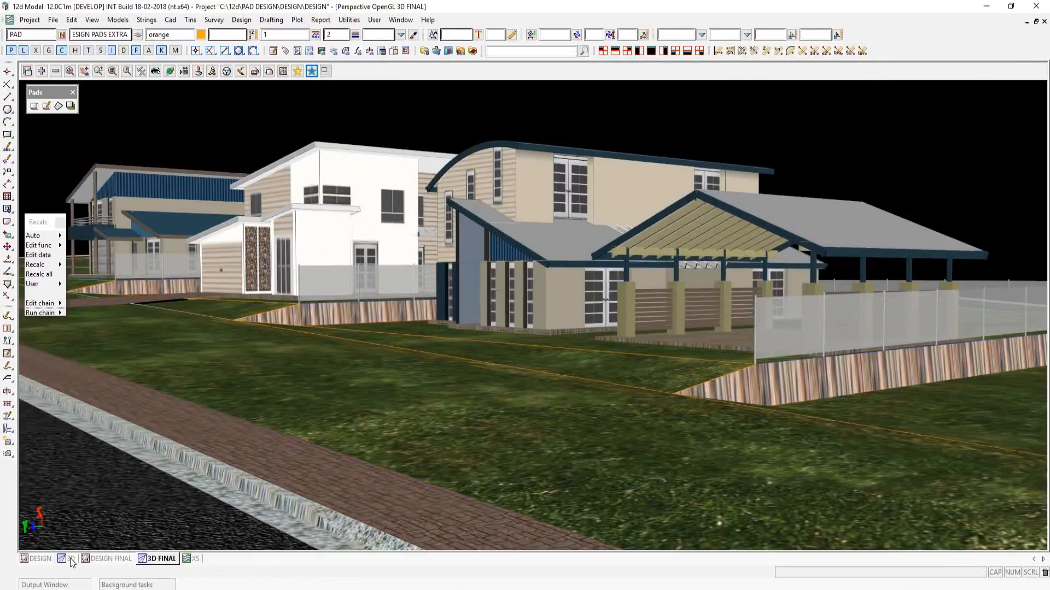
click(106, 558)
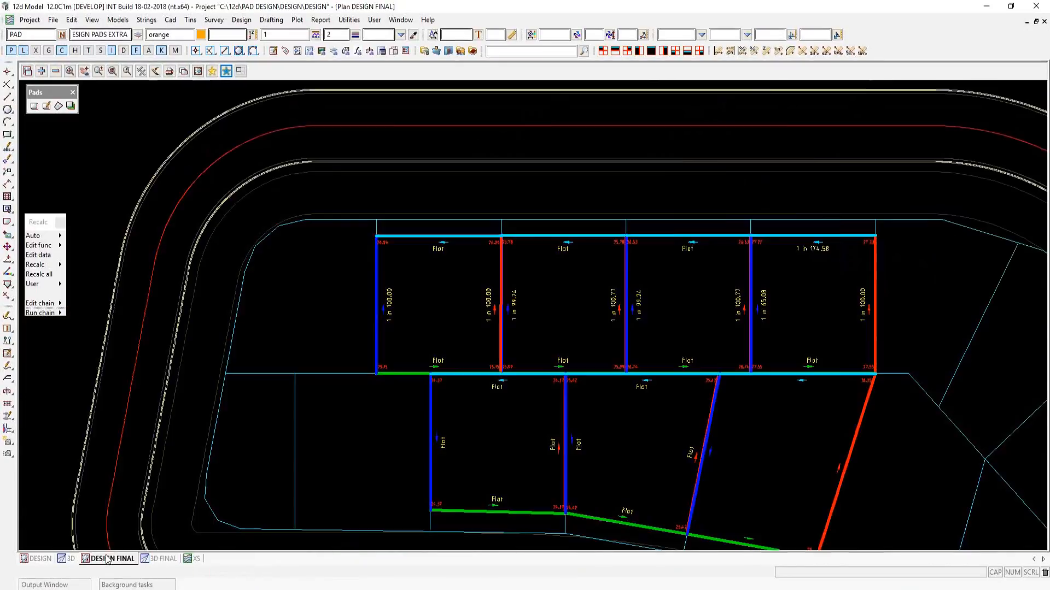
scroll(482, 412, up, 1)
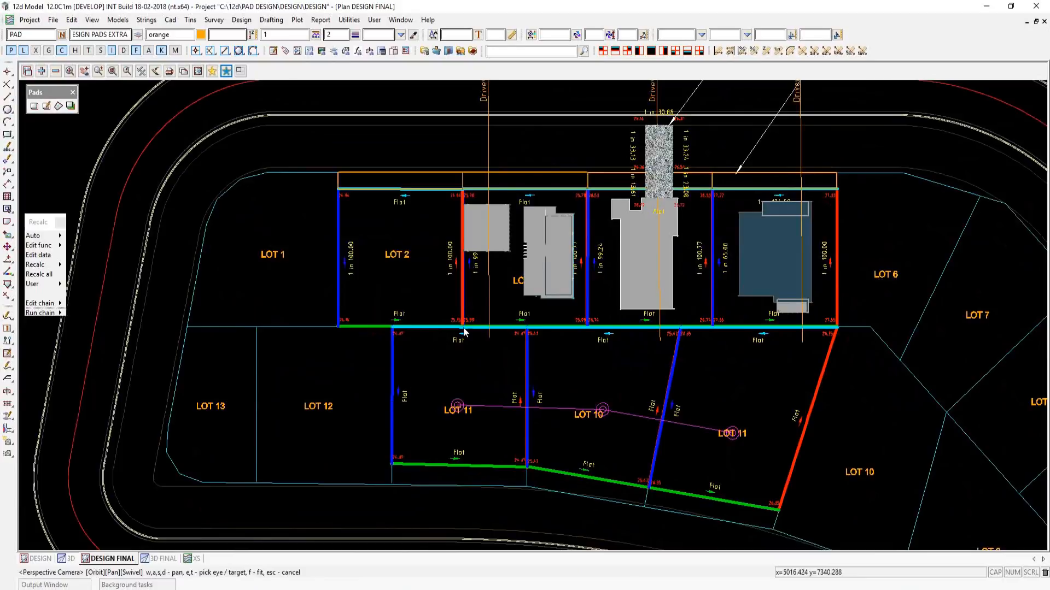
scroll(457, 462, up, 3)
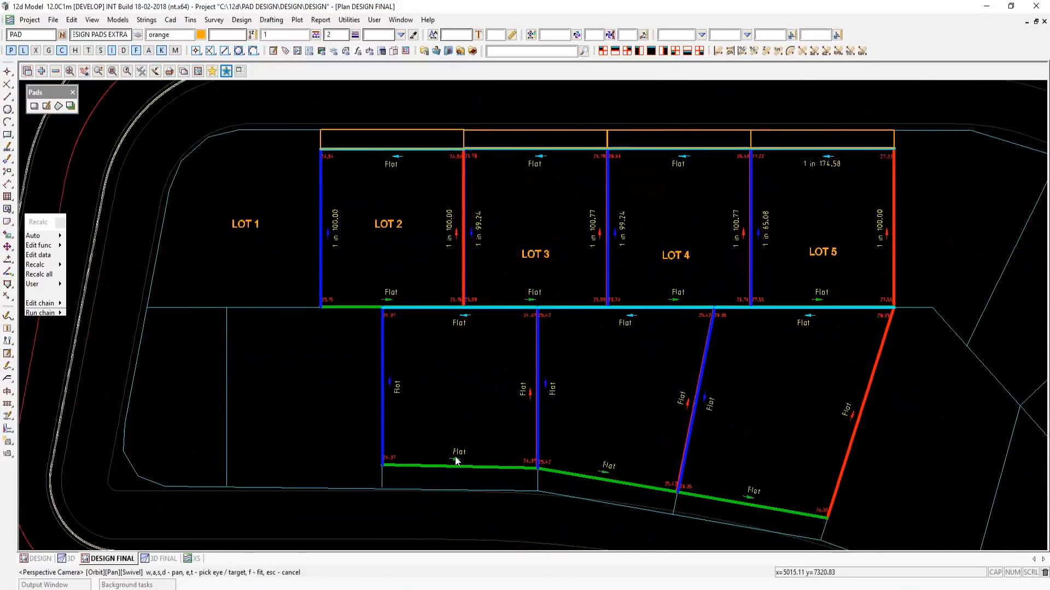
scroll(458, 269, up, 1)
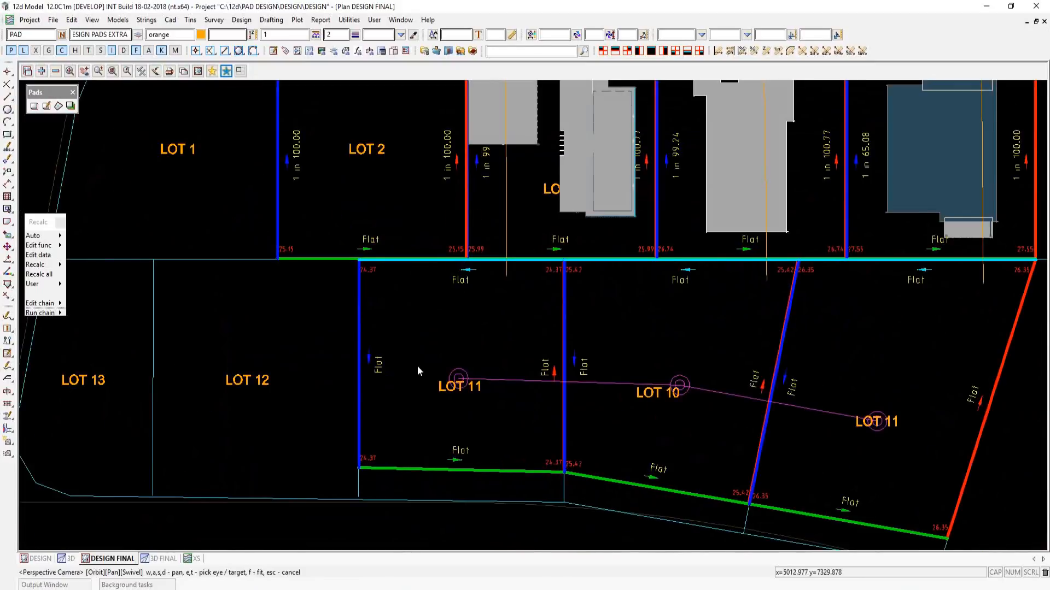